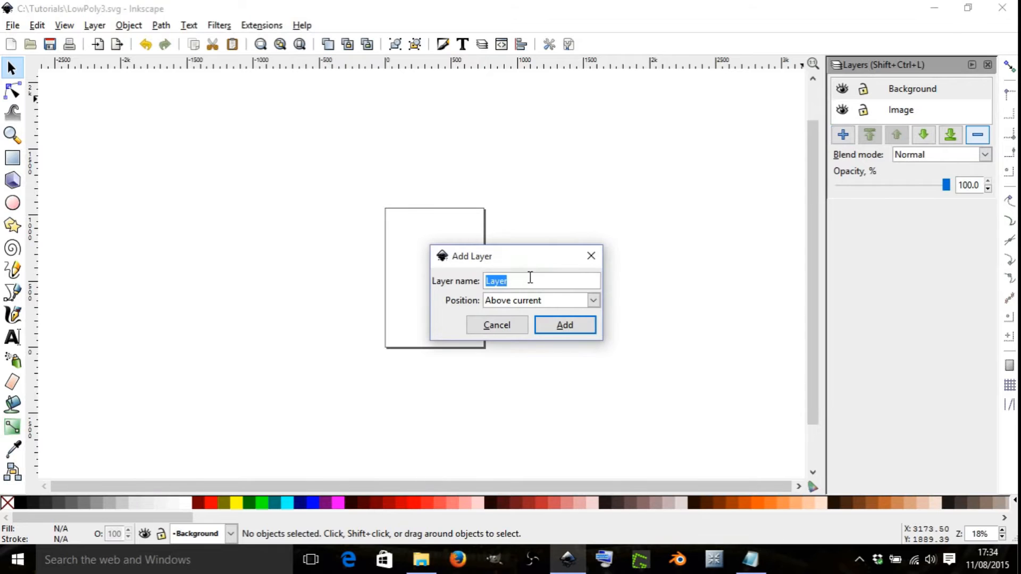
Step: Add a layer named Polygons above the current layer and make the Image layer current
type("Polygons")
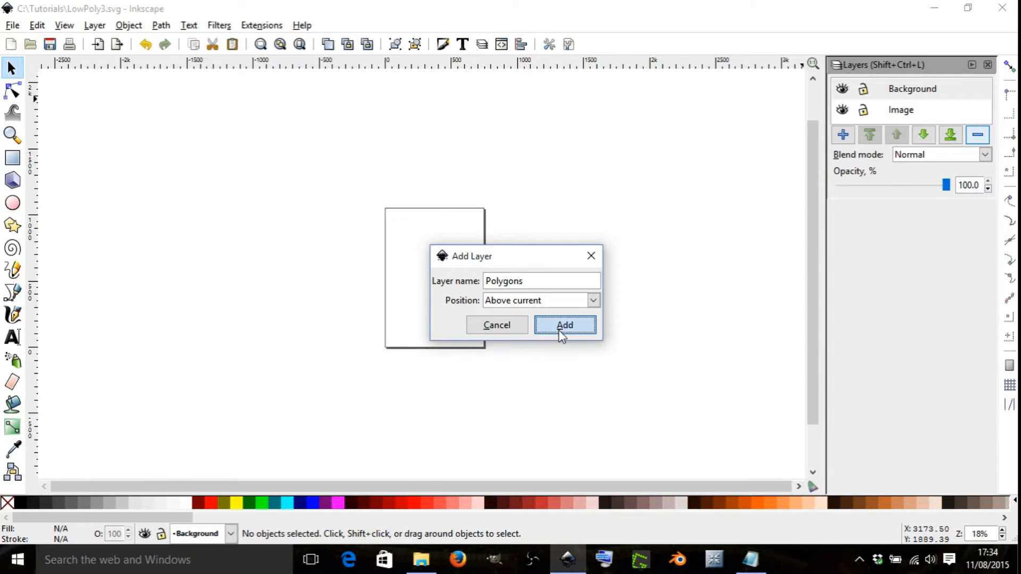
left_click(563, 330)
scroll(899, 91, "down", 1)
left_click(897, 112)
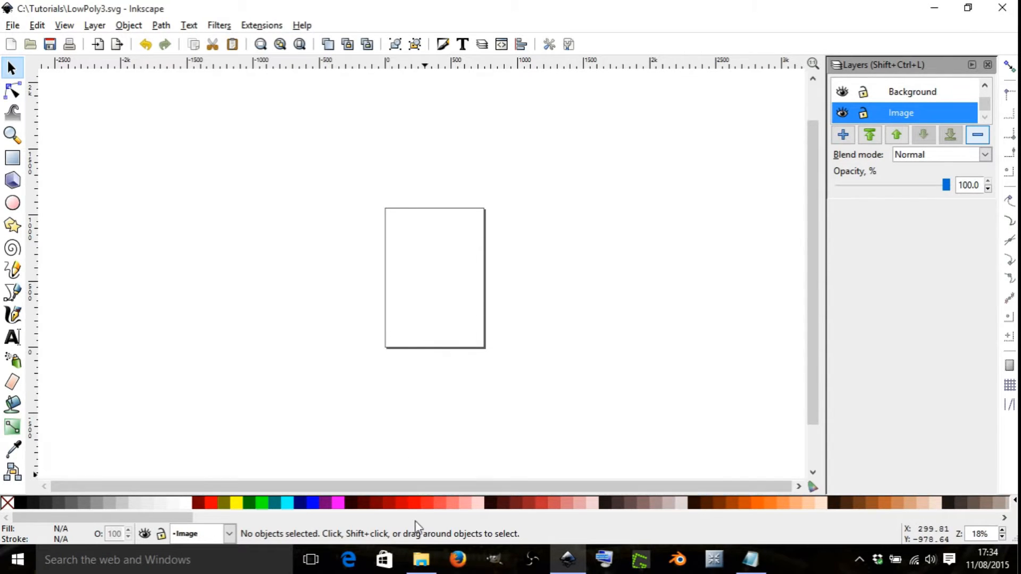
Step: Import the bust photo from File Explorer into the Image layer as an embedded image
left_click(421, 559)
left_click_drag(163, 110, 442, 287)
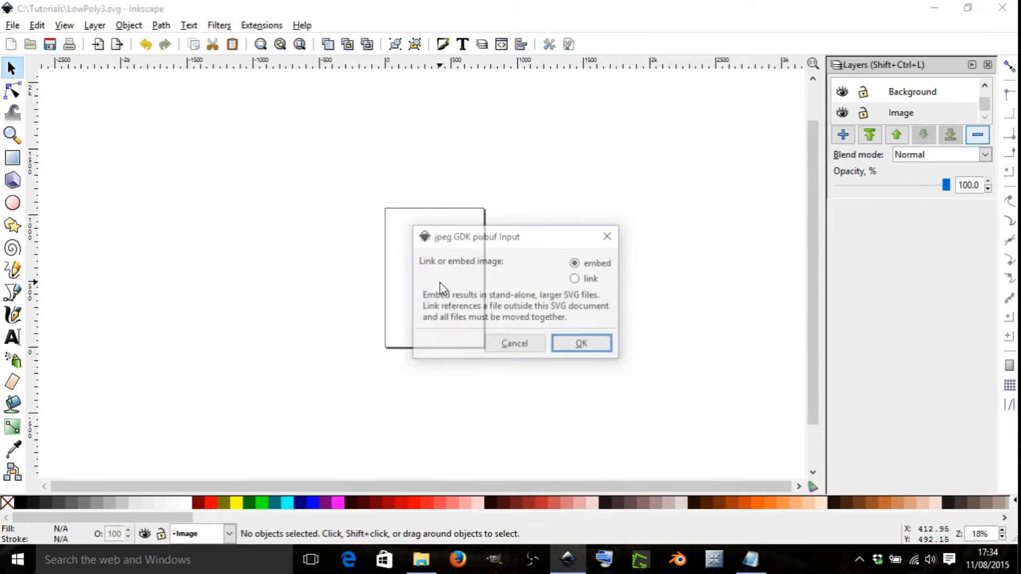
left_click(572, 343)
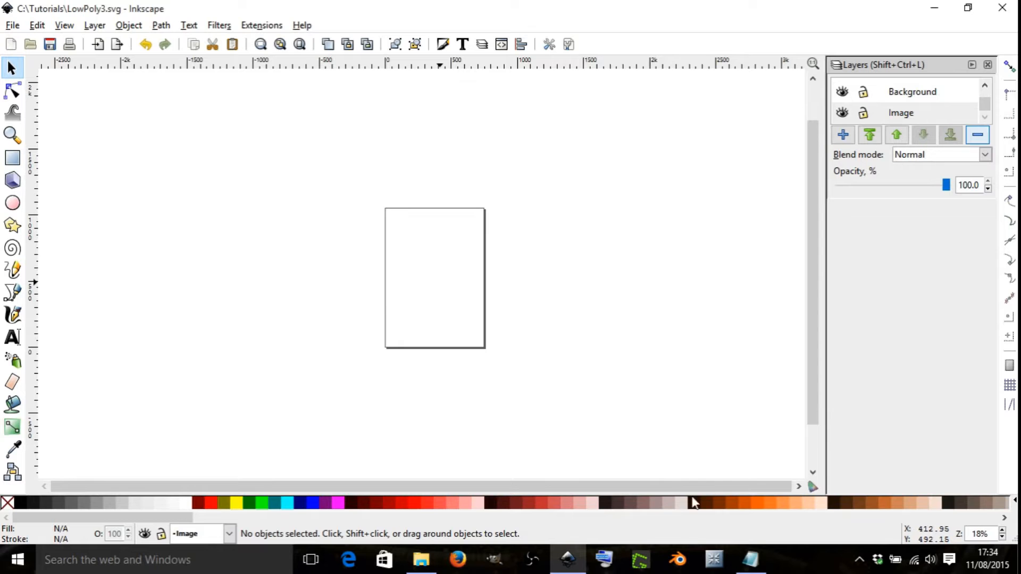
Step: View the photo's credits and source link in credits.txt in Notepad, and minimize it to return to Inkscape
left_click(750, 559)
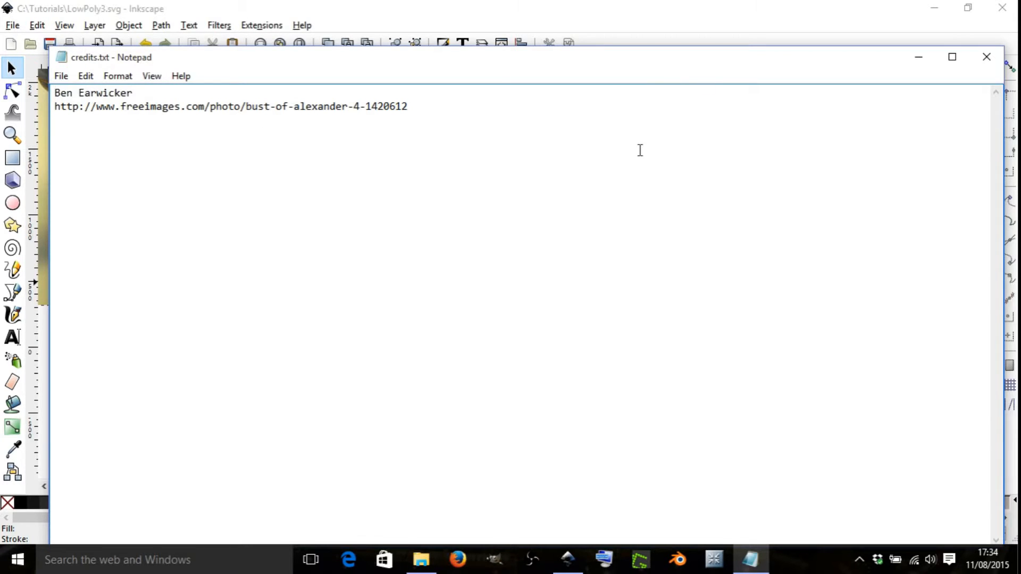
left_click_drag(612, 64, 585, 130)
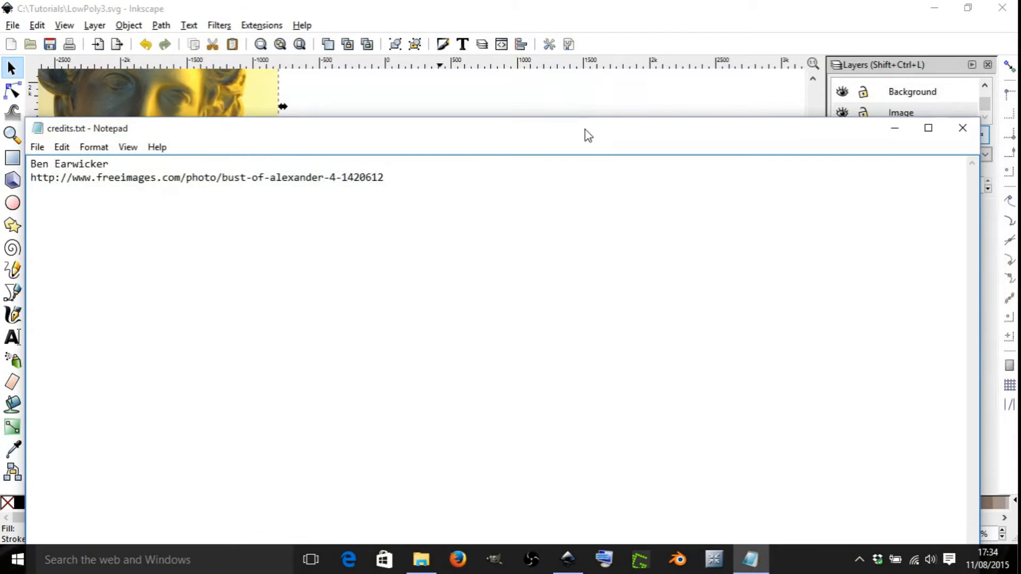
left_click(894, 128)
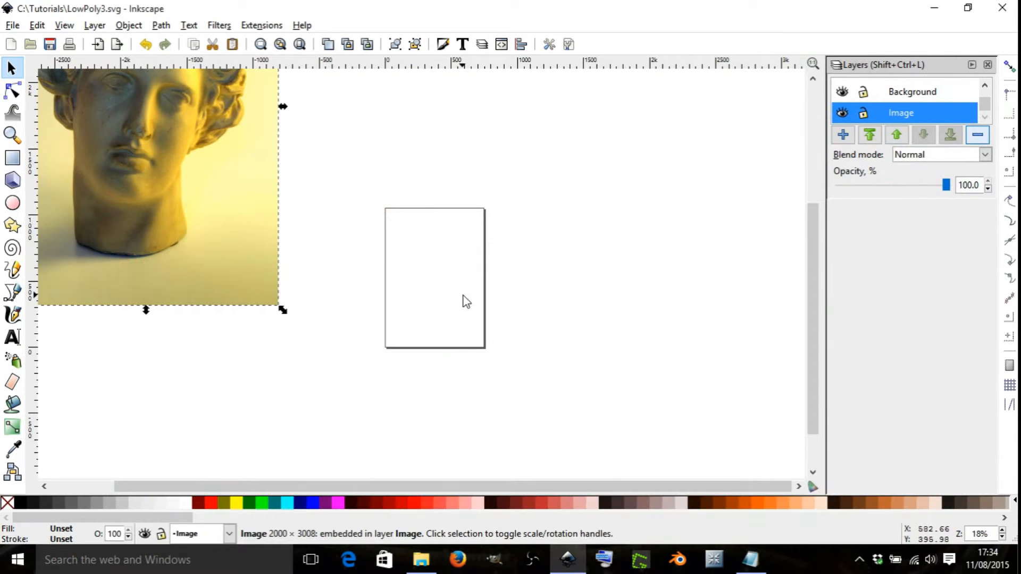
Step: Move the imported bust photo over the page so that it covers the page area, and deselect it
scroll(499, 295, "down", 3, "ctrl")
scroll(466, 269, "up", 2, "ctrl")
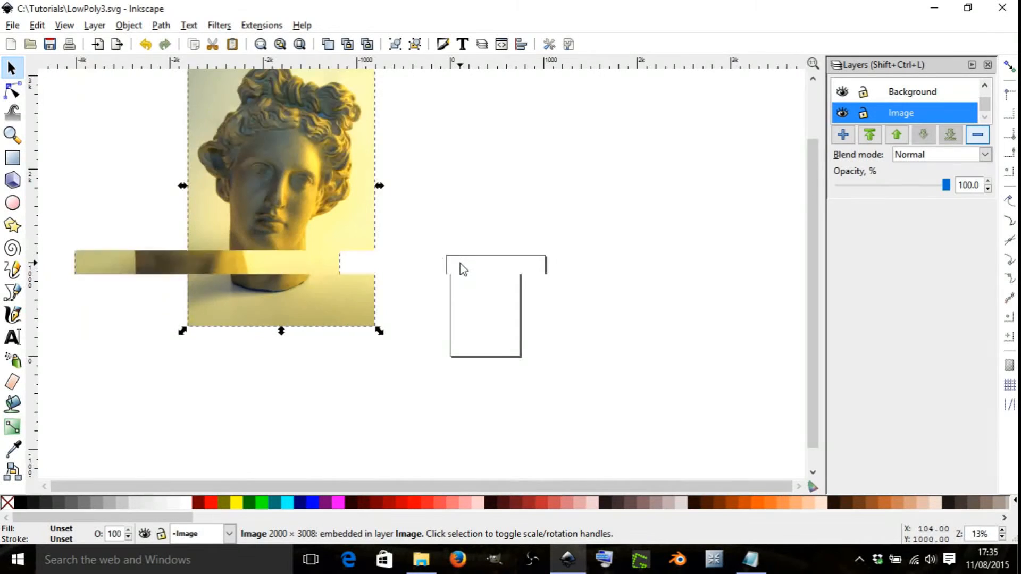
scroll(403, 270, "down", 2, "ctrl")
scroll(446, 233, "up", 1, "ctrl")
left_click_drag(294, 249, 445, 317)
scroll(395, 304, "down", 2, "ctrl")
scroll(420, 314, "up", 2, "ctrl")
left_click(298, 268)
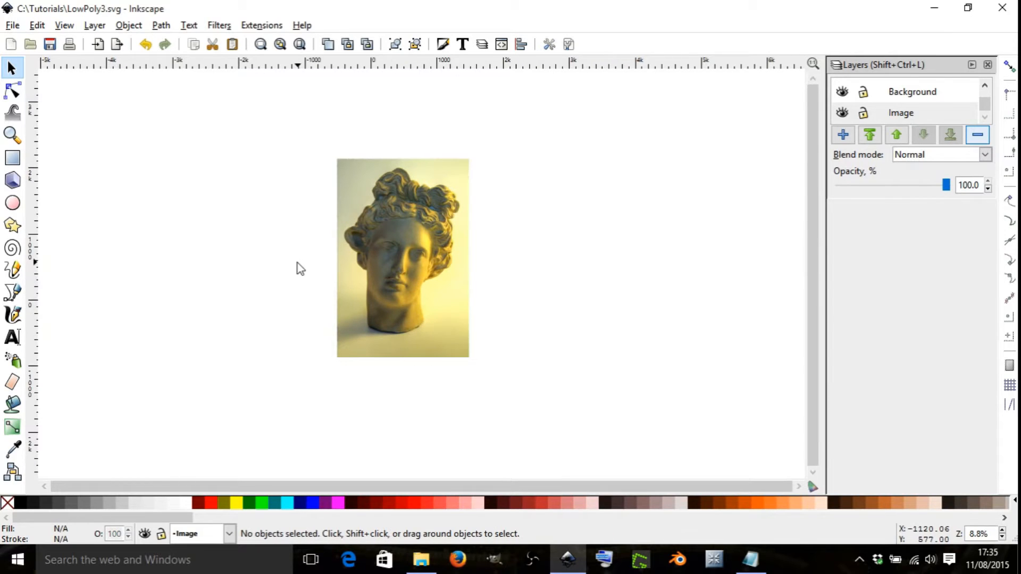
Step: Lock the Image layer so the bust photo cannot be moved
scroll(361, 265, "down", 1, "ctrl")
scroll(418, 259, "up", 1, "ctrl")
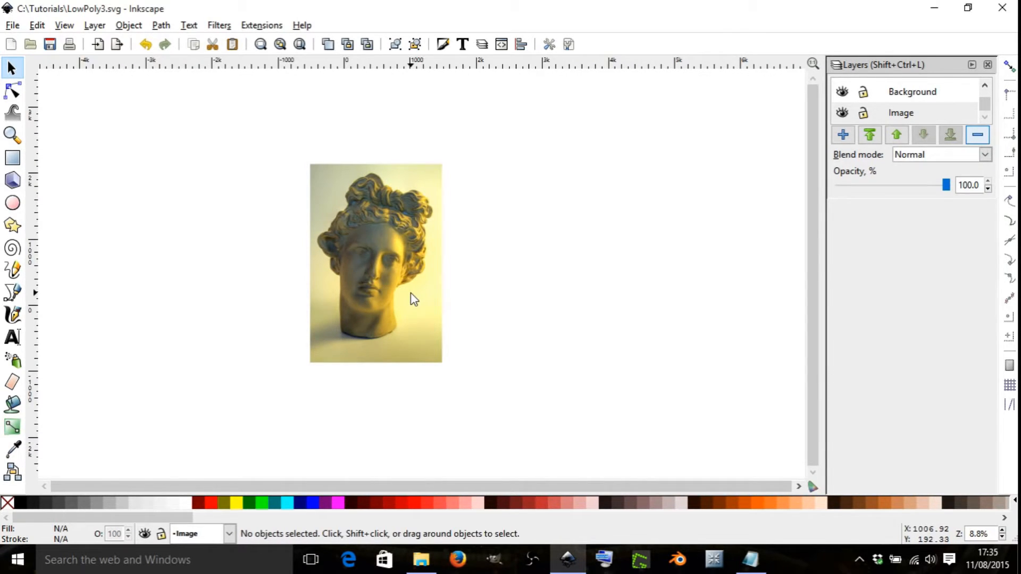
left_click(862, 113)
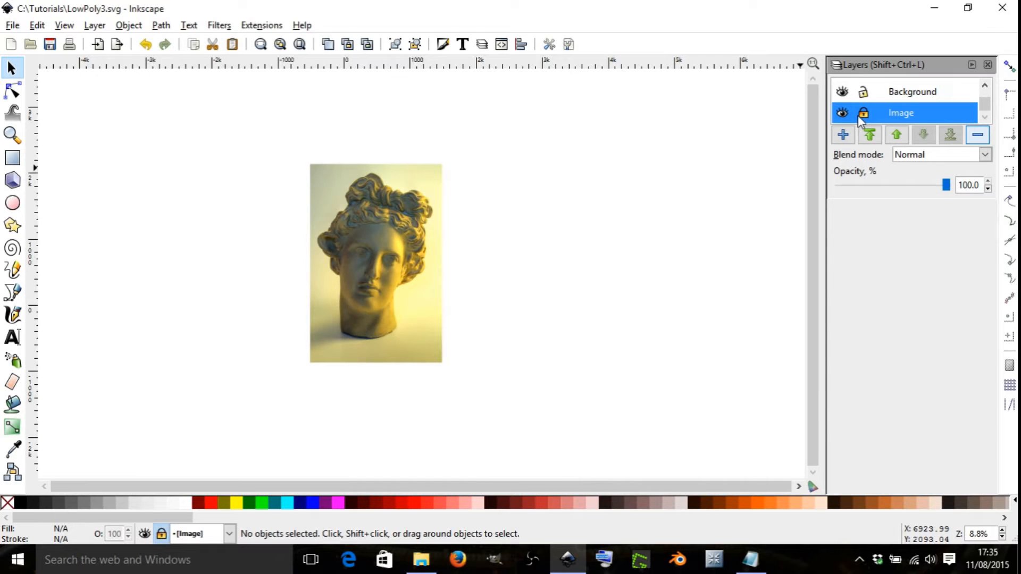
scroll(404, 240, "up", 2, "ctrl")
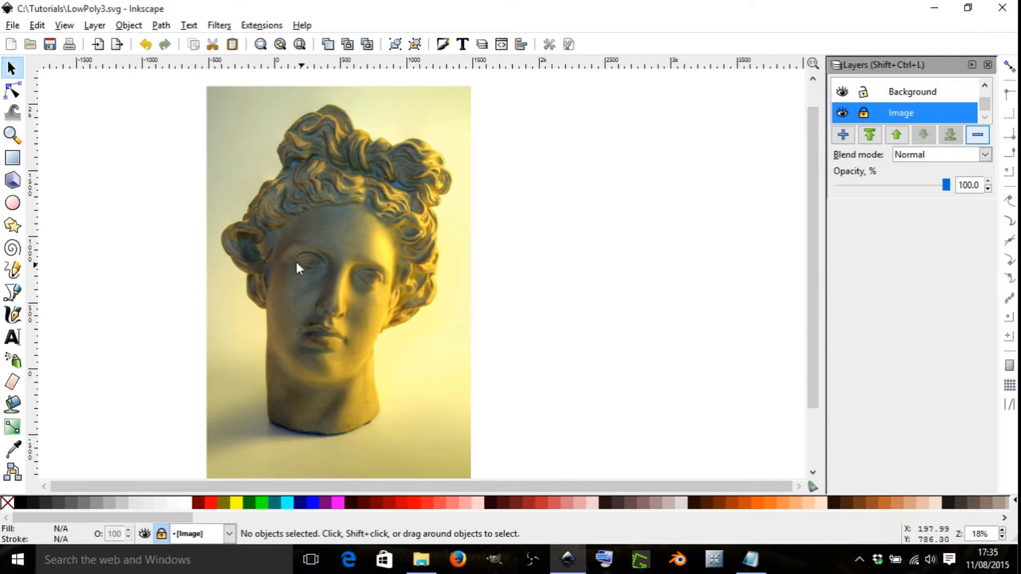
Step: Draw a blue-filled rectangle over the bust on the Background layer, wider than the photo and slightly shorter
left_click(902, 99)
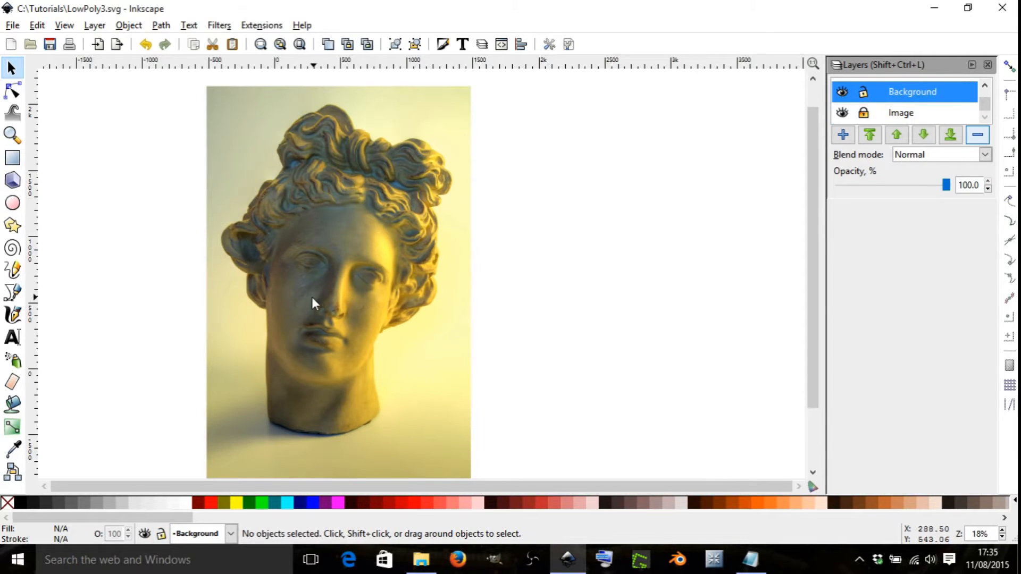
left_click(12, 157)
left_click_drag(179, 105, 522, 466)
scroll(296, 193, "up", 1)
scroll(321, 166, "down", 2)
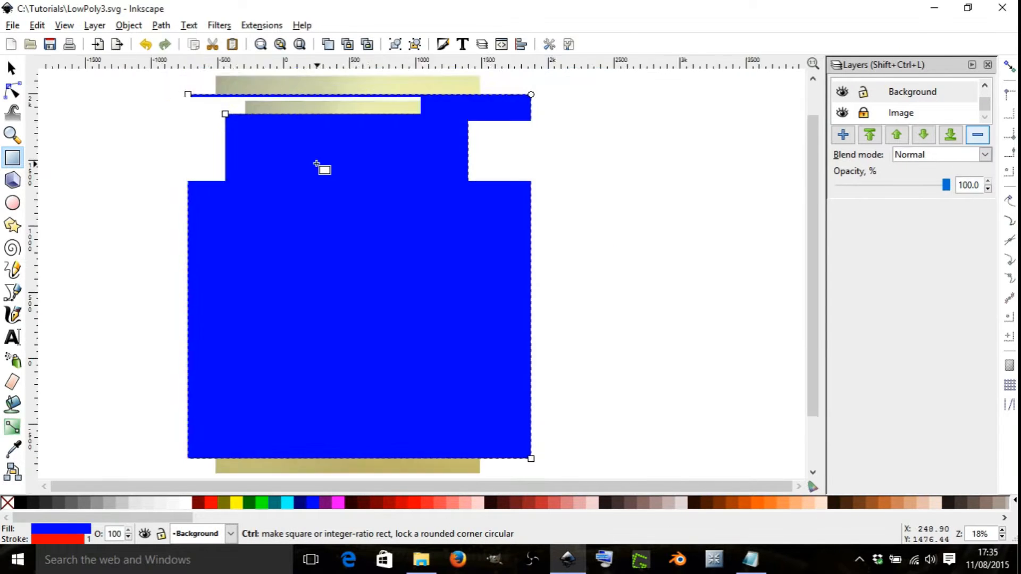
scroll(343, 86, "up", 1)
scroll(344, 98, "down", 1)
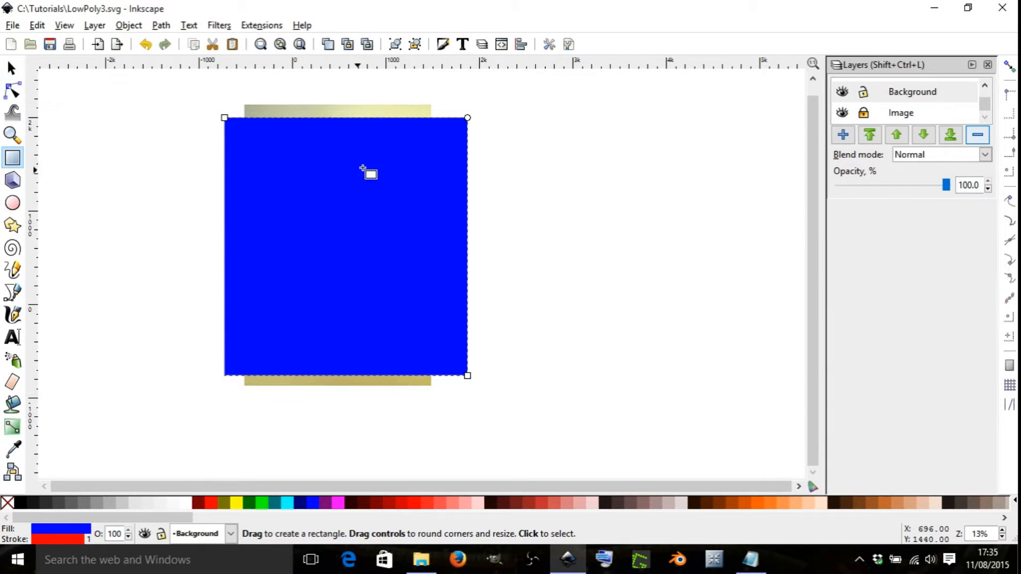
Step: Lock and hide the Background layer, and make the Polygons layer current
left_click(864, 93)
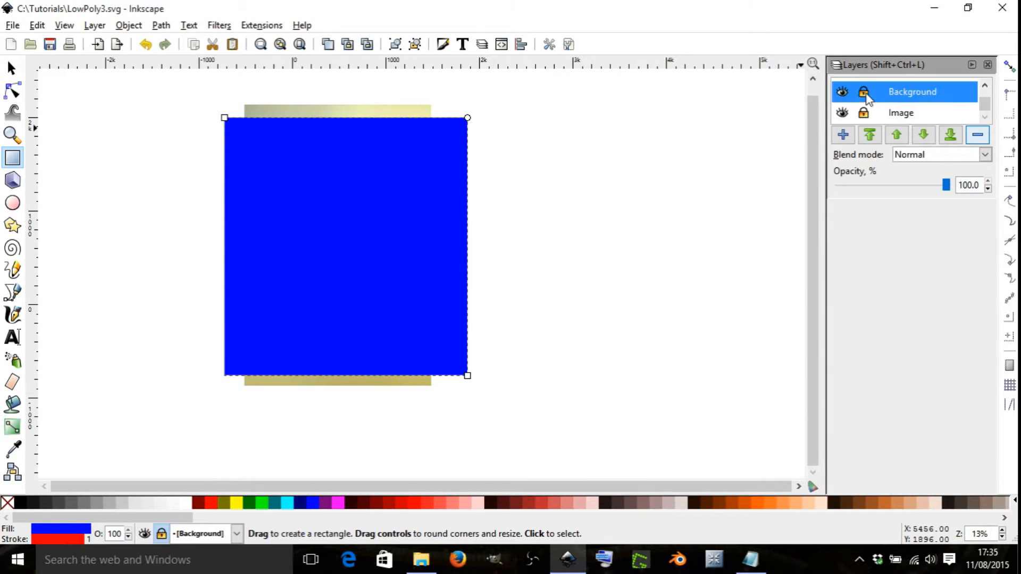
left_click(842, 92)
scroll(902, 101, "up", 1)
left_click(905, 89)
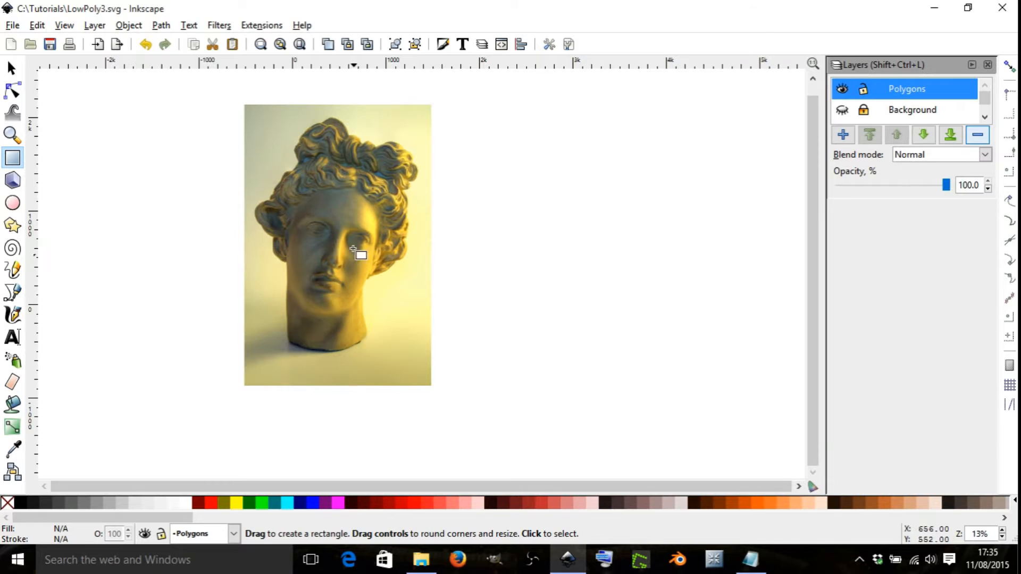
Step: Draw a closed straight-sided triangle beside the photo with the Bezier tool, with sides about 1700 to 1800 px long
left_click(14, 293)
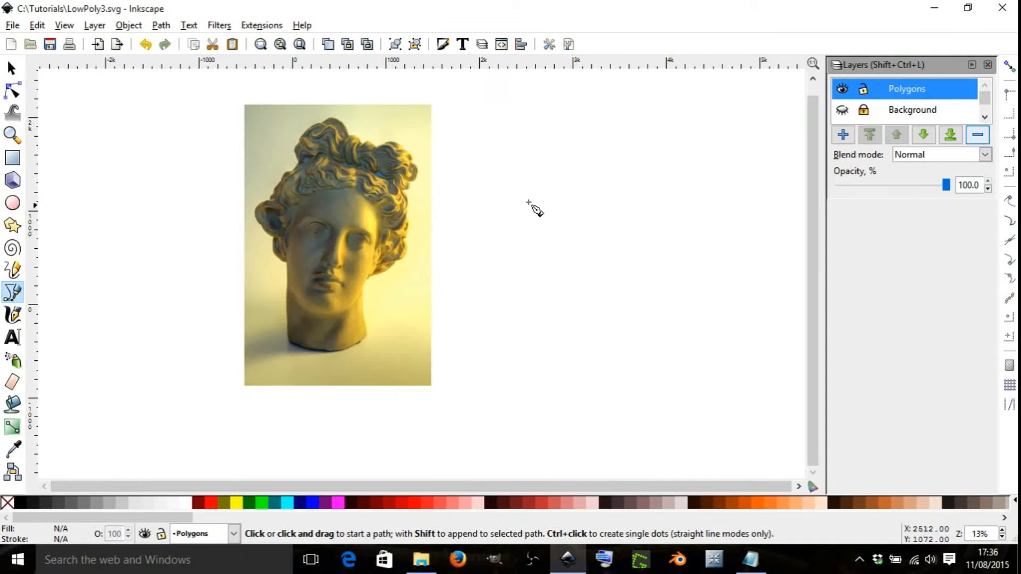
left_click(537, 179)
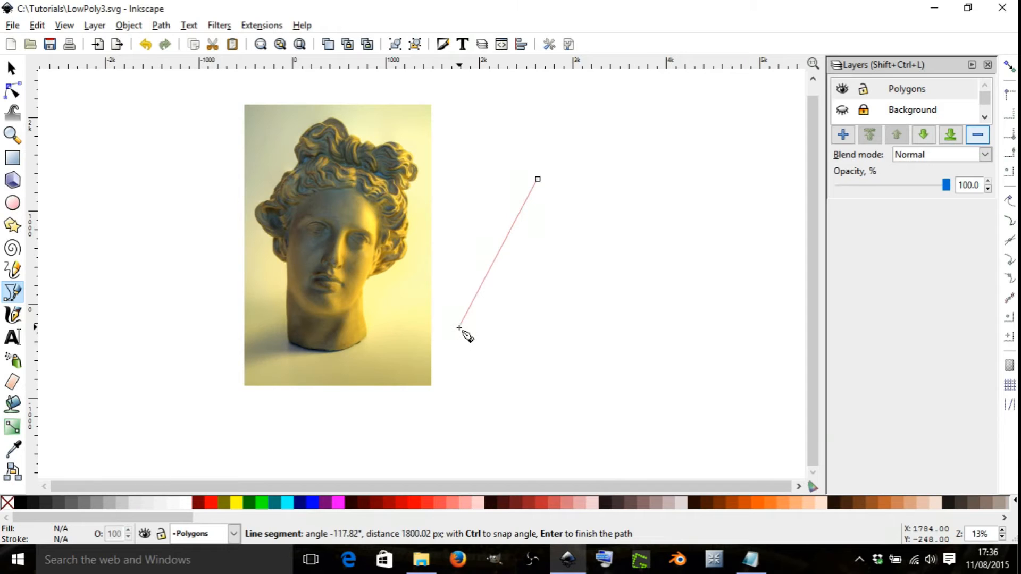
left_click(459, 327)
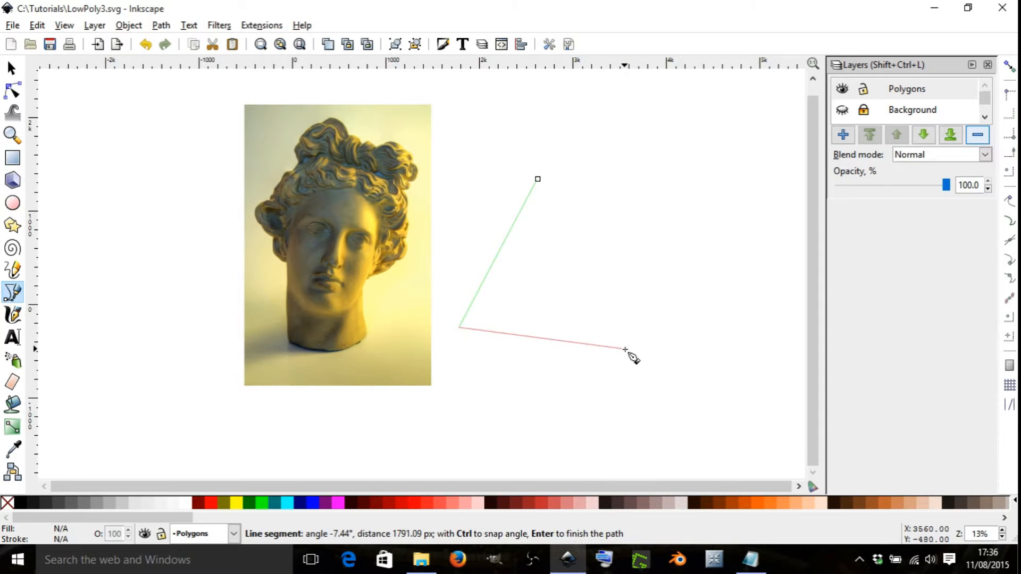
left_click(619, 318)
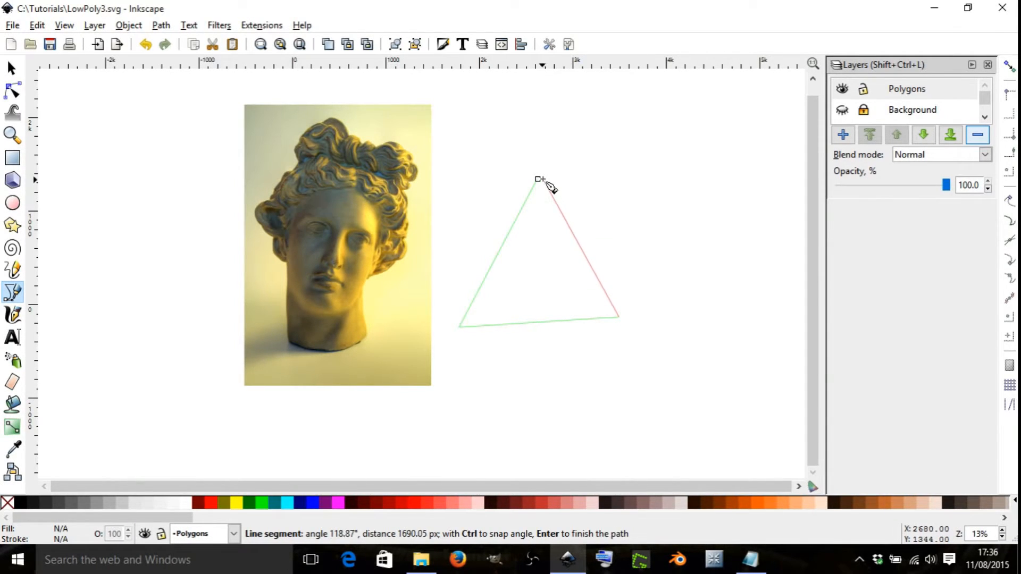
left_click(537, 178)
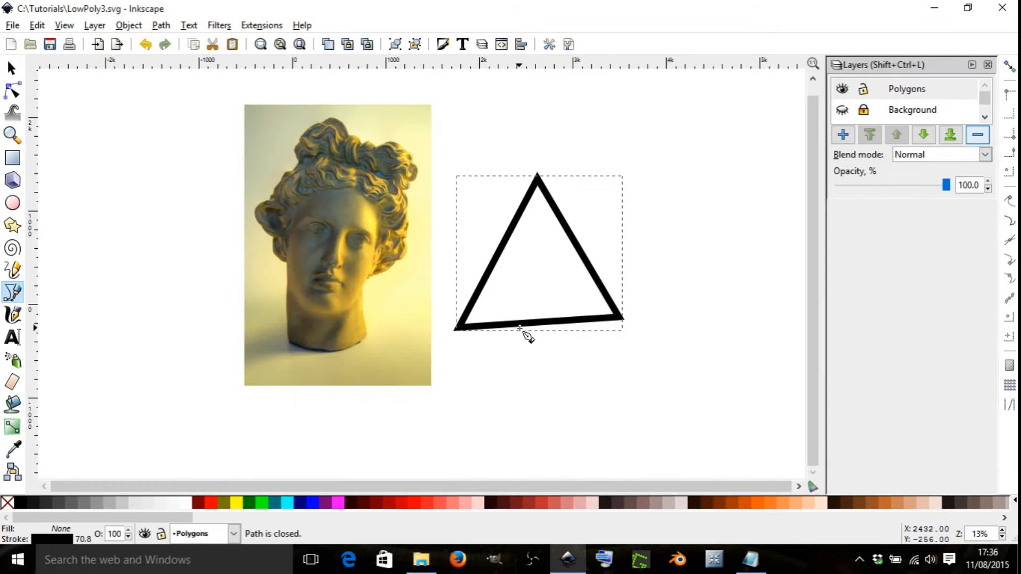
Step: Examine the thickness of the triangle's outline up close
scroll(530, 314, "up", 3)
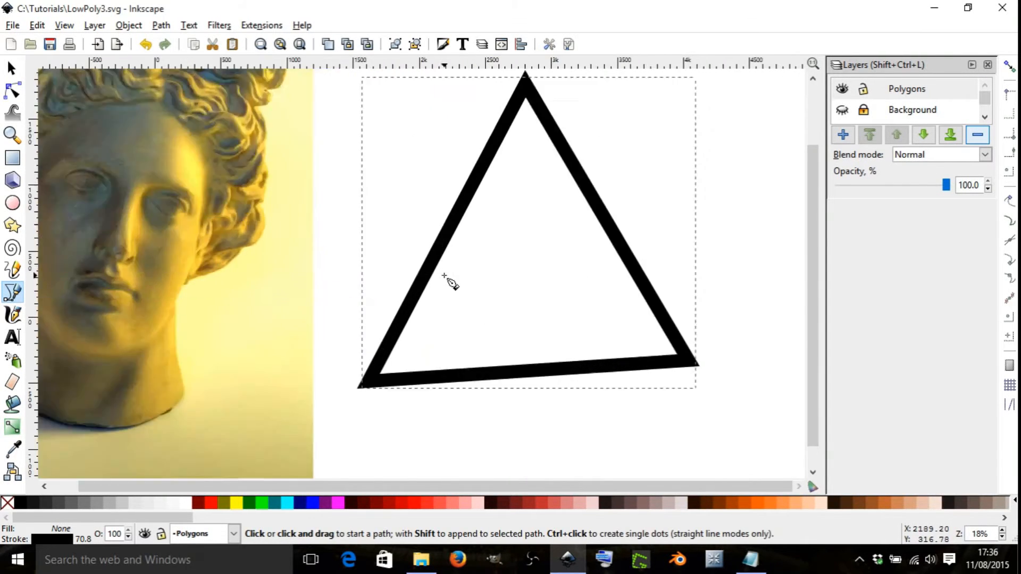
scroll(391, 335, "up", 1)
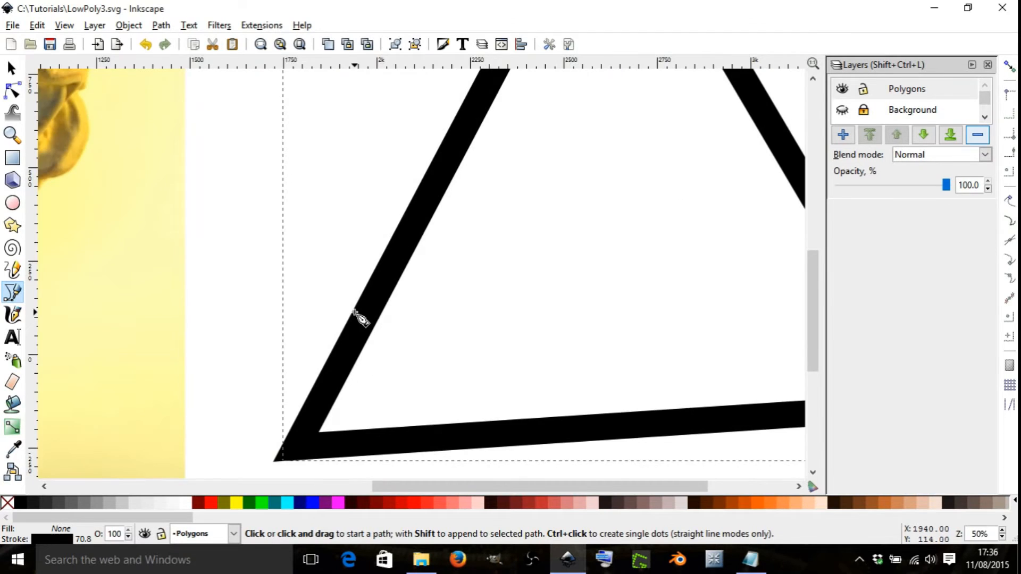
scroll(358, 319, "up", 1)
scroll(355, 319, "down", 2)
scroll(354, 340, "up", 1)
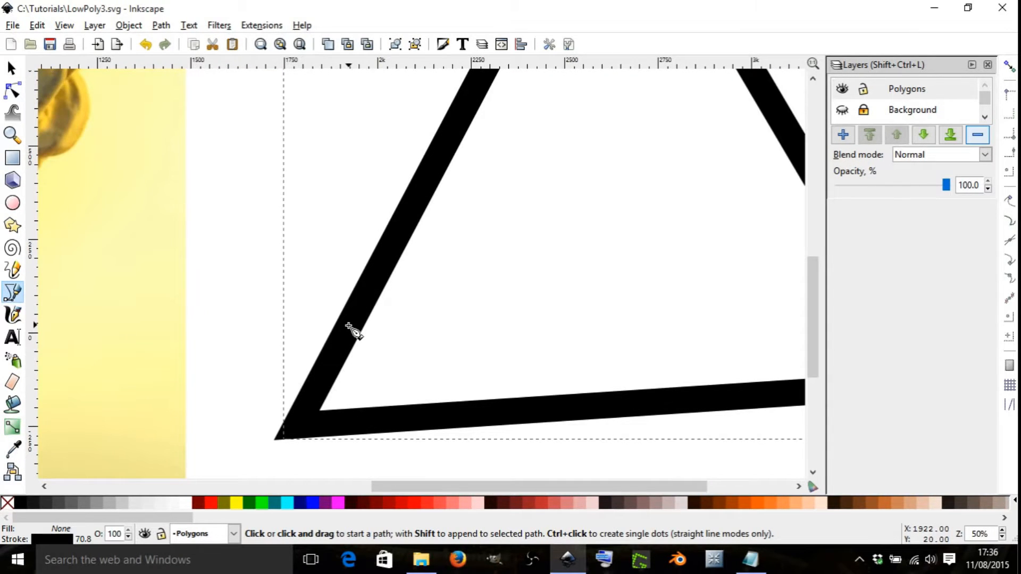
scroll(349, 328, "down", 3)
scroll(348, 325, "up", 1)
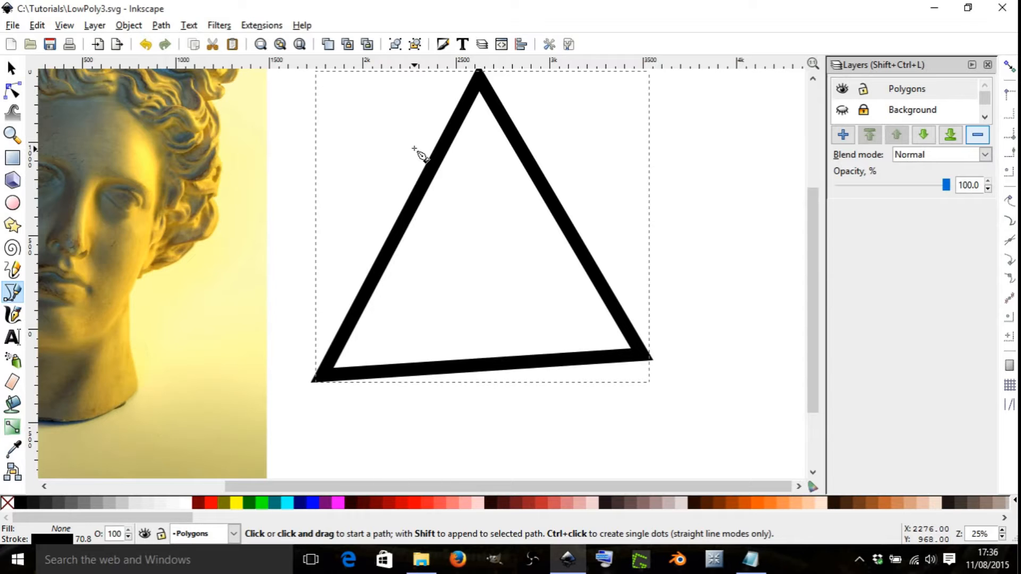
Step: Set the triangle's stroke width to 0.1 px in Fill and Stroke and check the thinner outline up close
key("ctrl+shift+f")
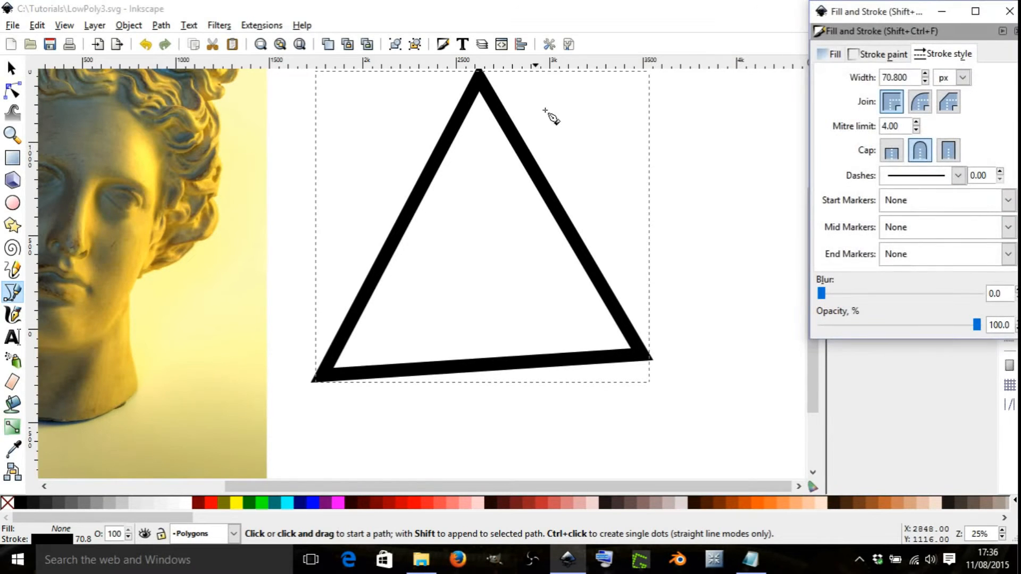
mouse_move(866, 13)
left_mouse_down()
mouse_move(855, 33)
mouse_move(715, 107)
left_mouse_up()
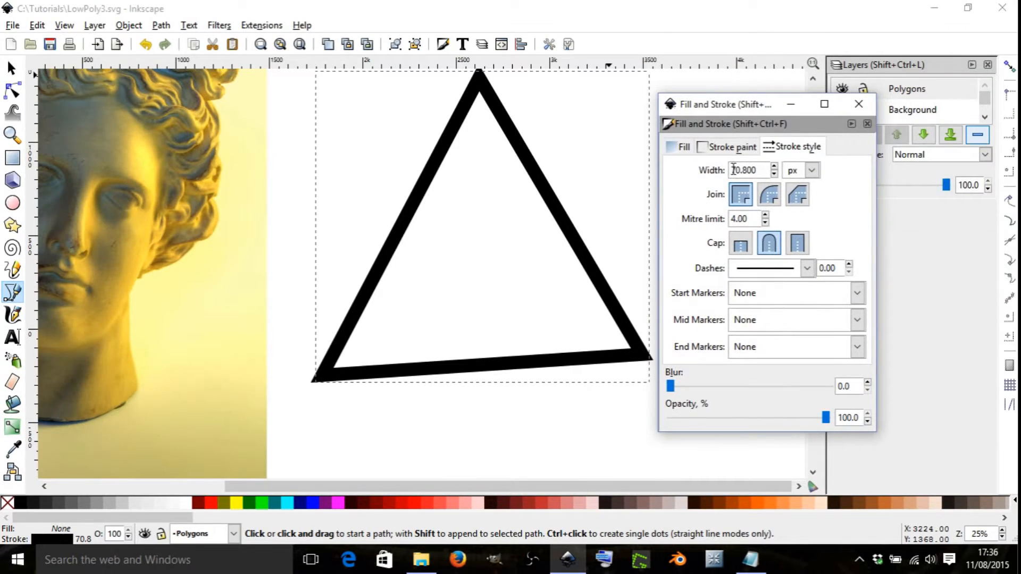
left_click(672, 149)
left_click(714, 147)
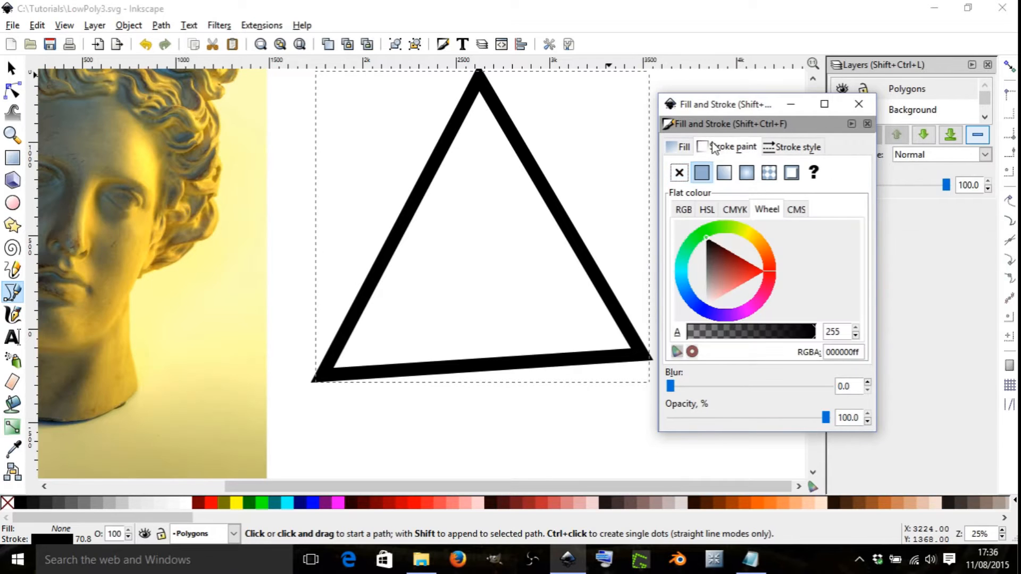
left_click(788, 149)
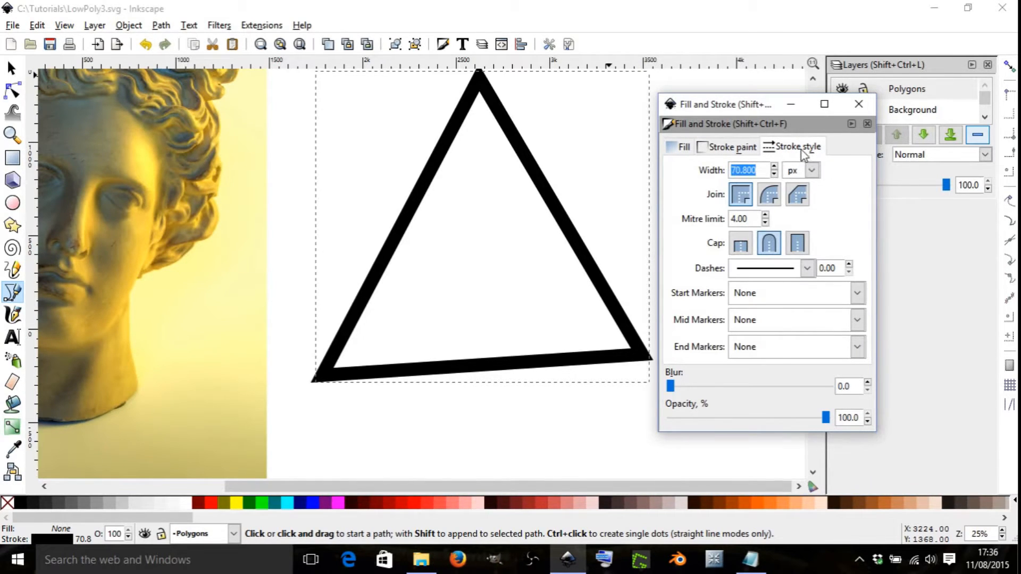
left_click(767, 170)
left_click_drag(726, 174, 704, 167)
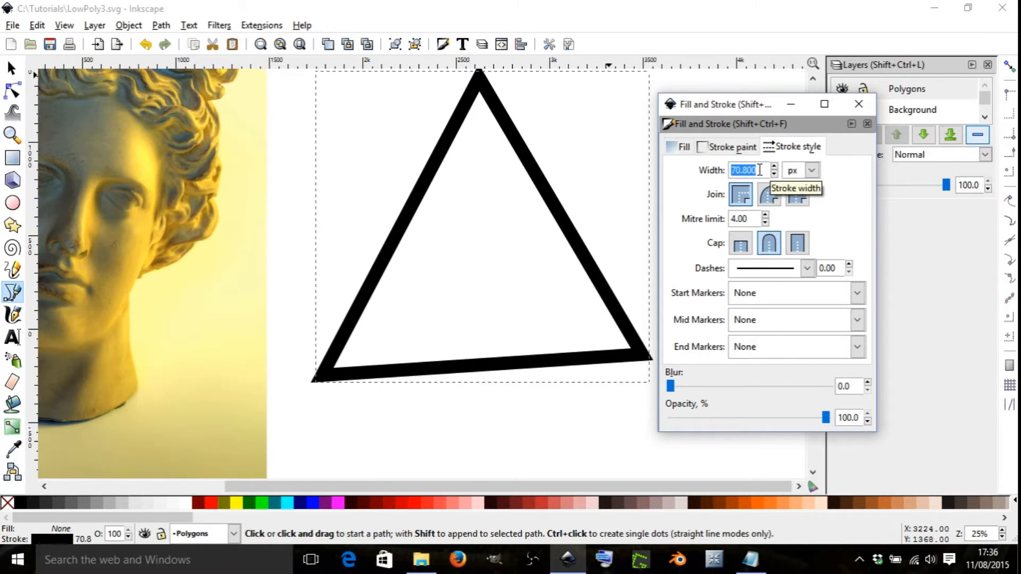
key("BackSpace")
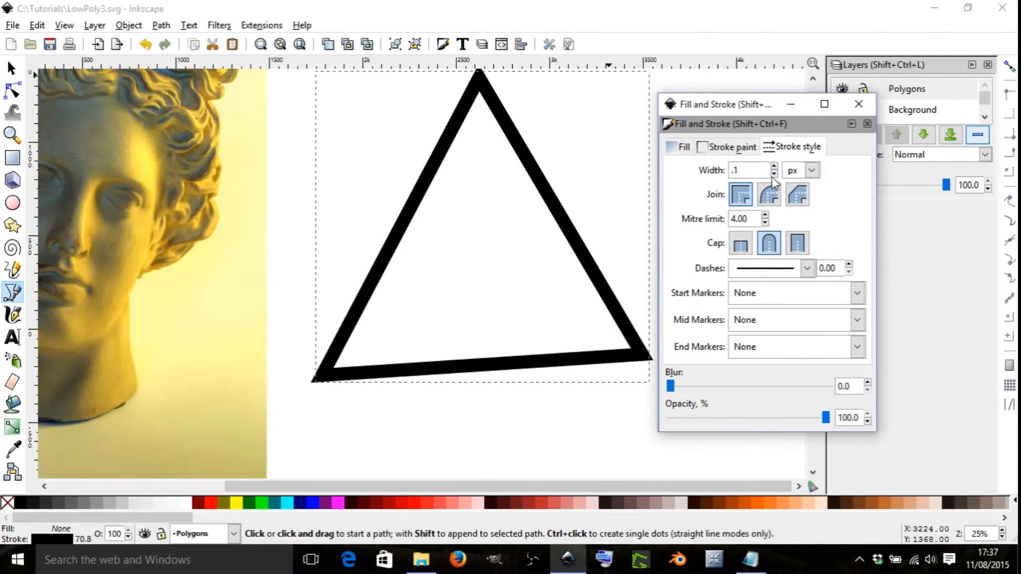
key("Return")
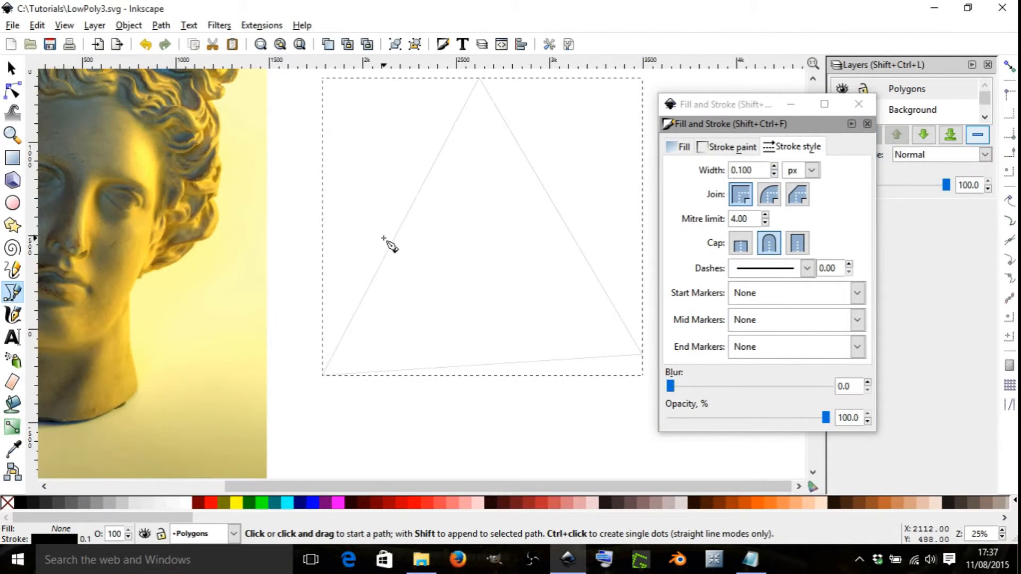
scroll(390, 239, "up", 1)
scroll(389, 239, "up", 8)
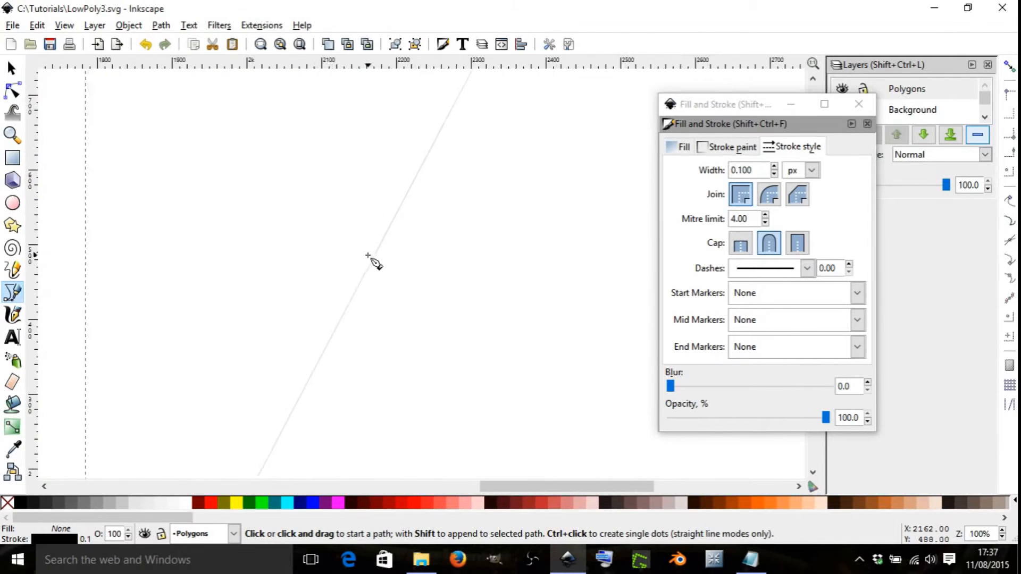
scroll(376, 267, "down", 9)
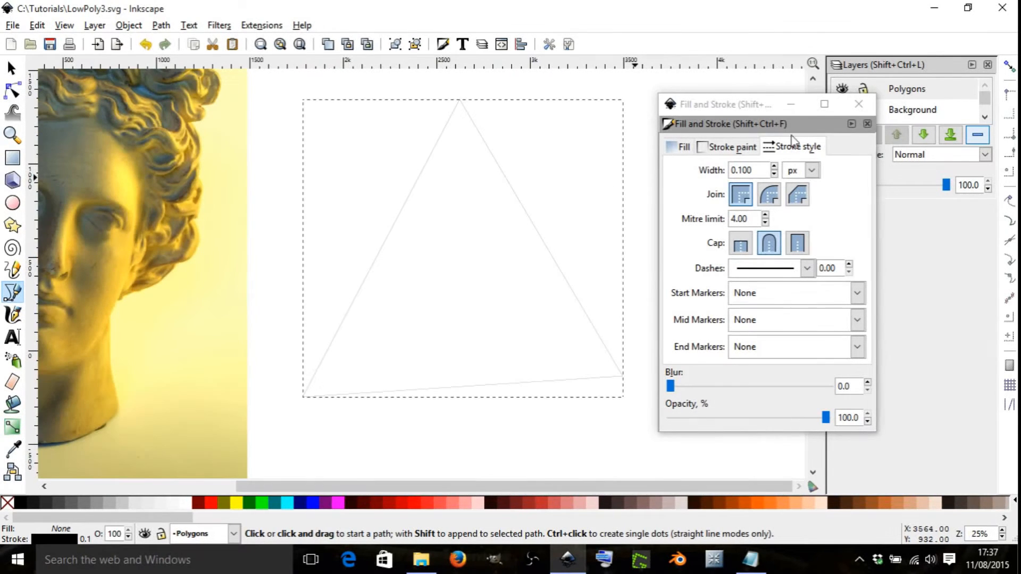
Step: Close the Fill and Stroke dialog and give the selected triangle a red stroke
left_click(858, 108)
scroll(365, 269, "up", 4)
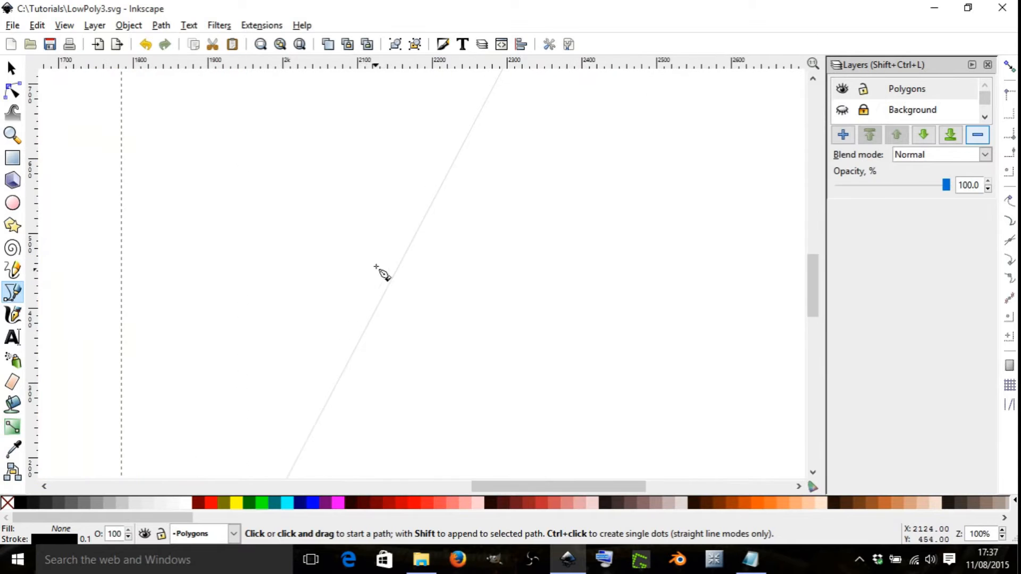
scroll(395, 278, "down", 3)
scroll(402, 286, "up", 4)
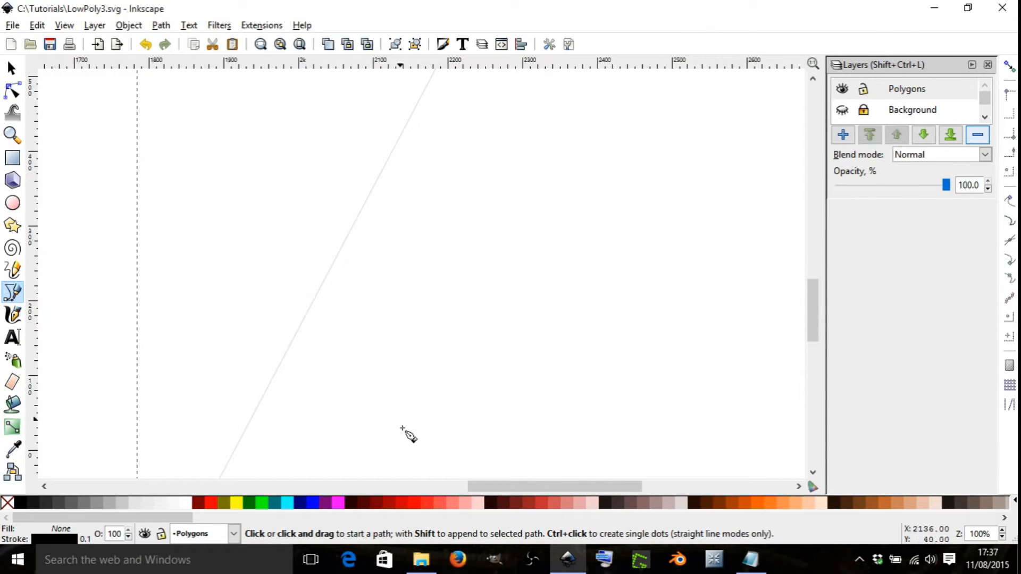
left_click(416, 505, "shift")
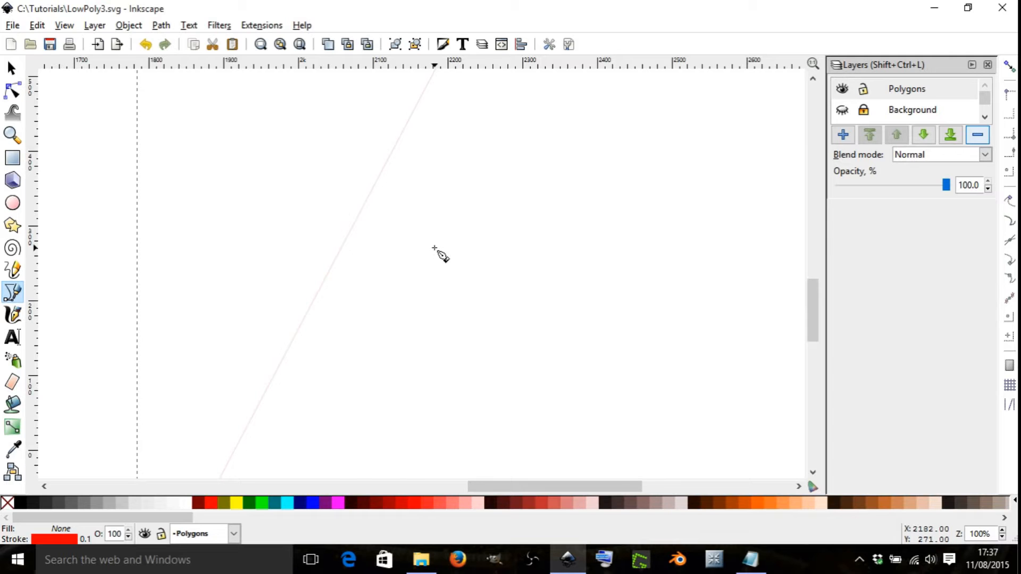
Step: Examine the triangle's red outline up close and at full size for visibility against the canvas
scroll(441, 257, "down", 1)
scroll(406, 266, "down", 2)
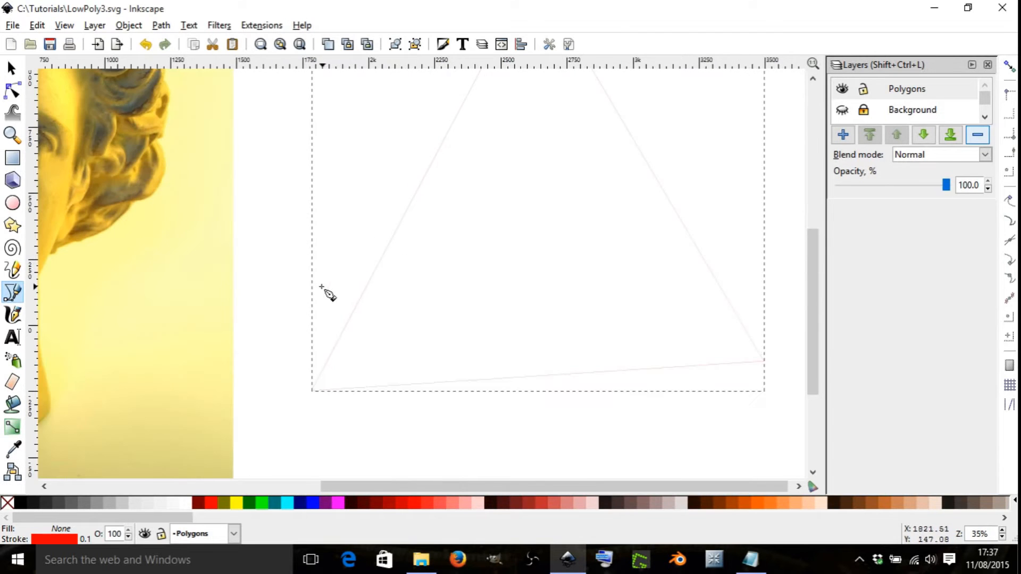
scroll(358, 309, "down", 2)
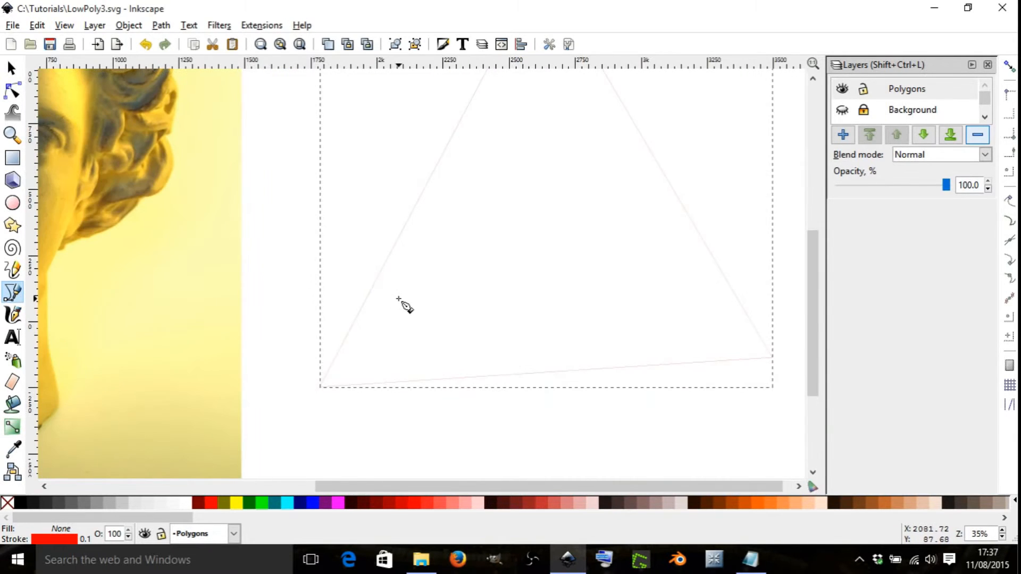
scroll(415, 299, "down", 1)
scroll(330, 291, "up", 9)
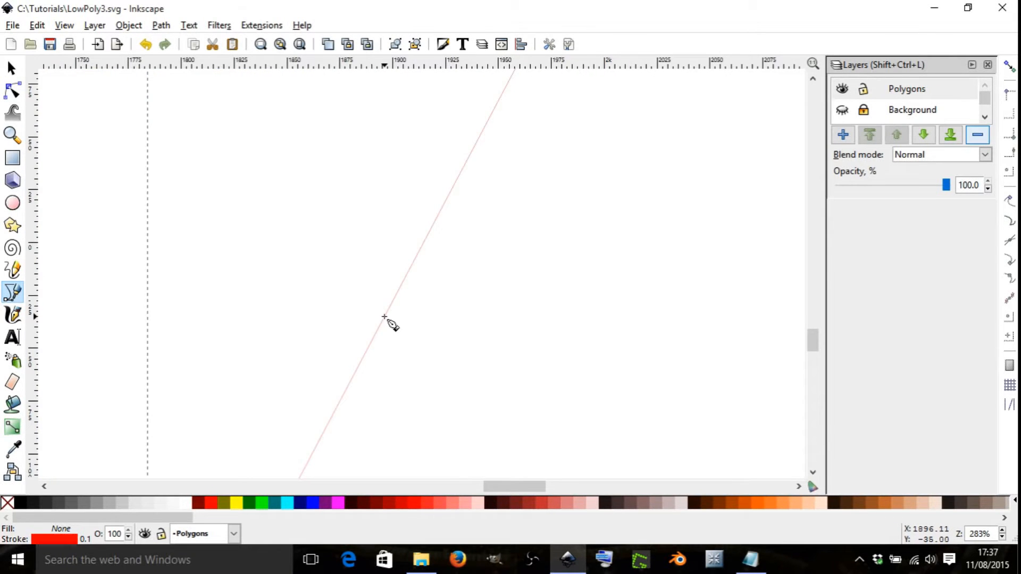
scroll(392, 321, "up", 9)
scroll(420, 282, "down", 20)
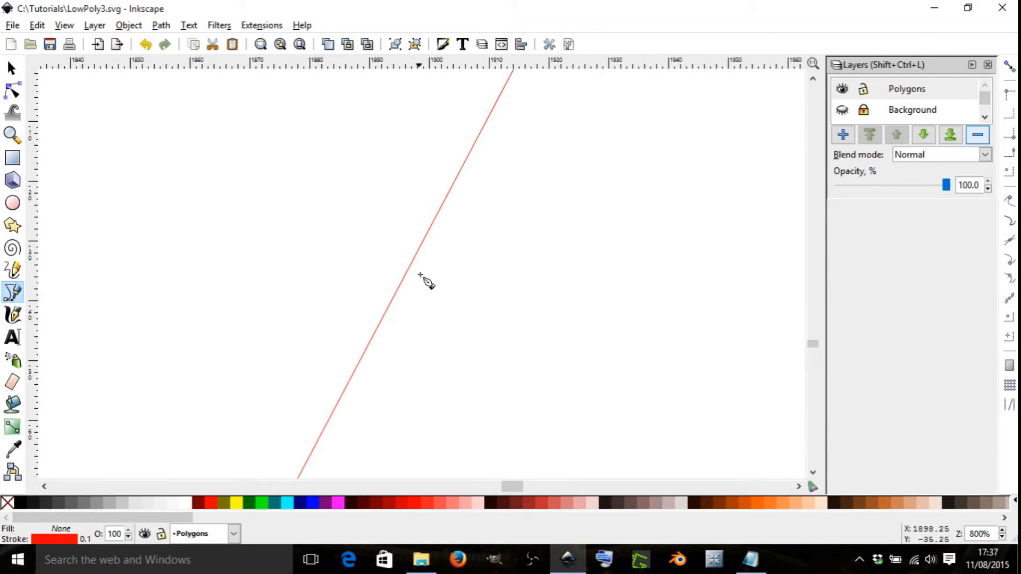
scroll(420, 263, "up", 3)
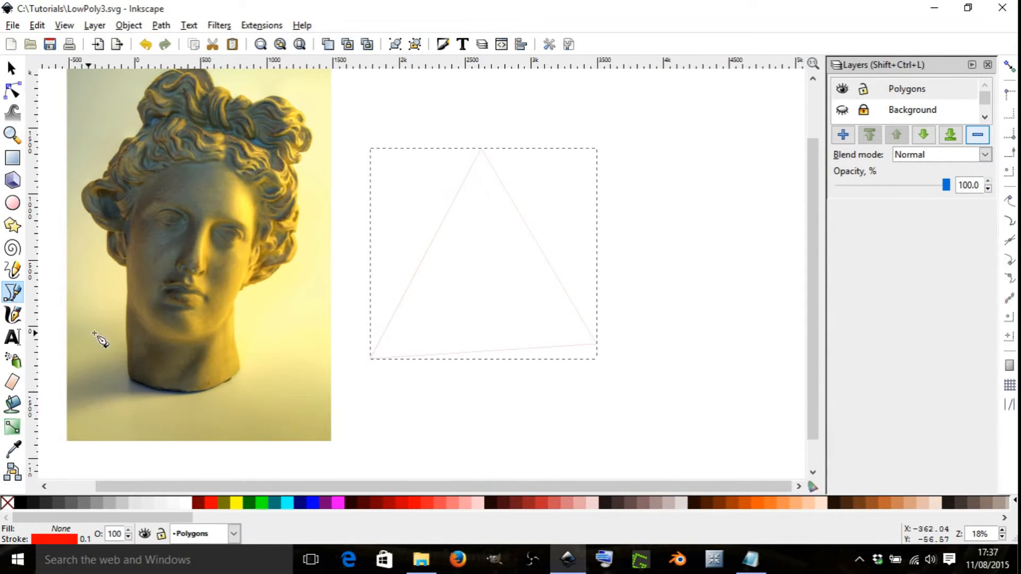
Step: In the Pen tool preferences, take the tool's own style for new objects from the selected triangle, then close the preferences
double_click(13, 293)
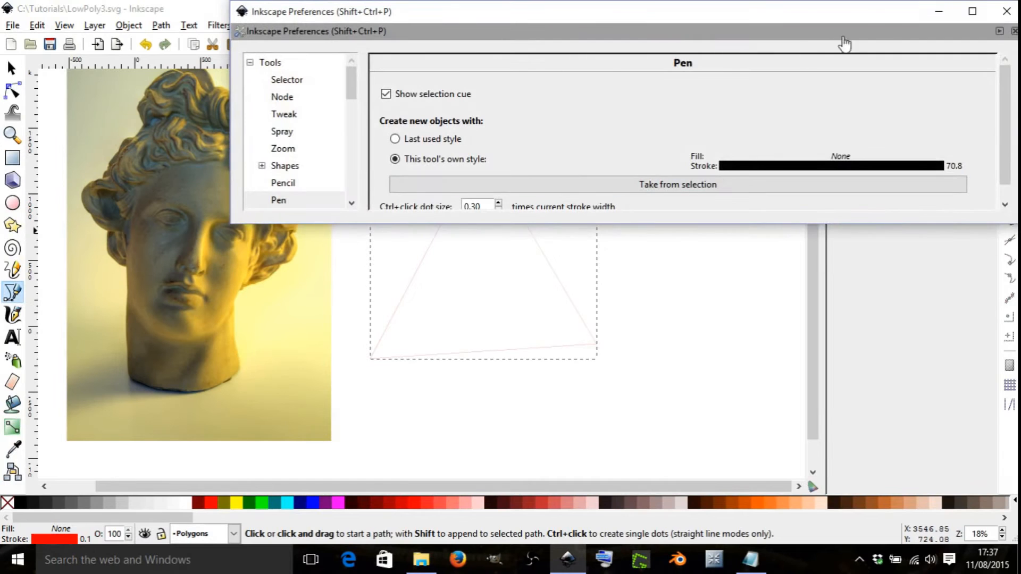
left_click(1004, 20)
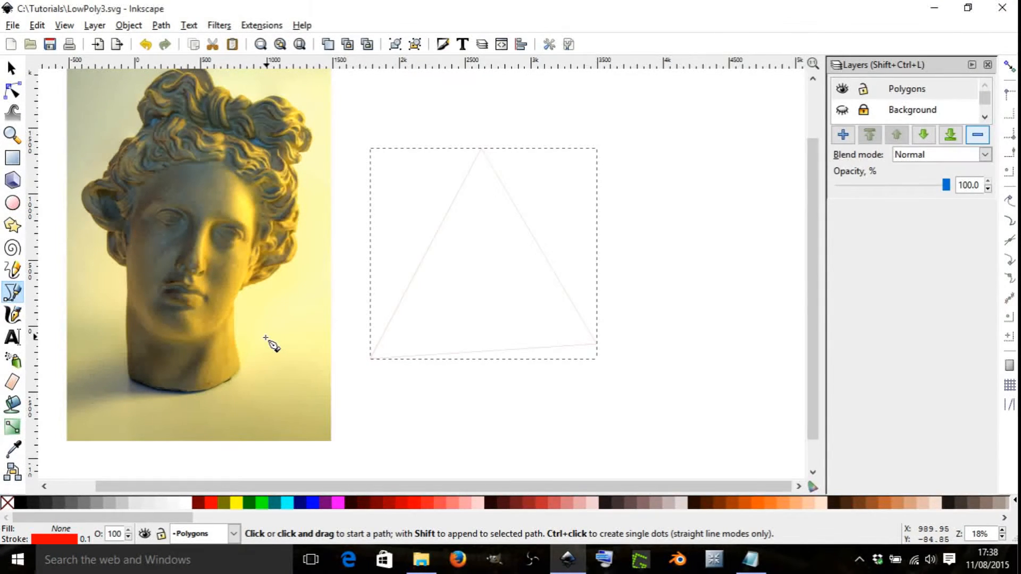
key("ctrl+shift+p")
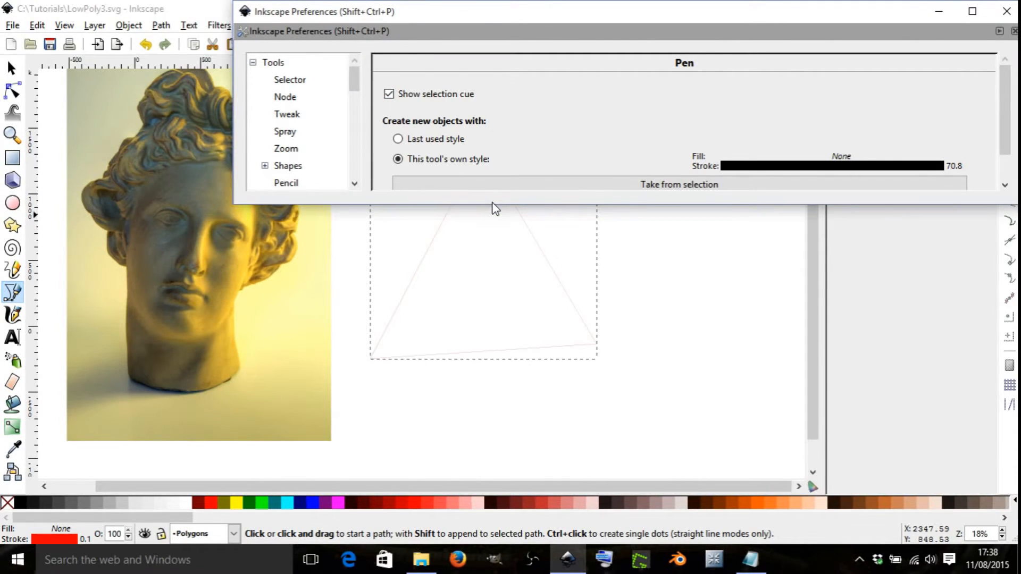
left_click_drag(493, 205, 474, 310)
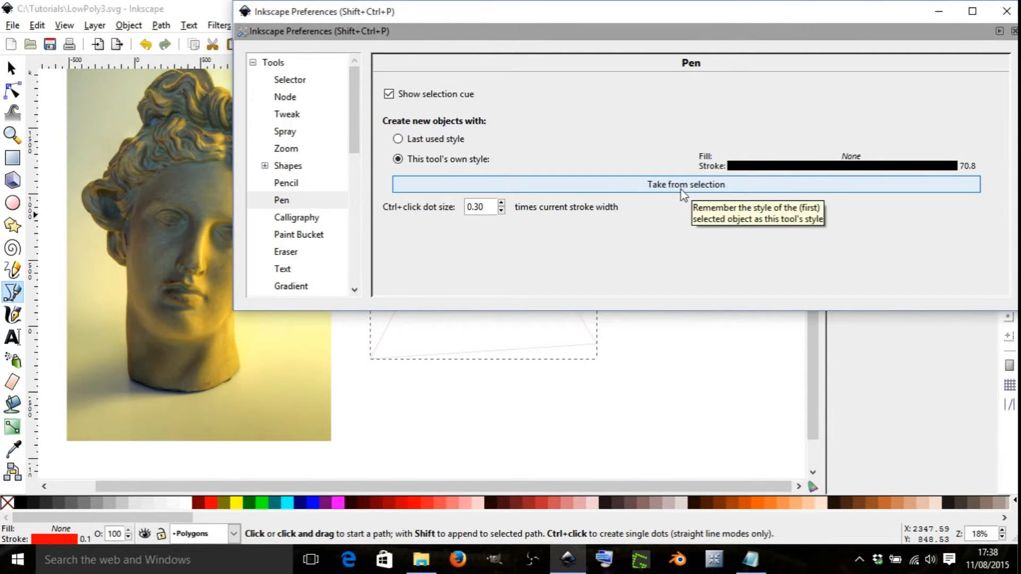
left_click_drag(635, 18, 529, 71)
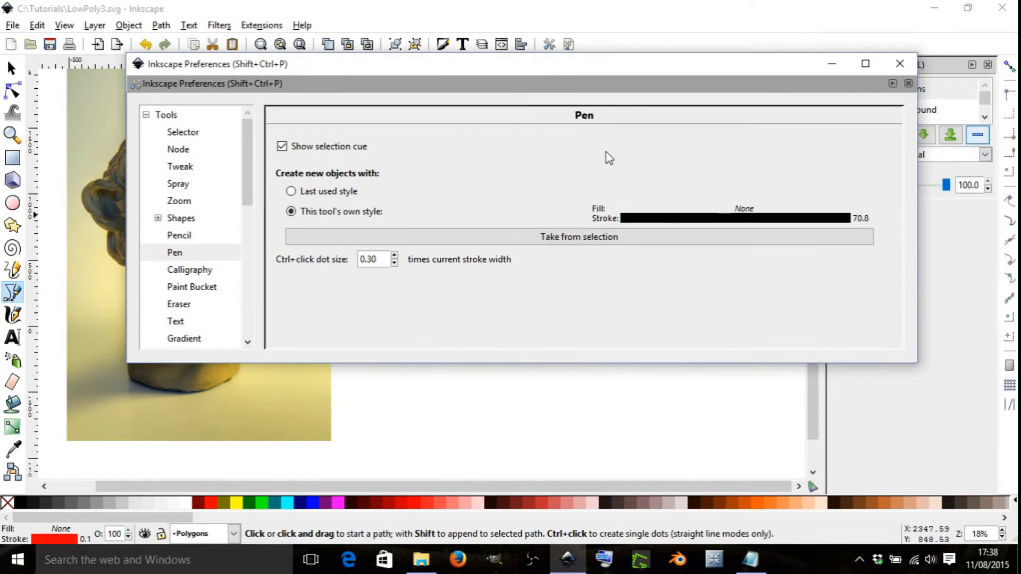
left_click(549, 238)
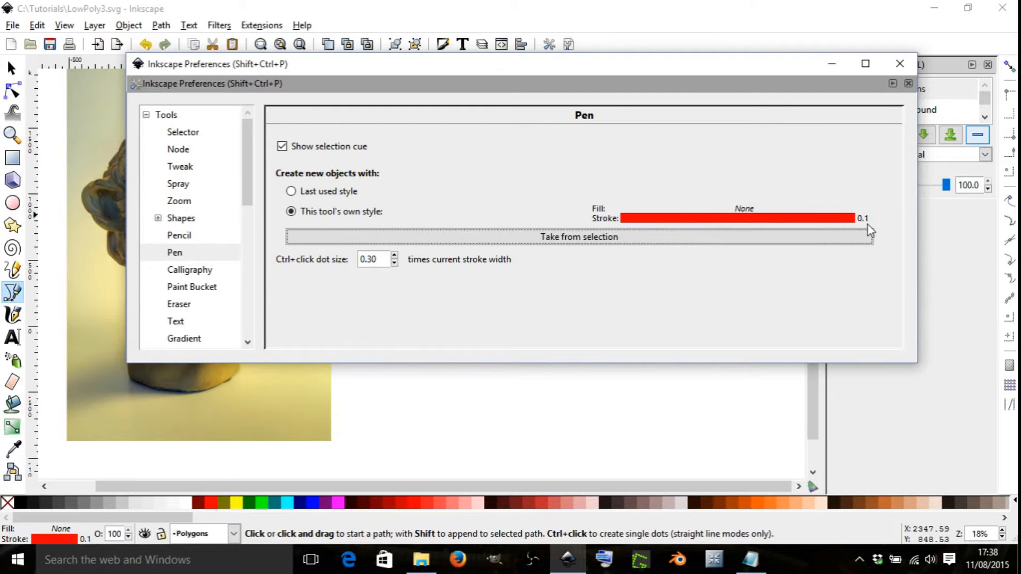
left_click(900, 64)
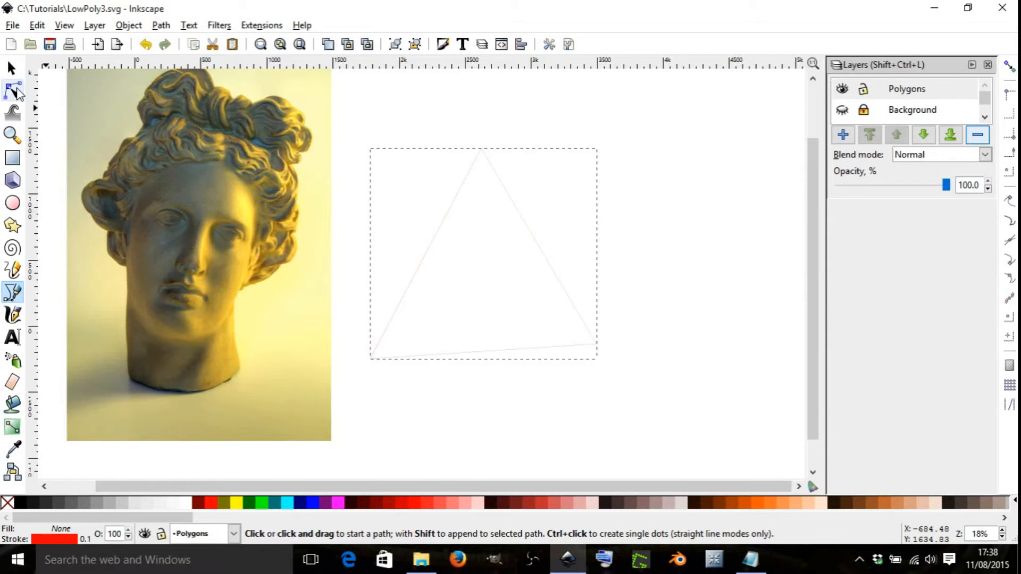
Step: Select and delete the practice triangle beside the photo
left_click(12, 67)
left_click(456, 223)
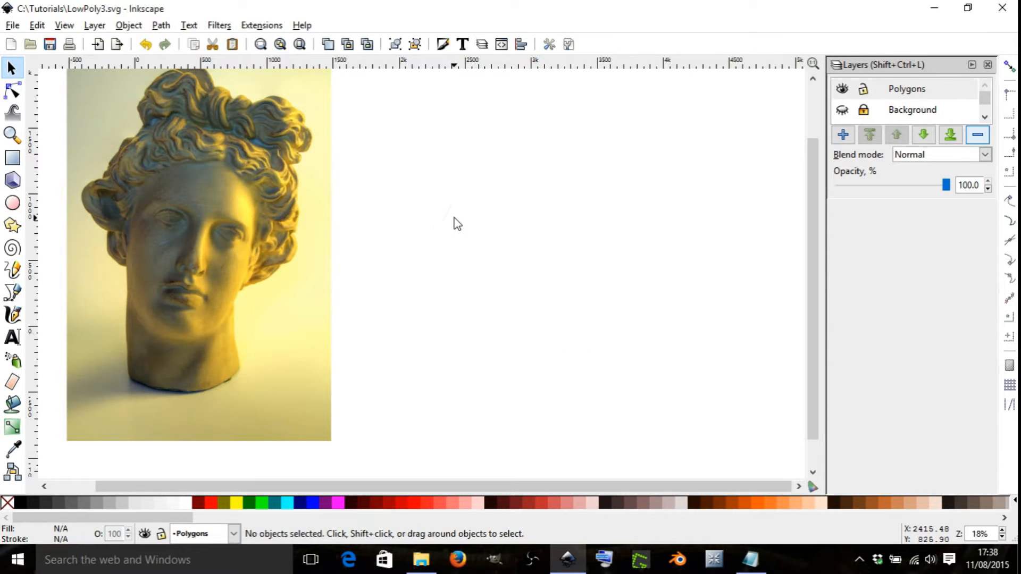
scroll(506, 289, "down", 3, "ctrl")
scroll(367, 226, "up", 3, "ctrl")
scroll(375, 249, "down", 2, "ctrl")
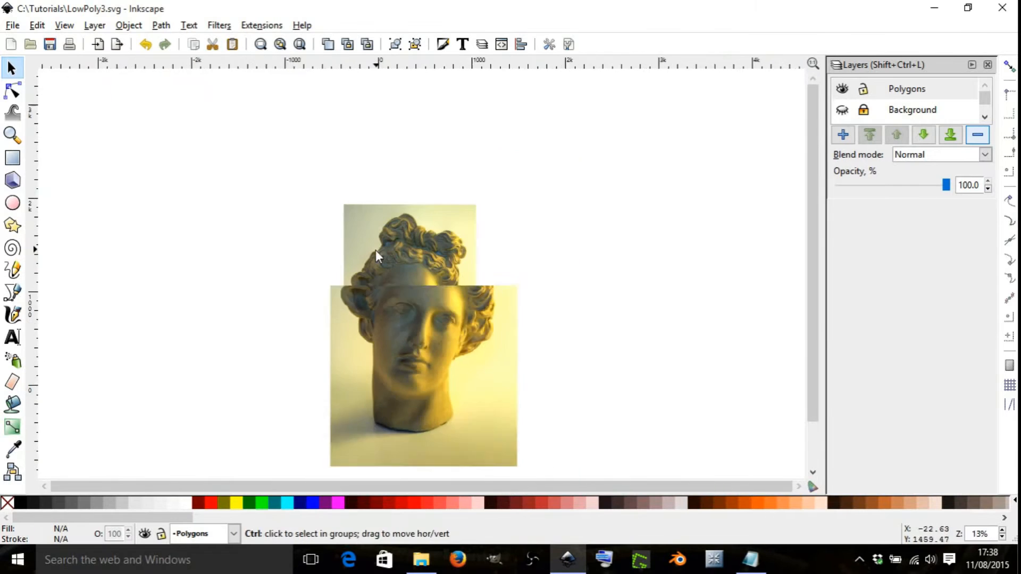
scroll(460, 320, "up", 2, "ctrl")
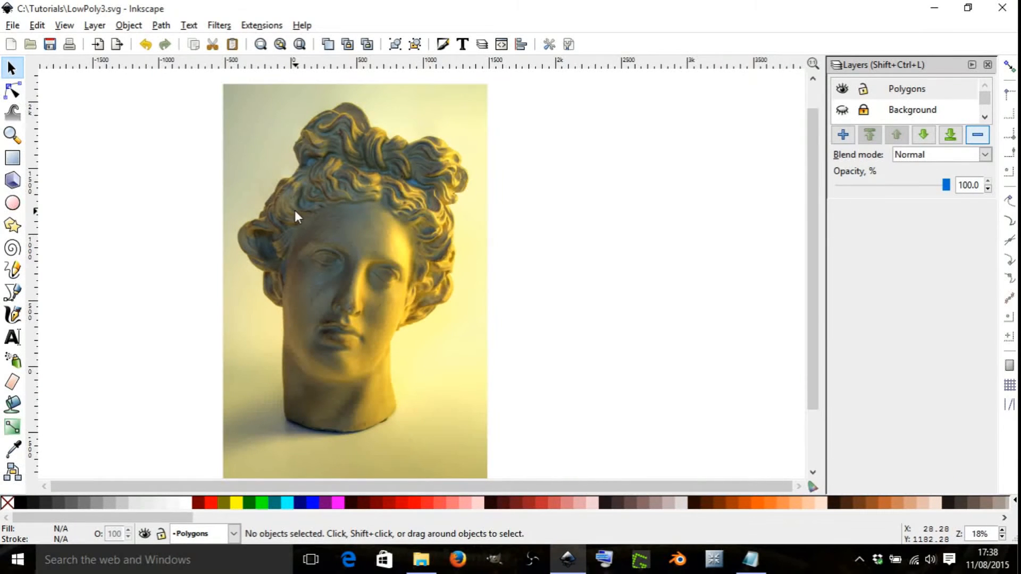
scroll(317, 215, "down", 1, "ctrl")
scroll(378, 201, "up", 1, "ctrl")
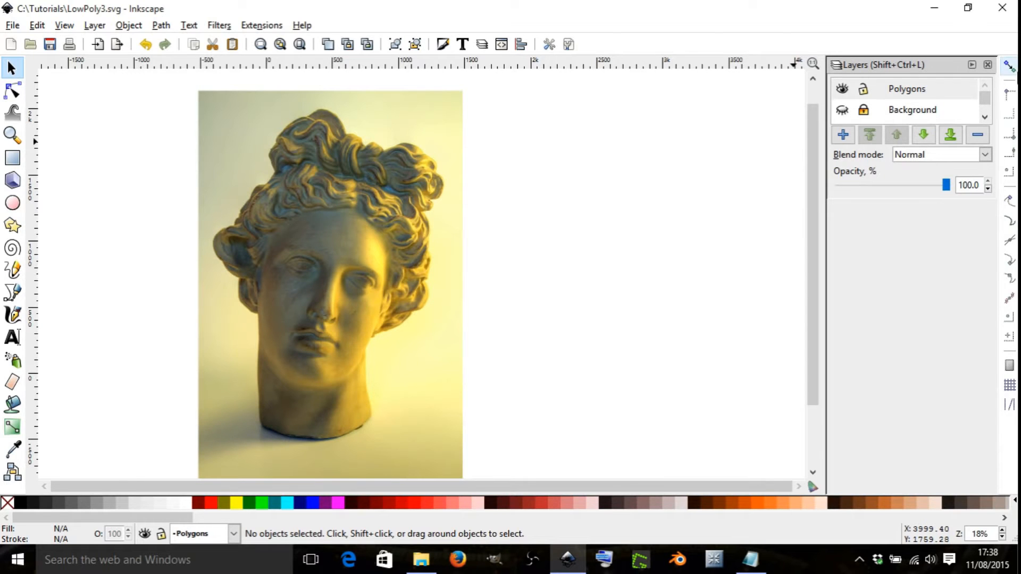
Step: Enable snapping, including nodes and handles, paths, path intersections, cusp nodes, smooth nodes and line segment midpoints
left_click(1008, 67)
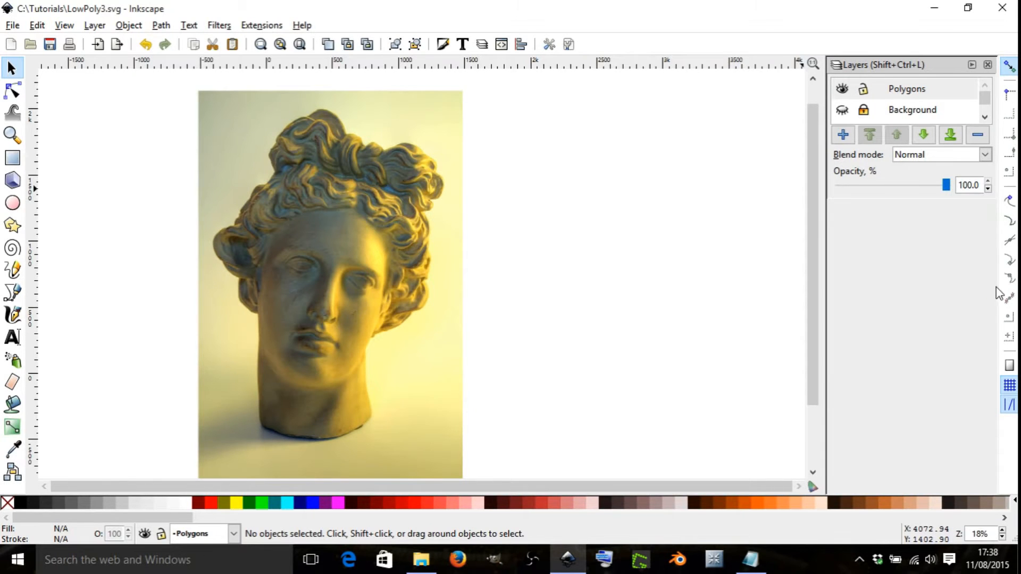
left_click(1008, 202)
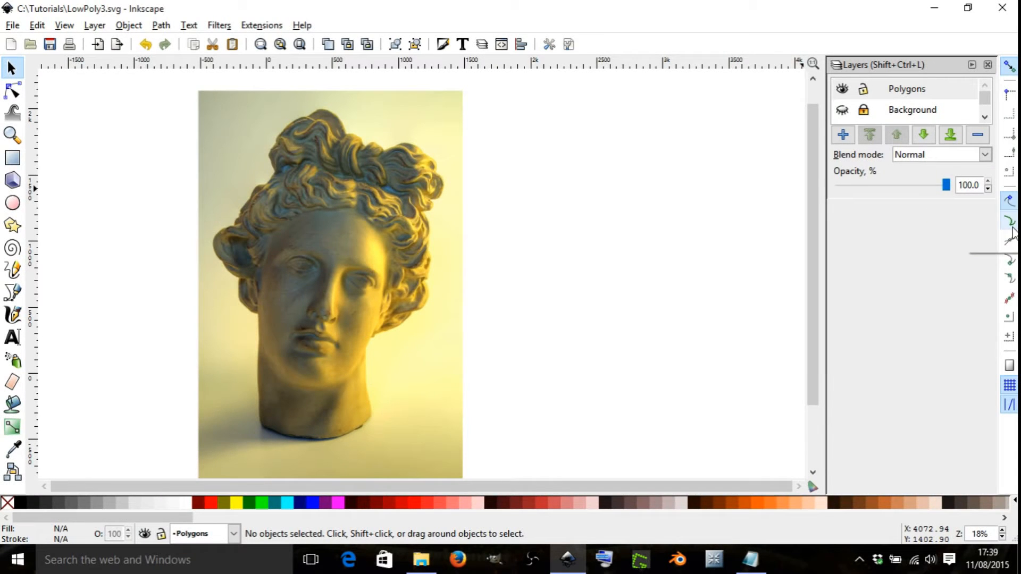
left_click(1009, 221)
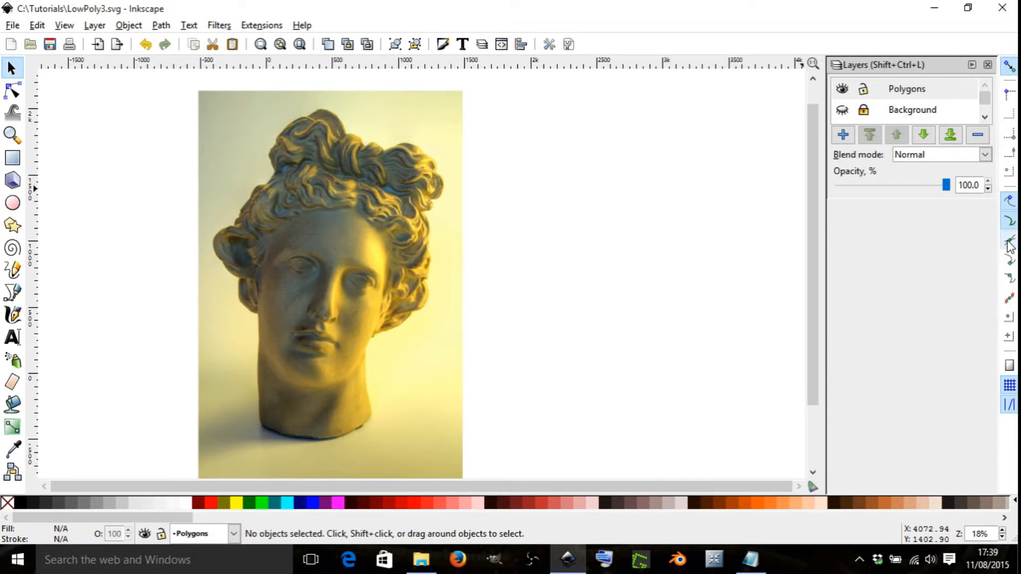
left_click(1009, 242)
left_click(1009, 261)
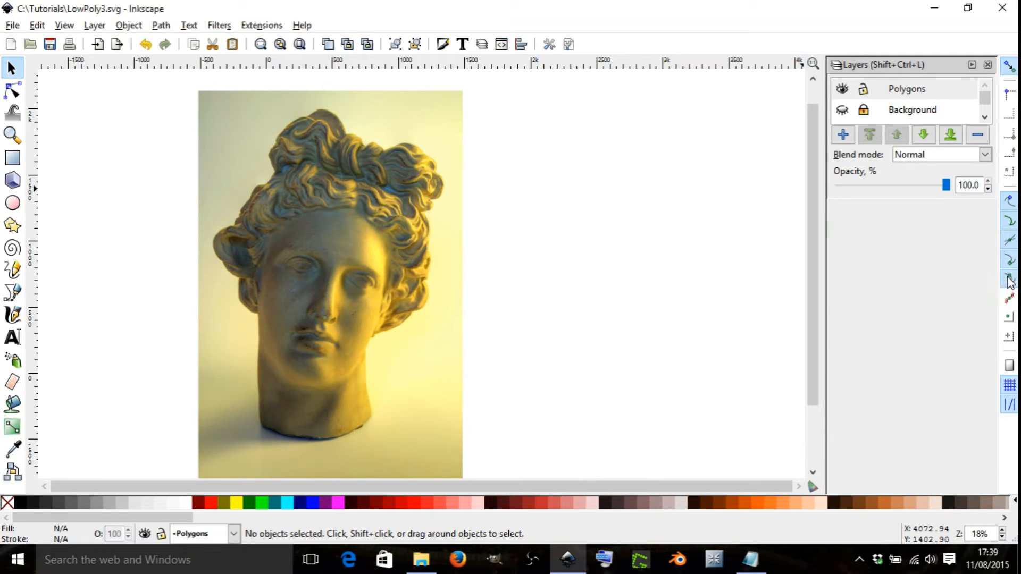
left_click(1010, 279)
left_click(1009, 298)
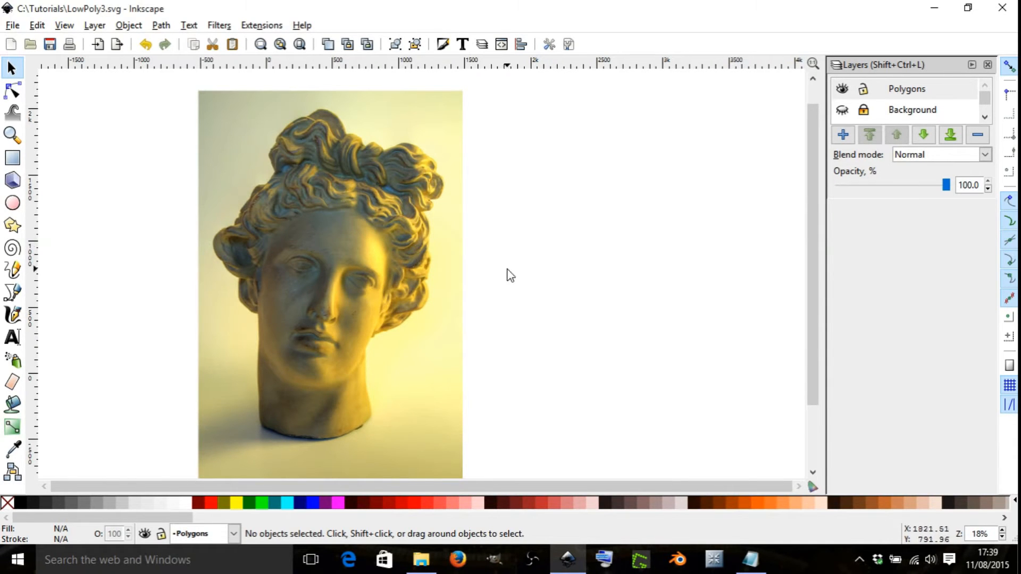
scroll(306, 225, "down", 3)
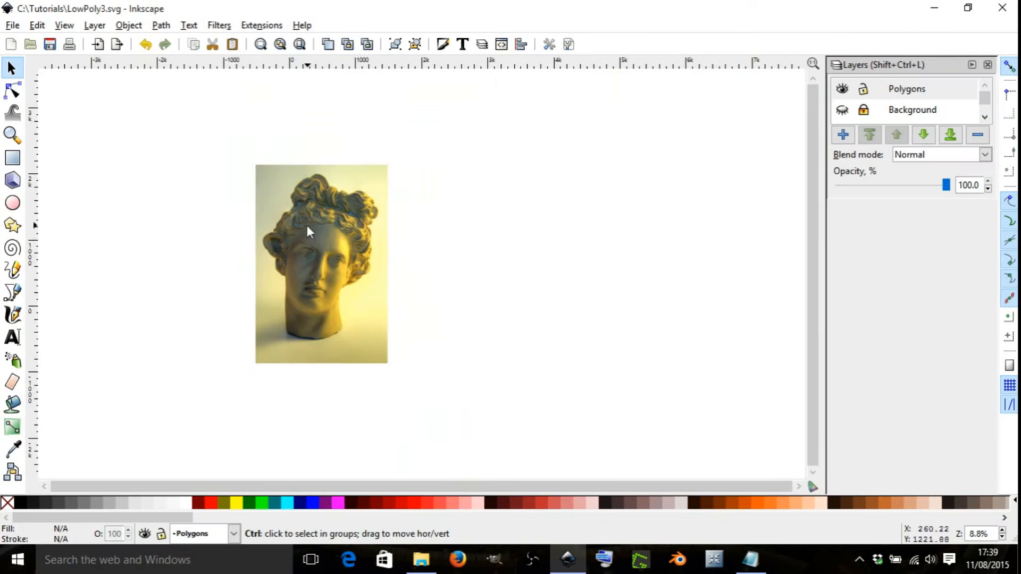
scroll(318, 236, "up", 4)
scroll(321, 238, "down", 3)
scroll(328, 215, "up", 3)
scroll(333, 209, "down", 3)
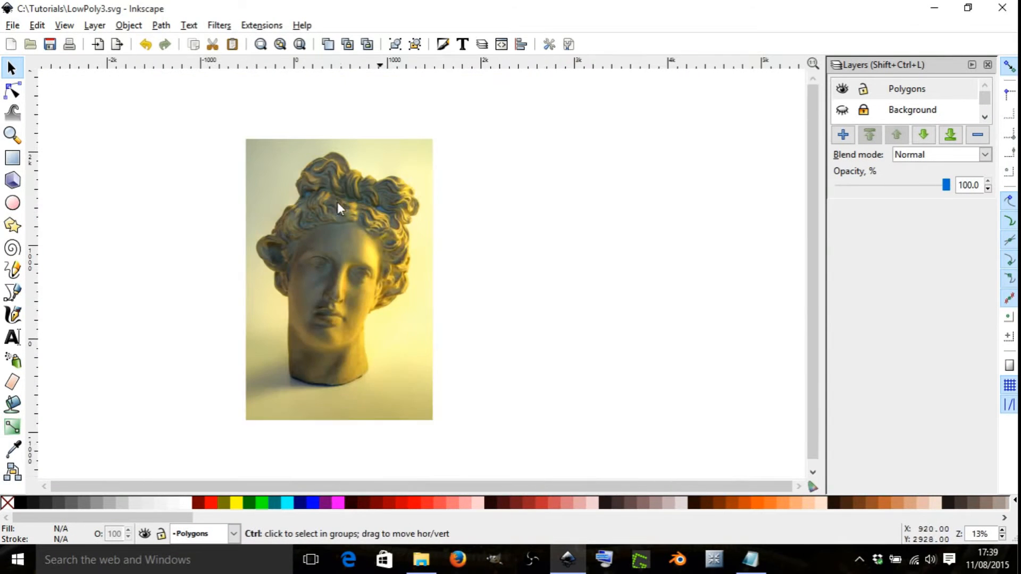
scroll(337, 194, "up", 2)
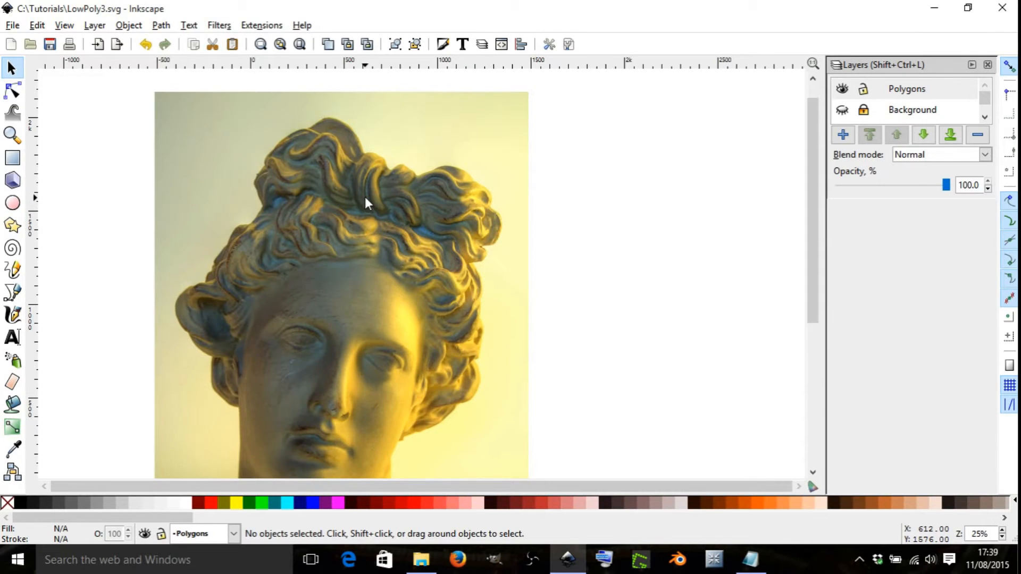
Step: Draw a closed triangle with the Pen tool from the peak of the topmost hair down to two points among the curls
key("b")
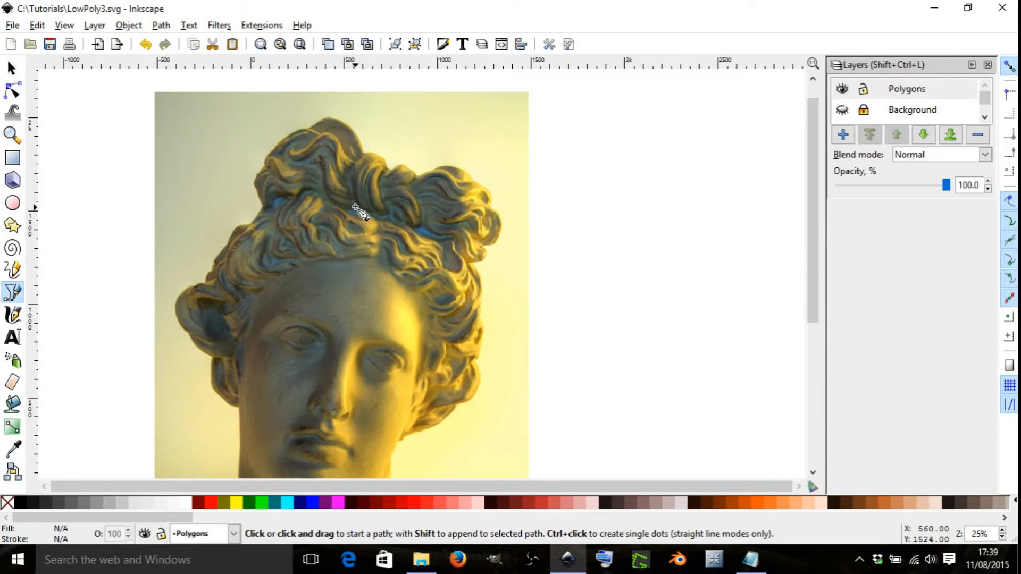
scroll(319, 154, "down", 2)
scroll(312, 155, "up", 3)
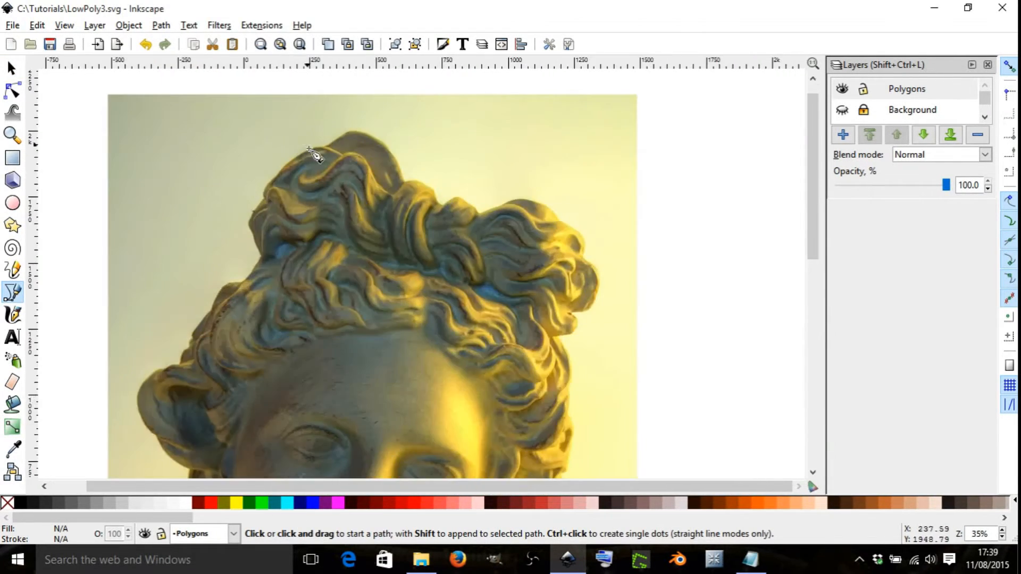
scroll(350, 151, "up", 3)
scroll(349, 104, "up", 2)
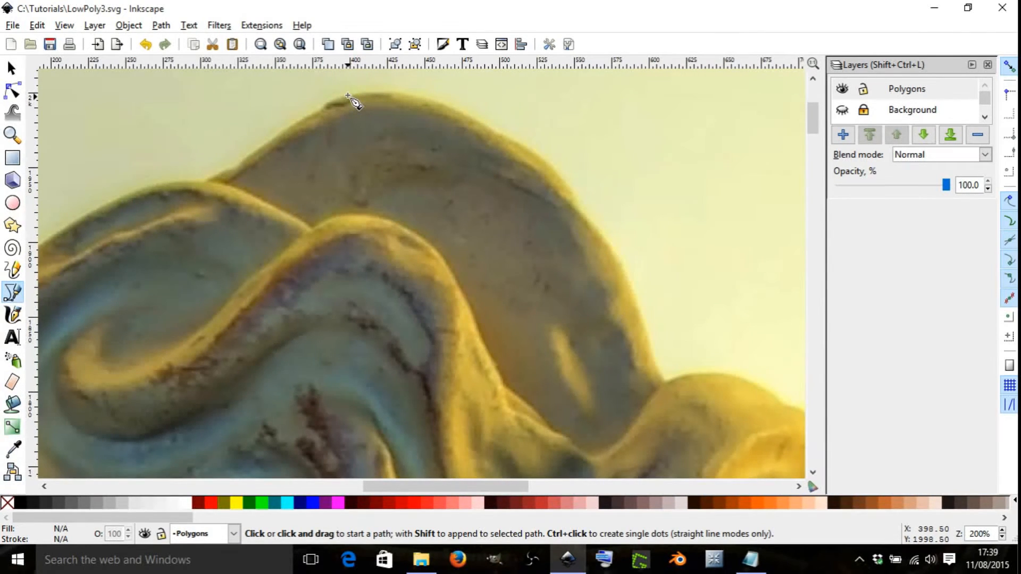
left_click(347, 95)
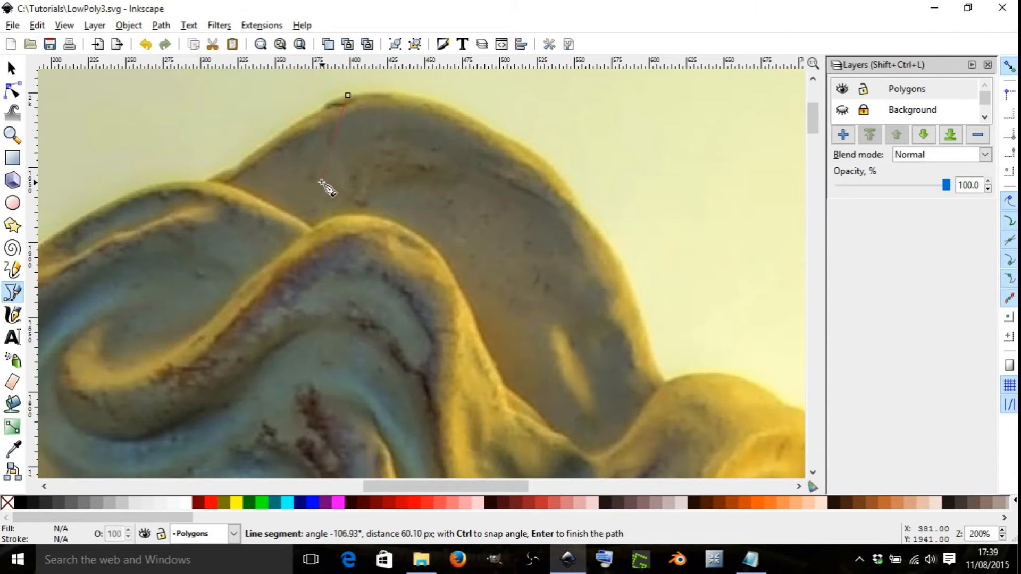
scroll(314, 166, "down", 6)
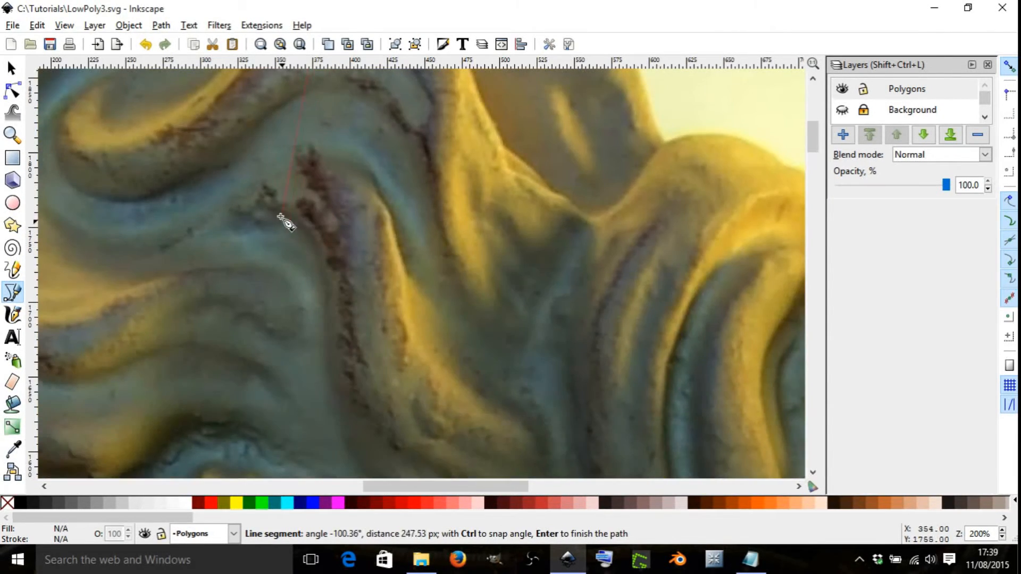
scroll(285, 221, "down", 4)
scroll(276, 241, "down", 3)
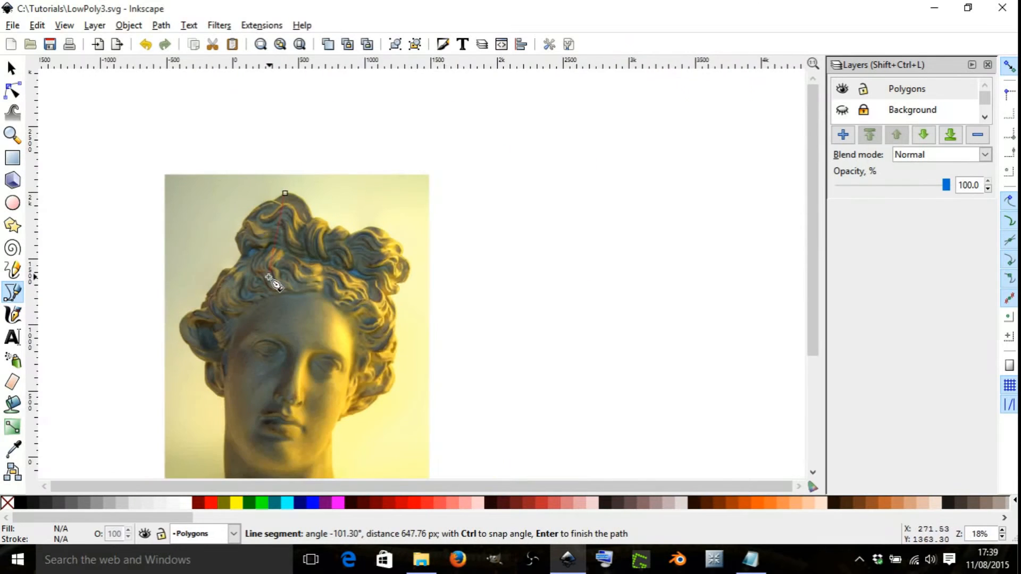
scroll(268, 277, "up", 3)
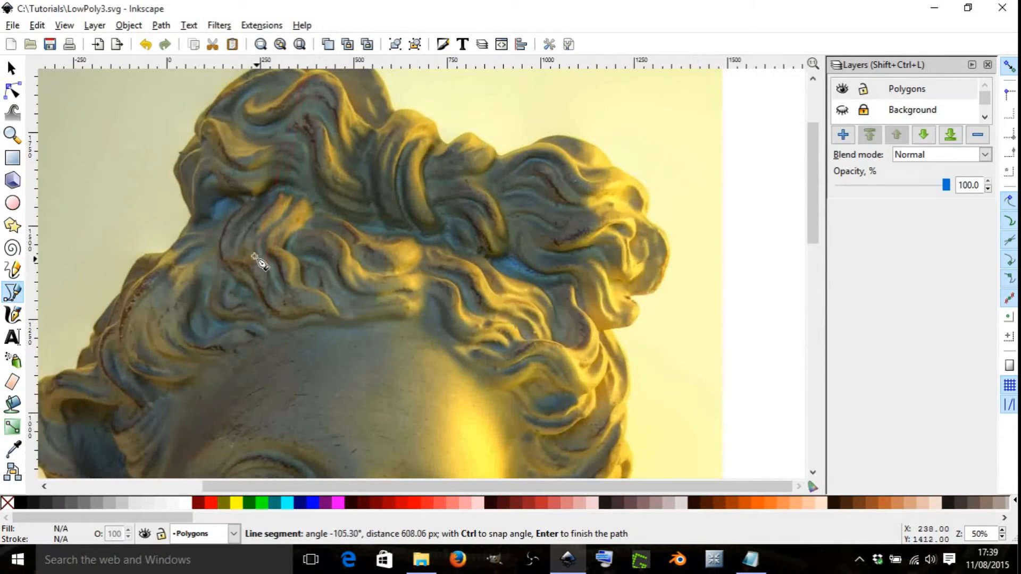
left_click(260, 198)
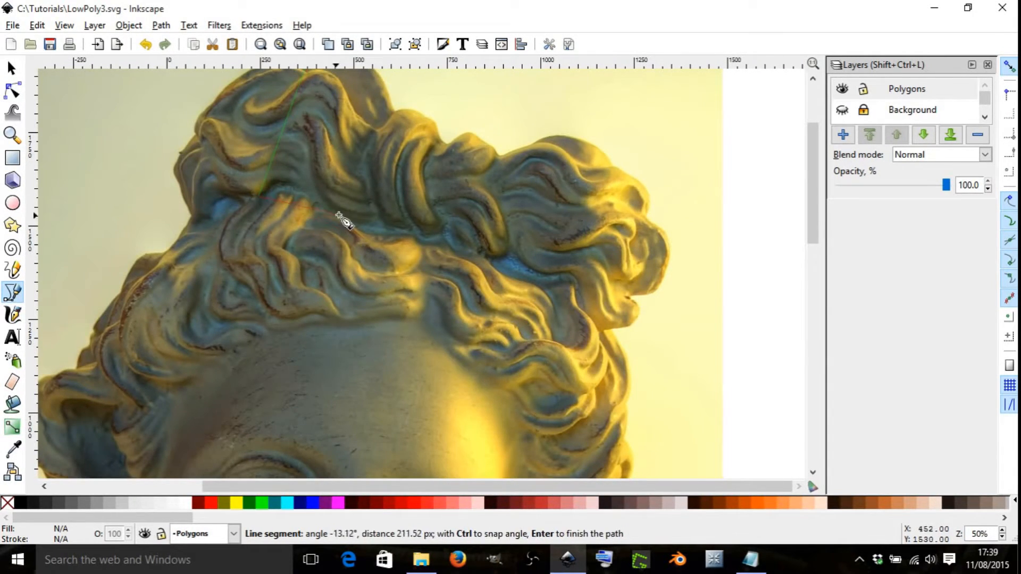
left_click(365, 233)
scroll(351, 229, "down", 3)
scroll(316, 154, "up", 3)
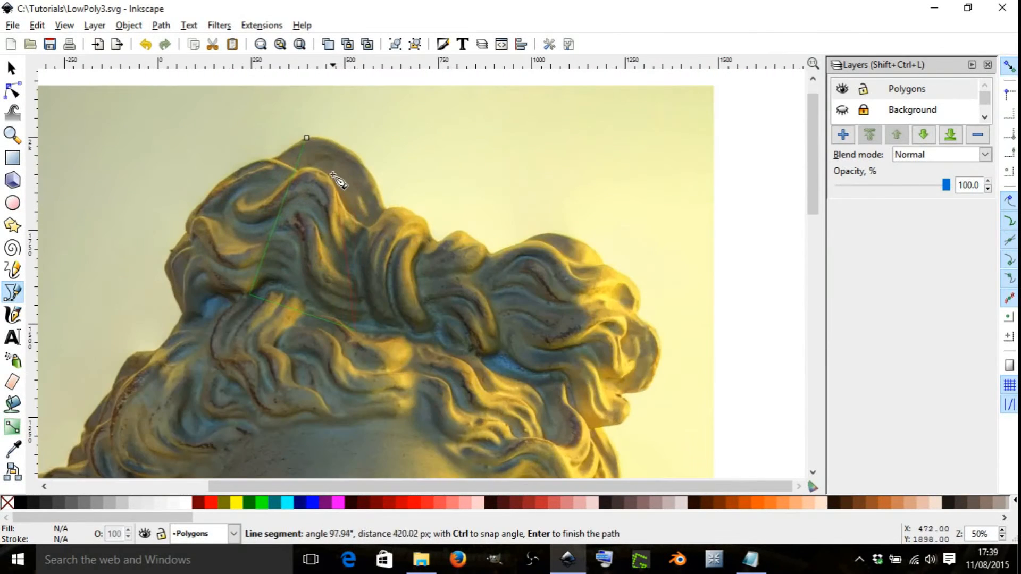
left_click(307, 138)
Step: Examine the drawn triangle's thin red outline against the hair at close, medium and wide zoom levels
scroll(319, 269, "down", 3)
scroll(319, 269, "up", 4)
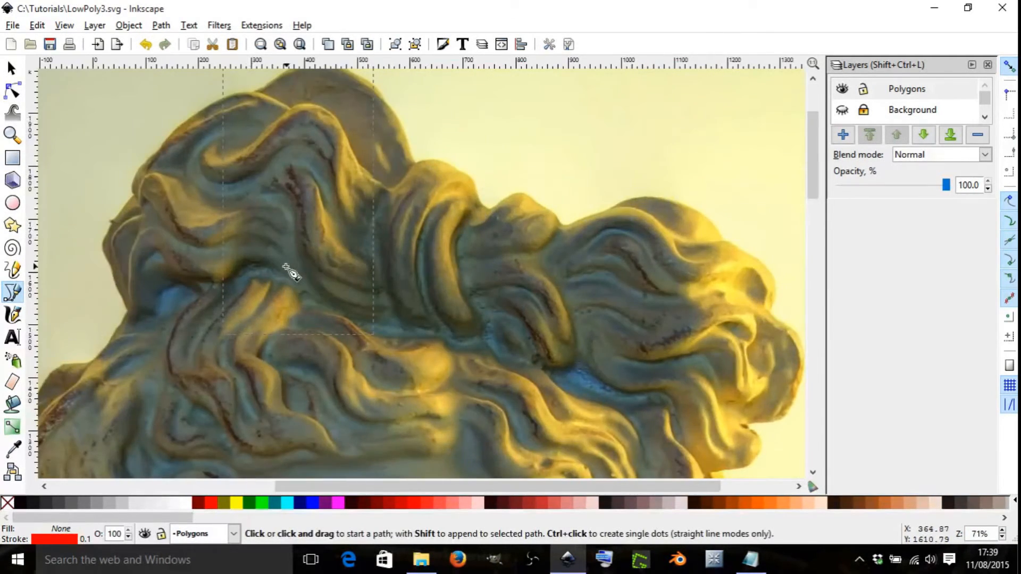
scroll(287, 269, "down", 3)
scroll(289, 285, "up", 3)
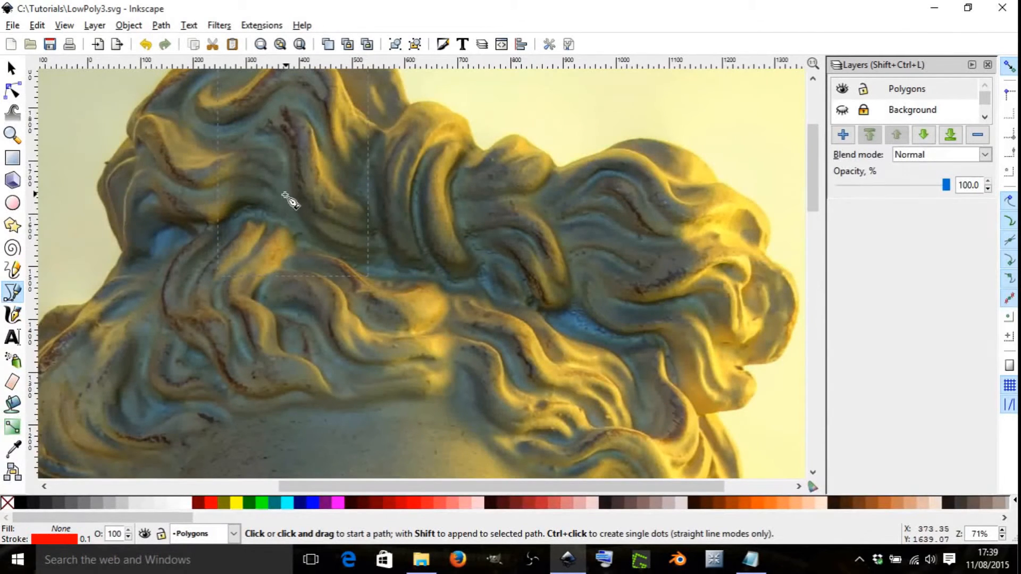
scroll(283, 194, "down", 3)
scroll(279, 218, "up", 3)
scroll(277, 224, "down", 2)
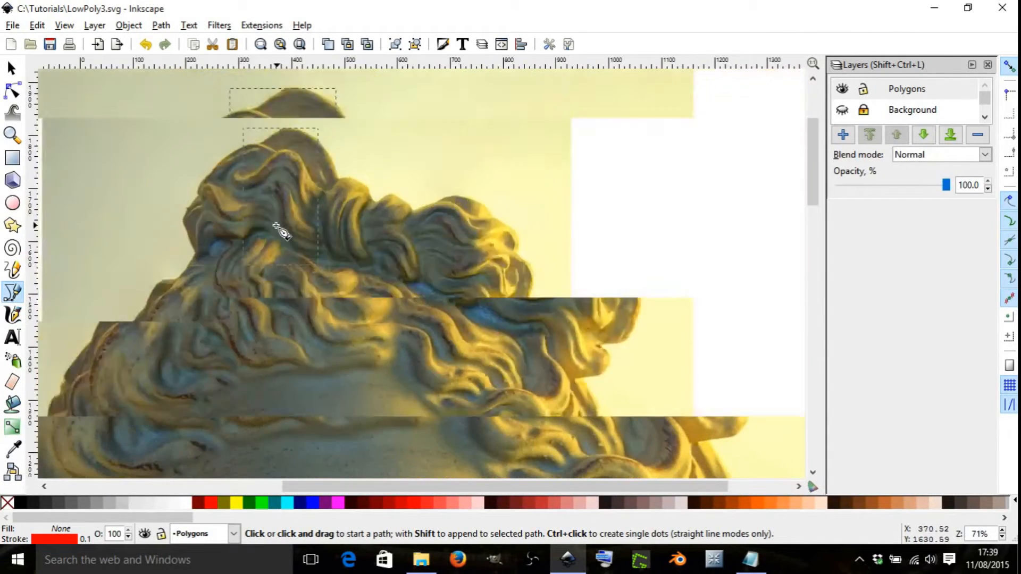
scroll(280, 229, "up", 4)
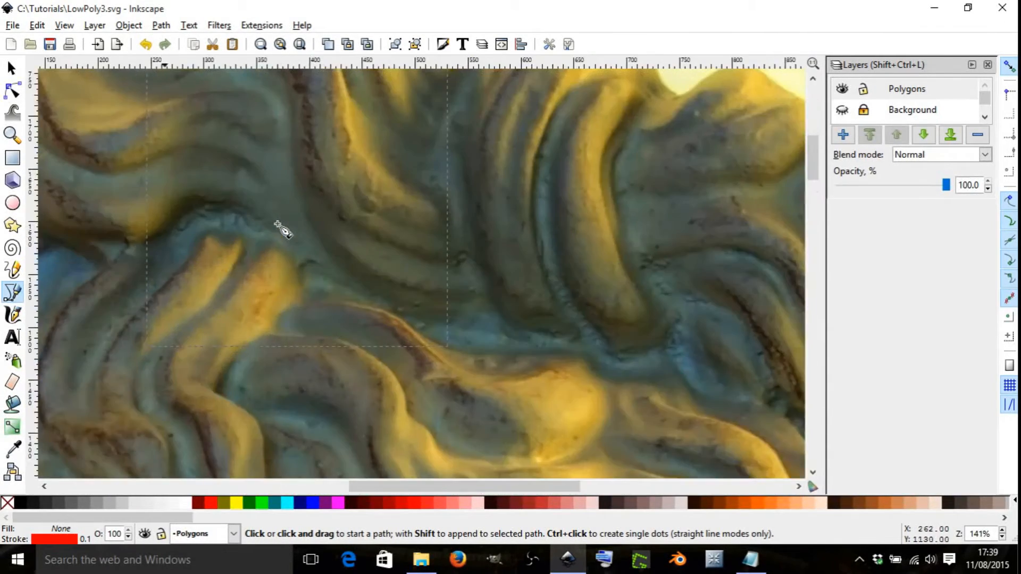
scroll(296, 226, "down", 4)
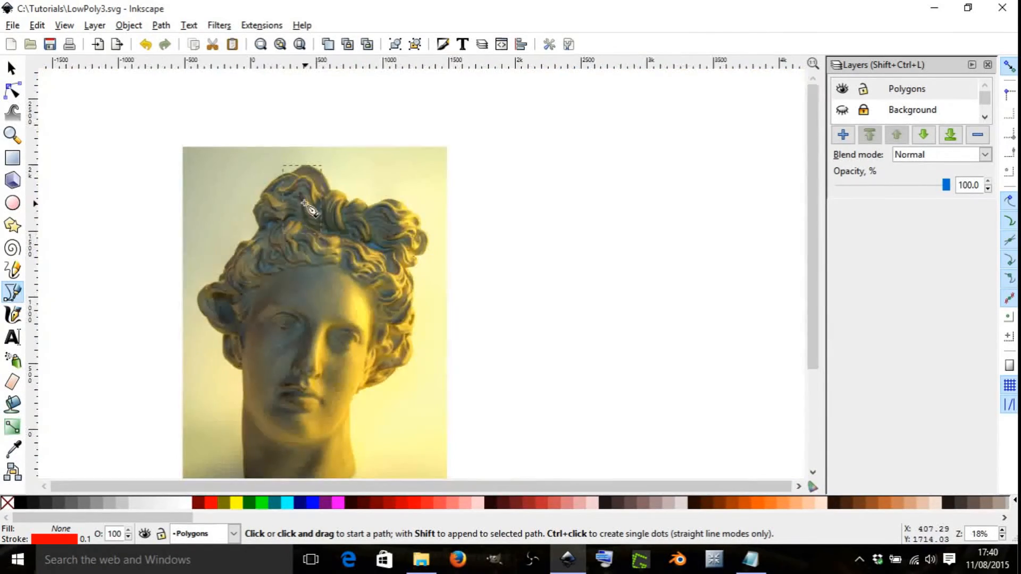
scroll(292, 226, "up", 2)
scroll(291, 234, "up", 2)
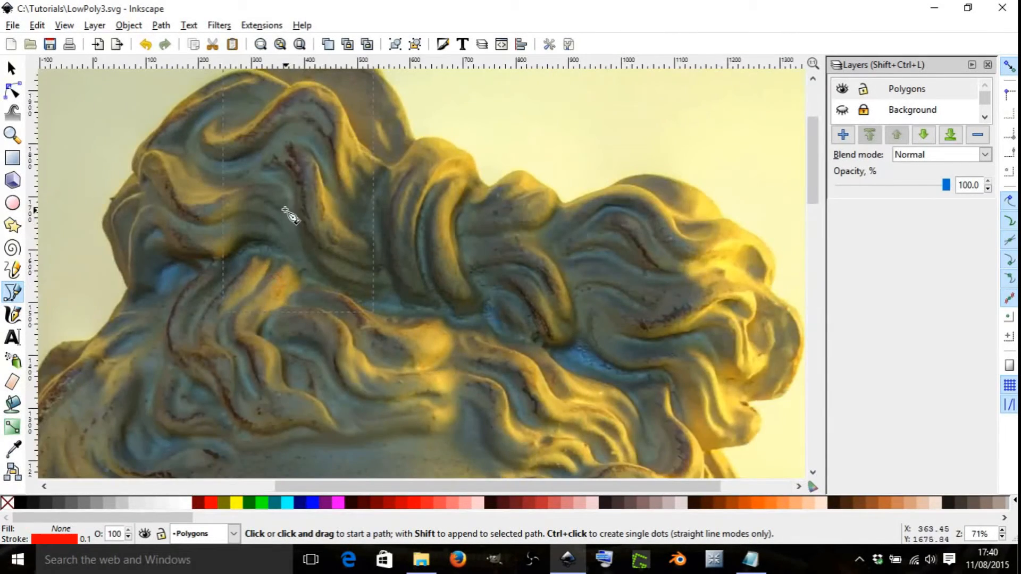
scroll(291, 216, "down", 2)
scroll(291, 221, "up", 4)
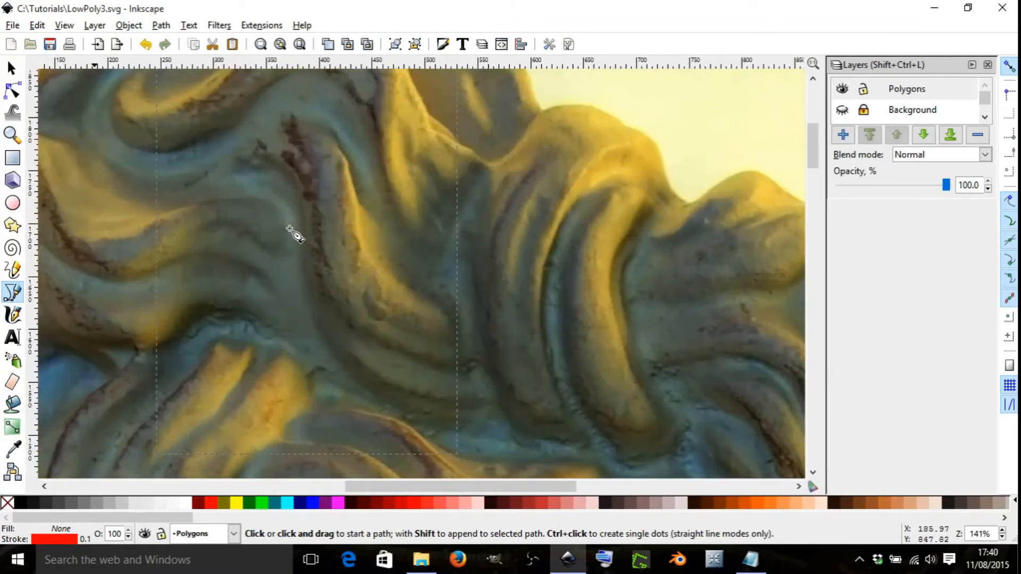
scroll(292, 230, "down", 4)
scroll(295, 221, "up", 5)
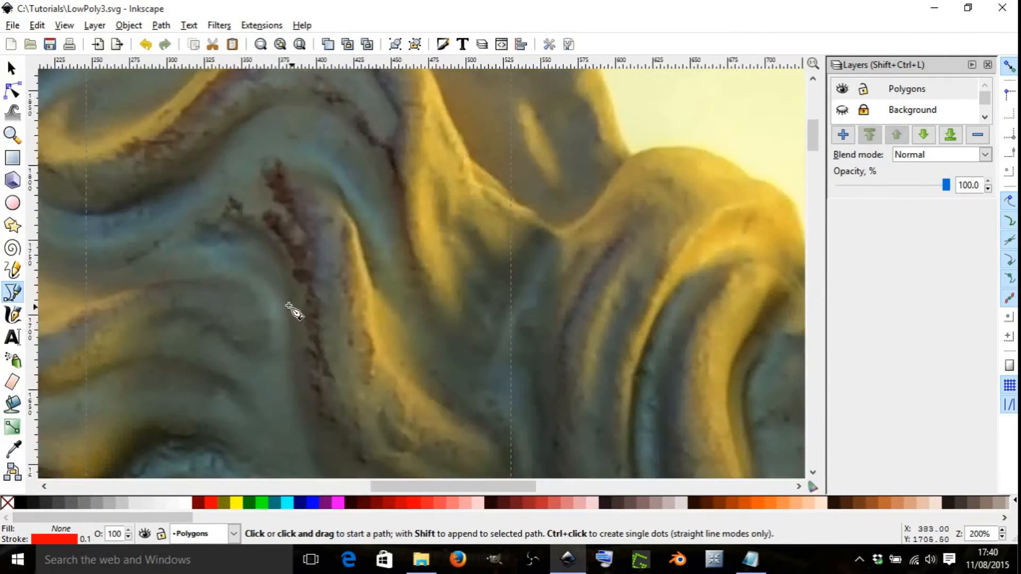
scroll(285, 269, "down", 4)
scroll(298, 299, "up", 4)
scroll(274, 283, "down", 5)
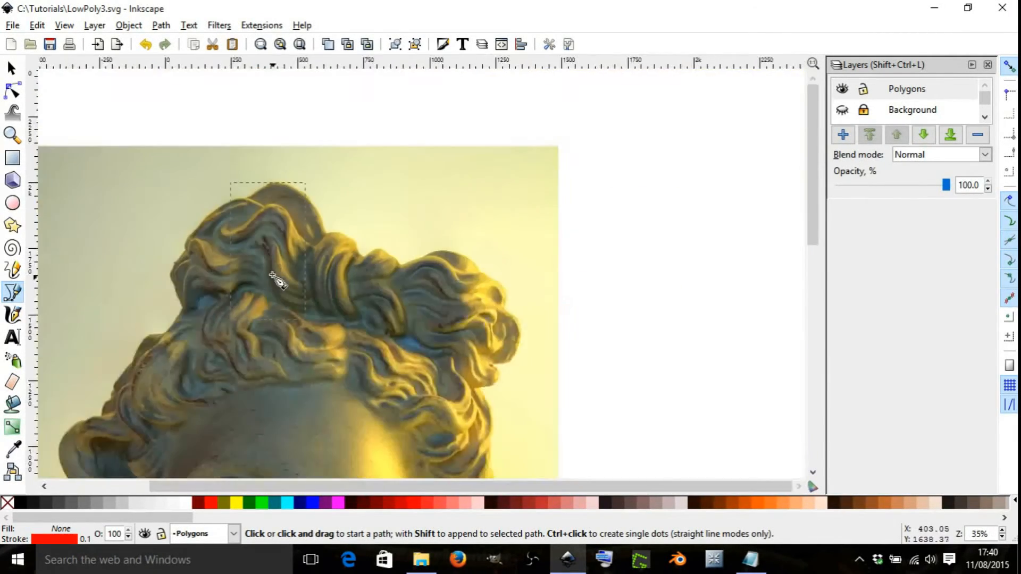
scroll(275, 279, "up", 4)
scroll(276, 221, "down", 3)
scroll(280, 267, "up", 4)
scroll(280, 267, "down", 3)
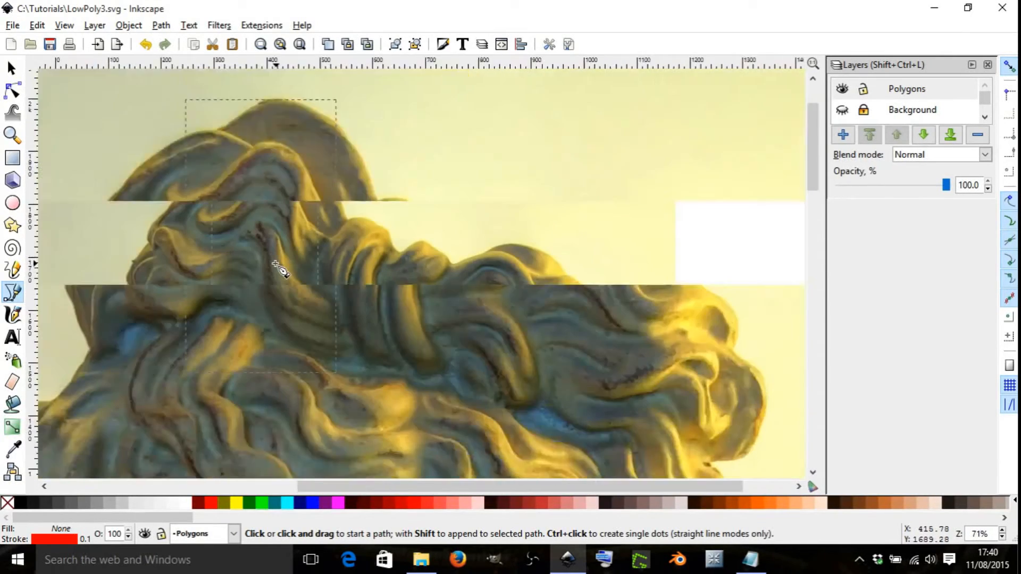
Step: Remove the first triangle and draw a new closed one from the hair's peak to two points in the curls below, first edge about 402 px
scroll(277, 267, "down", 1)
scroll(277, 267, "up", 2)
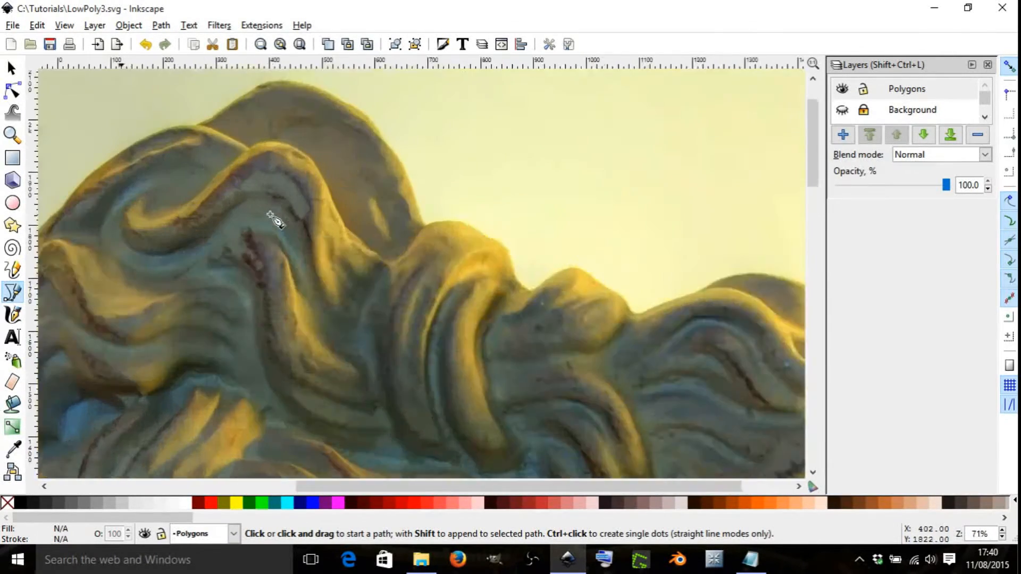
scroll(273, 217, "up", 1)
scroll(269, 216, "down", 2)
scroll(263, 173, "up", 2)
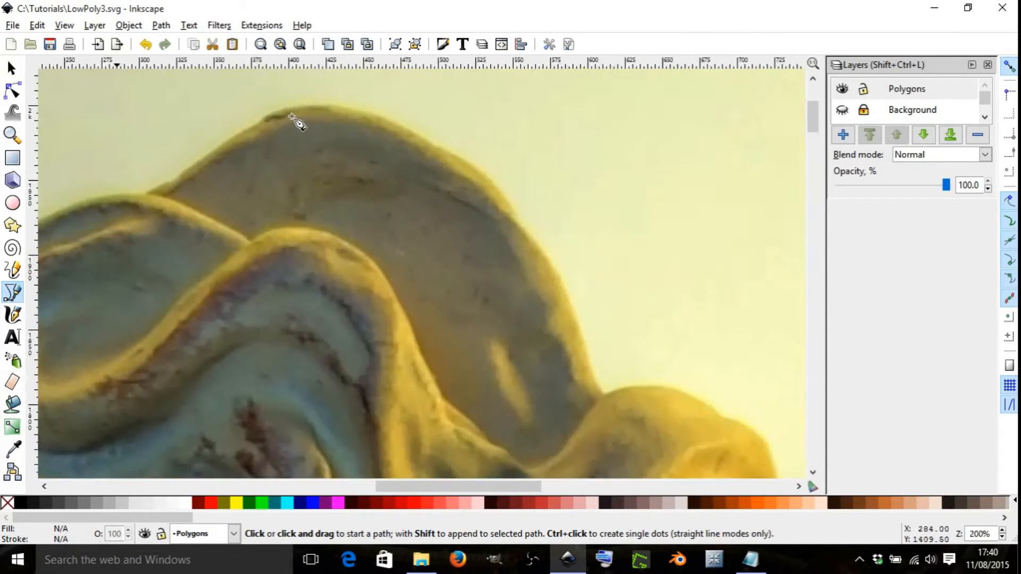
scroll(322, 141, "down", 1)
scroll(299, 153, "up", 2)
scroll(296, 154, "down", 1)
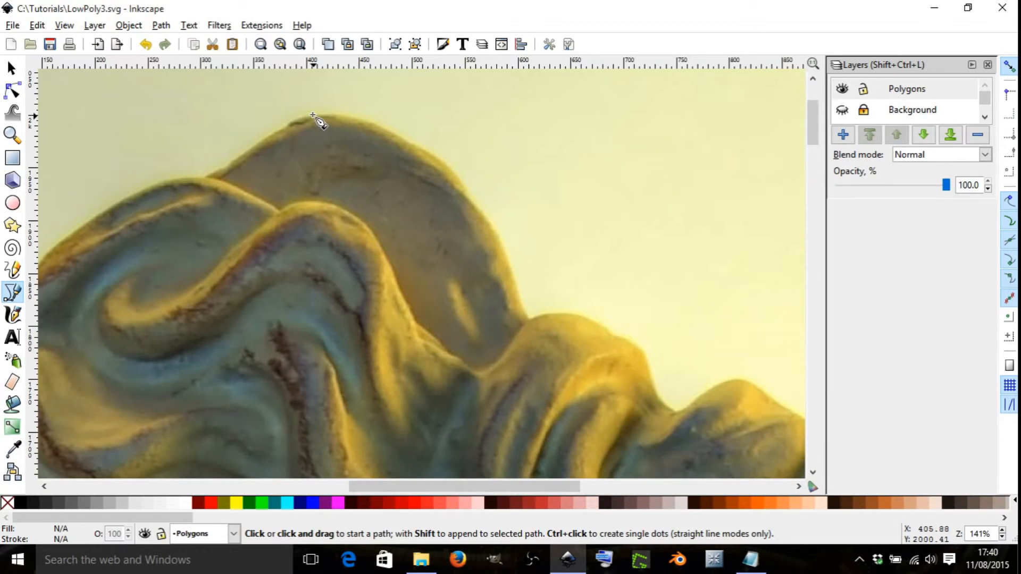
left_click(314, 115)
scroll(221, 264, "down", 1)
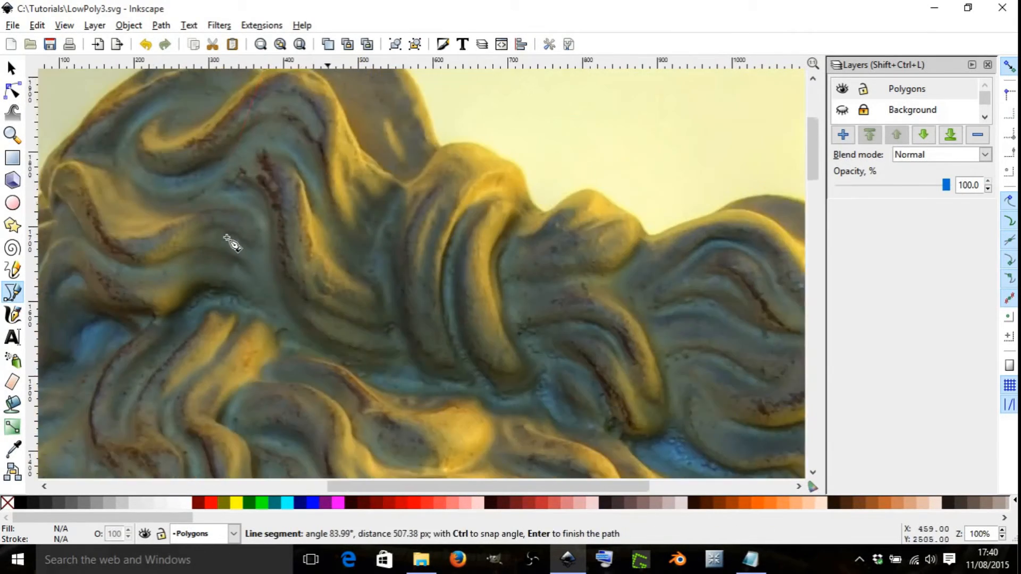
scroll(224, 253, "down", 1)
scroll(212, 258, "up", 2)
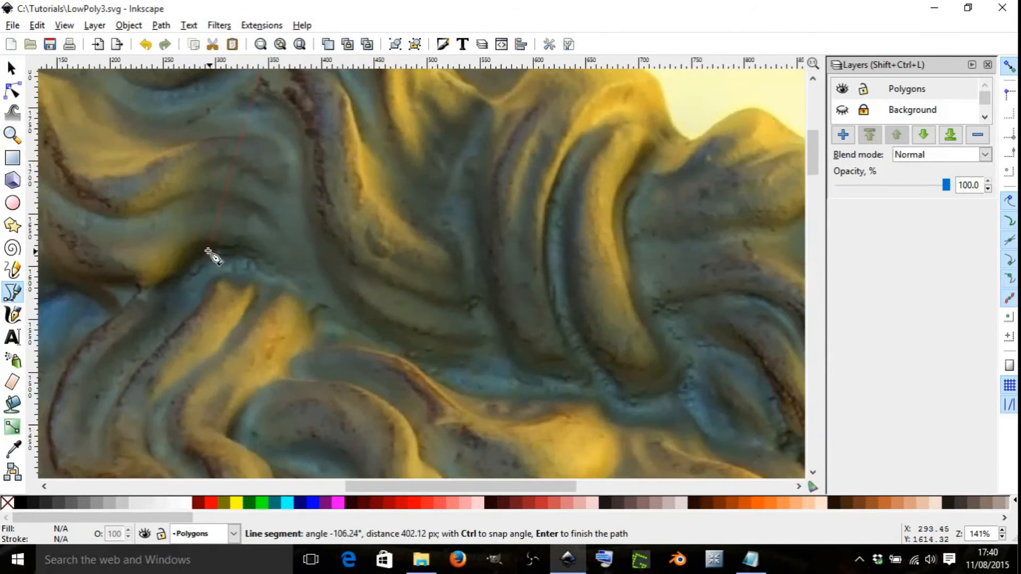
left_click(208, 250)
scroll(257, 274, "down", 2)
scroll(246, 324, "up", 1)
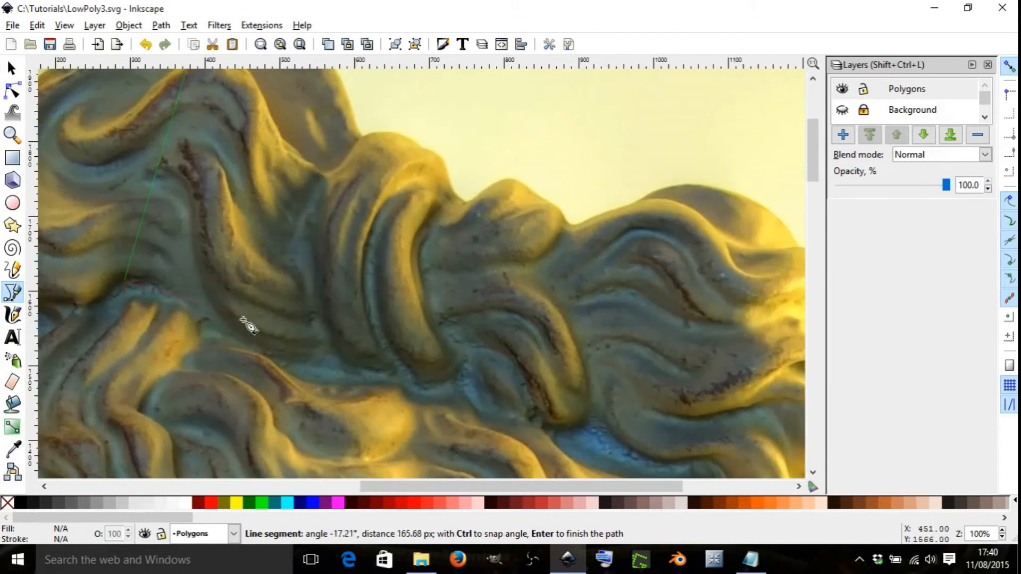
left_click(326, 387)
scroll(269, 218, "down", 2)
scroll(279, 245, "up", 1)
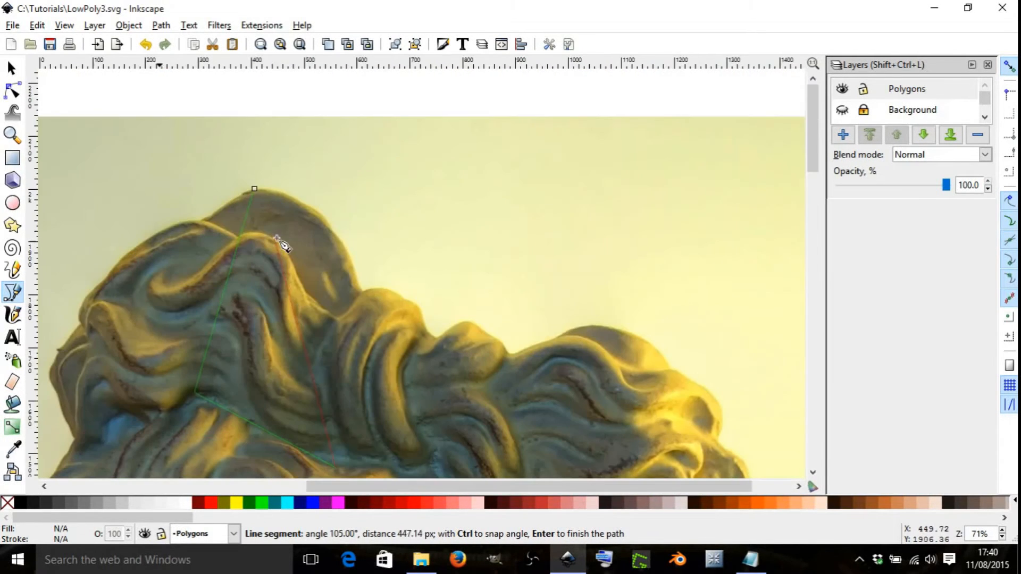
left_click(254, 189)
Step: Examine the newly closed triangle and the hair colours it encloses, up close and from further out
scroll(265, 235, "up", 2)
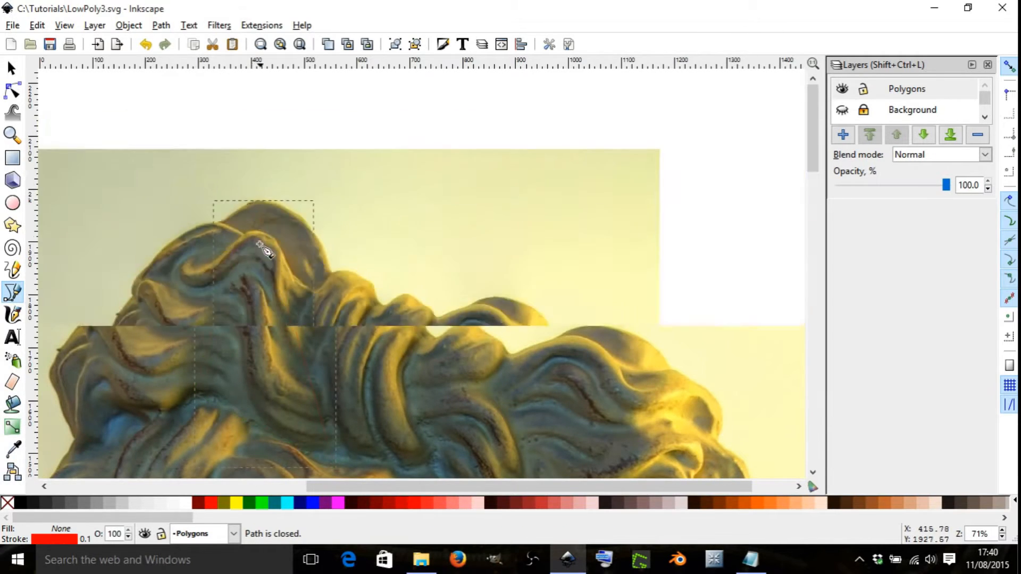
scroll(282, 223, "up", 1)
scroll(306, 240, "down", 3)
scroll(239, 250, "up", 4)
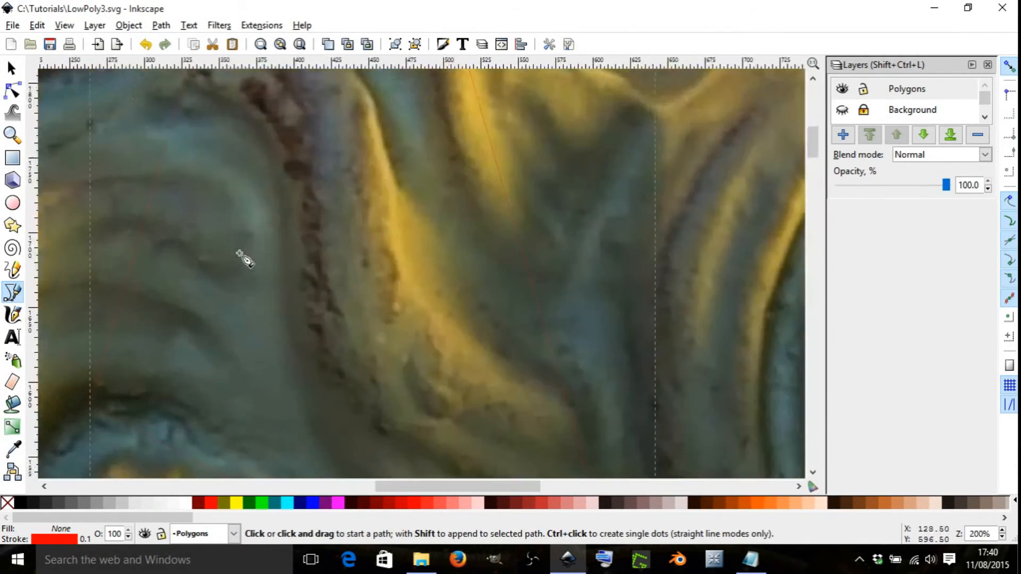
scroll(240, 250, "down", 4)
scroll(266, 266, "up", 1)
scroll(270, 271, "up", 2)
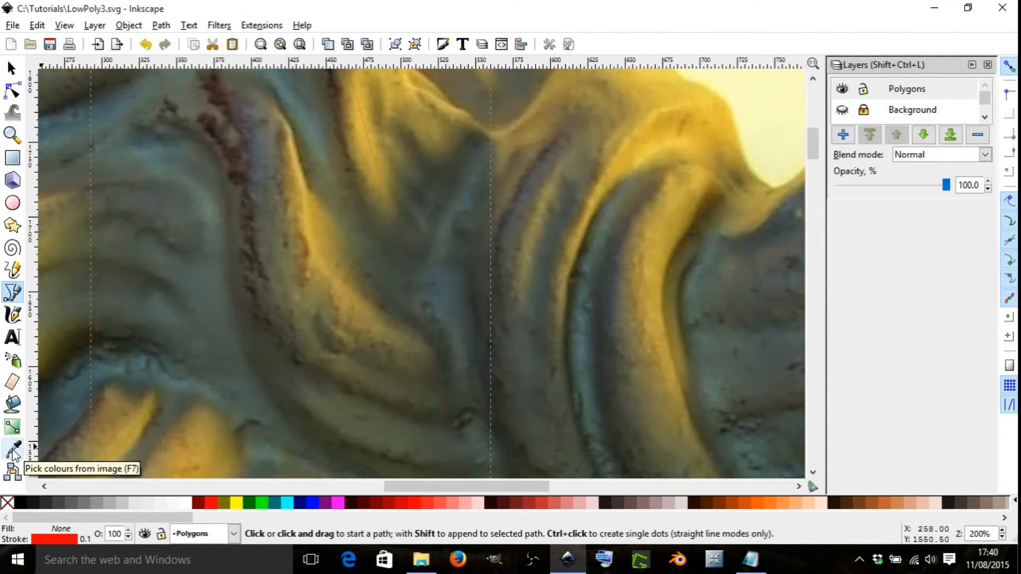
scroll(200, 337, "down", 2)
scroll(223, 278, "up", 2)
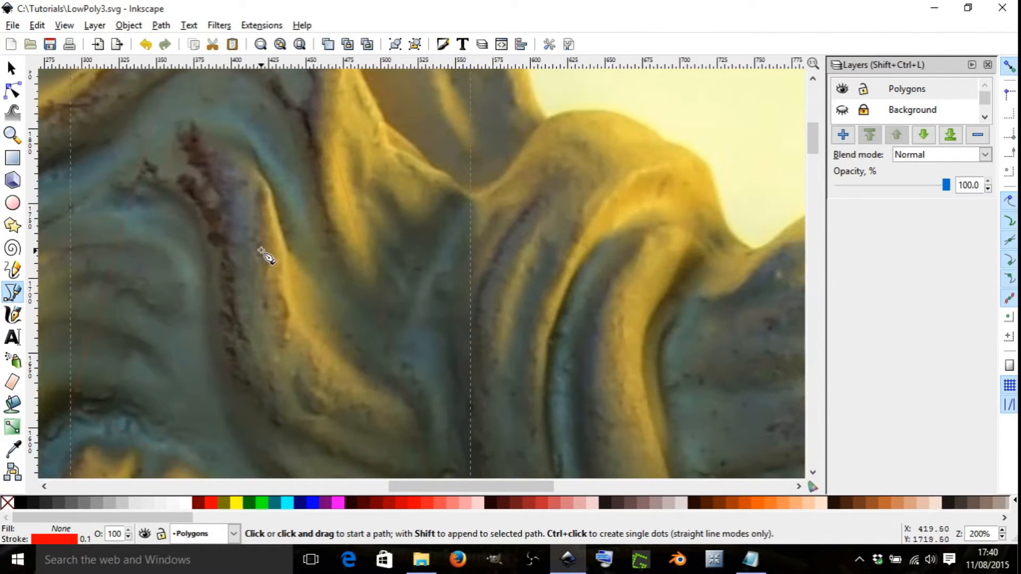
Step: Fill the triangle with the average colour sampled by the colour picker from a small area of the hair inside it
key("F7")
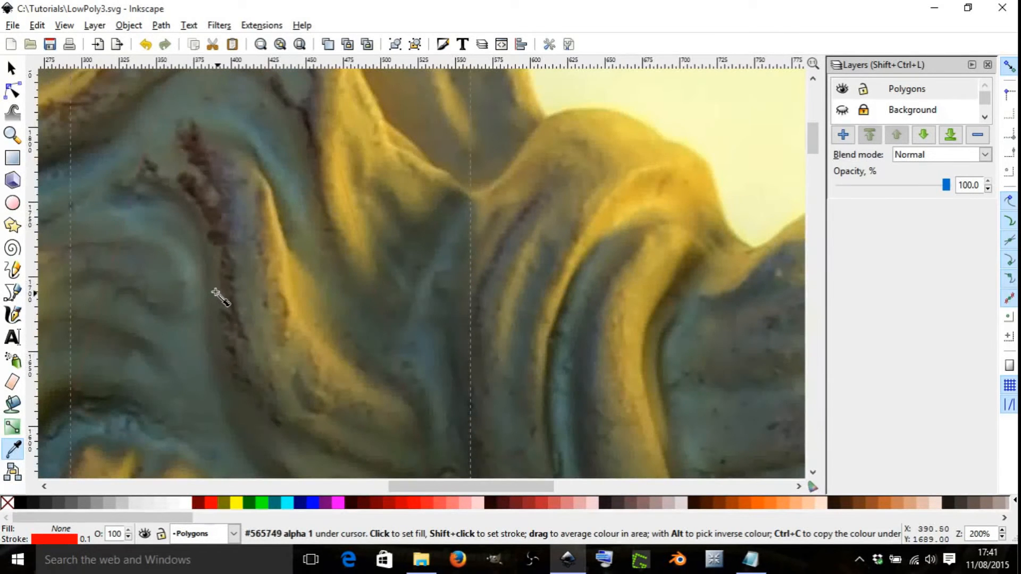
scroll(255, 272, "down", 1, "ctrl")
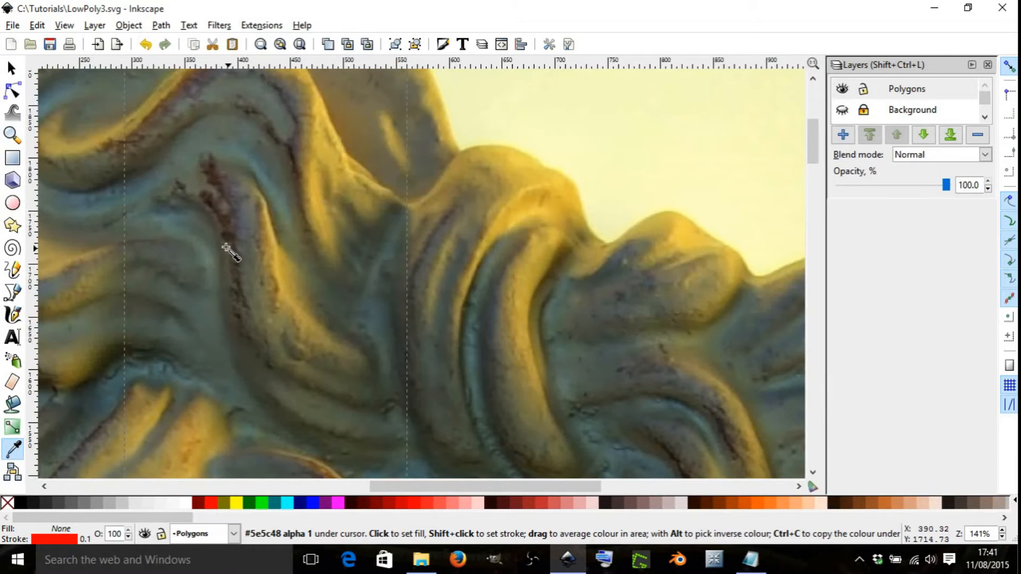
left_click_drag(224, 245, 258, 281)
scroll(282, 289, "down", 4)
scroll(276, 299, "up", 3)
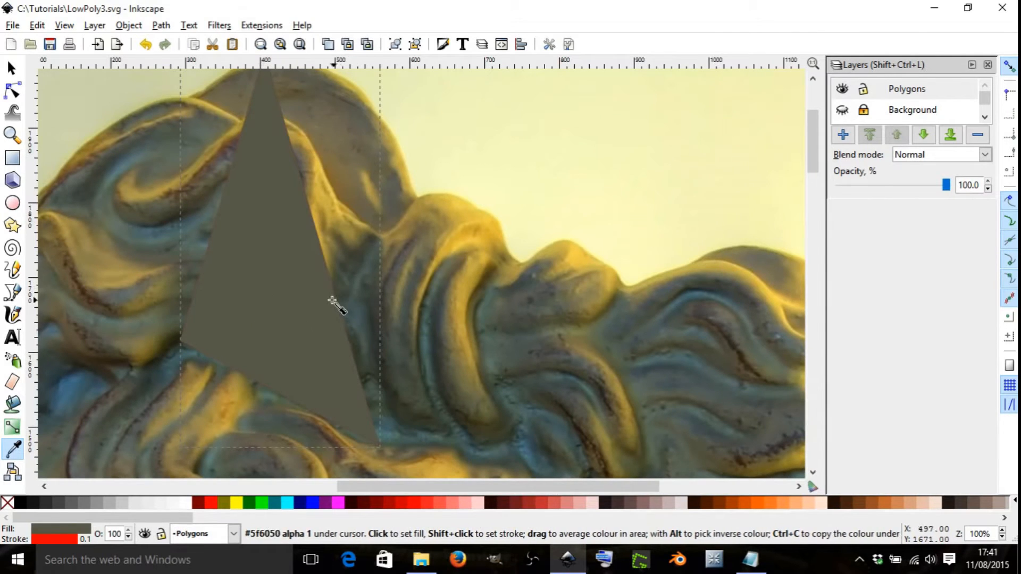
Step: Remove the red stroke from the filled triangle and check its plain fill over the hair
left_click(6, 508, "shift")
scroll(296, 246, "up", 2)
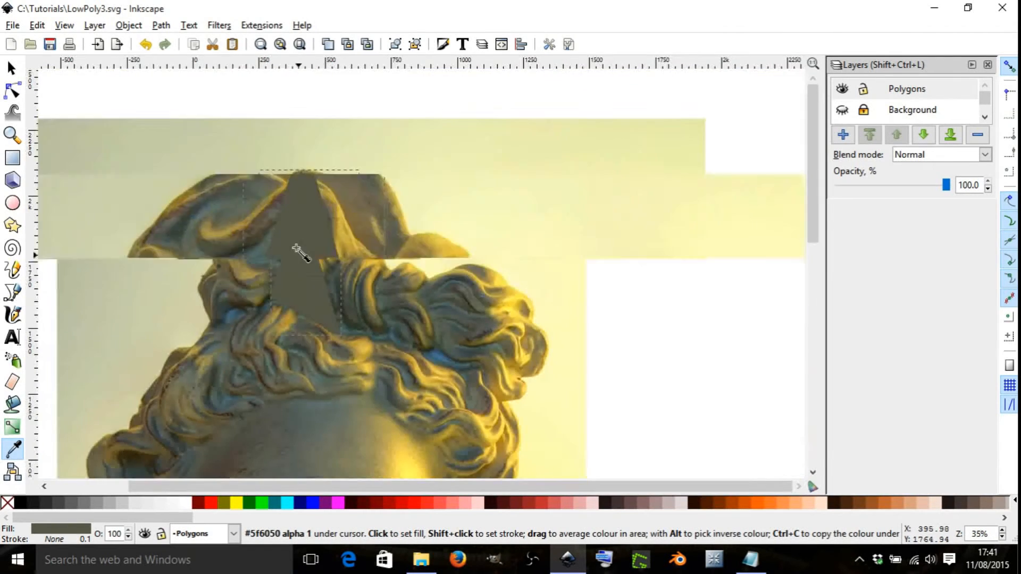
scroll(239, 229, "up", 4)
scroll(215, 250, "down", 9)
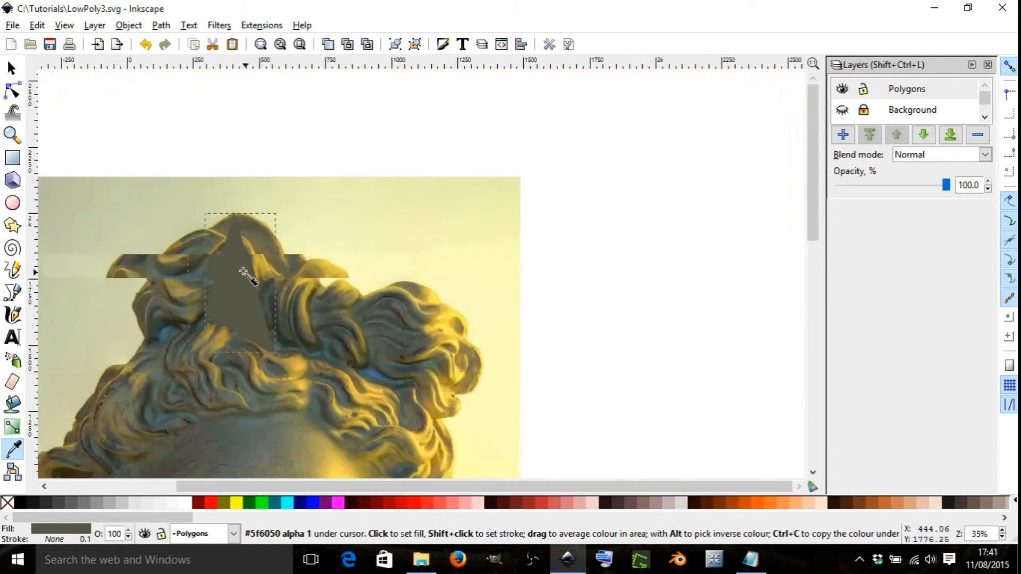
scroll(254, 273, "up", 3)
scroll(254, 273, "down", 4)
scroll(273, 228, "up", 3)
scroll(297, 228, "down", 3)
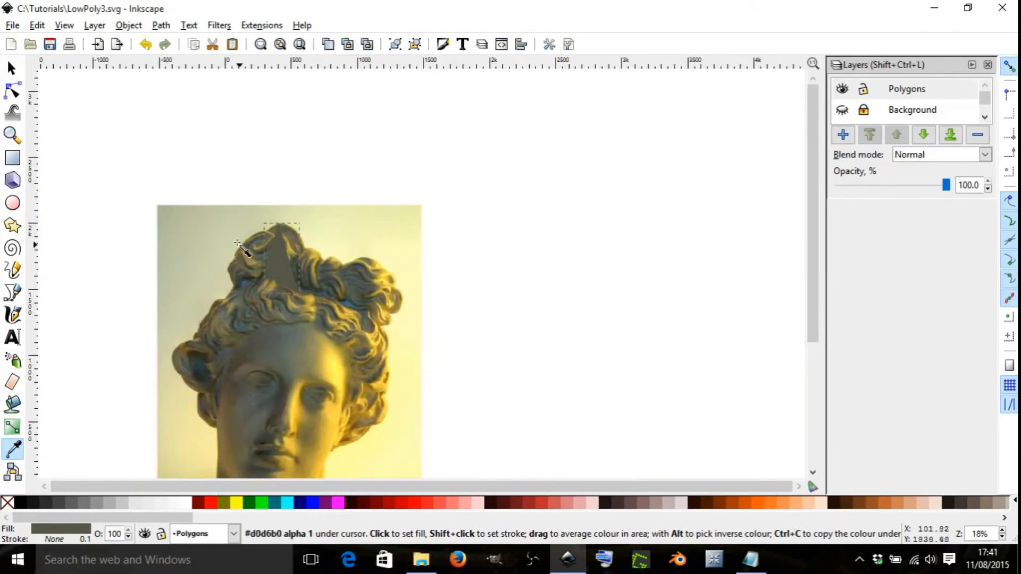
scroll(348, 229, "up", 3)
scroll(349, 228, "up", 5)
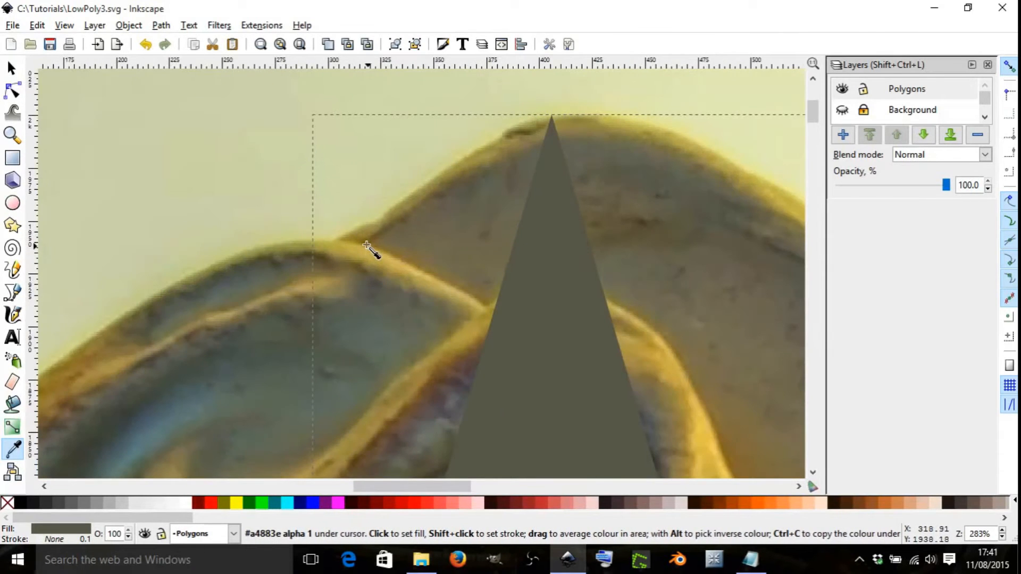
key("b")
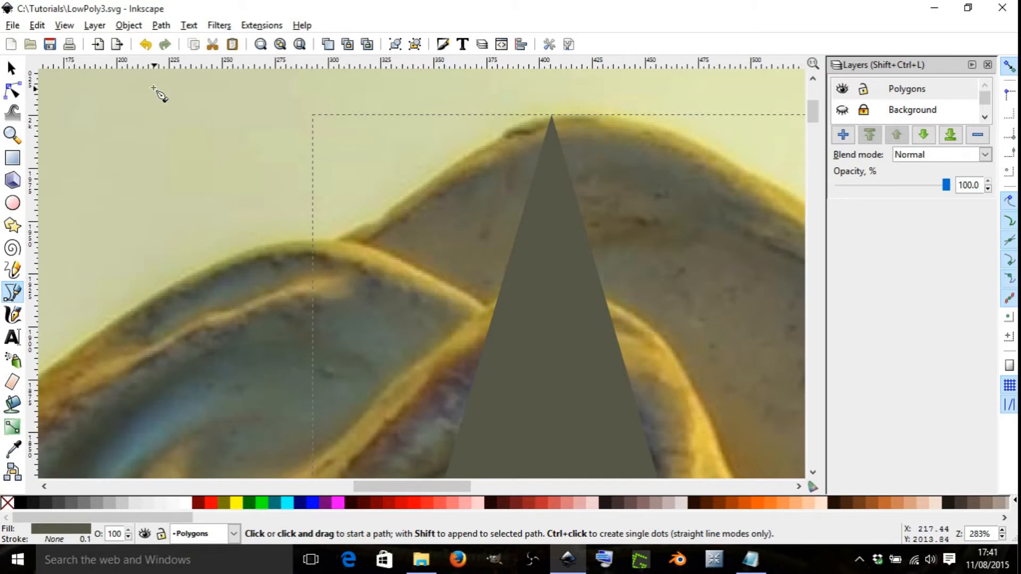
left_click(552, 103)
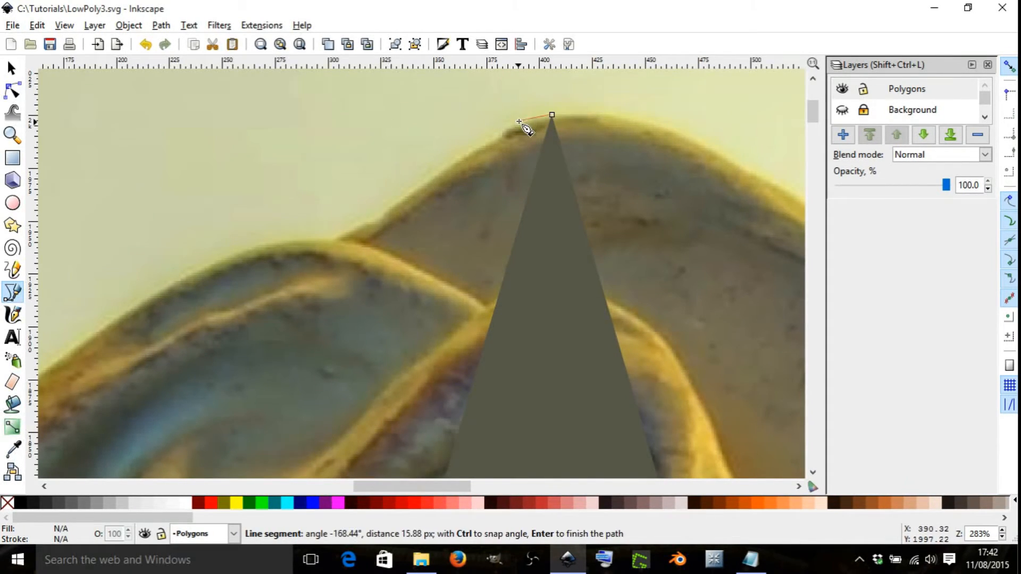
key("Escape")
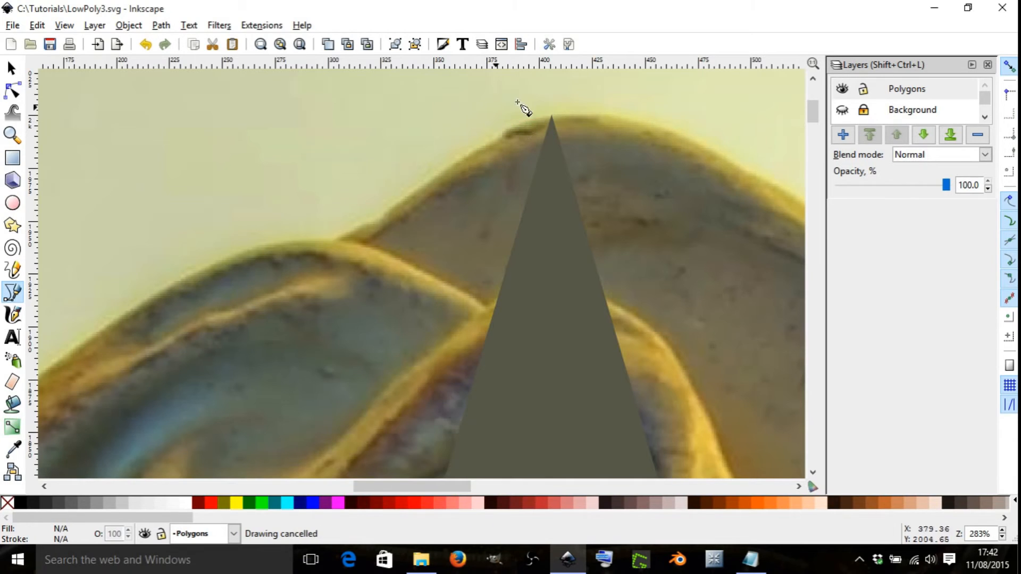
left_click(12, 69)
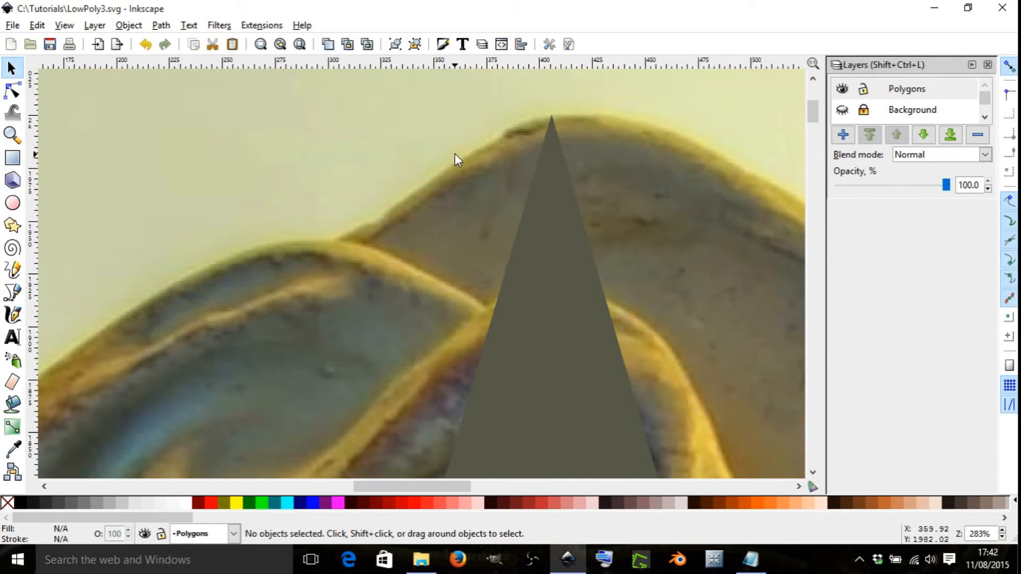
Step: Draw a closed triangle from the hair's peak to the dip in the outline left of it and a point on the filled triangle's left edge
key("b")
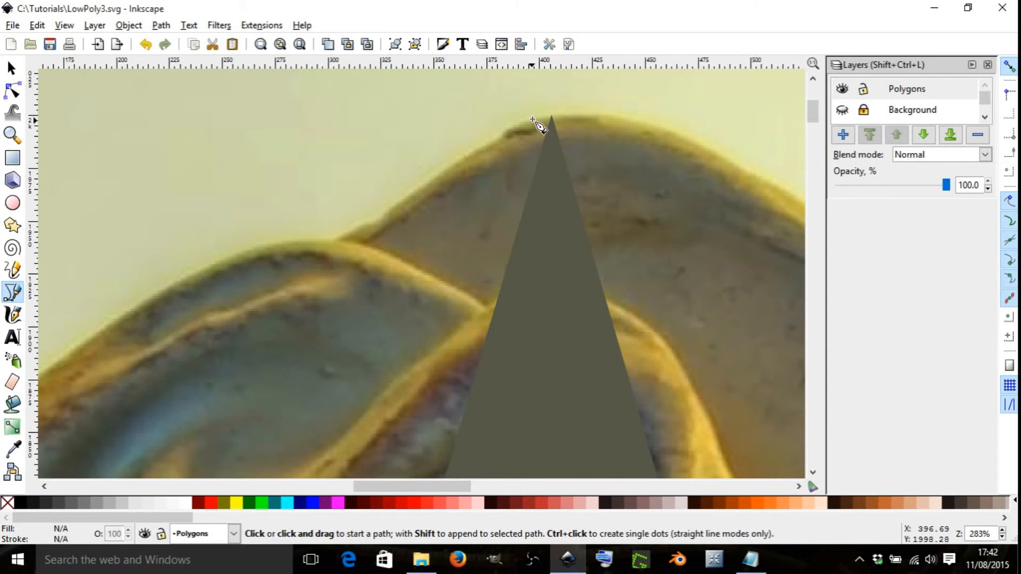
left_click(540, 110)
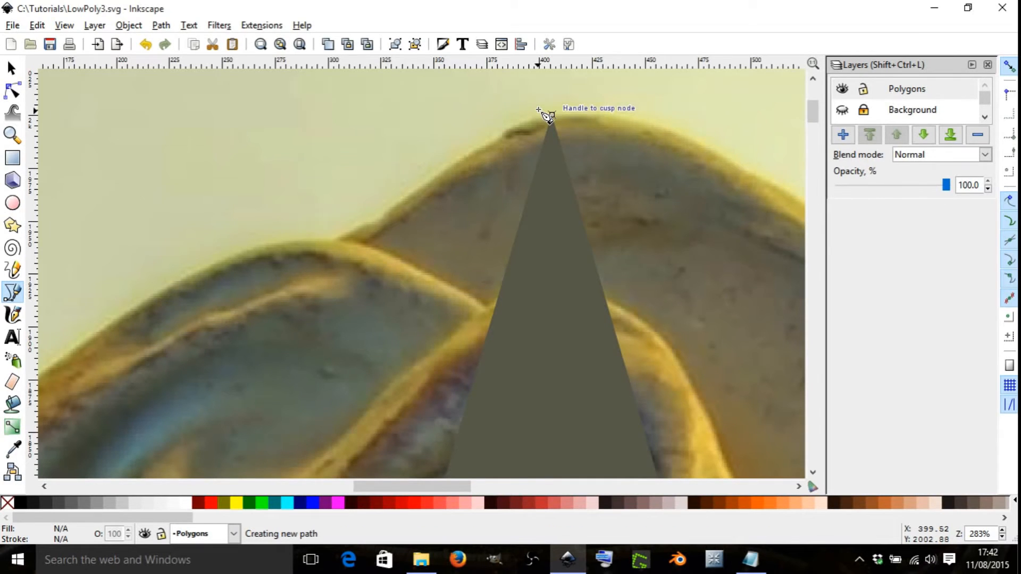
left_click(333, 243)
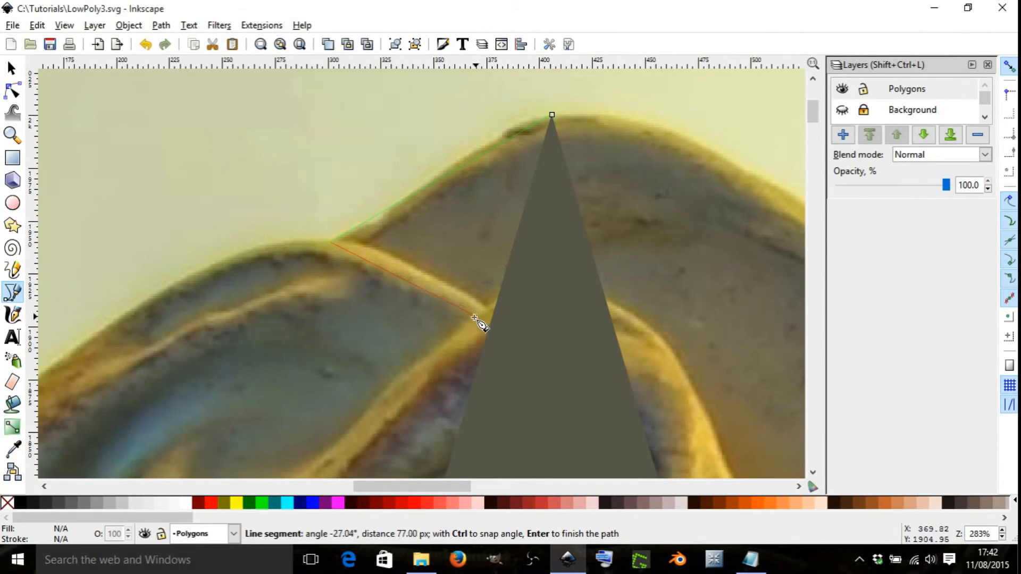
scroll(473, 320, "down", 4)
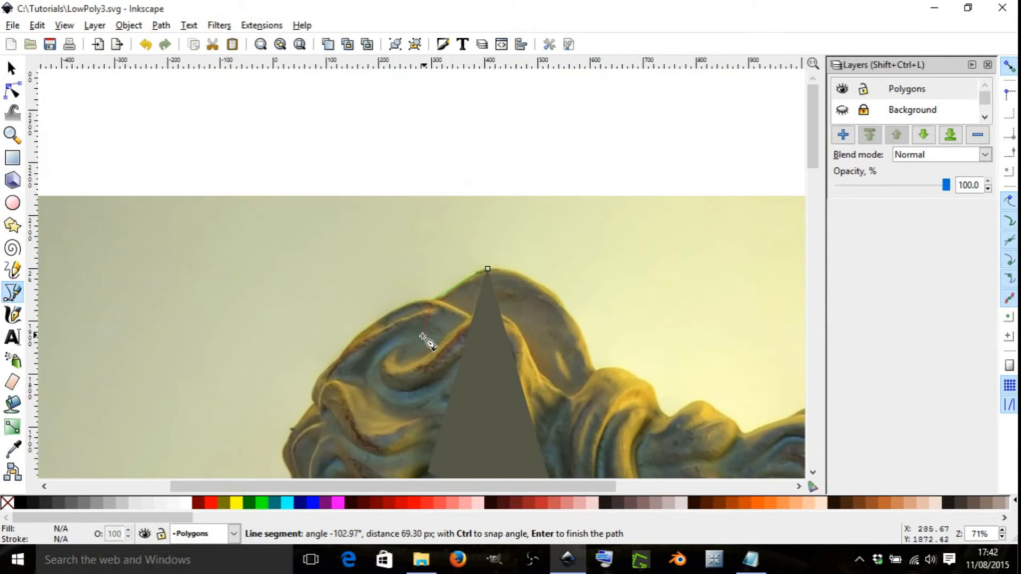
scroll(423, 341, "down", 1)
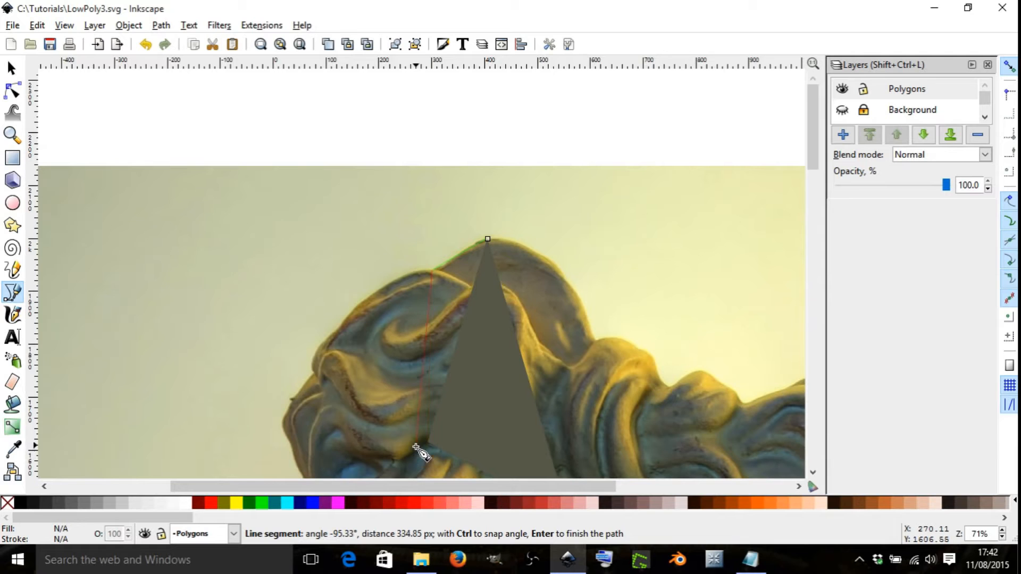
scroll(438, 362, "up", 5)
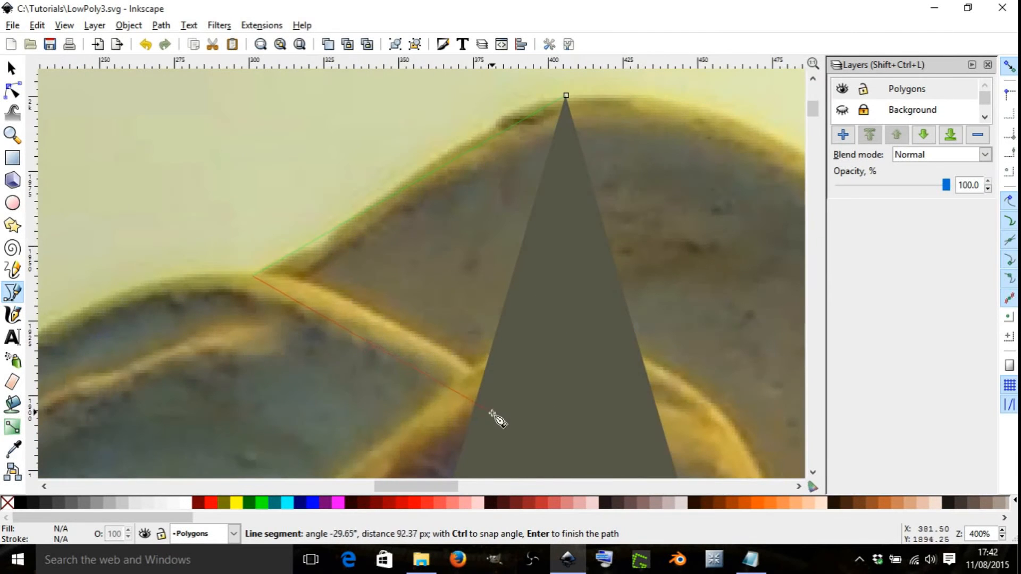
left_click(483, 377)
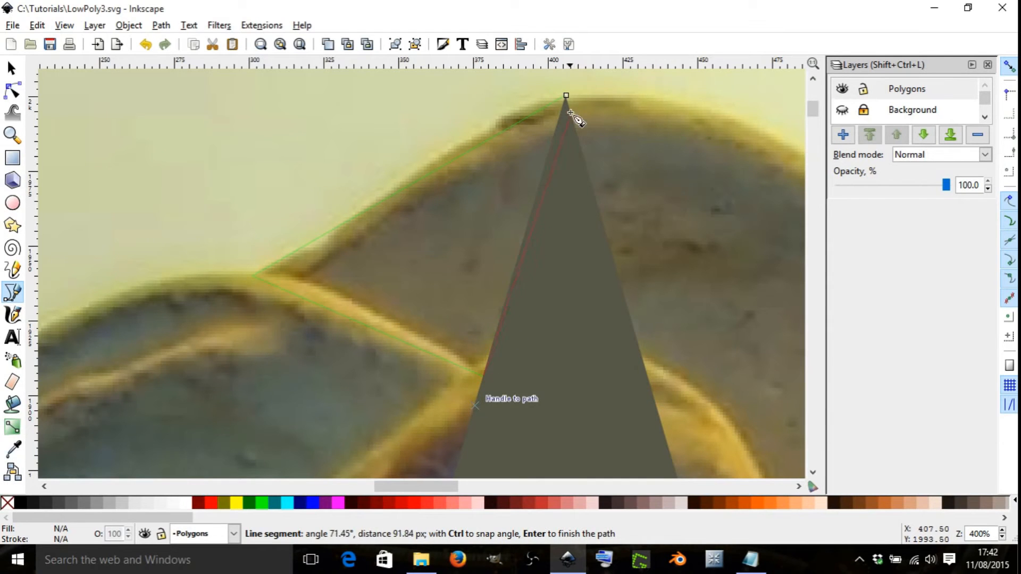
left_click(565, 97)
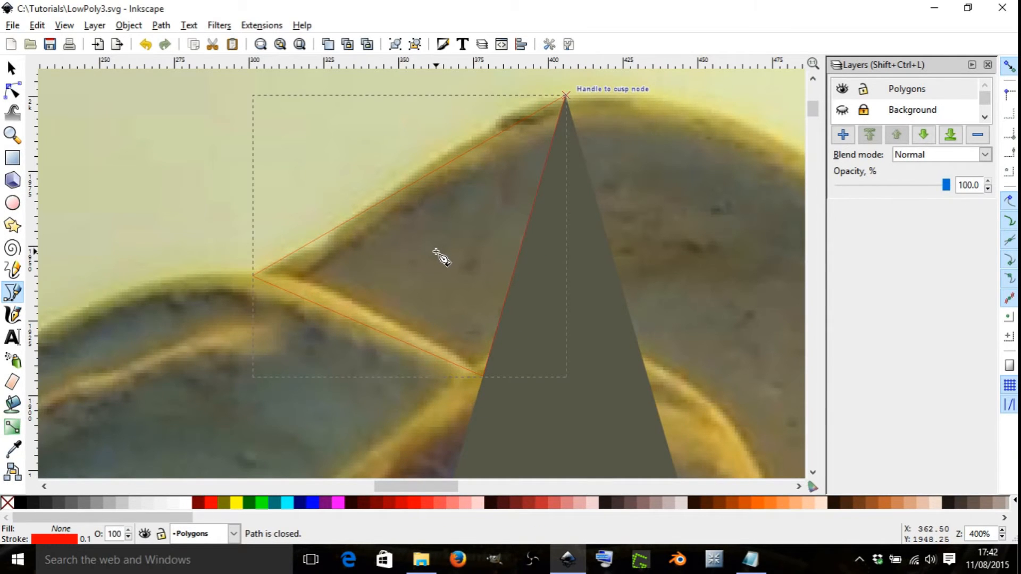
Step: Fill the triangle left of the peak with an average colour sampled from the hair inside it and remove its red stroke
key("d")
left_click_drag(441, 276, 442, 307)
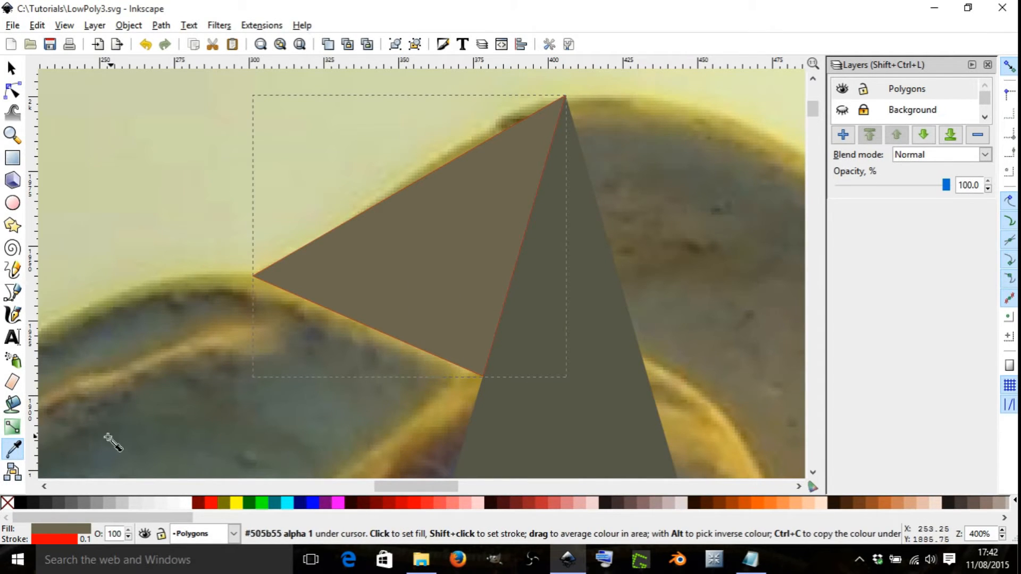
left_click(6, 502, "shift")
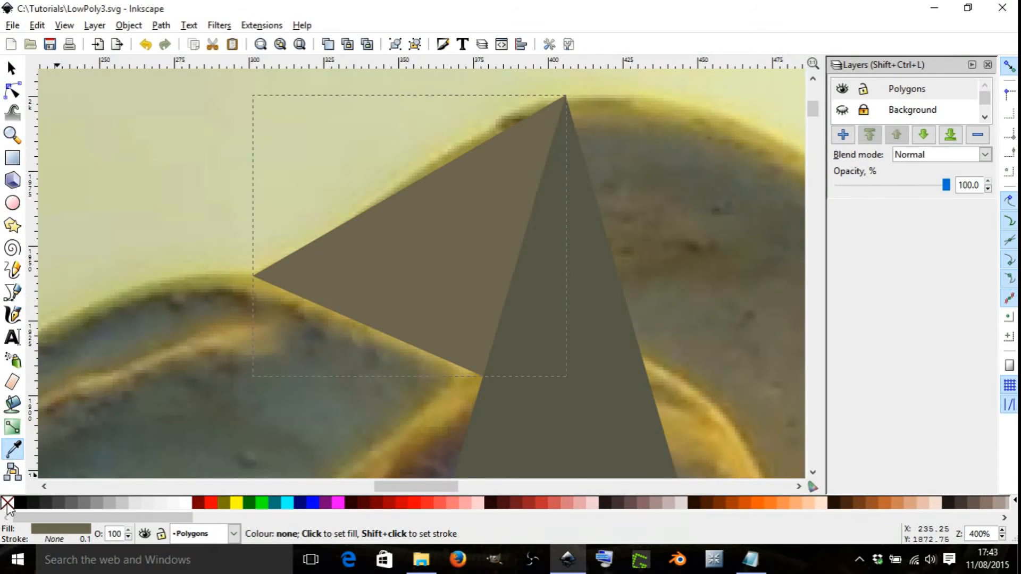
Step: Draw a closed triangle from the hair's peak to the outline on its right and a point on the first triangle's right edge
scroll(314, 316, "down", 4)
scroll(325, 325, "up", 3)
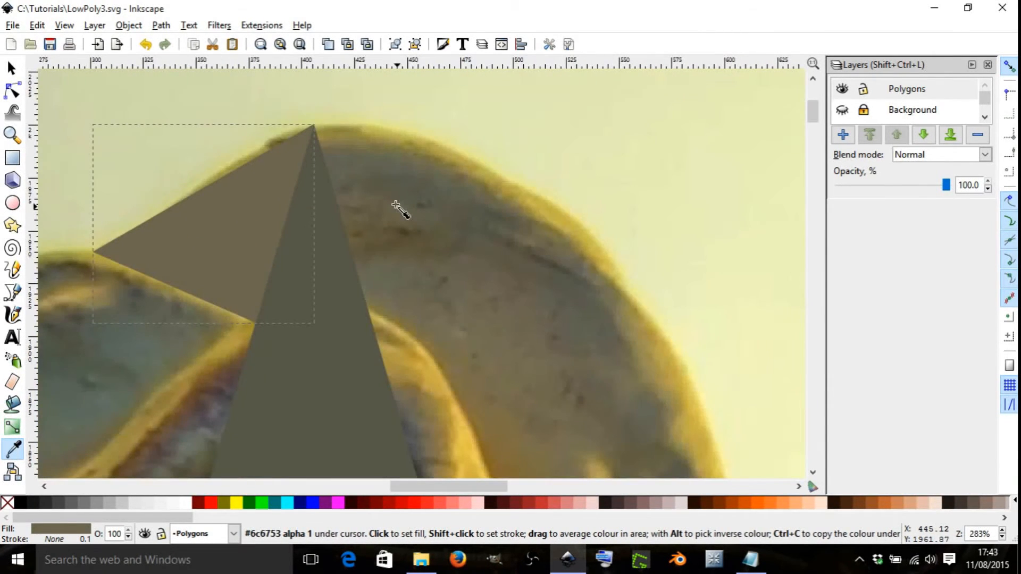
key("b")
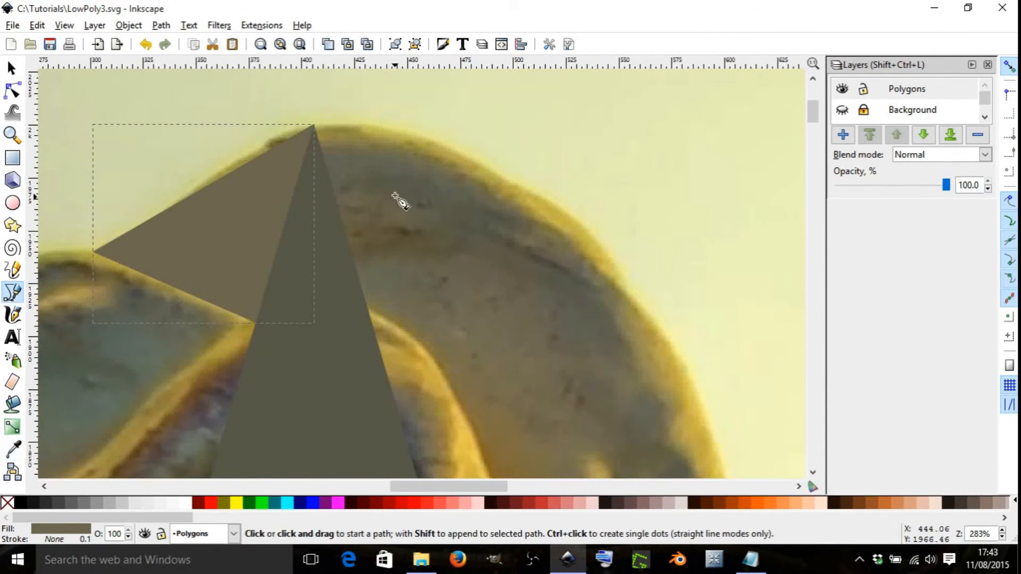
left_click(322, 124)
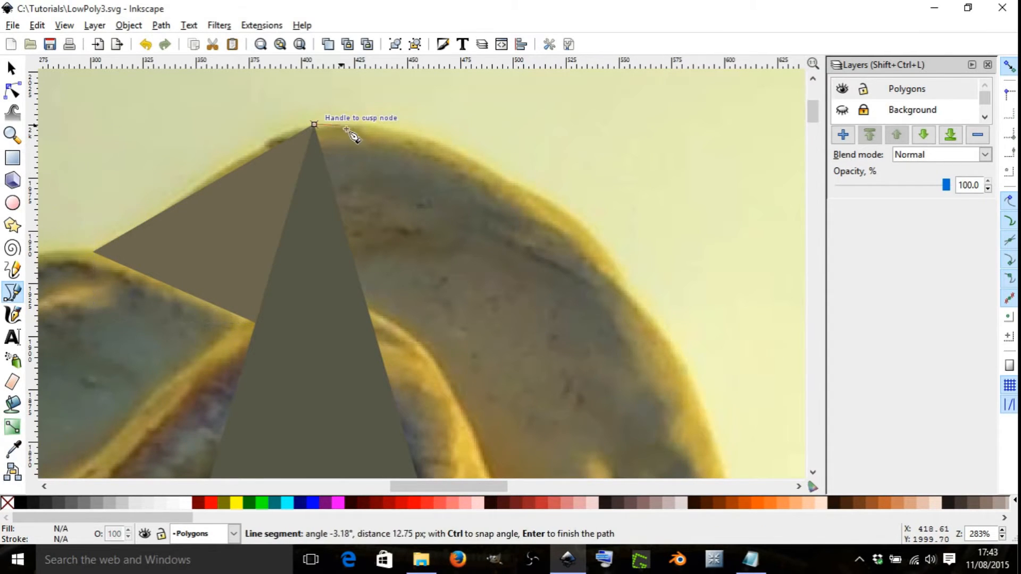
left_click(499, 166)
left_click(370, 314)
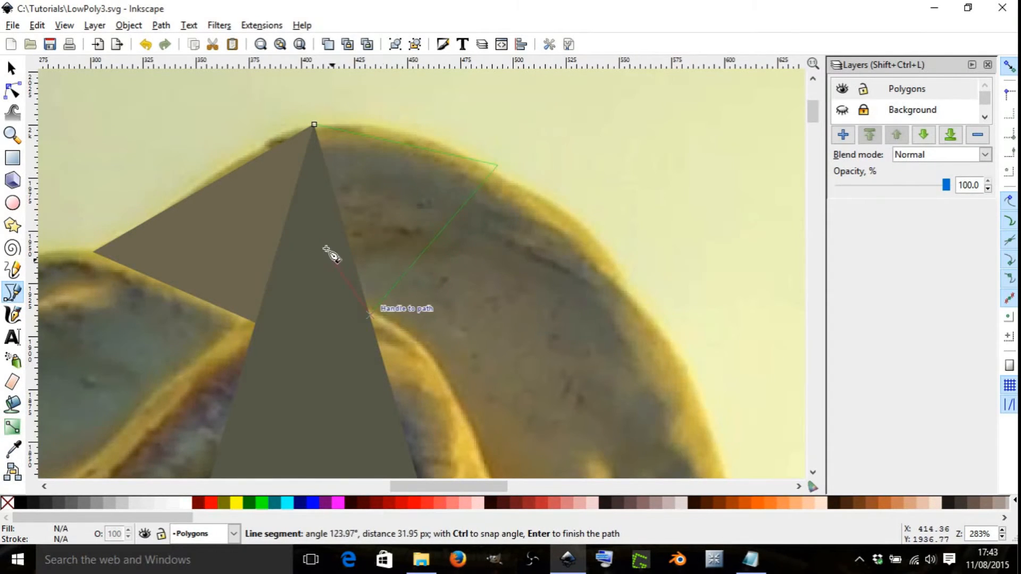
left_click(315, 126)
Step: Fill the triangle right of the peak with the averaged hair colour inside it and remove its red stroke
key("d")
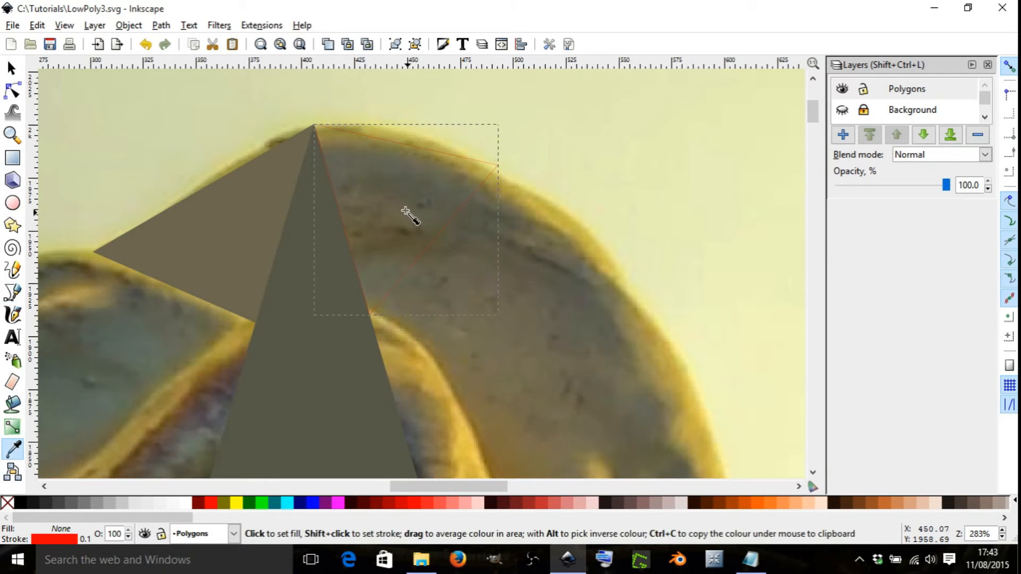
left_click_drag(396, 202, 399, 237)
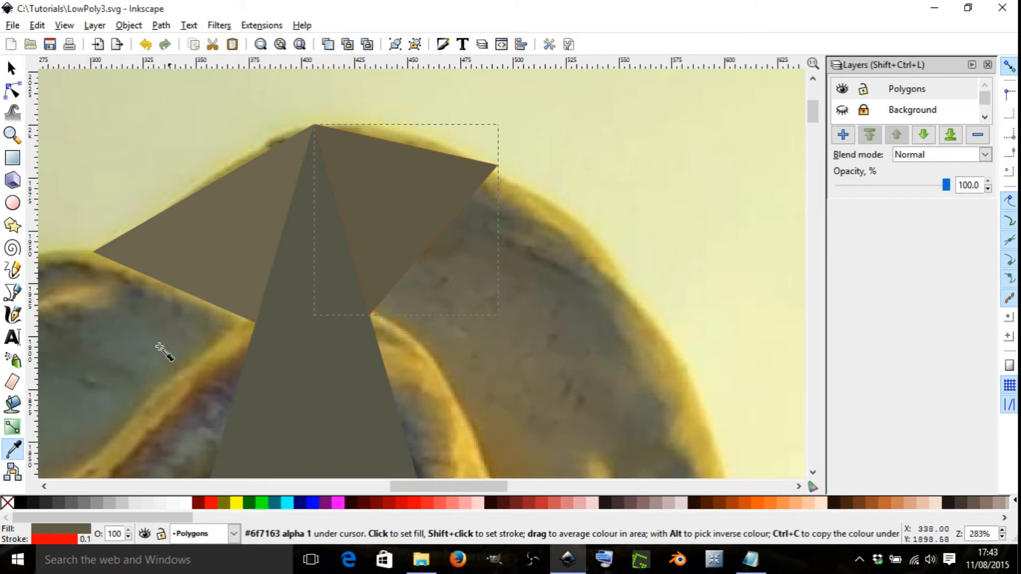
left_click(6, 502, "shift")
Step: Draw a closed four-point polygon from the right triangle's outer corner down to the inner curl, along the curl's edge, and back via the triangle's lower corner
scroll(318, 326, "right", 10)
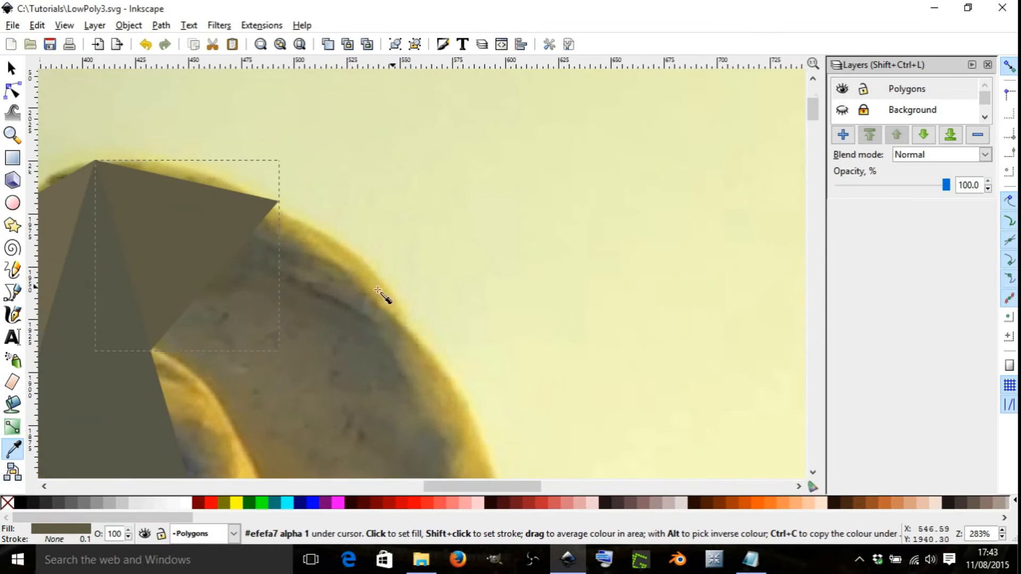
scroll(316, 266, "down", 2)
scroll(259, 302, "up", 2)
key("b")
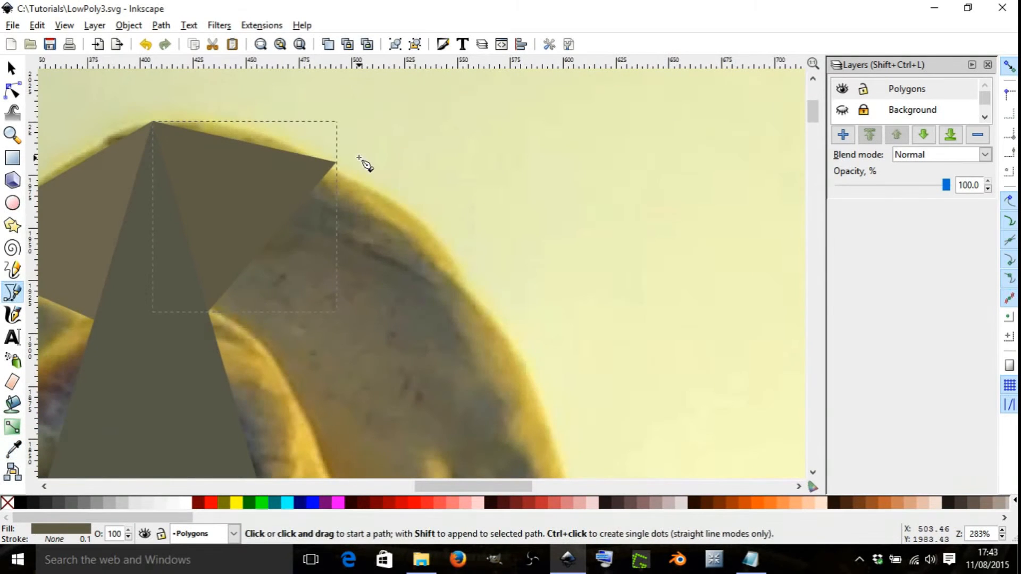
left_click(337, 163)
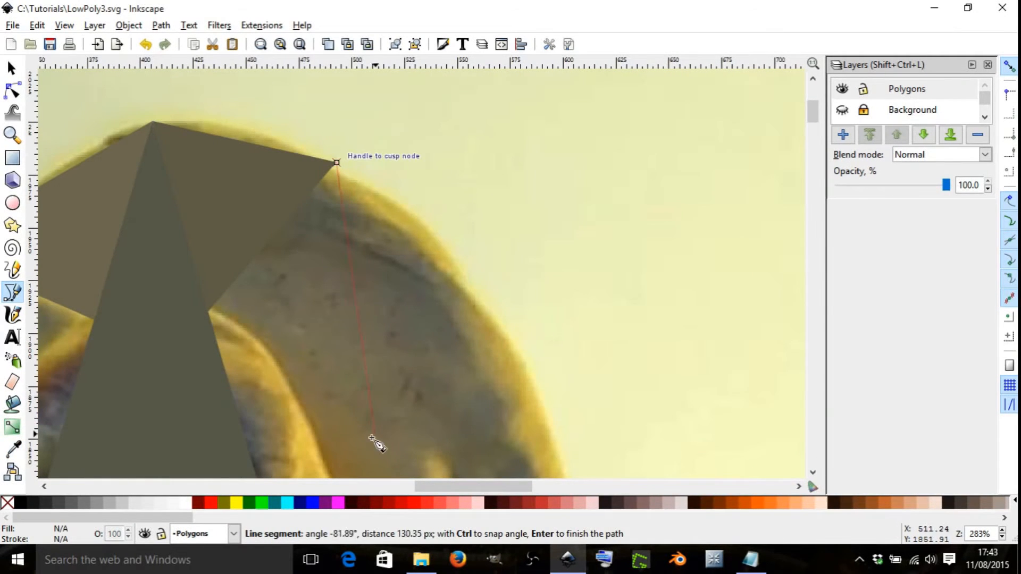
left_click(320, 440)
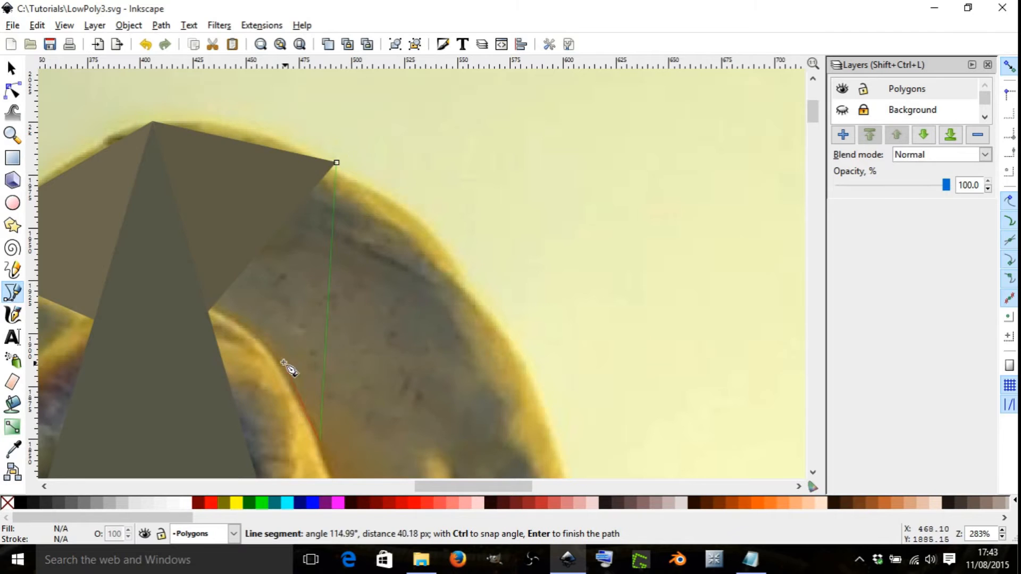
left_click(209, 314)
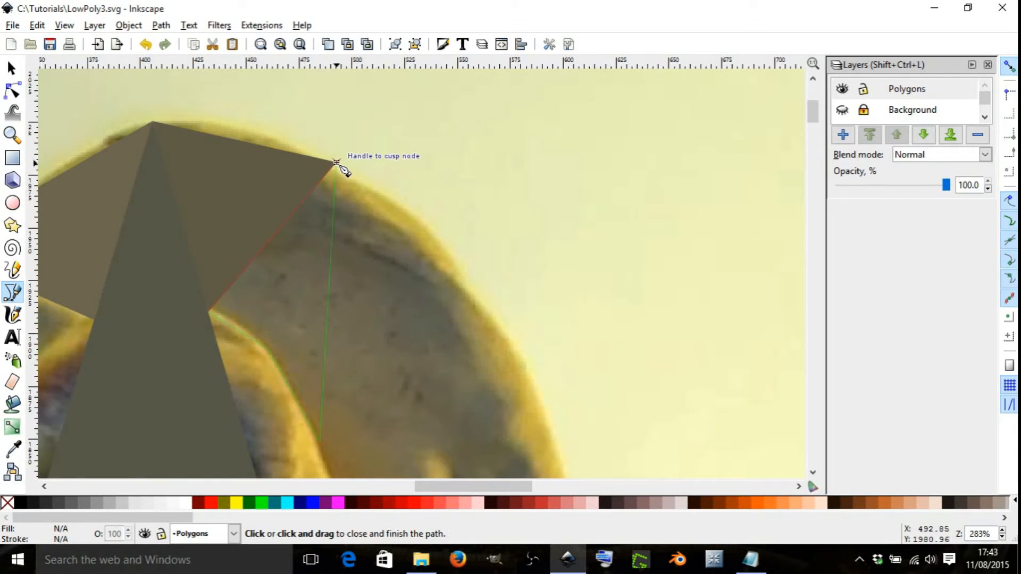
left_click(335, 163)
Step: Fill the four-point polygon with the average colour sampled from the hair inside it and remove its red stroke
key("d")
mouse_move(276, 299)
left_mouse_down()
mouse_move(292, 338)
mouse_move(267, 365)
left_mouse_up()
left_click(7, 504, "shift")
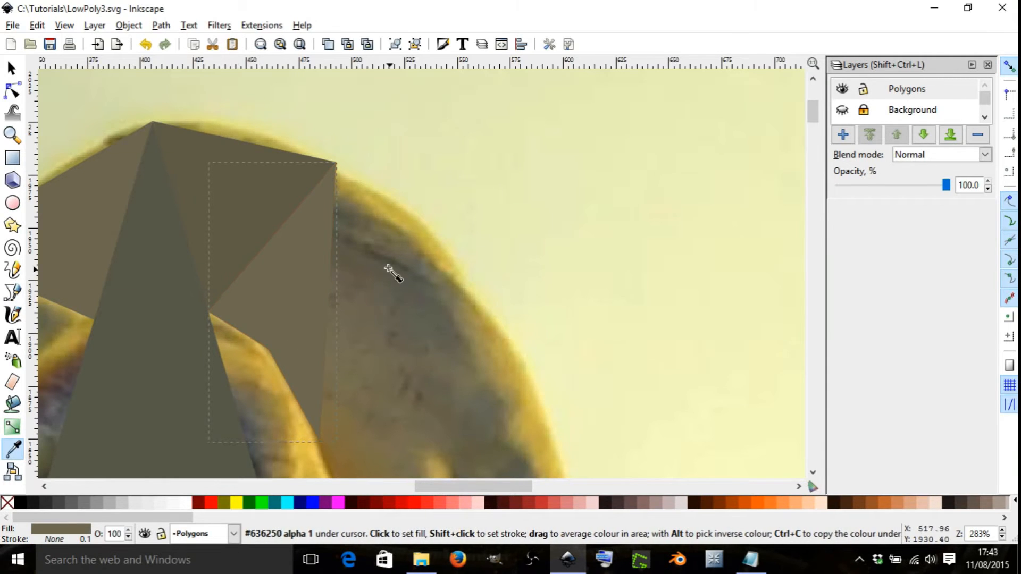
Step: Draw a closed triangle from the upper right outline corner to a point further down the outline and the four-point polygon's lowest corner
scroll(392, 267, "down", 4)
scroll(391, 273, "up", 4)
key("b")
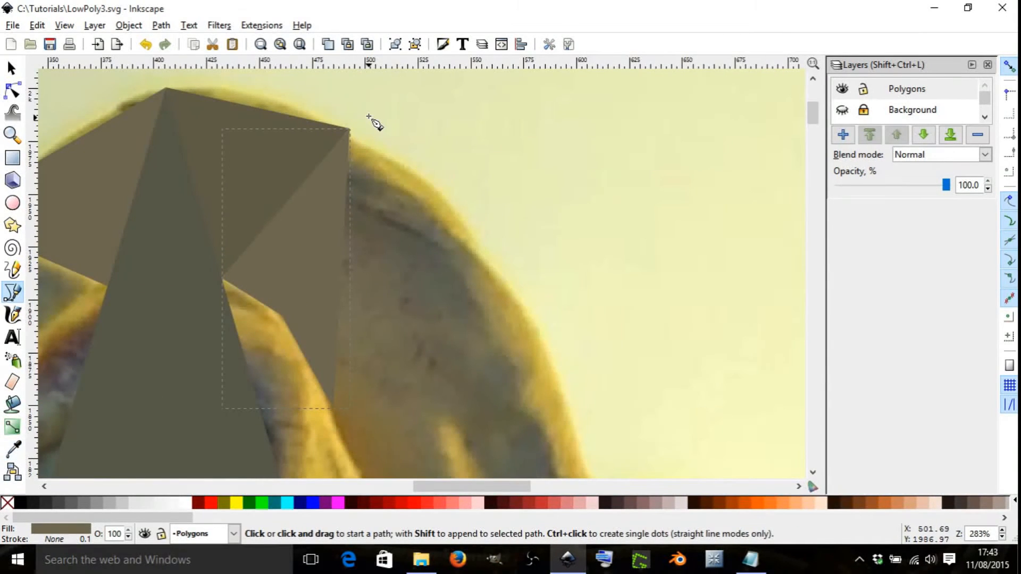
left_click(363, 121)
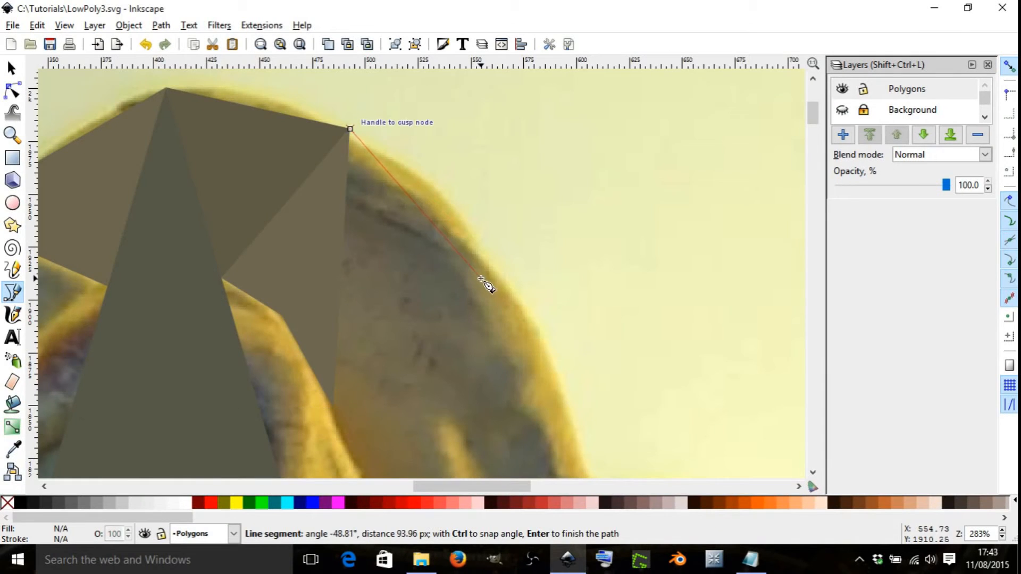
left_click(500, 289)
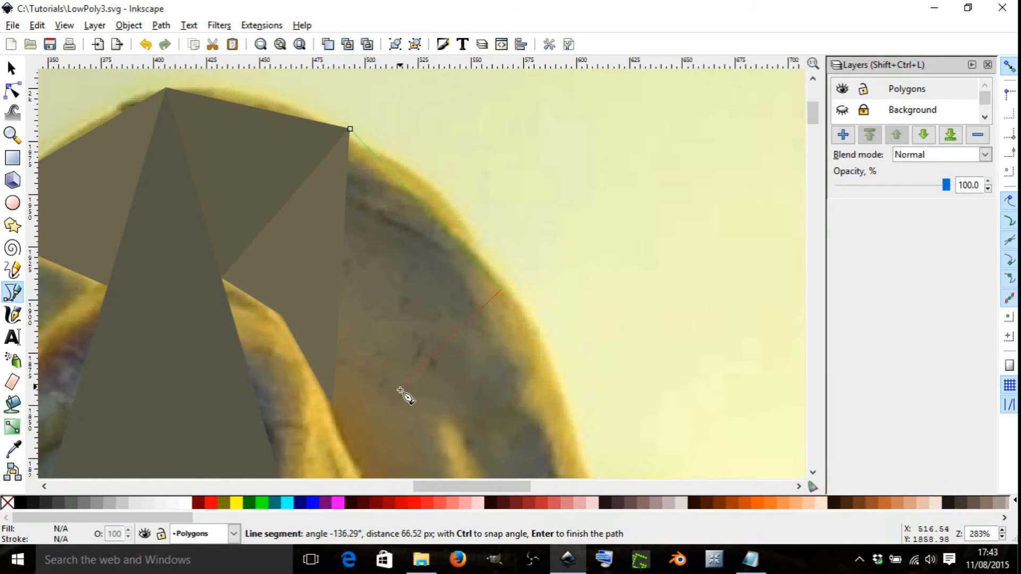
left_click(335, 409)
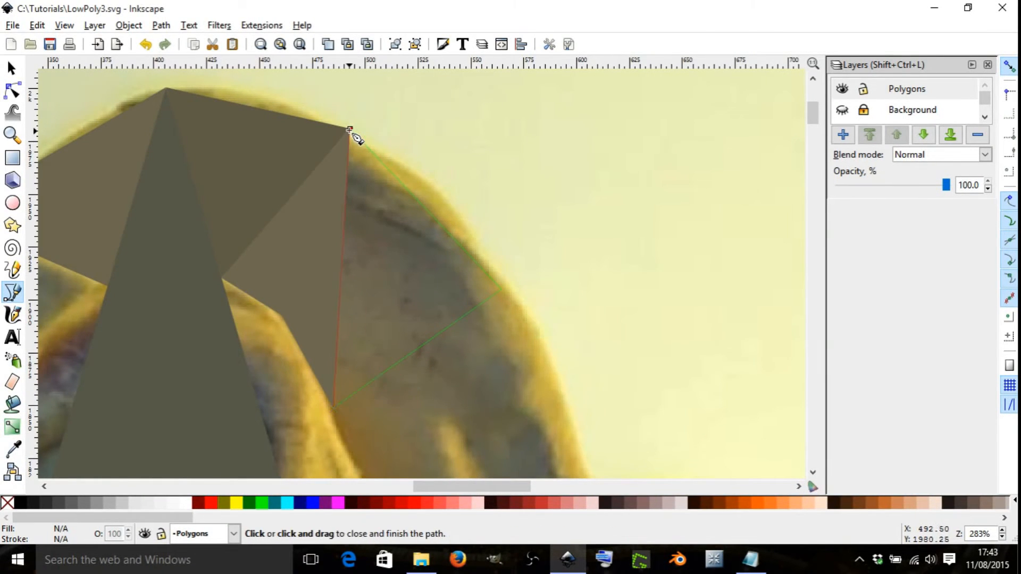
left_click(349, 129)
Step: Fill the new triangle along the right outline with an averaged hair colour, remove its red stroke and check how its edge follows the hair
key("d")
left_click_drag(400, 275, 398, 302)
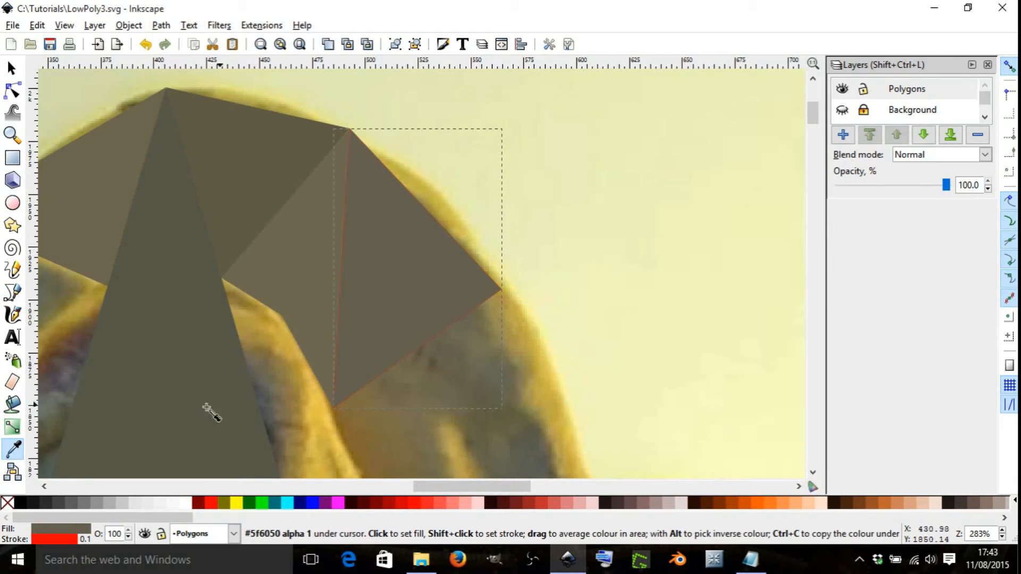
left_click(7, 502, "shift")
scroll(309, 369, "down", 4)
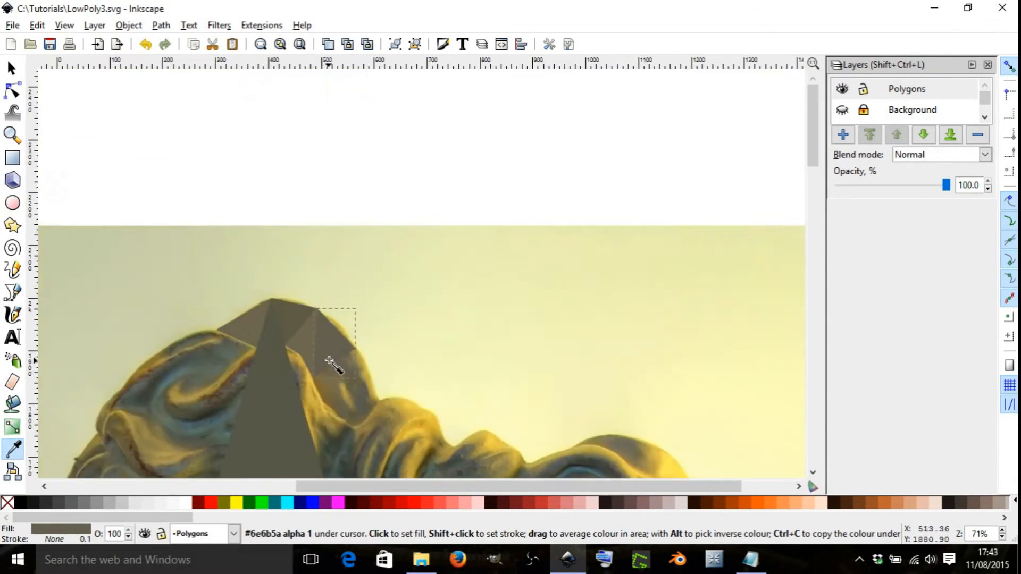
scroll(357, 357, "up", 3)
scroll(266, 199, "up", 2)
scroll(274, 277, "down", 2)
scroll(324, 336, "up", 3)
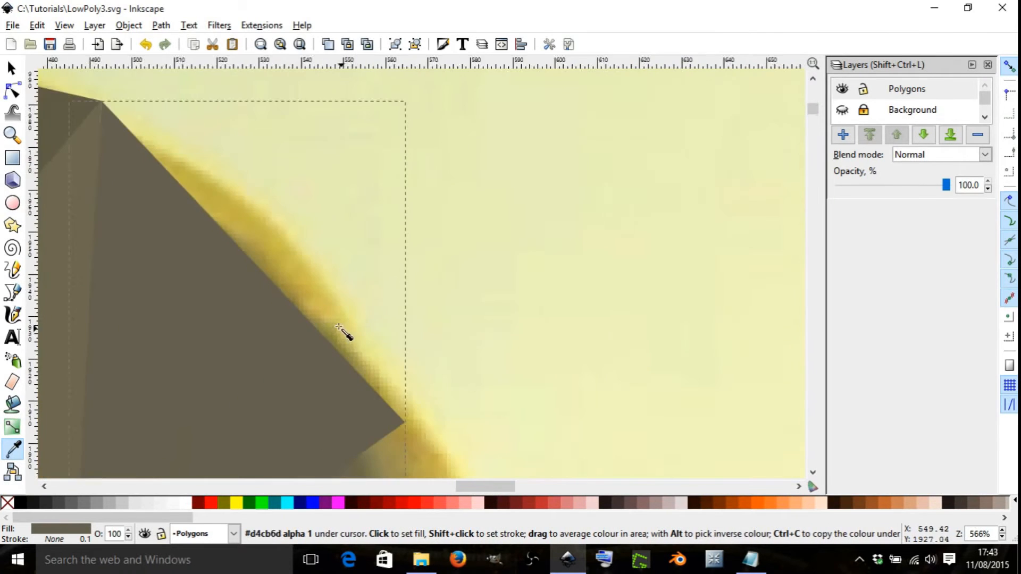
Step: Draw a closed triangle over the golden rim on the upper right outline, snapped to the dark polygon's two outer corners with its apex on the hair edge
scroll(346, 335, "down", 1)
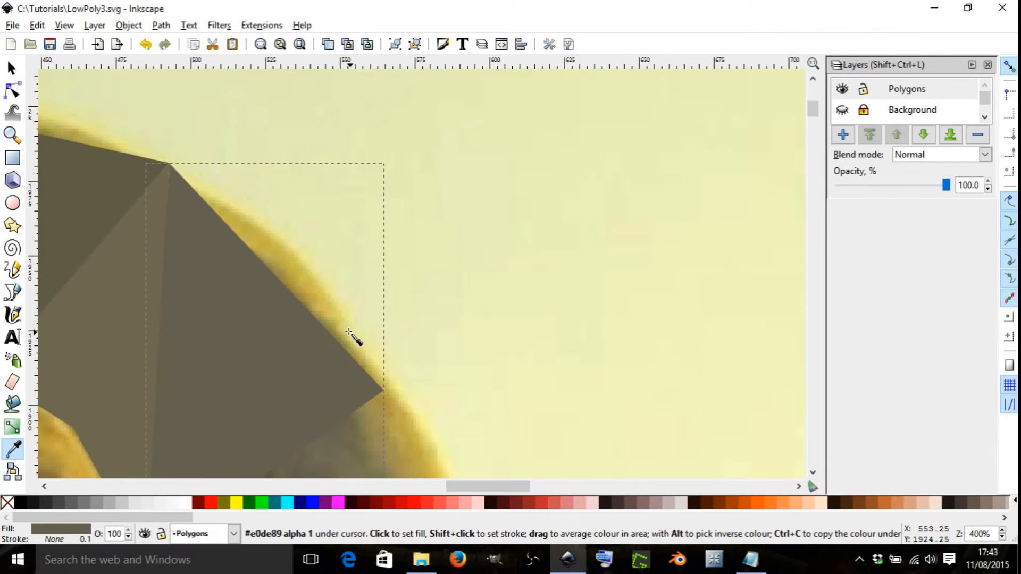
key("b")
left_click(389, 381)
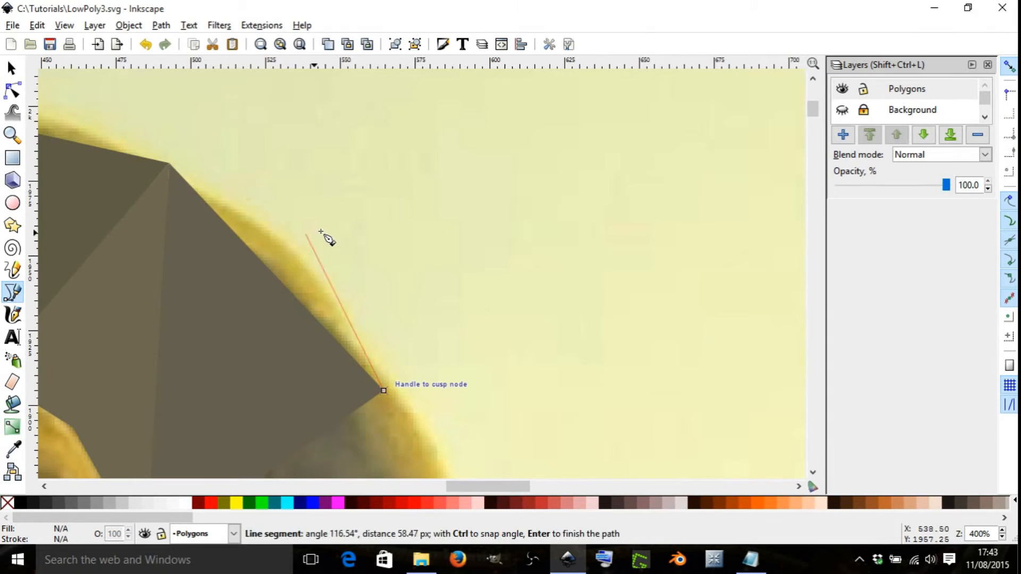
scroll(285, 242, "up", 3)
left_click(292, 244)
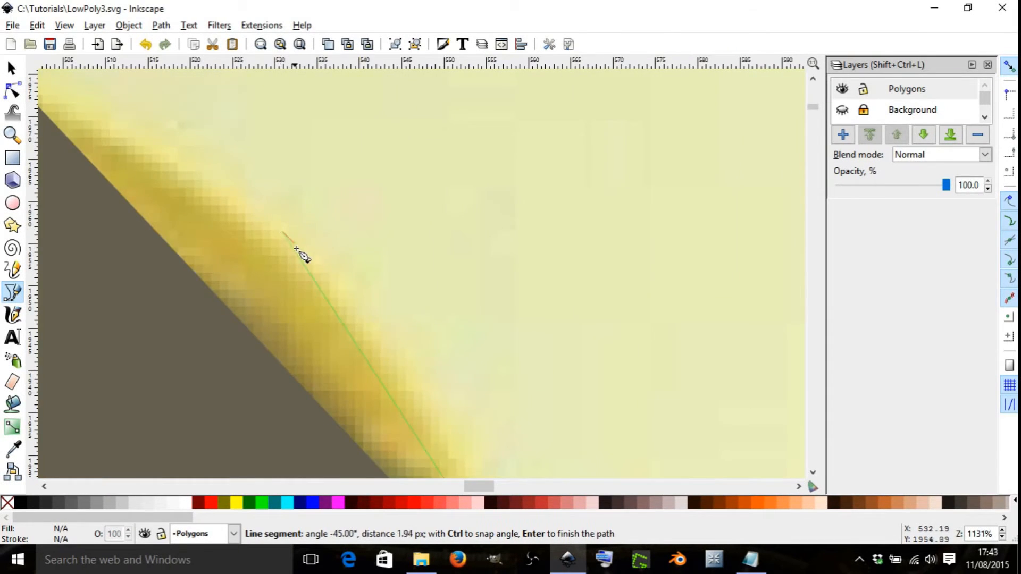
scroll(293, 246, "down", 3)
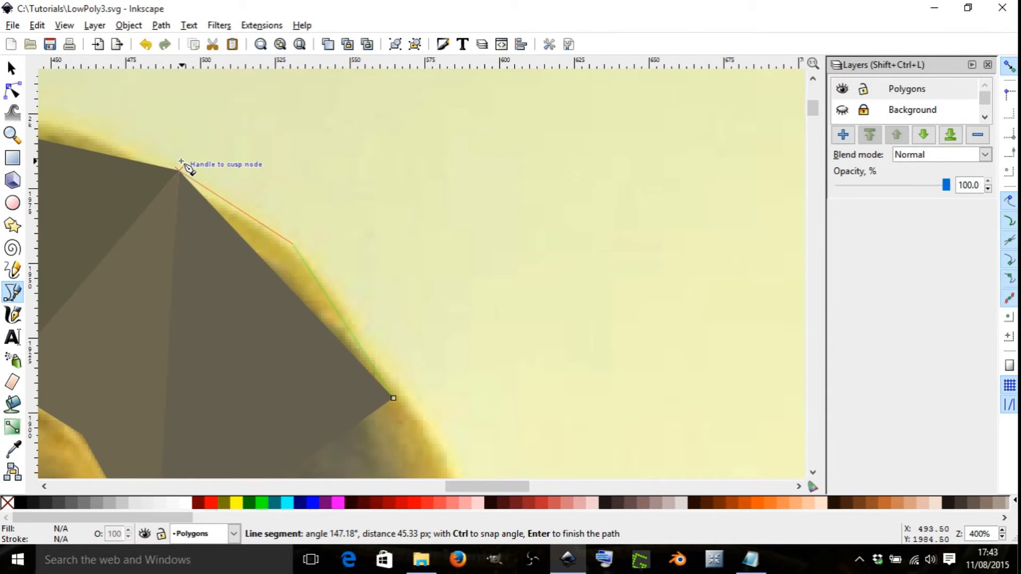
left_click(179, 170)
left_click(394, 399)
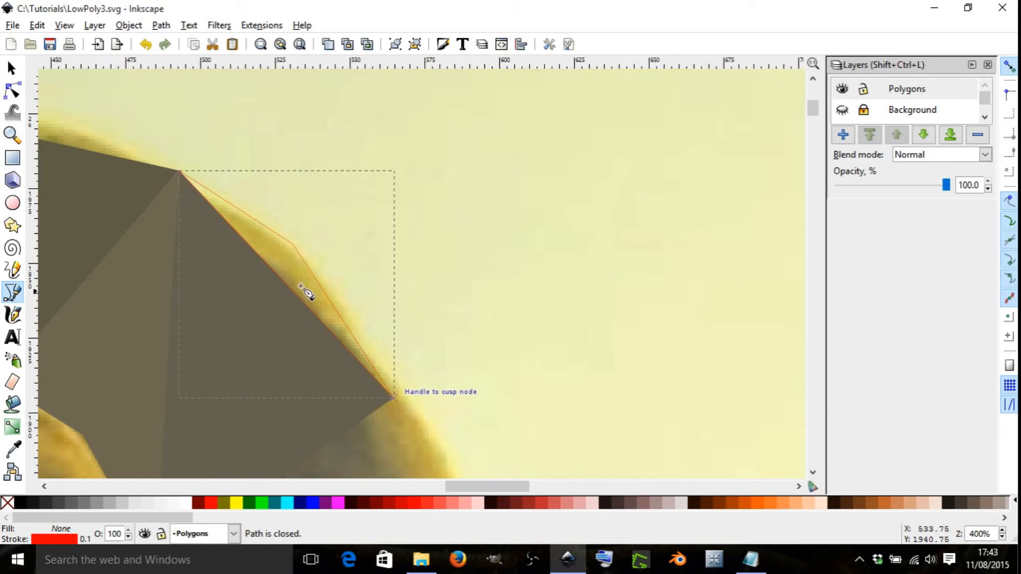
Step: Fill the right rim triangle with the average colour sampled from the golden hair inside it and remove its red stroke
scroll(310, 296, "up", 4)
key("d")
left_click_drag(277, 266, 285, 293)
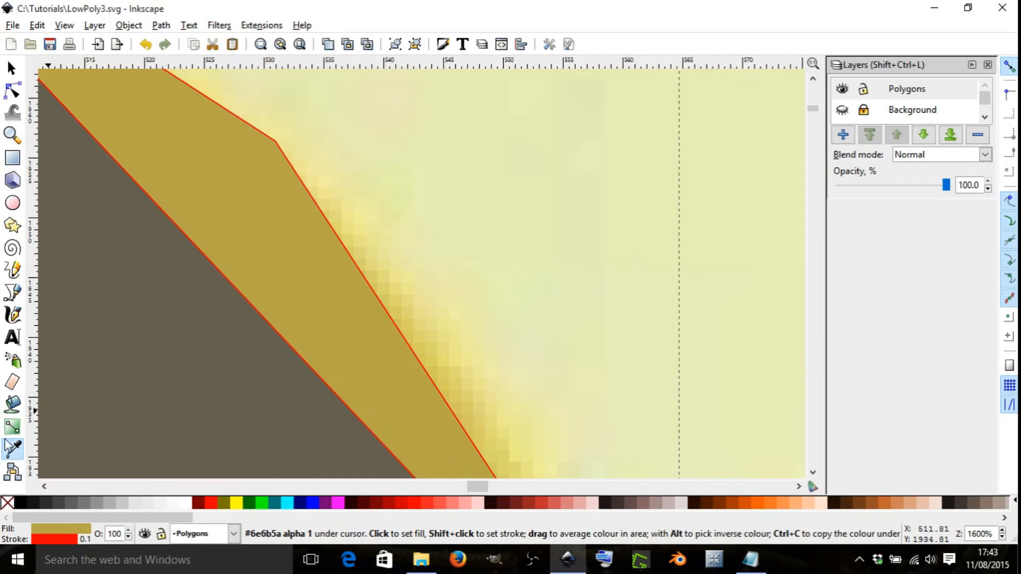
left_click(7, 502, "shift")
Step: Draw a closed triangle over the rim right of the head's peak, from the peak corner via the hair edge to the upper right outline corner
scroll(424, 372, "down", 6)
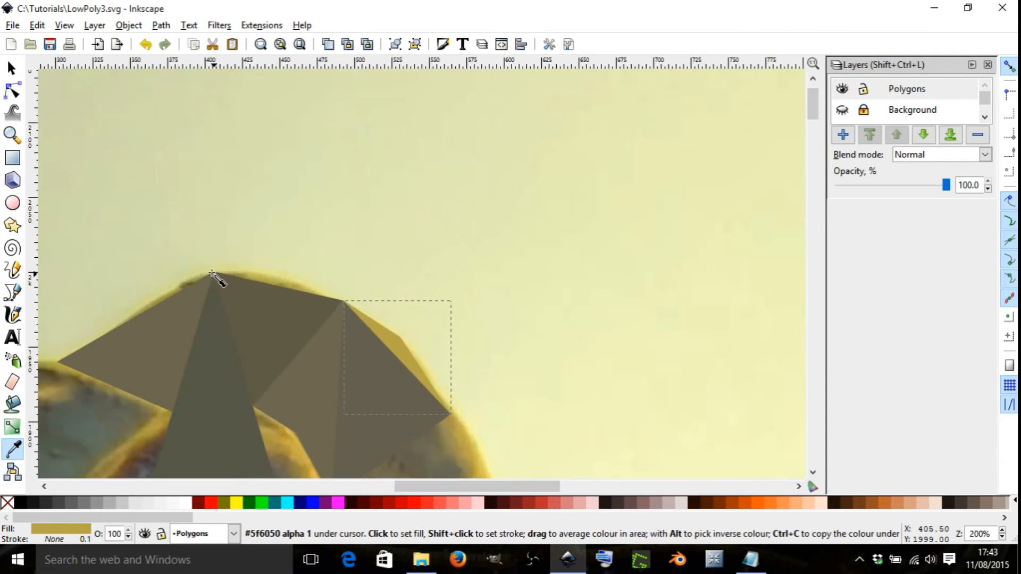
scroll(213, 275, "up", 3)
key("b")
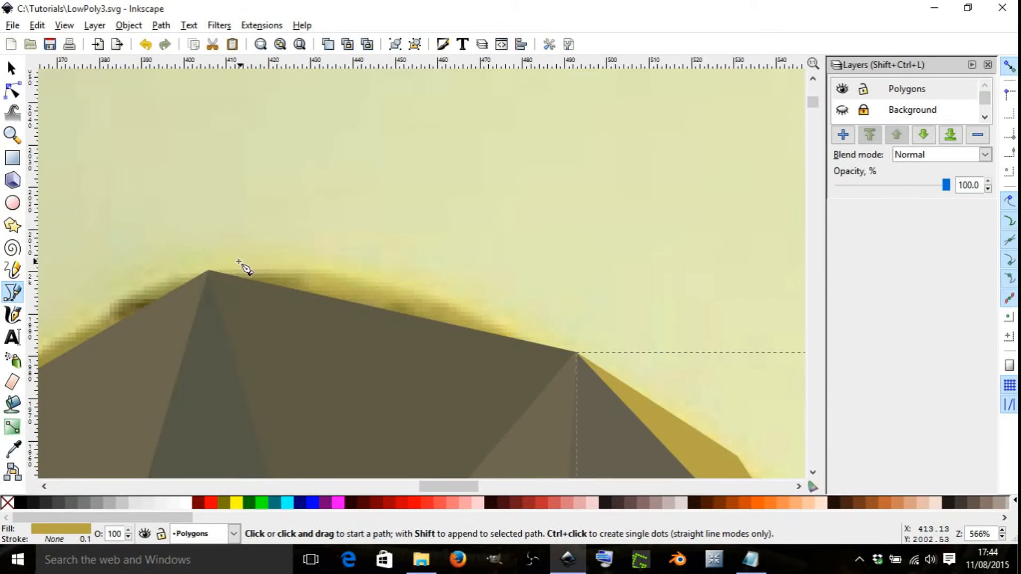
left_click(215, 262)
scroll(415, 283, "up", 4)
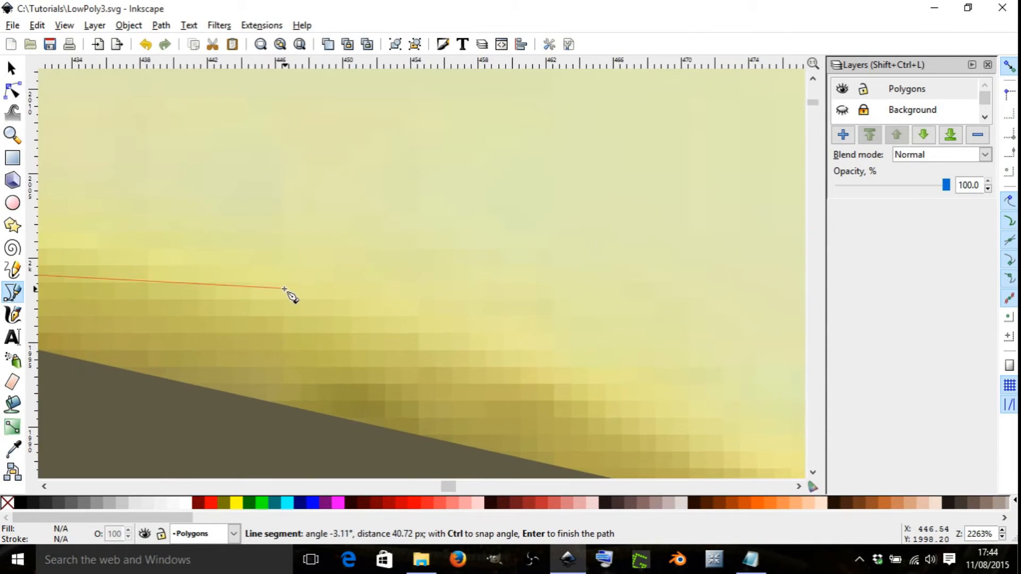
left_click(283, 242)
scroll(282, 242, "down", 5)
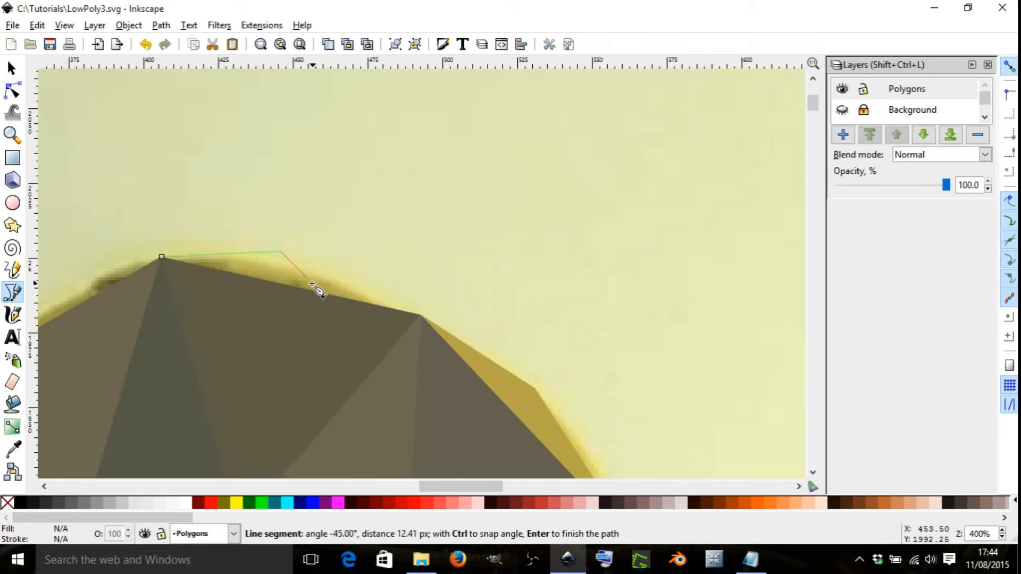
left_click(421, 313)
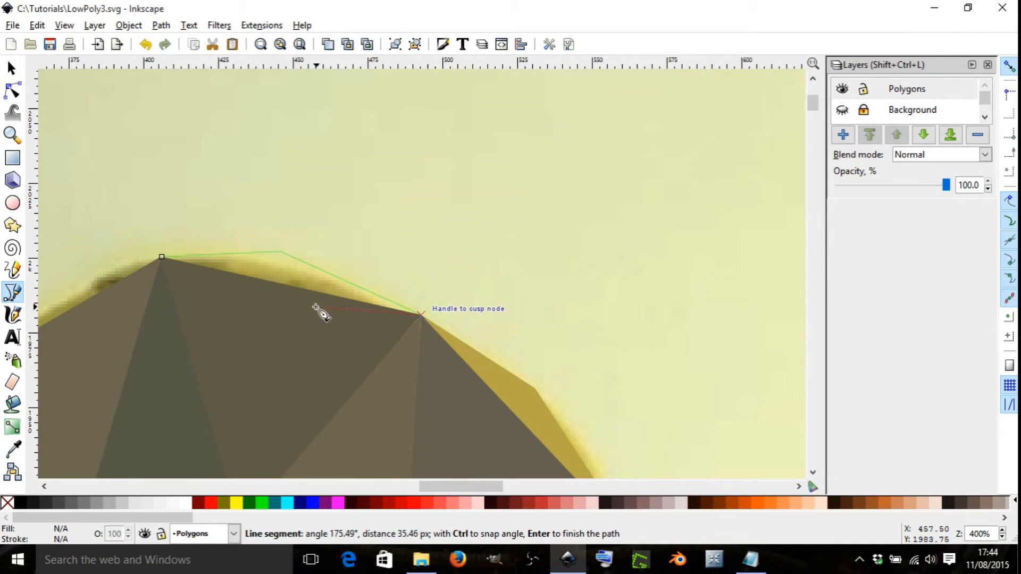
left_click(161, 257)
Step: Fill the rim triangle right of the peak with an averaged rim colour and remove its red stroke
scroll(295, 282, "up", 4)
key("d")
left_click_drag(244, 242, 183, 287)
left_click(8, 502, "shift")
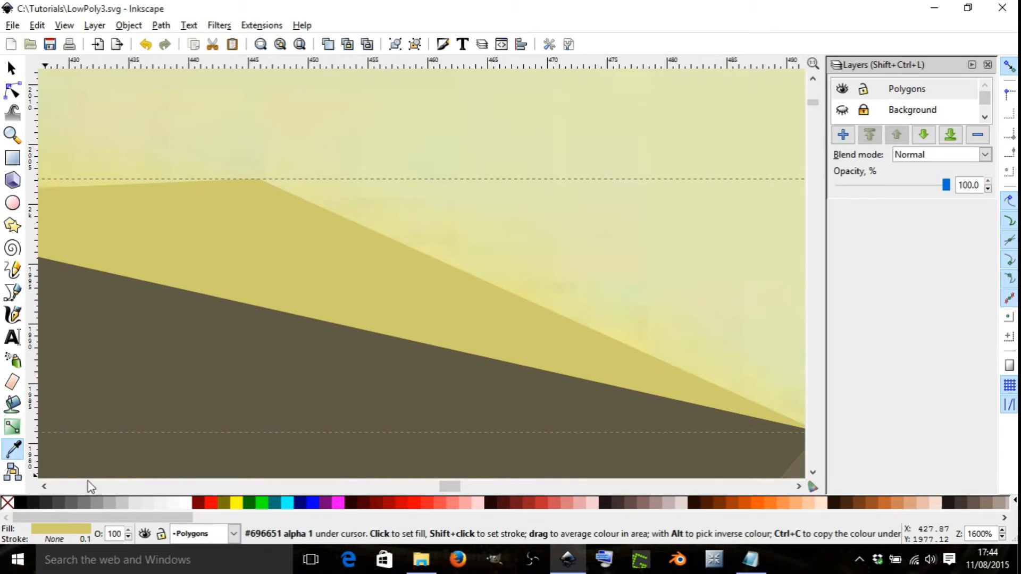
Step: Draw a closed triangle over the rim left of the peak, from the peak corner via the hair edge to the left polygon's outer corner
scroll(333, 355, "down", 4)
scroll(334, 355, "down", 3)
scroll(220, 387, "up", 4)
scroll(267, 344, "down", 3)
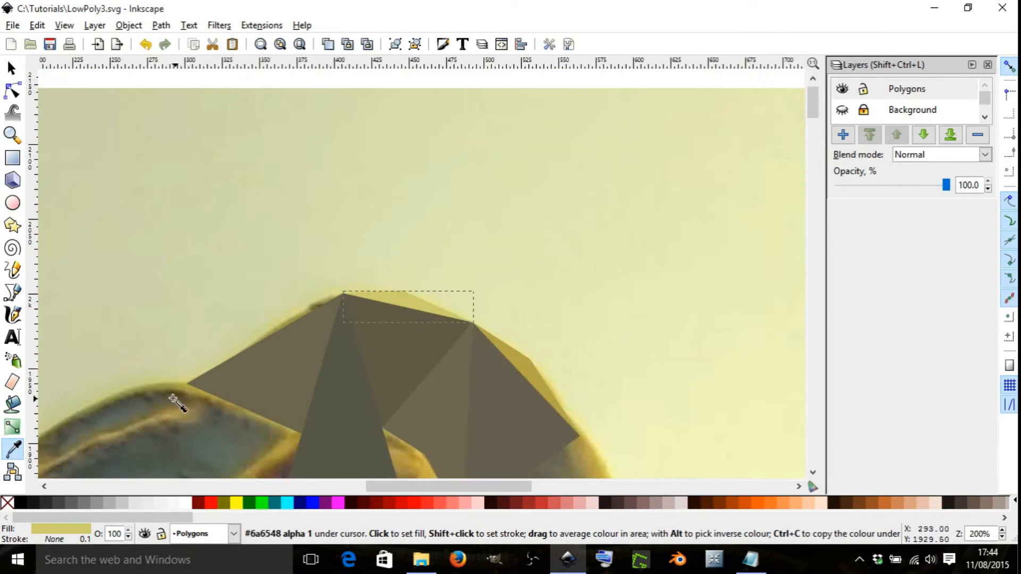
scroll(181, 394, "up", 3)
scroll(384, 274, "down", 1)
scroll(451, 244, "up", 2)
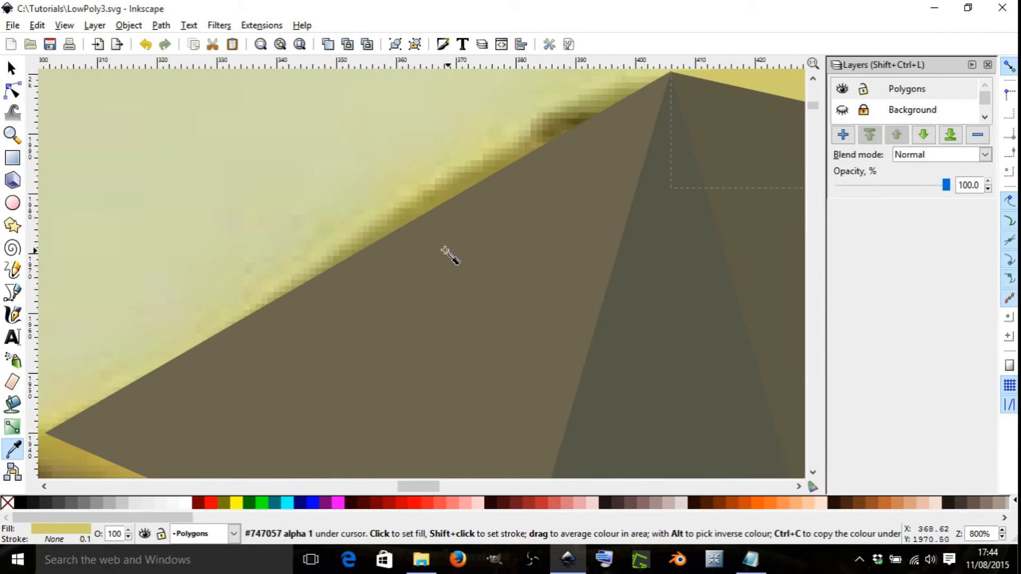
scroll(428, 283, "down", 3)
scroll(491, 240, "up", 3)
key("b")
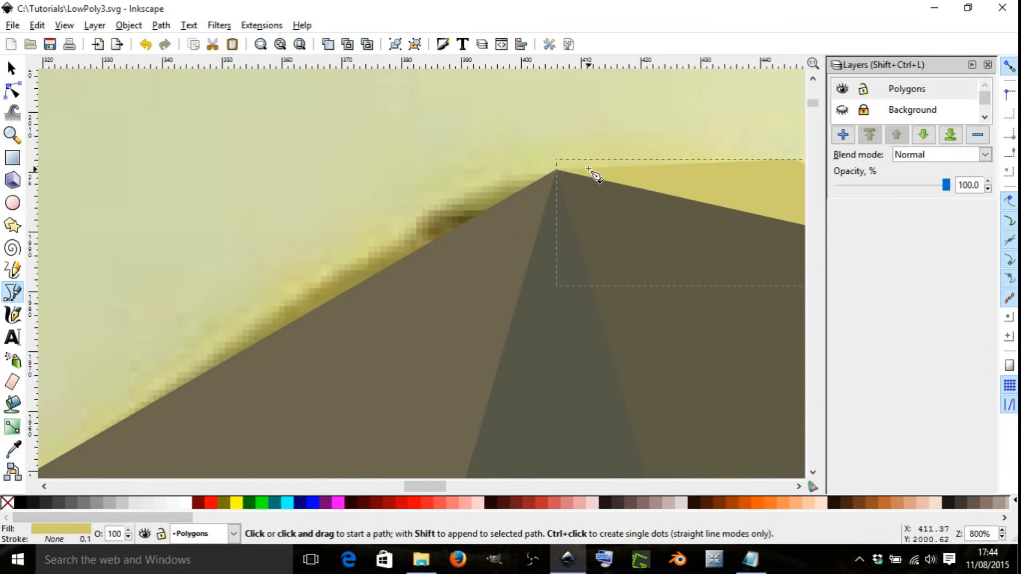
left_click(568, 161)
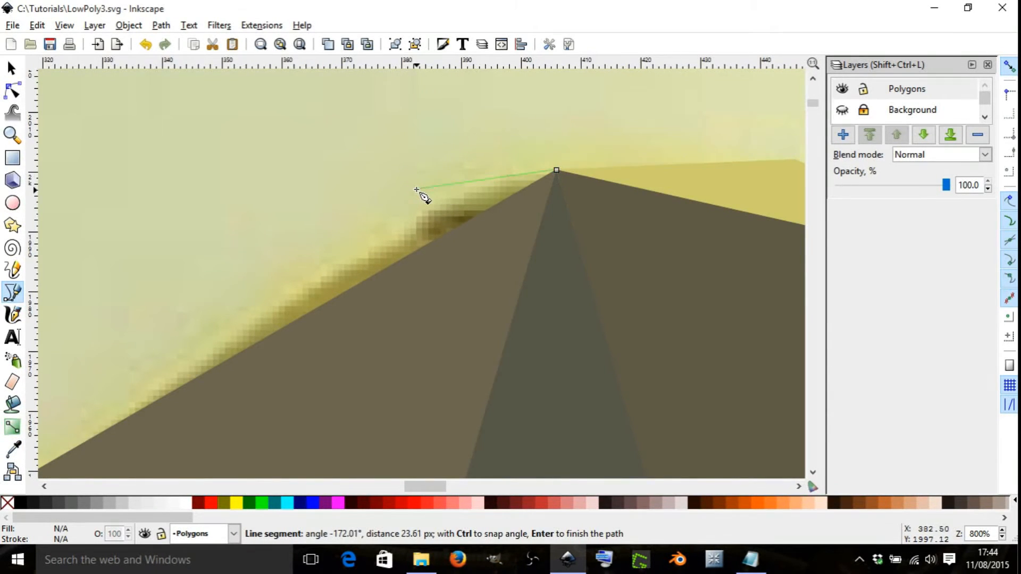
scroll(417, 192, "down", 5)
scroll(352, 292, "up", 4)
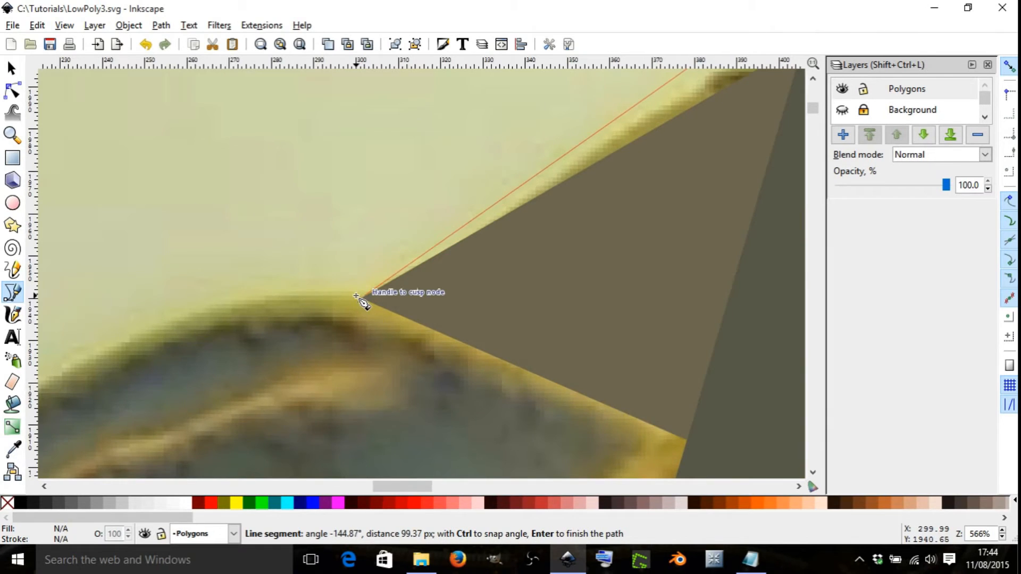
scroll(350, 305, "down", 5)
scroll(455, 259, "up", 5)
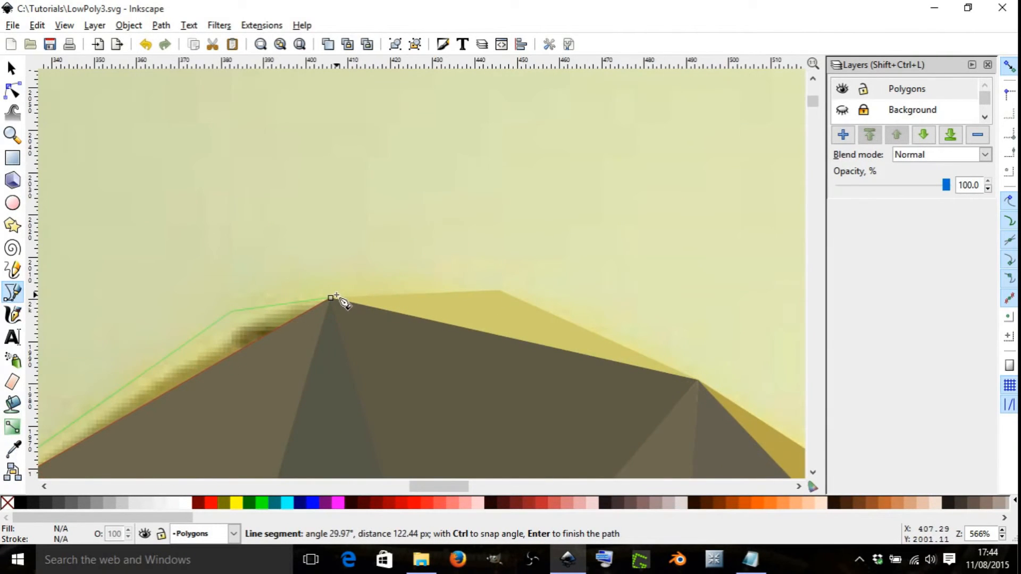
left_click(330, 297)
Step: Fill the left rim triangle with the average colour sampled from the rim inside it and remove its red stroke
scroll(331, 301, "up", 2)
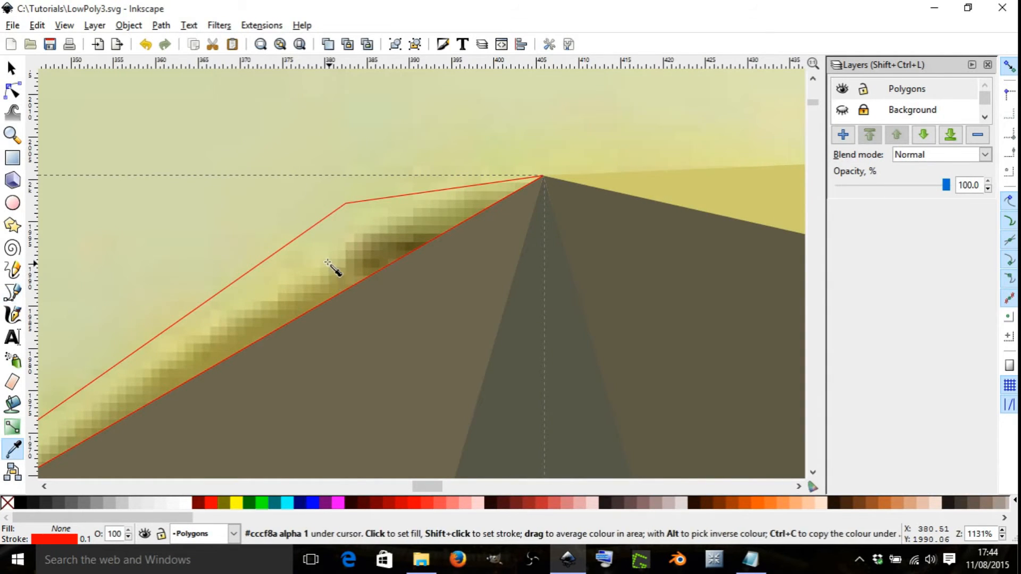
left_click_drag(326, 263, 343, 292)
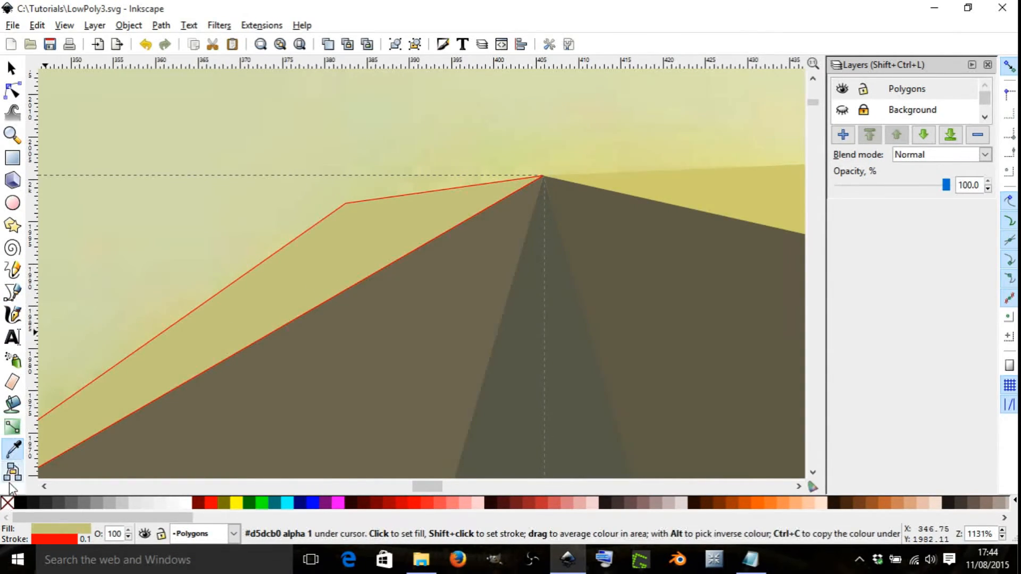
left_click(6, 503, "shift")
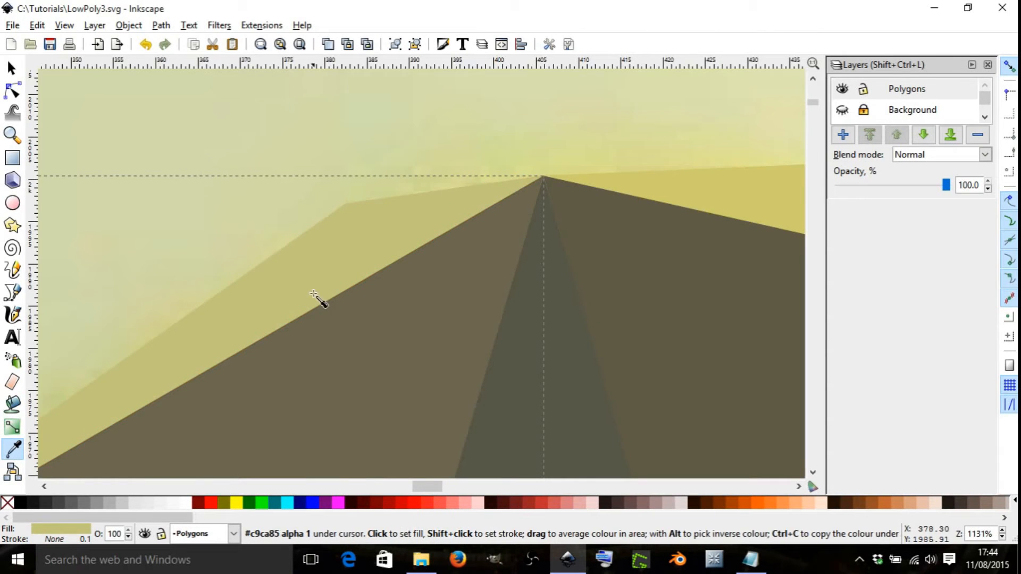
Step: Draw a closed triangle on the inner curl, from the four-point polygon's lowest corner to two points along the large central triangle's right edge
scroll(372, 262, "down", 10)
scroll(385, 297, "up", 7)
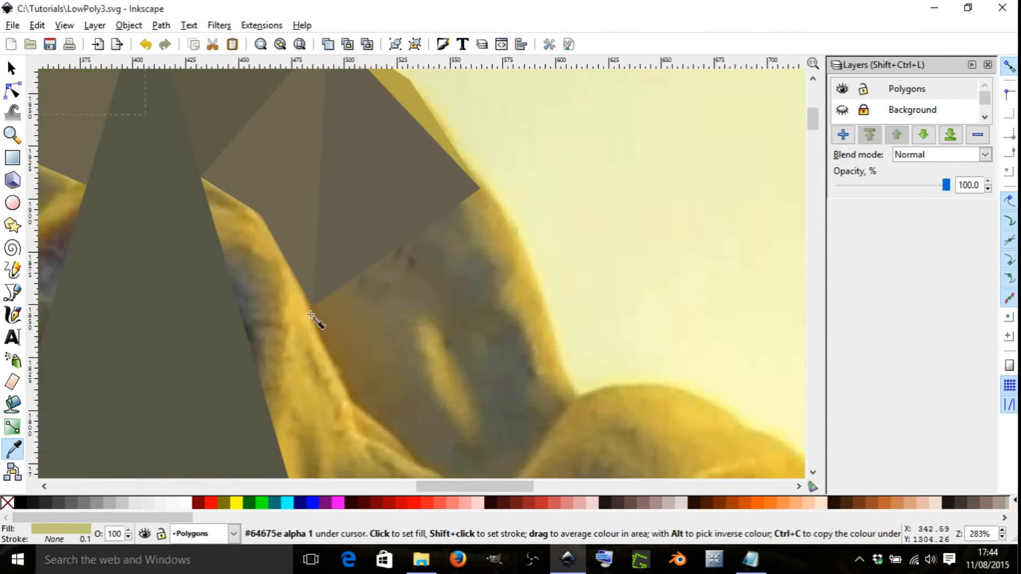
key("b")
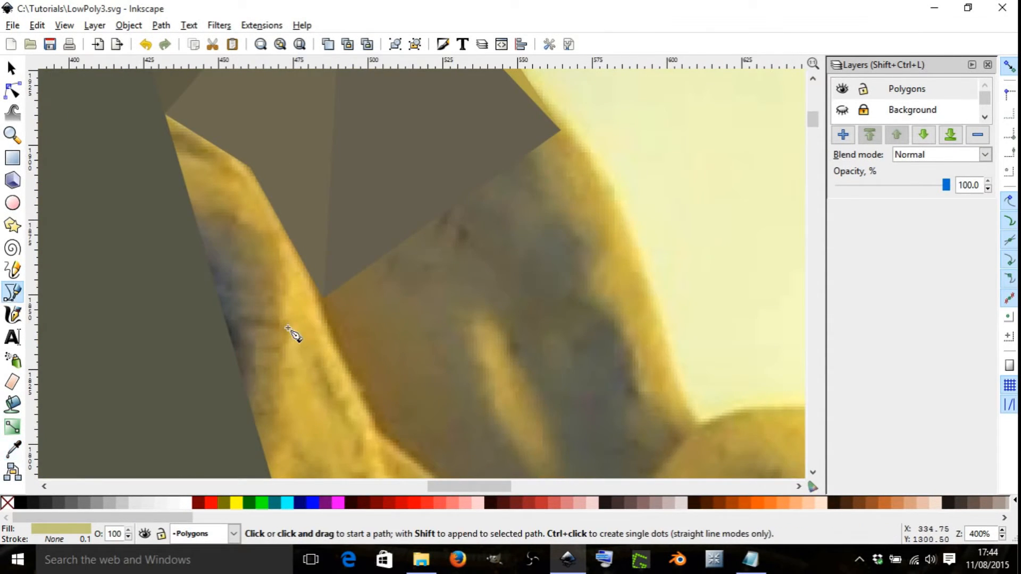
left_click(319, 312)
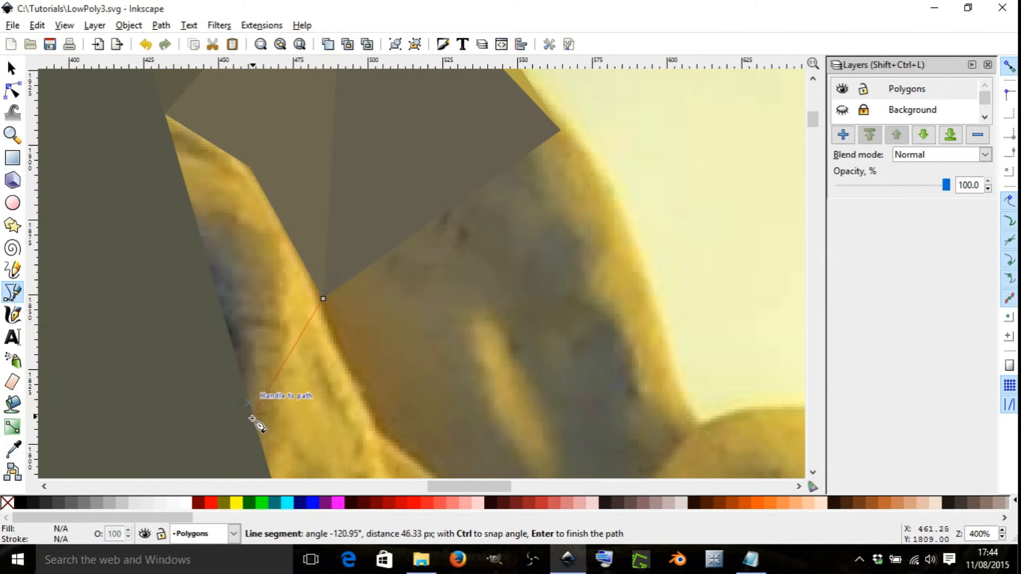
left_click(265, 452)
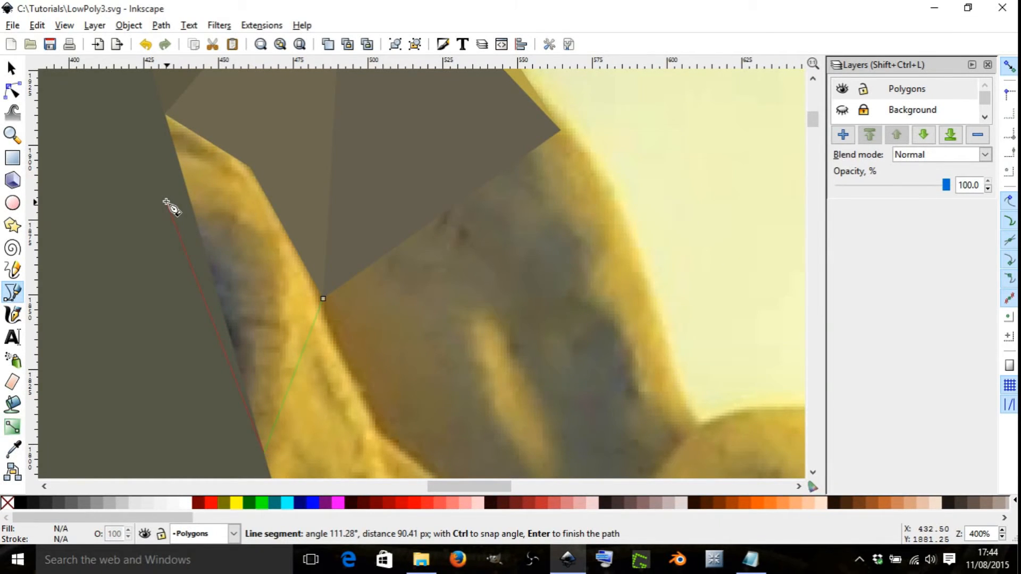
left_click(191, 200)
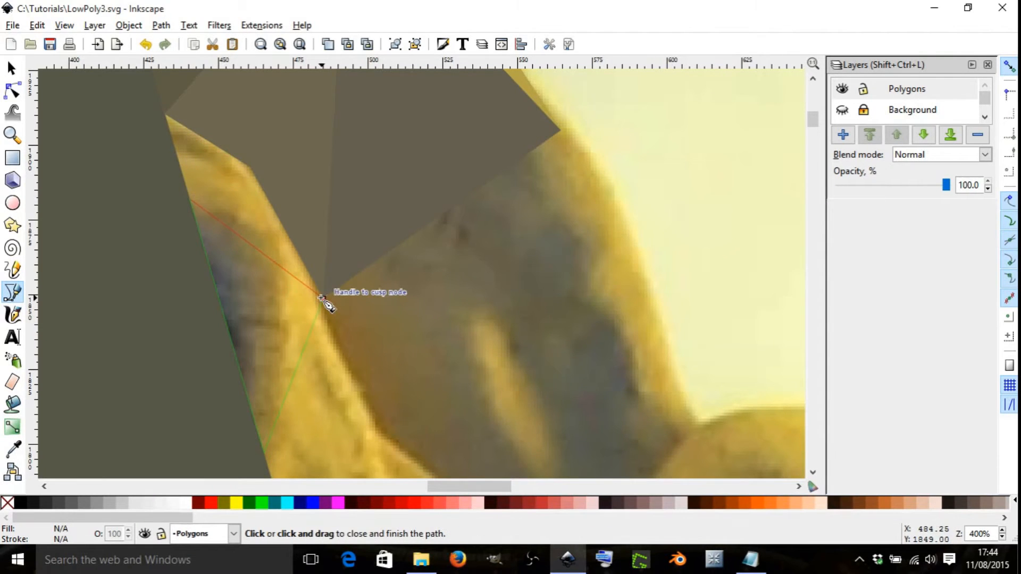
left_click(321, 298)
Step: Fill the inner curl triangle with the average colour sampled from the hair inside it and remove its red stroke
scroll(257, 304, "up", 1)
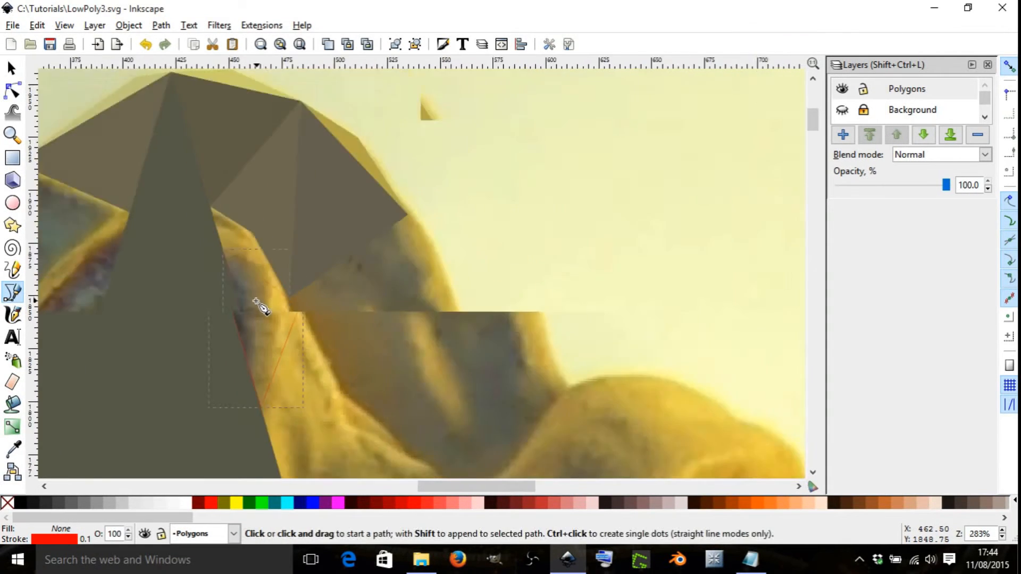
key("d")
left_click_drag(259, 306, 285, 319)
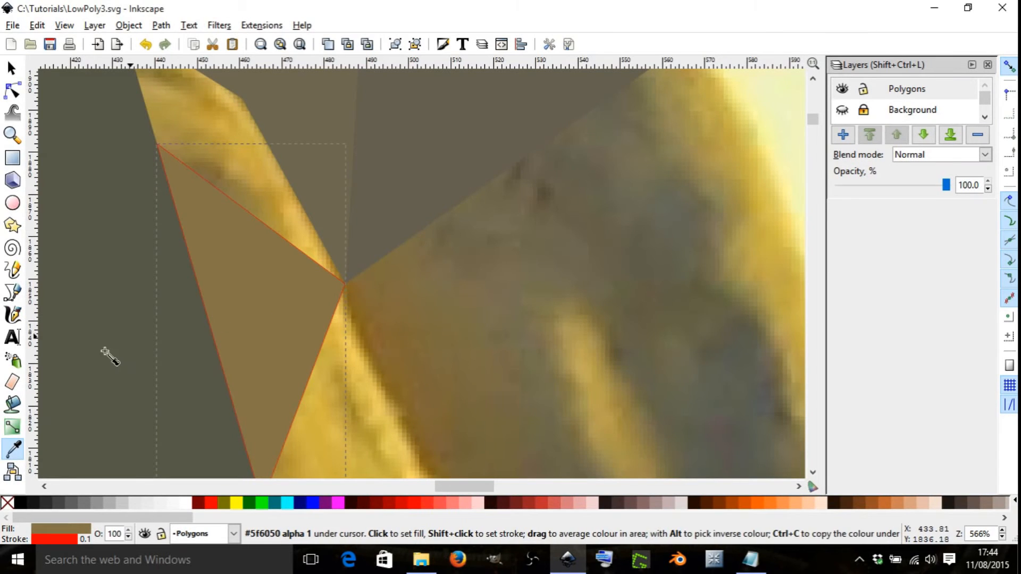
left_click(7, 503, "shift")
Step: Examine the uncovered curl and hair outline below the right-hand polygons to plan where the next polygons go
scroll(323, 319, "down", 5)
scroll(309, 259, "up", 4)
scroll(307, 260, "down", 2)
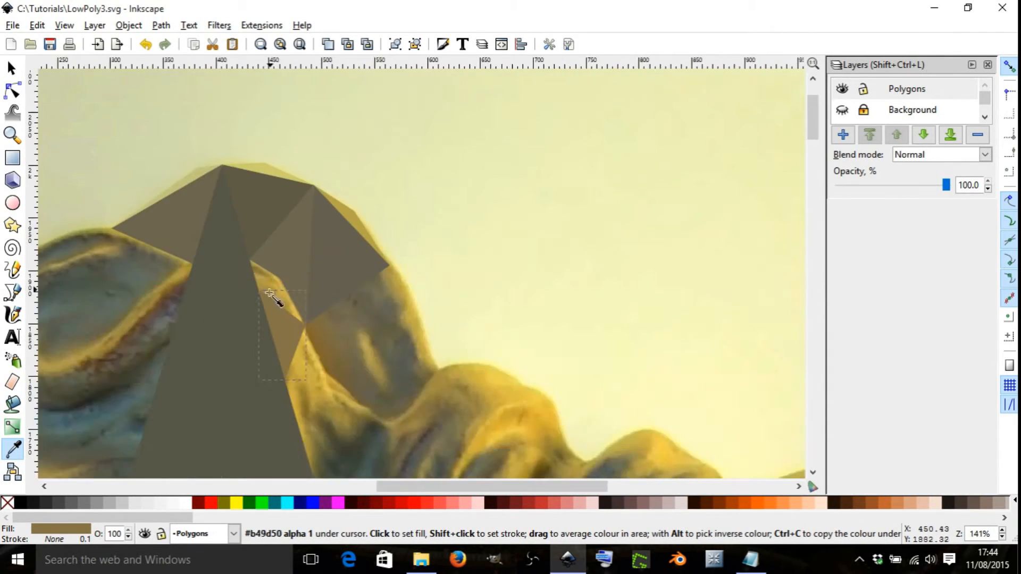
scroll(273, 296, "up", 2)
scroll(278, 311, "down", 2)
scroll(266, 269, "up", 1)
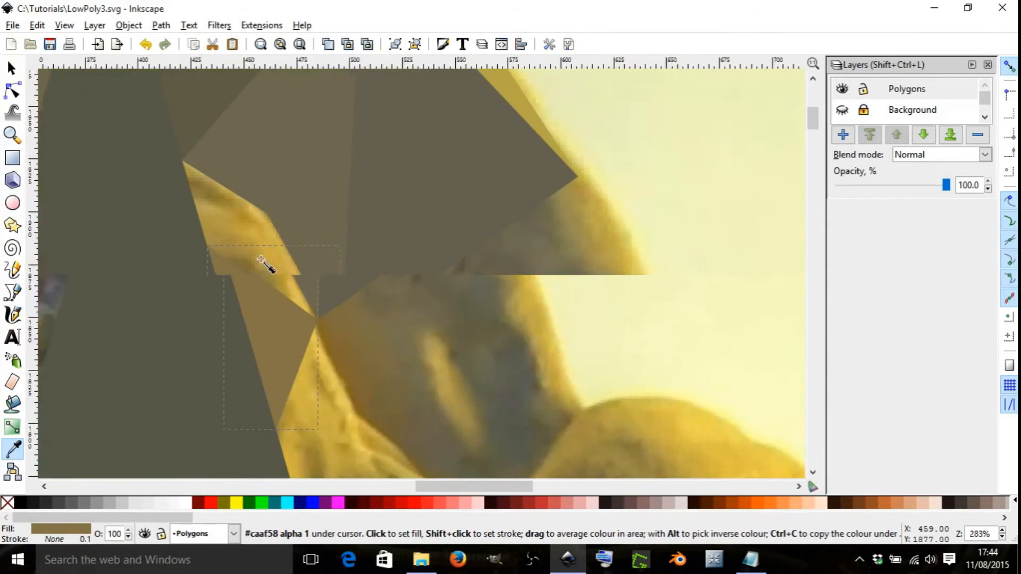
scroll(413, 303, "down", 4)
scroll(401, 285, "up", 5)
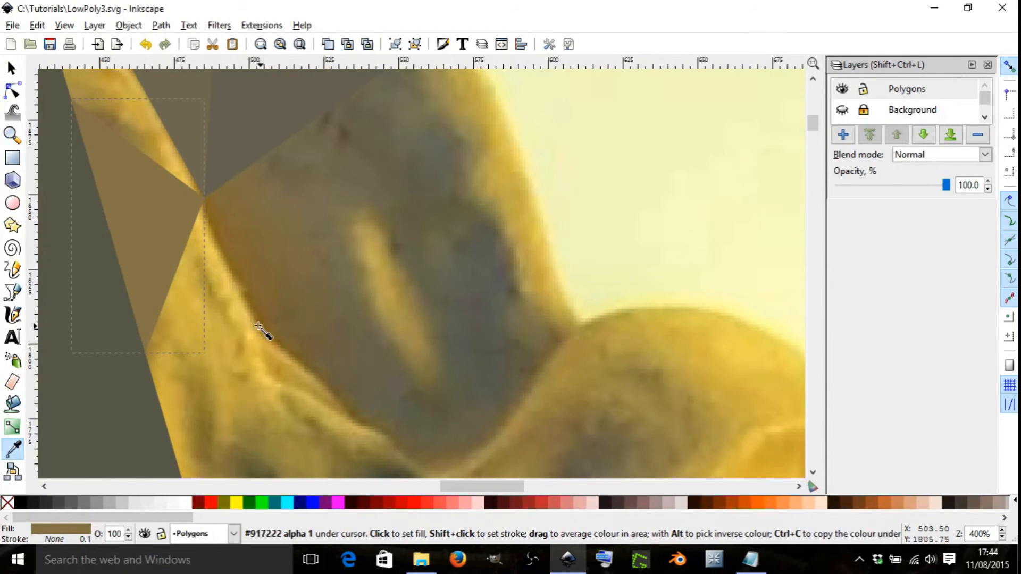
scroll(260, 333, "up", 1)
scroll(229, 293, "down", 1)
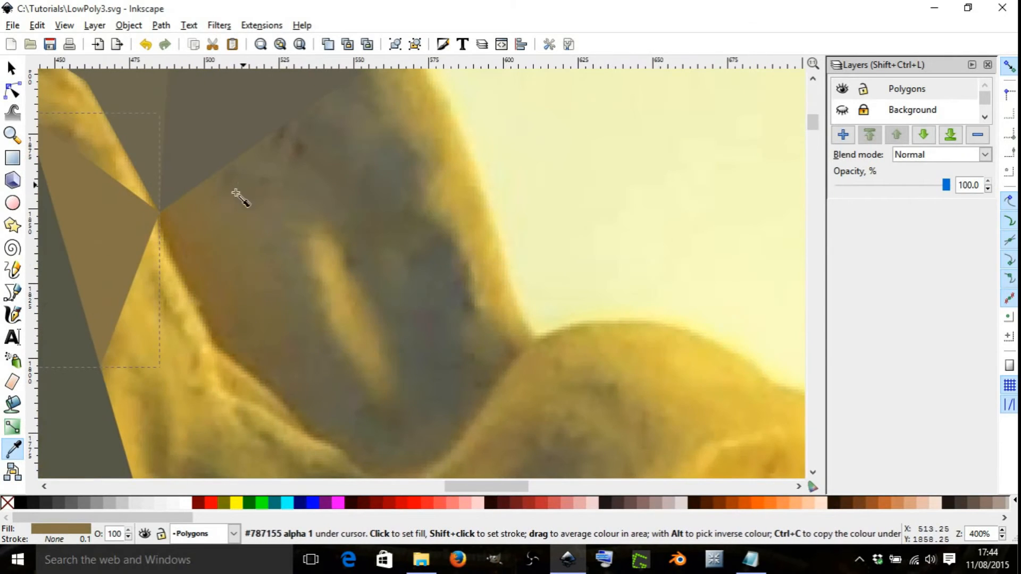
scroll(250, 213, "down", 1)
scroll(303, 188, "up", 1)
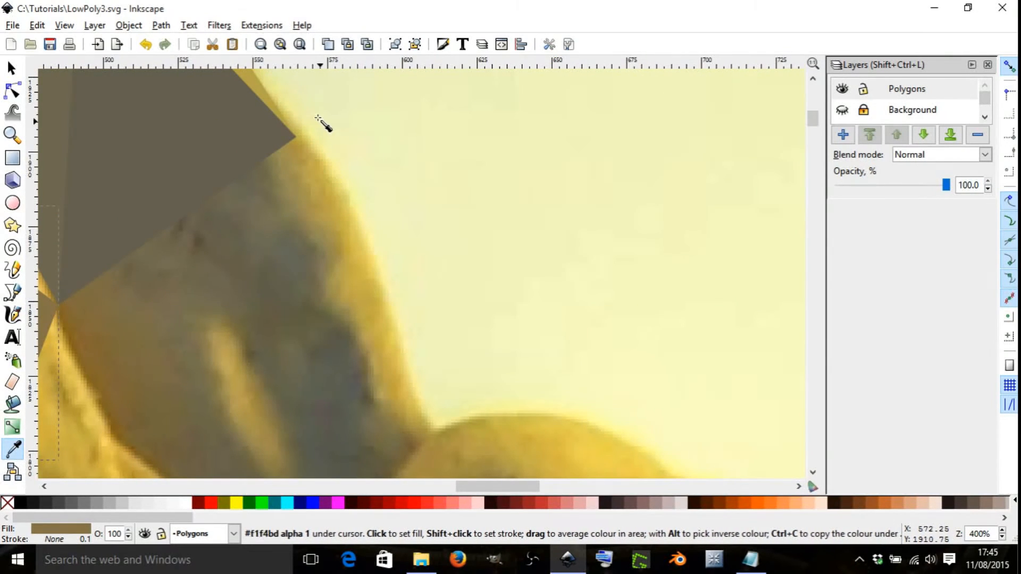
scroll(269, 189, "down", 1)
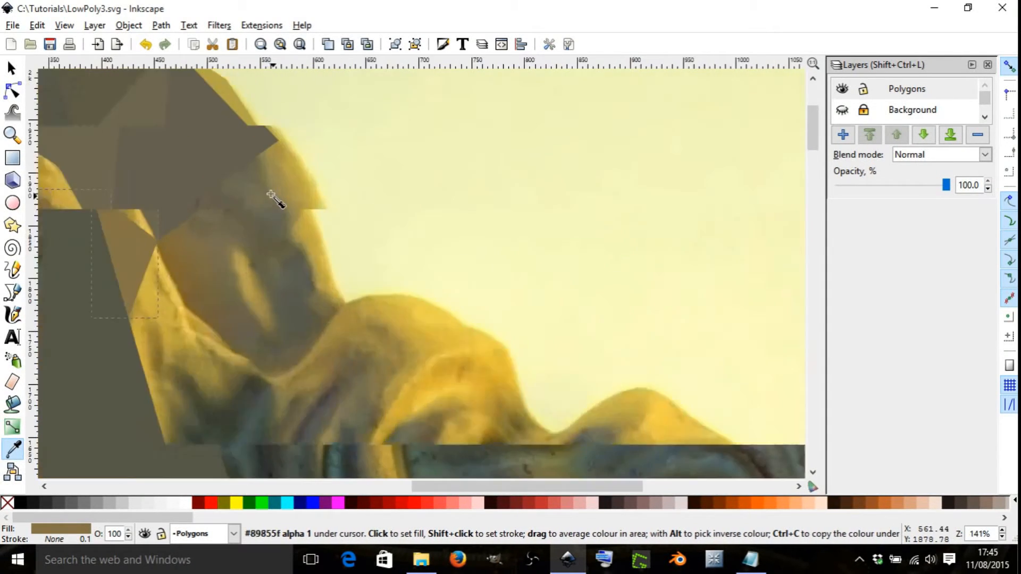
scroll(171, 192, "up", 1)
scroll(172, 206, "down", 2)
scroll(175, 218, "up", 1)
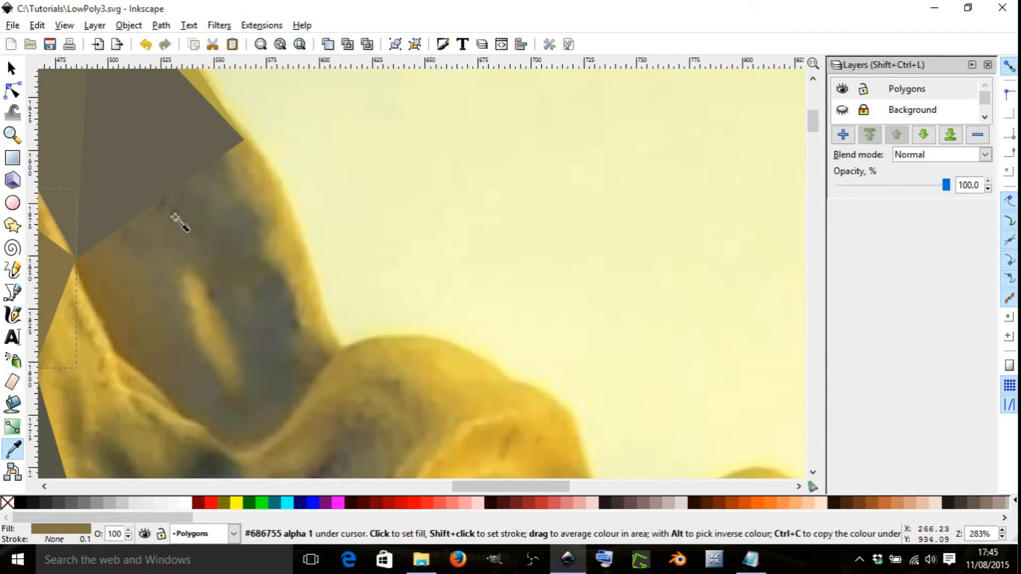
Step: Inspect the dark hollow, its bright outer rim and the neighbouring hair waves at several magnifications
scroll(134, 230, "down", 1)
scroll(125, 239, "up", 2)
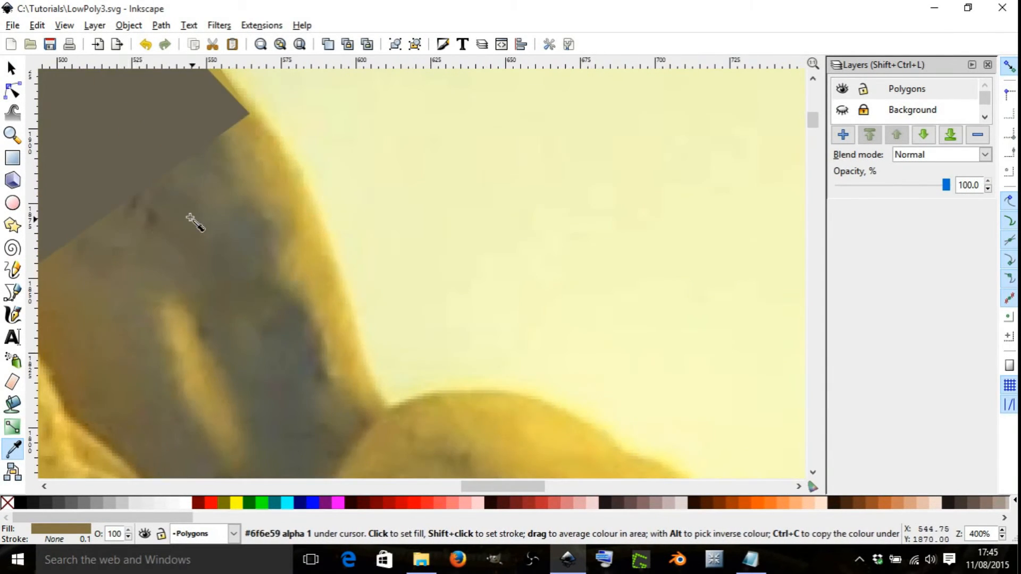
scroll(191, 217, "down", 2)
scroll(209, 205, "up", 2)
scroll(174, 210, "down", 2)
scroll(199, 189, "up", 2)
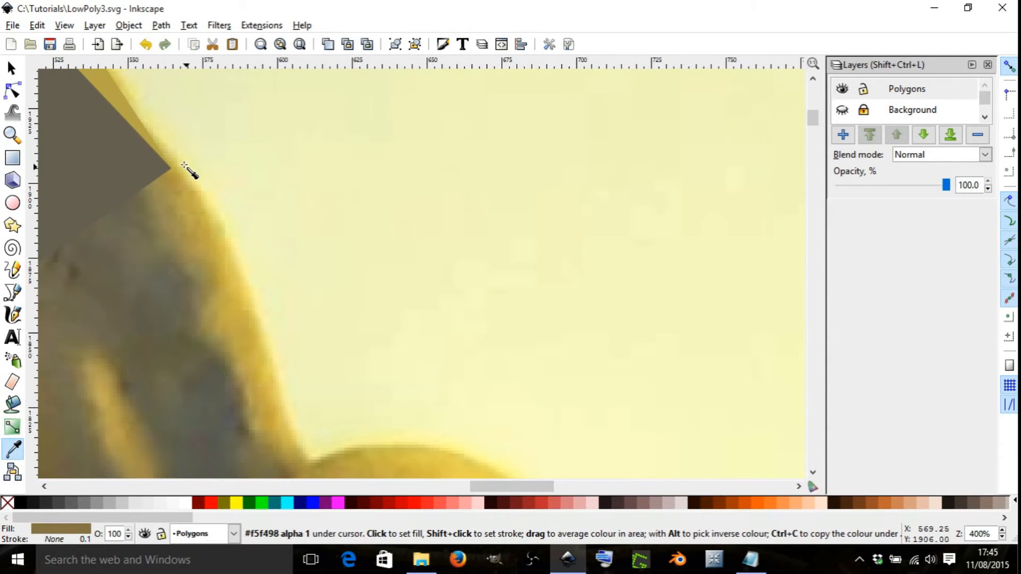
scroll(189, 209, "down", 2)
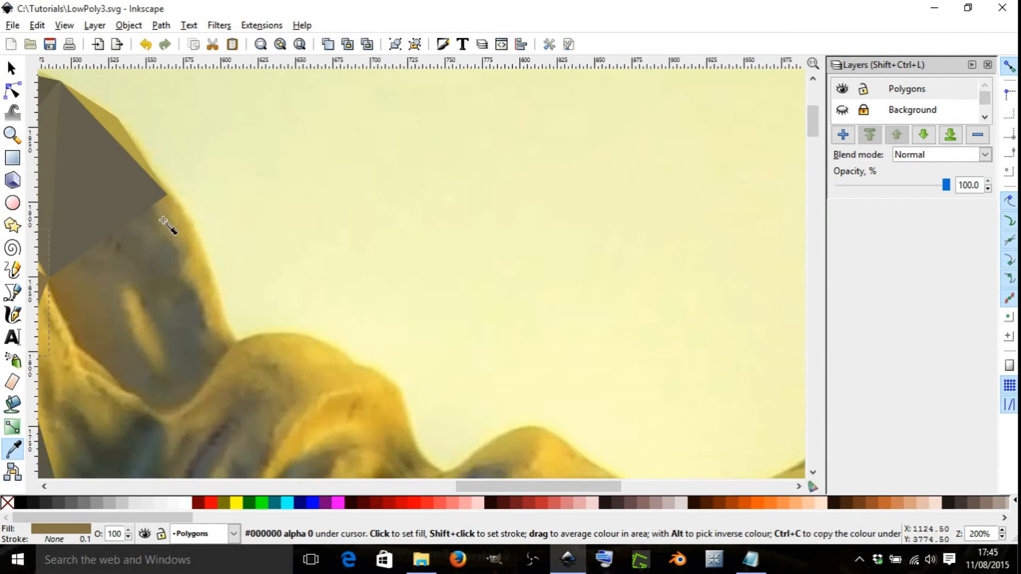
scroll(167, 223, "up", 1)
scroll(155, 221, "down", 1)
scroll(149, 235, "up", 1)
scroll(125, 255, "down", 1)
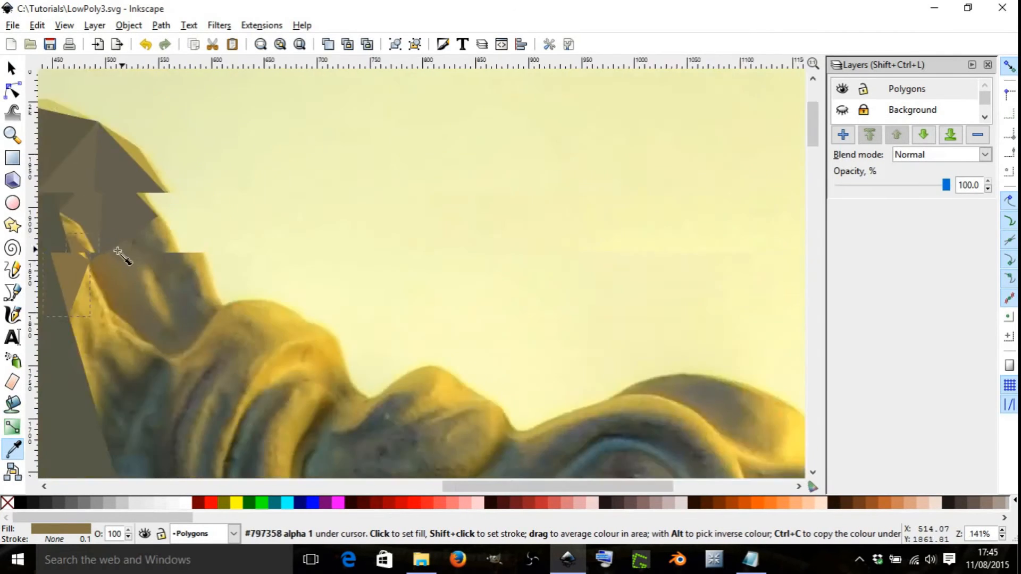
scroll(118, 258, "up", 2)
scroll(80, 278, "down", 2)
scroll(137, 266, "up", 3)
scroll(144, 264, "down", 3)
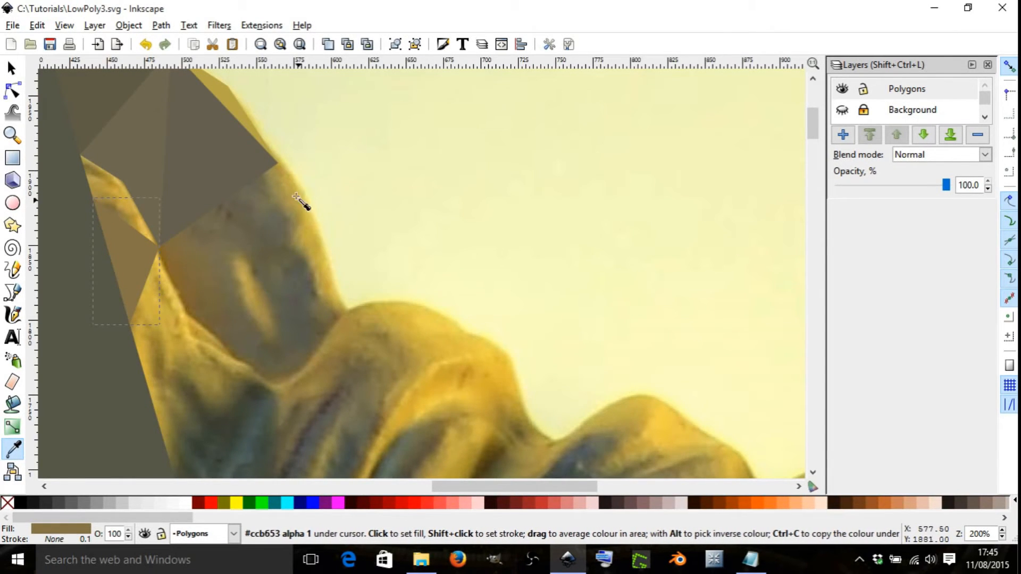
scroll(257, 233, "down", 1)
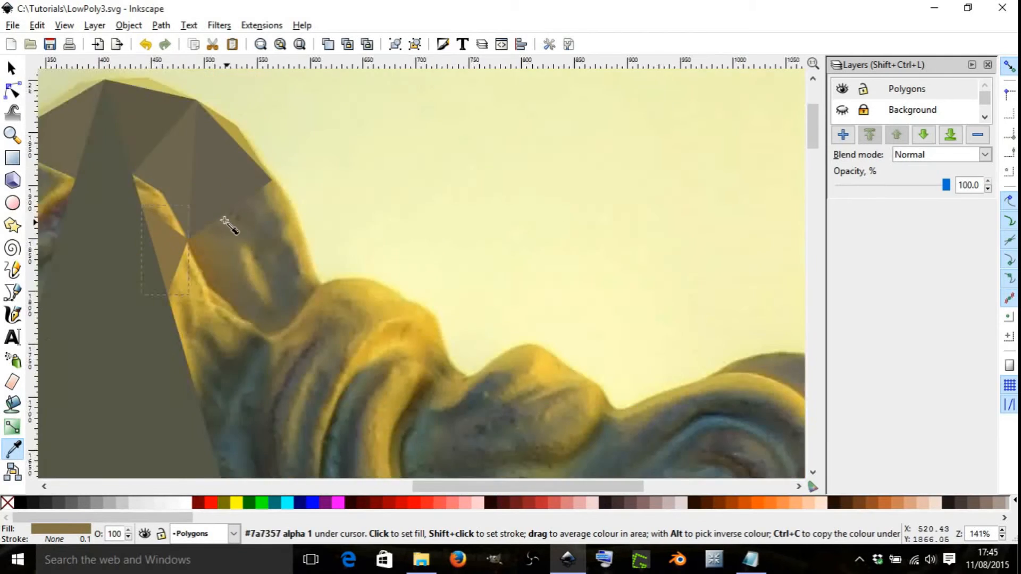
Step: Draw a triangle across the top of the dark hollow, joining the inner curl corner and outer rim corner, filled with its averaged colour without stroke
scroll(225, 223, "up", 2)
key("b")
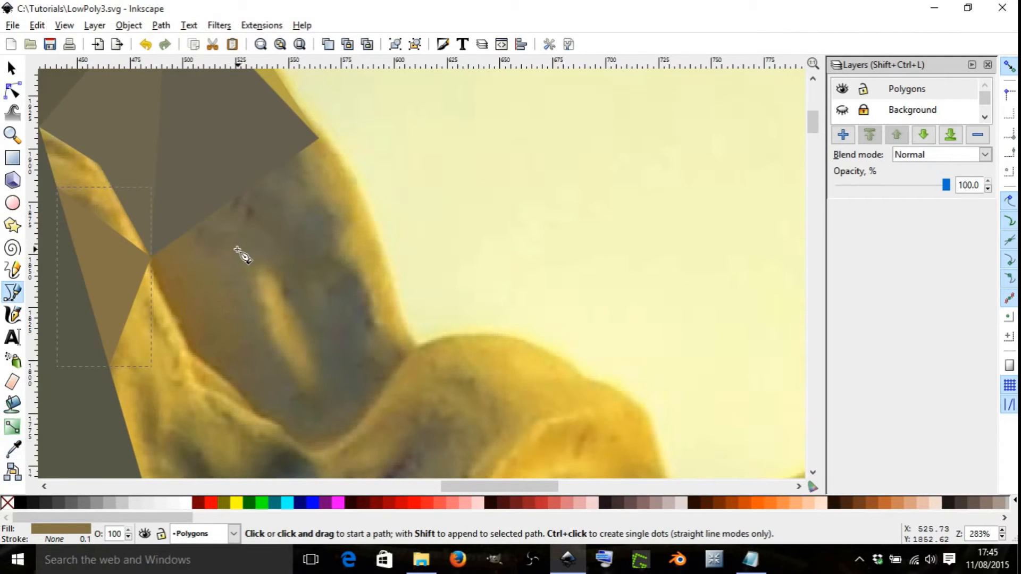
left_click(154, 260)
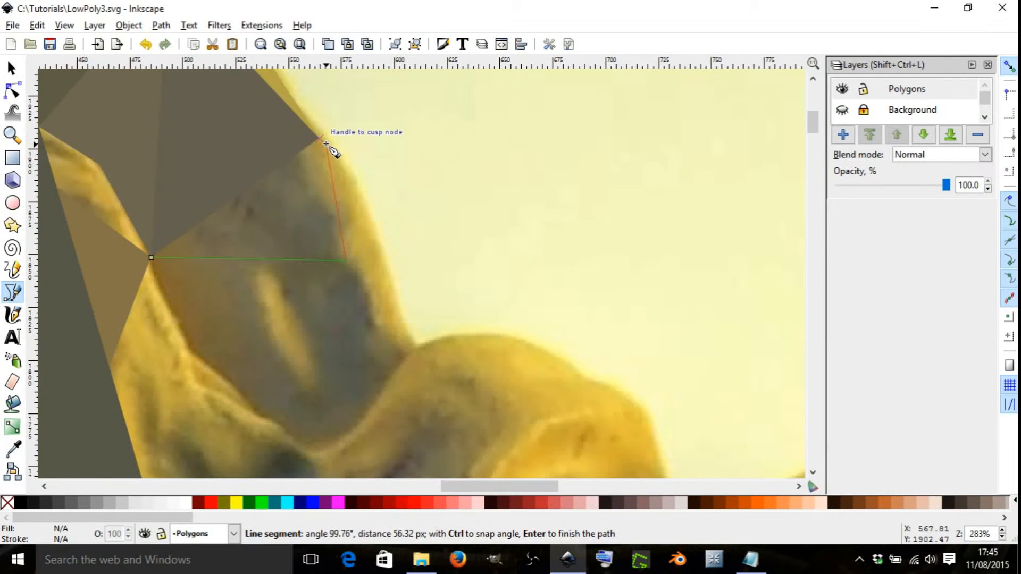
left_click(326, 142)
left_click(151, 258)
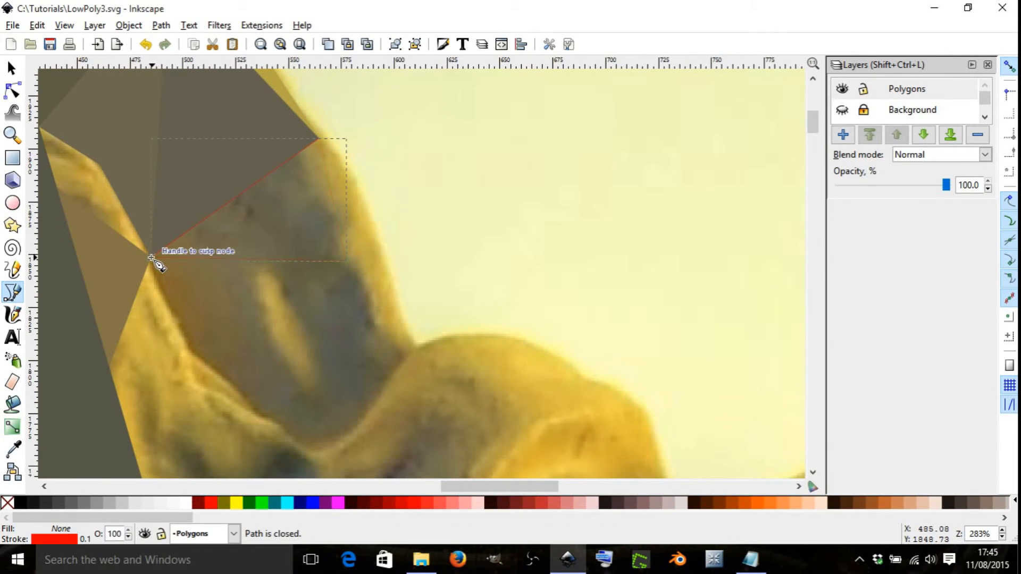
key("d")
left_click_drag(267, 228, 267, 236)
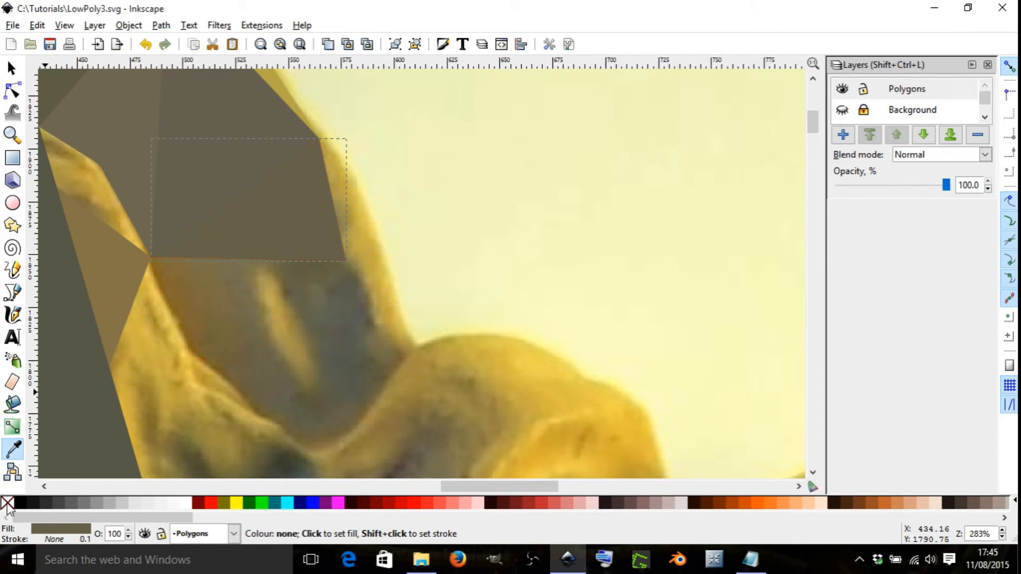
Step: Draw a closed triangle on the bright outer rim, snapped to the two right-hand corners of the dark hollow triangle
scroll(353, 194, "up", 2, "ctrl")
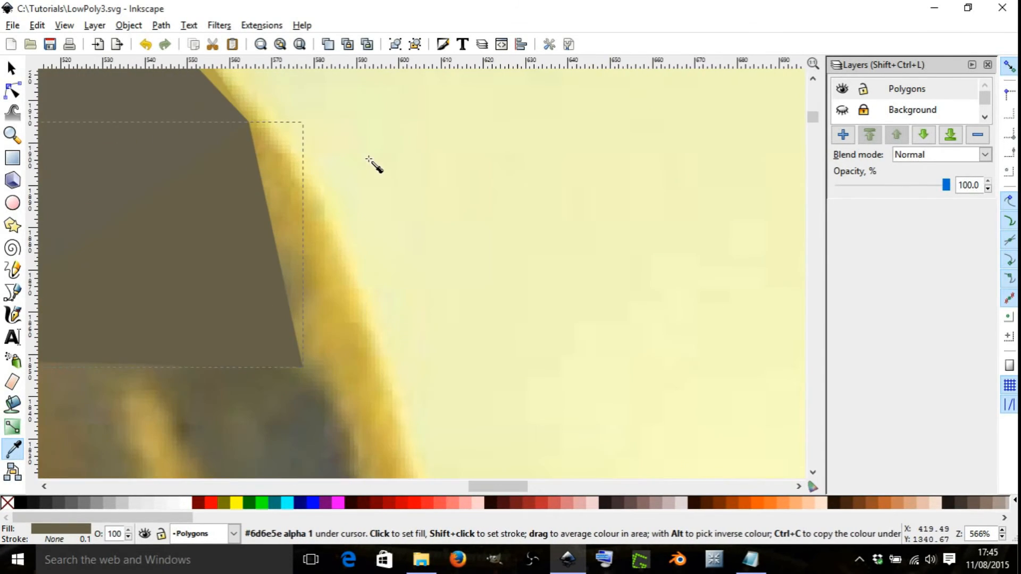
key("b")
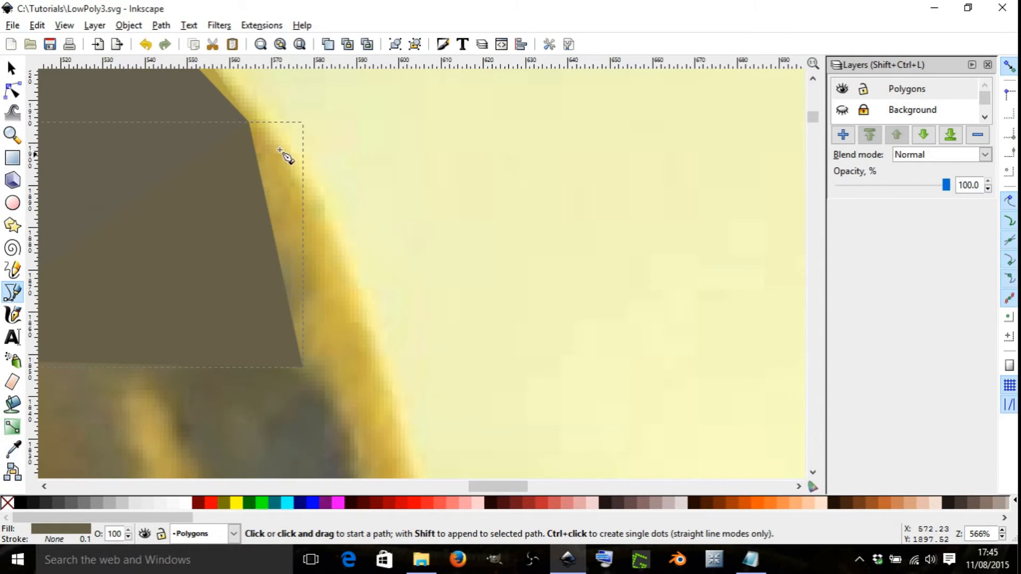
left_click(260, 113)
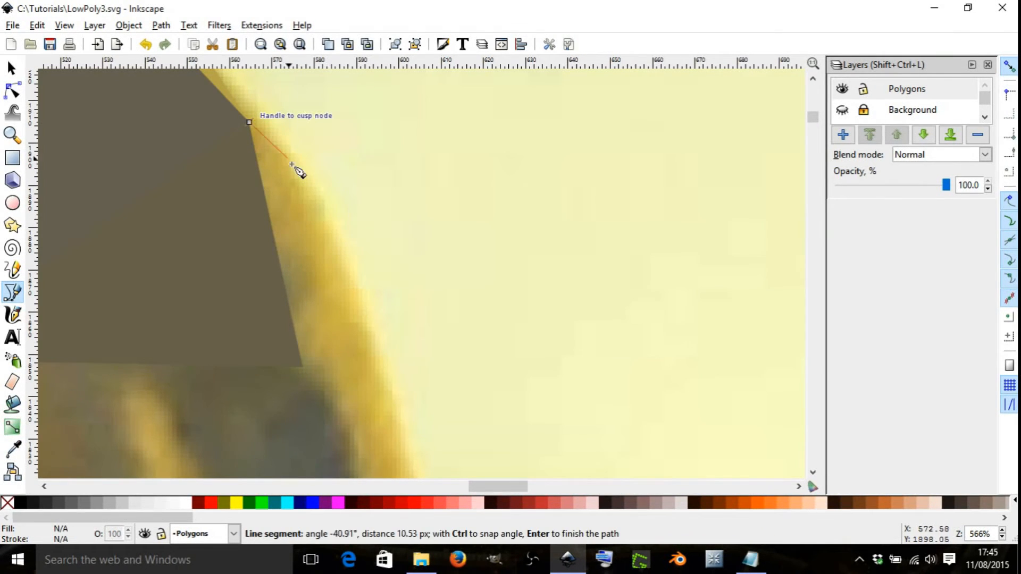
left_click(373, 332)
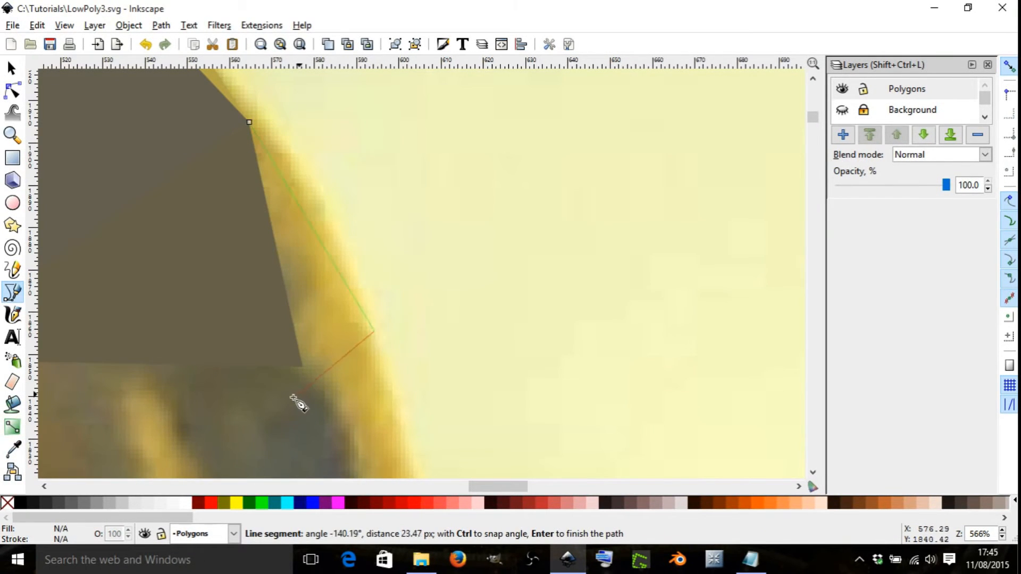
left_click(302, 367)
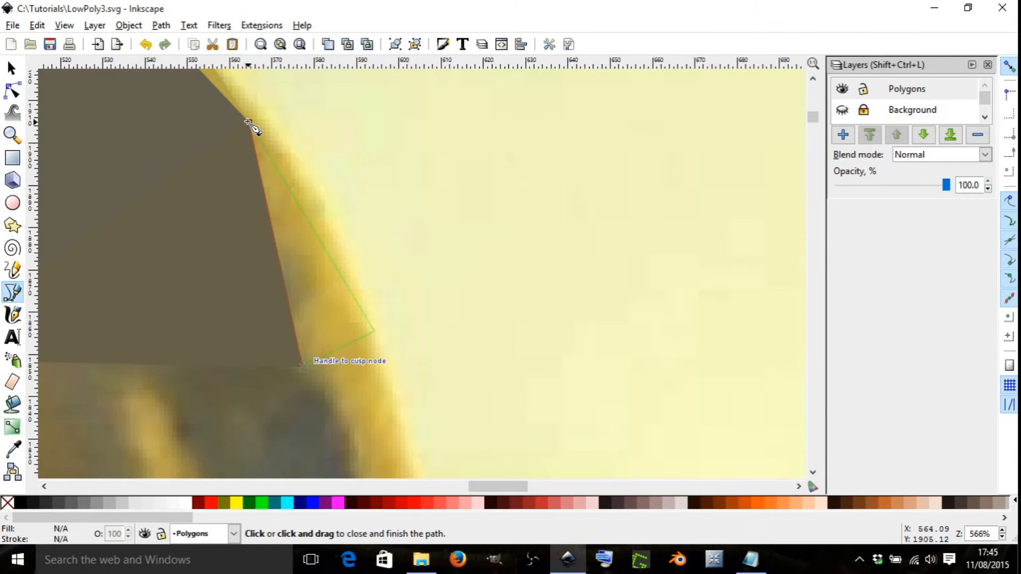
left_click(249, 124)
Step: Fill the outer rim triangle with the average golden colour sampled inside it and remove its red stroke
key("d")
left_click_drag(316, 289, 327, 320)
left_click(8, 501, "shift")
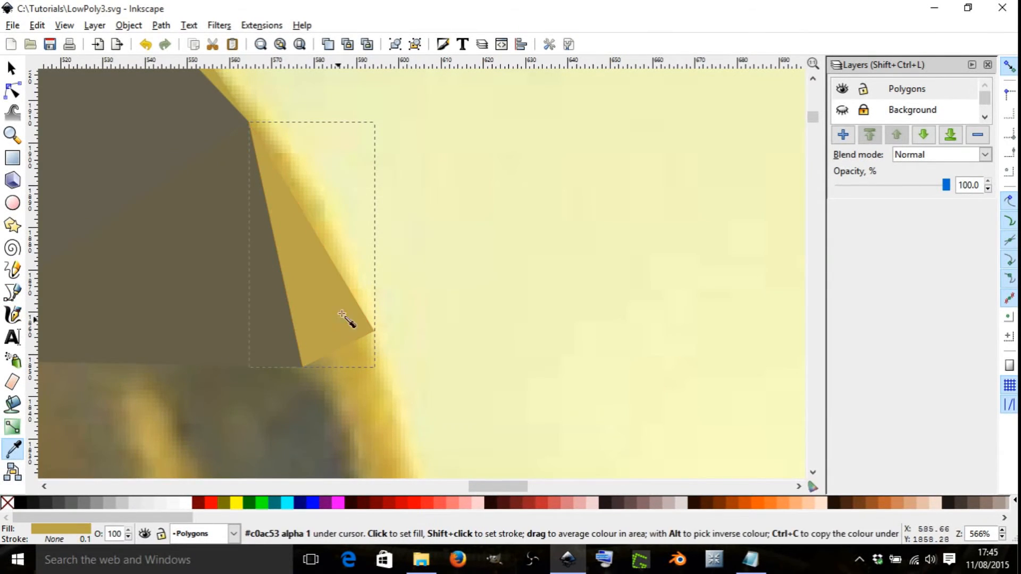
Step: Draw a closed four-point polygon covering the golden gap between the inner curl triangle and the polygons above it
scroll(349, 319, "down", 6)
scroll(206, 217, "up", 4)
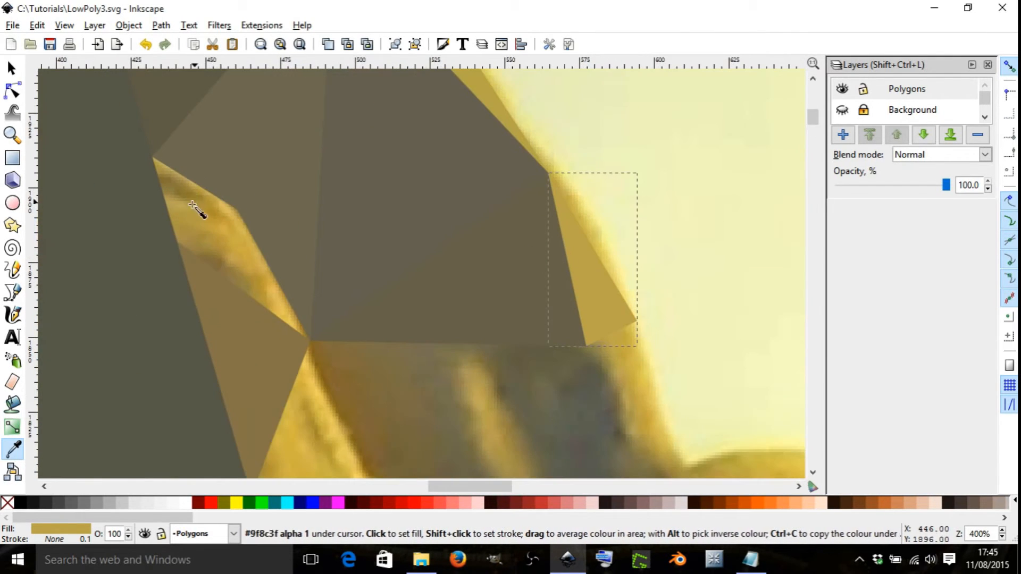
scroll(260, 234, "up", 2)
key("b")
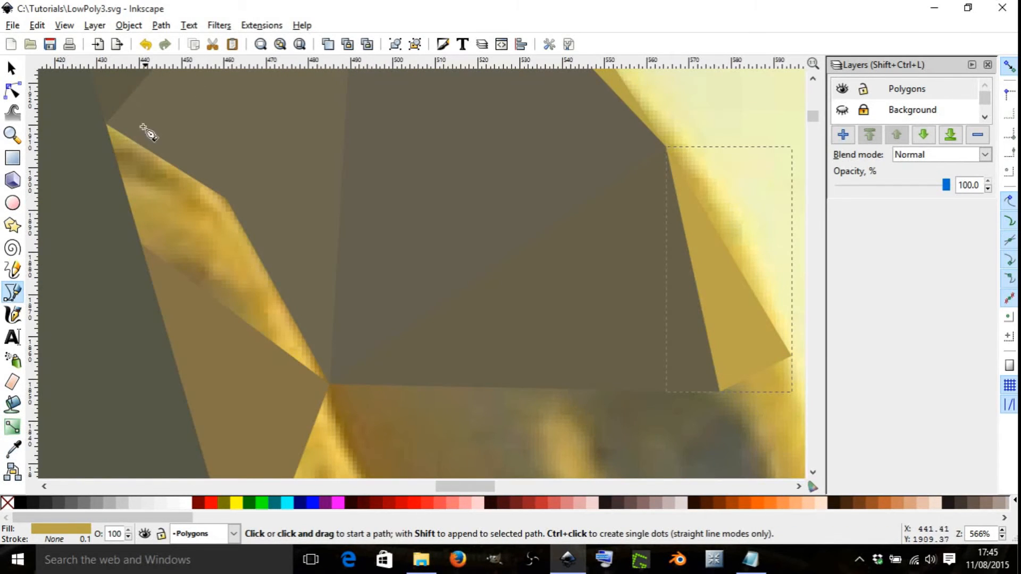
left_click(106, 126)
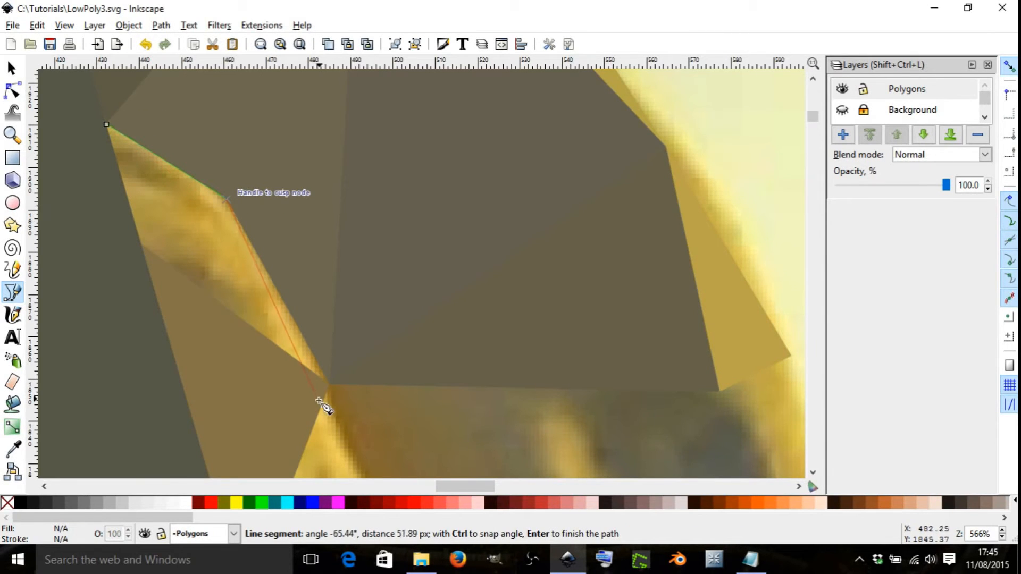
left_click(333, 394)
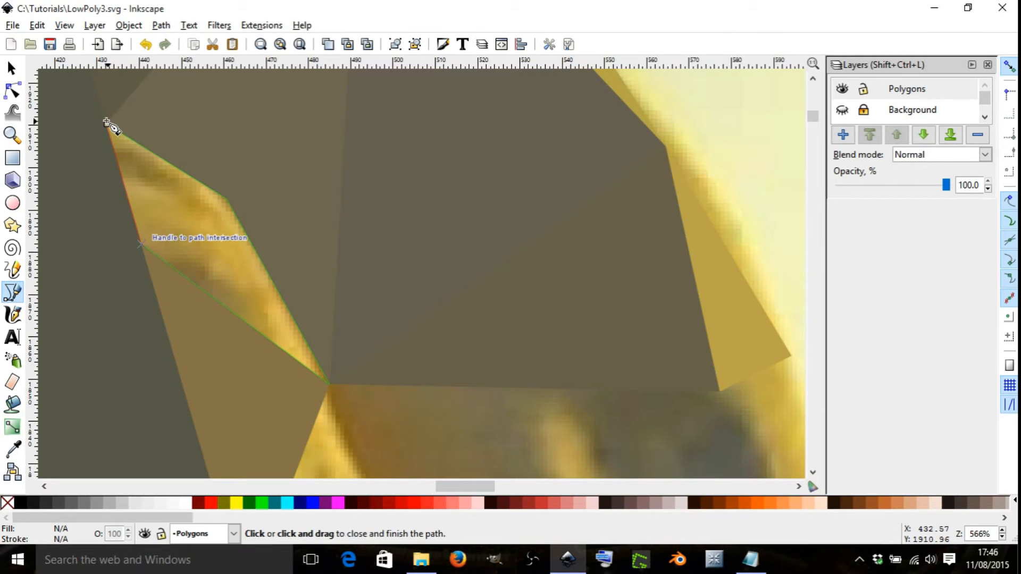
left_click(107, 125)
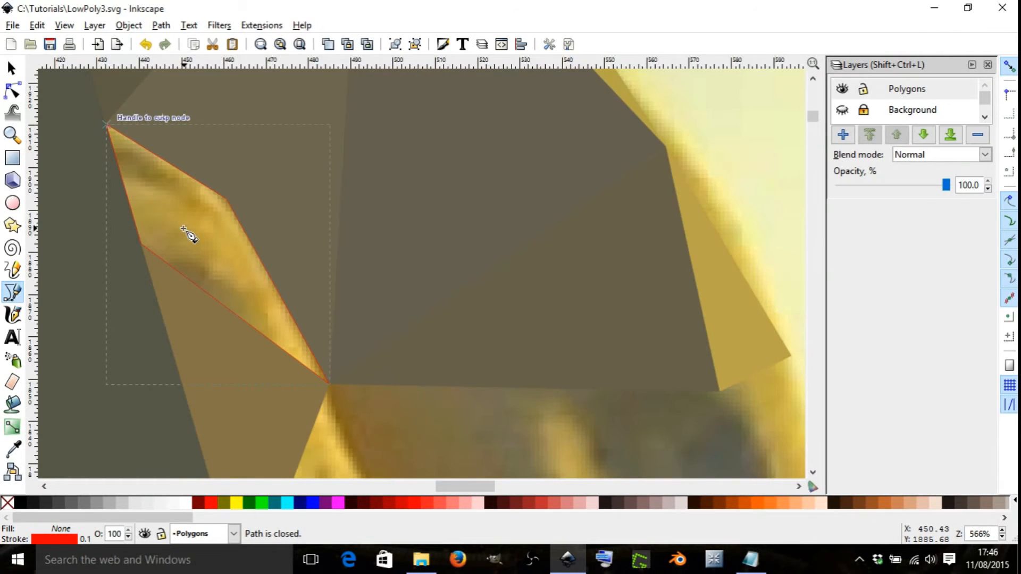
Step: Fill the four-point gap polygon with the average golden colour sampled inside it and remove its red stroke
scroll(183, 230, "up", 1)
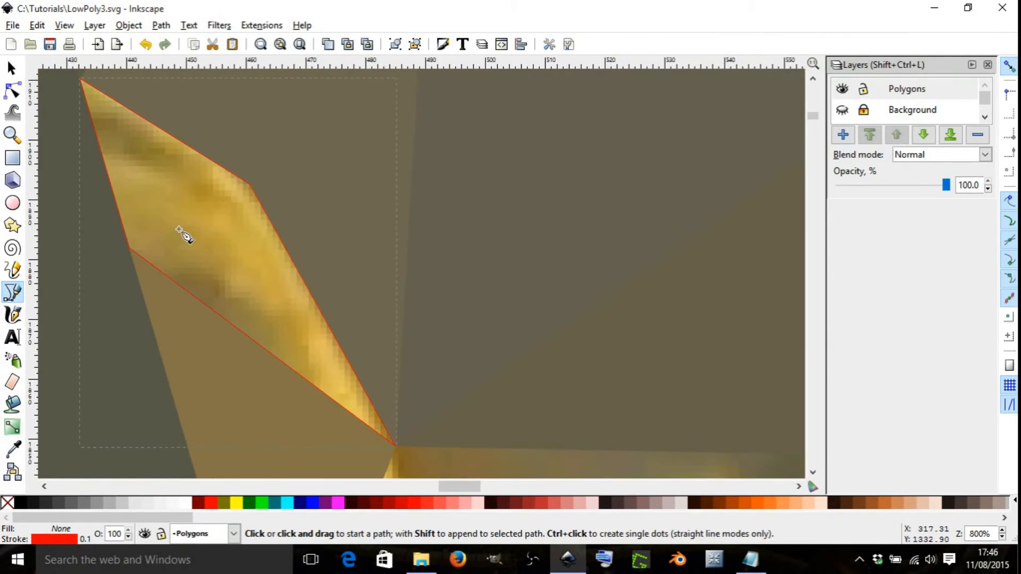
key("d")
left_click_drag(186, 228, 226, 258)
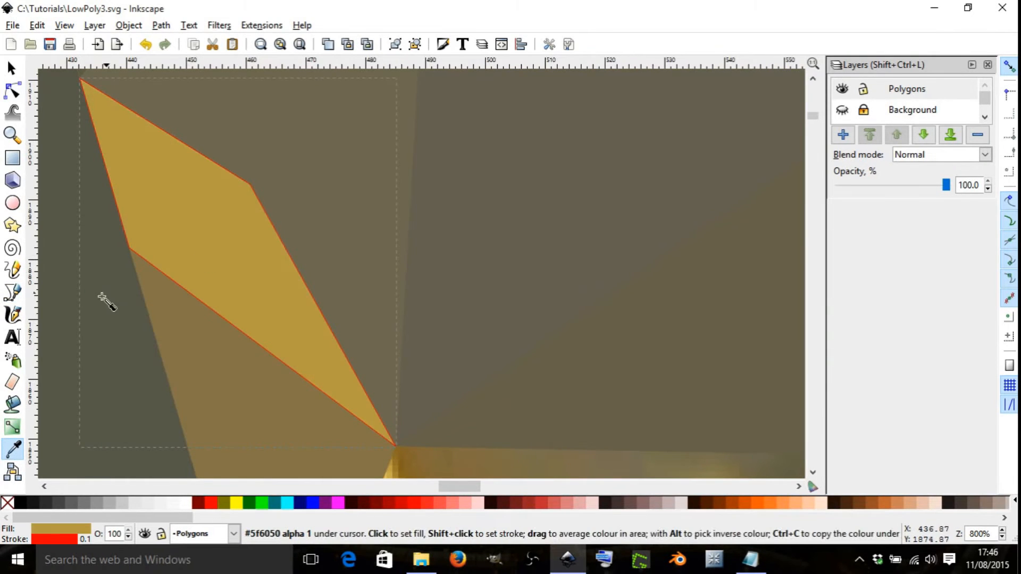
left_click(8, 503, "shift")
Step: Draw a closed triangle on the bright strip beside the inner curl triangle, from its two right-side corners to the edge of the dark hollow
scroll(278, 278, "down", 6)
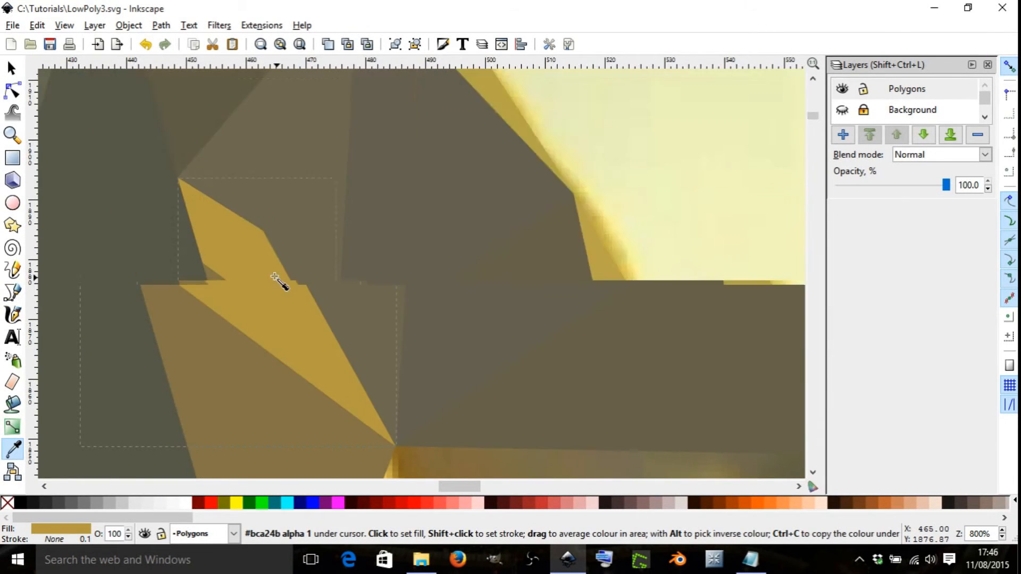
scroll(305, 348, "up", 4)
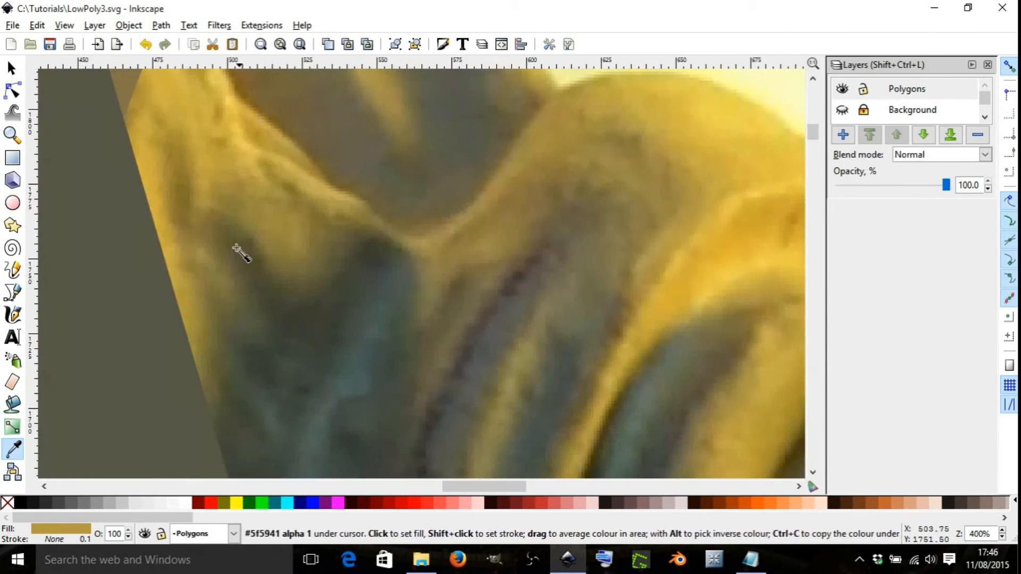
scroll(235, 246, "down", 3)
scroll(235, 181, "up", 2)
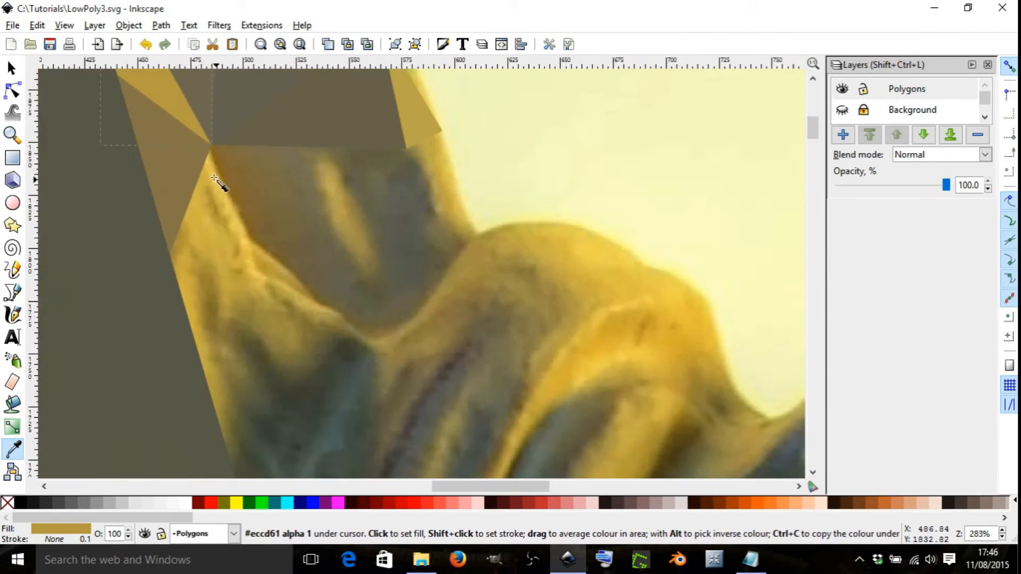
key("b")
left_click(215, 158)
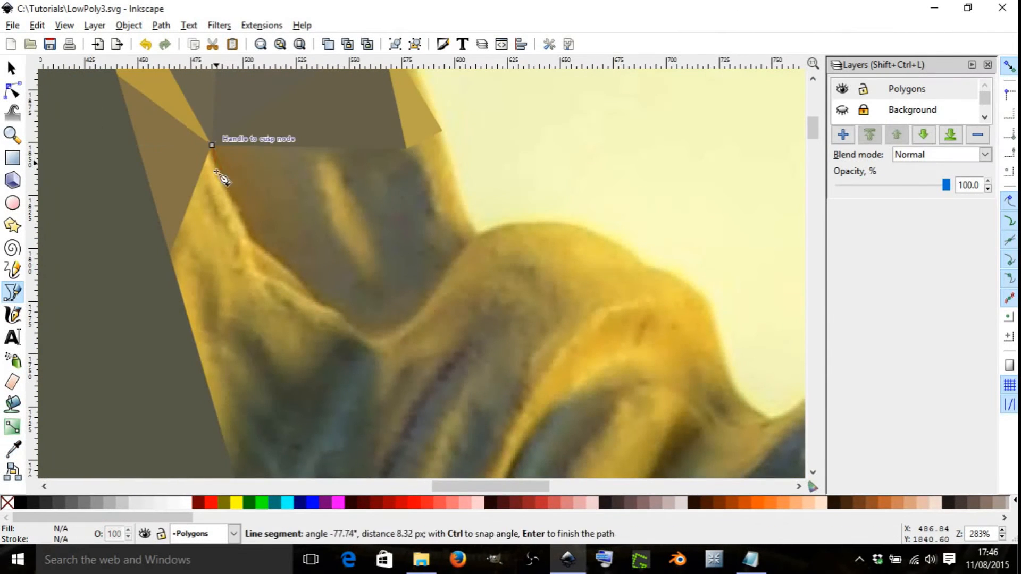
left_click(250, 246)
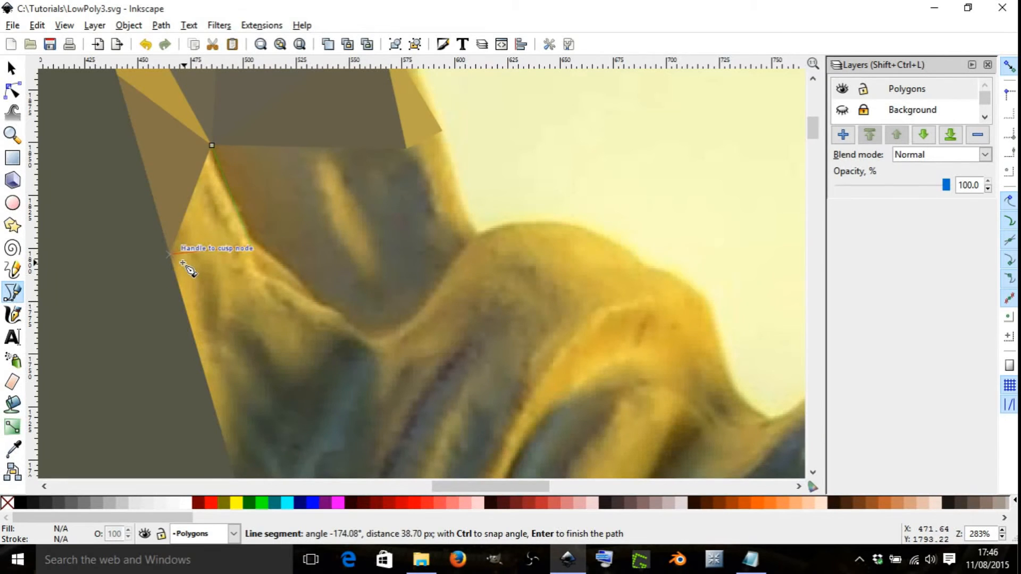
left_click(182, 263)
left_click(211, 152)
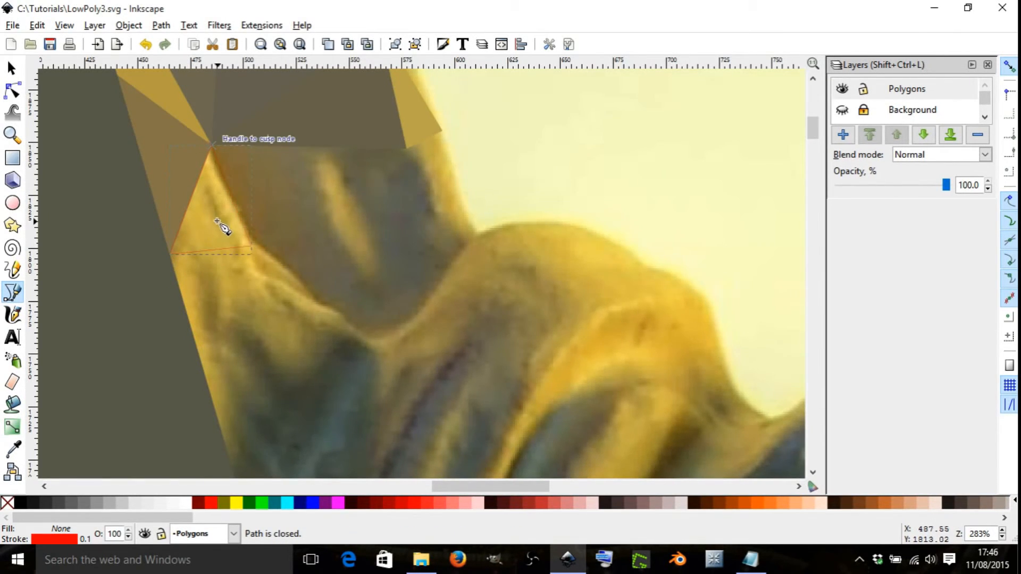
Step: Fill the bright strip triangle with the average colour sampled from the hair inside it and remove its red stroke
scroll(222, 227, "up", 3)
key("d")
left_click_drag(203, 219, 204, 248)
left_click(8, 503, "shift")
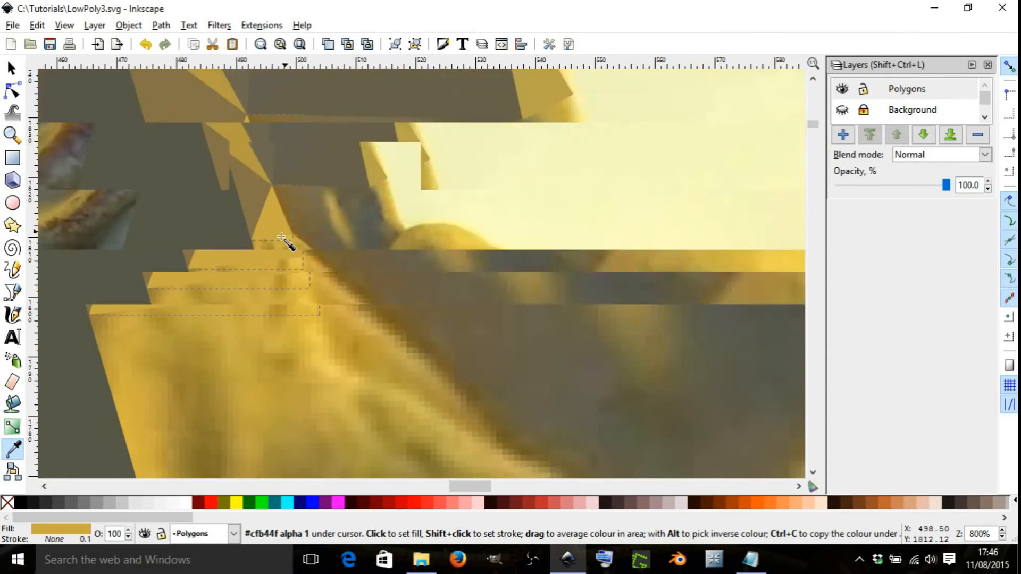
Step: Draw a long triangle from the bright strip triangle's base down the large central triangle's right edge, filled with its averaged colour and no stroke
scroll(281, 237, "down", 10)
scroll(285, 155, "down", 3)
scroll(281, 138, "up", 4)
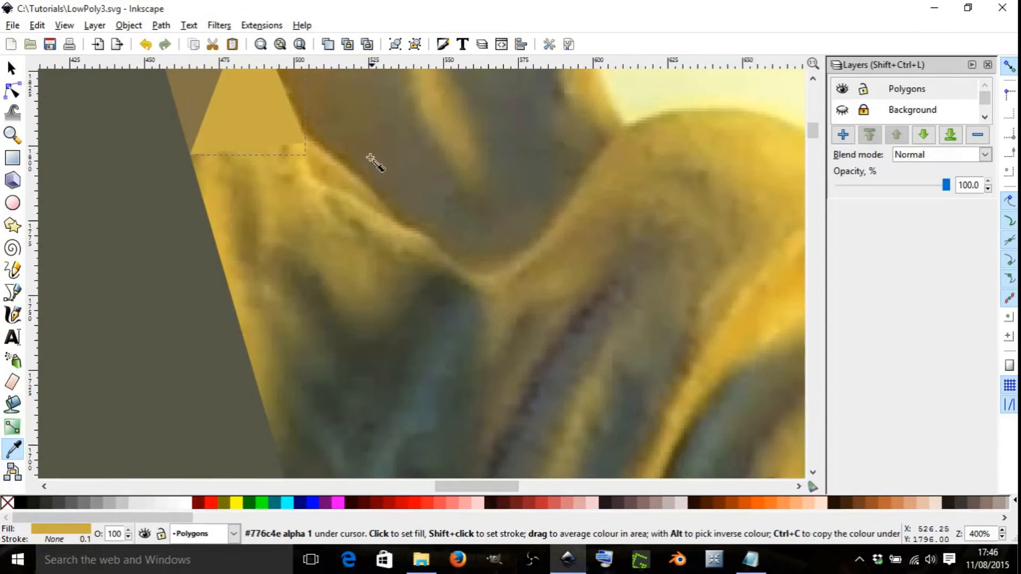
key("b")
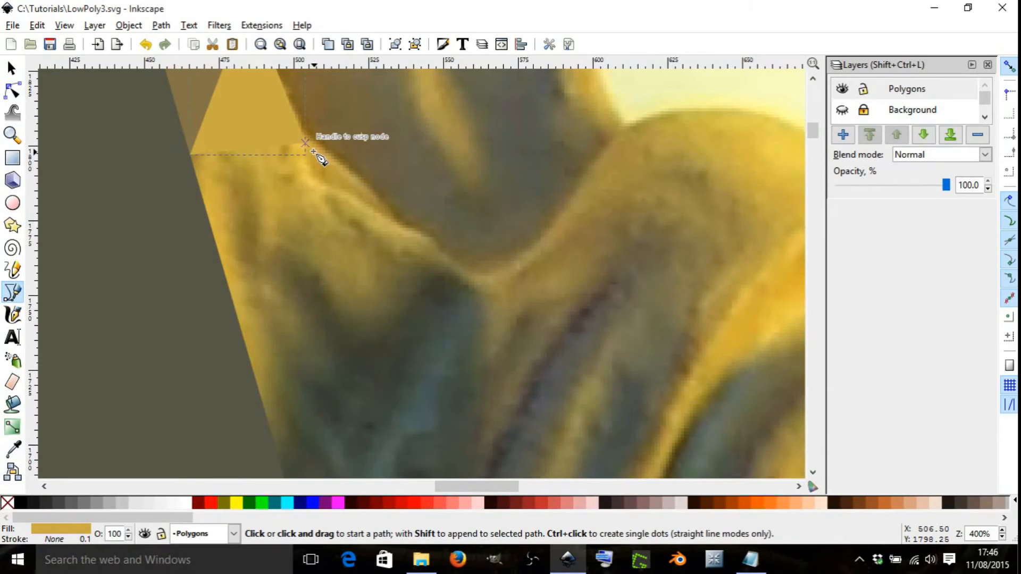
left_click(313, 152)
left_click(277, 449)
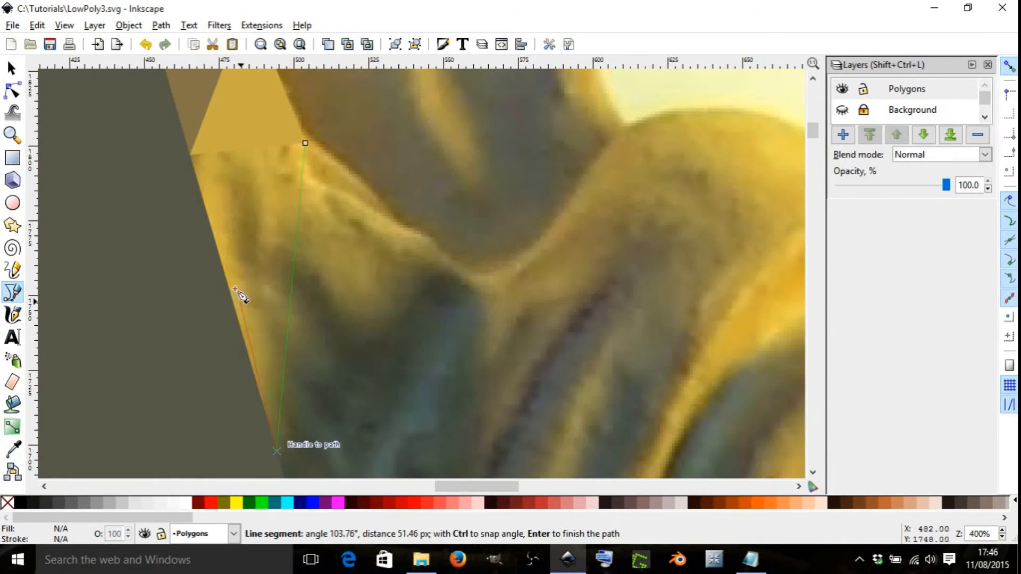
left_click(187, 157)
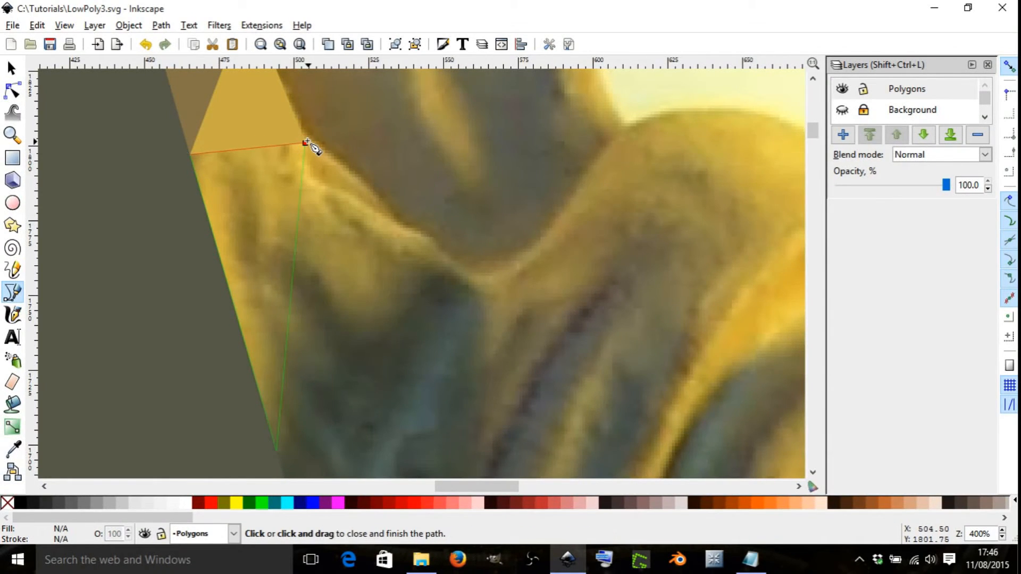
left_click(309, 150)
key("d")
left_click_drag(252, 212, 254, 234)
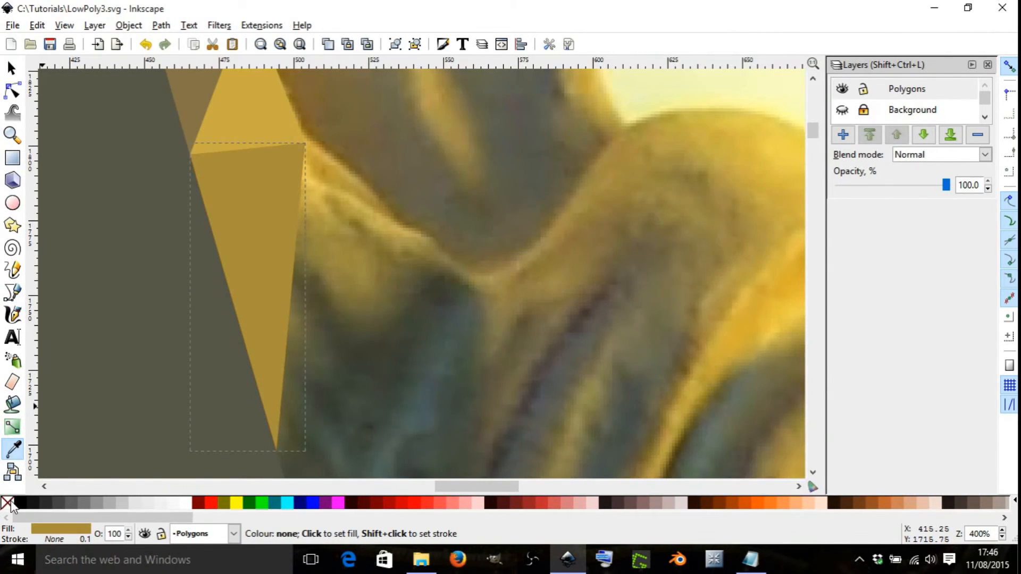
Step: Draw a closed triangle beside the long golden triangle, from its upper-right corner along the dark hollow's rim and back to its right edge
scroll(371, 250, "down", 3)
scroll(273, 237, "up", 3)
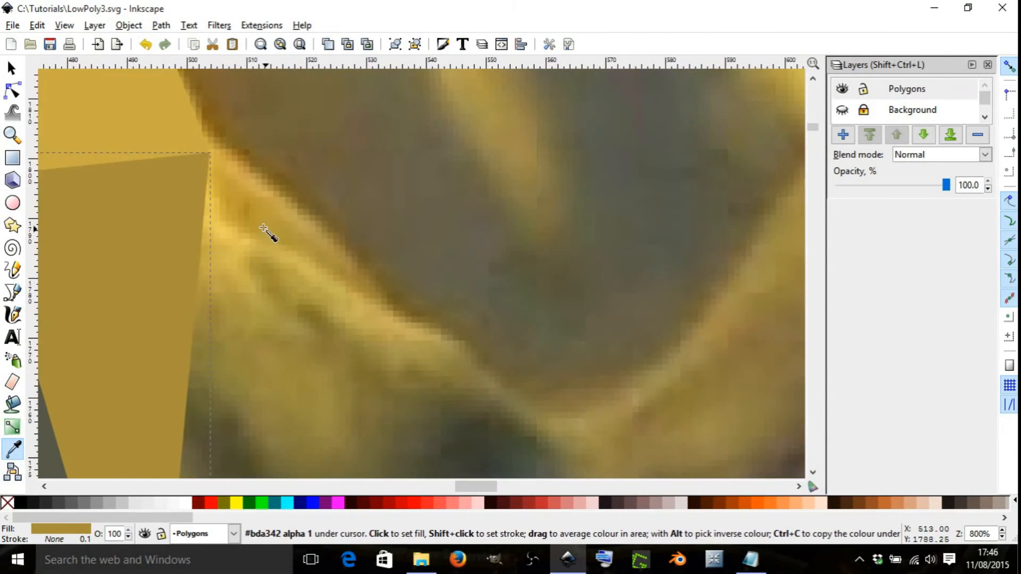
key("b")
left_click(221, 148)
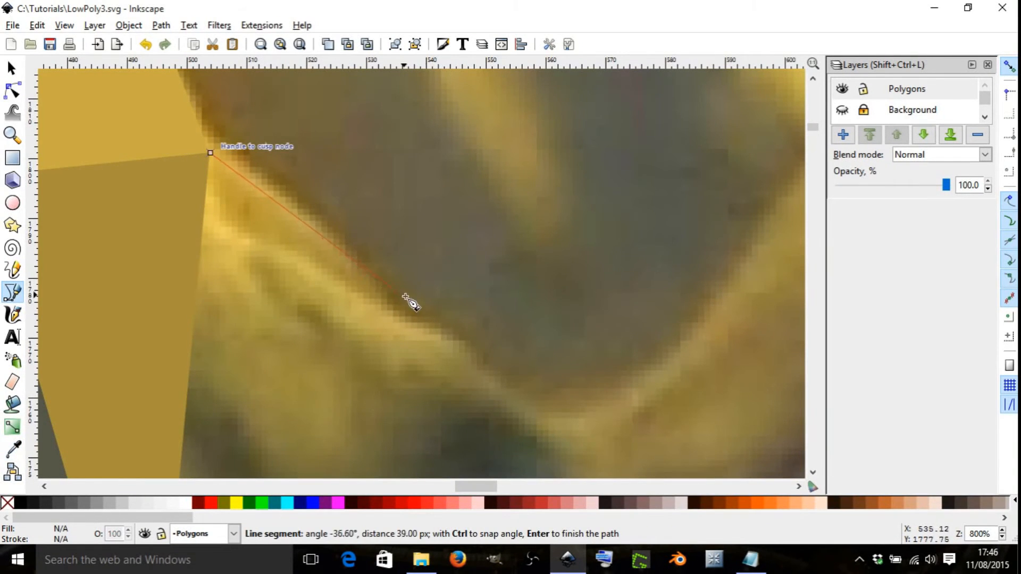
left_click(467, 353)
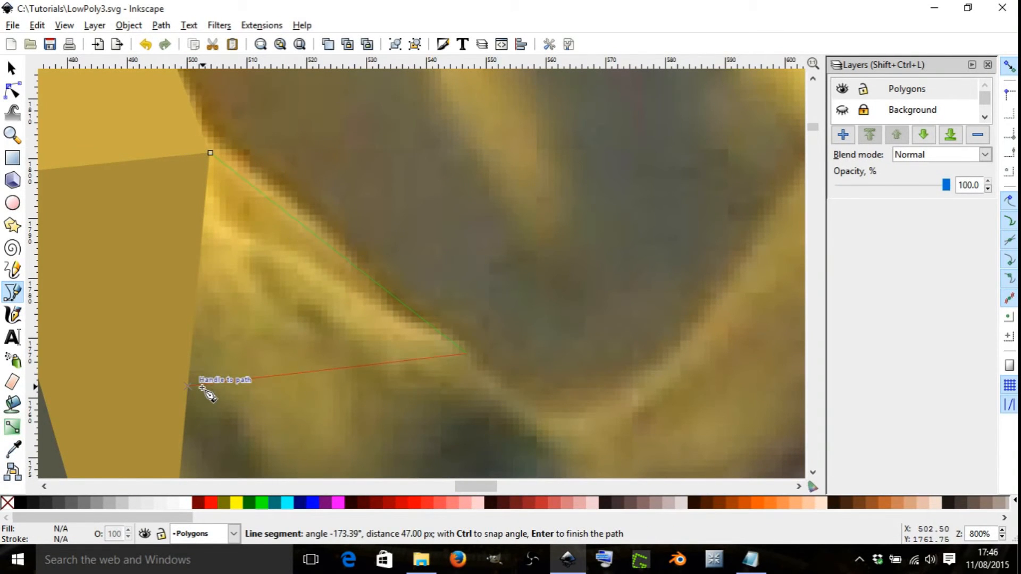
left_click(202, 387)
left_click(214, 155)
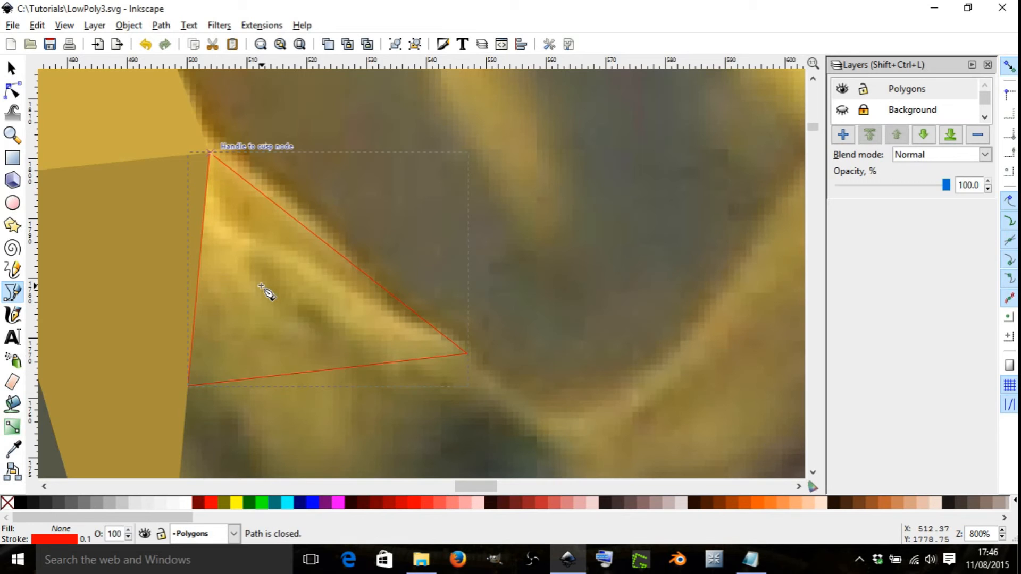
Step: Fill the hollow-rim triangle with the average colour sampled from the hair inside it and remove its red stroke
key("d")
left_click_drag(266, 291, 277, 304)
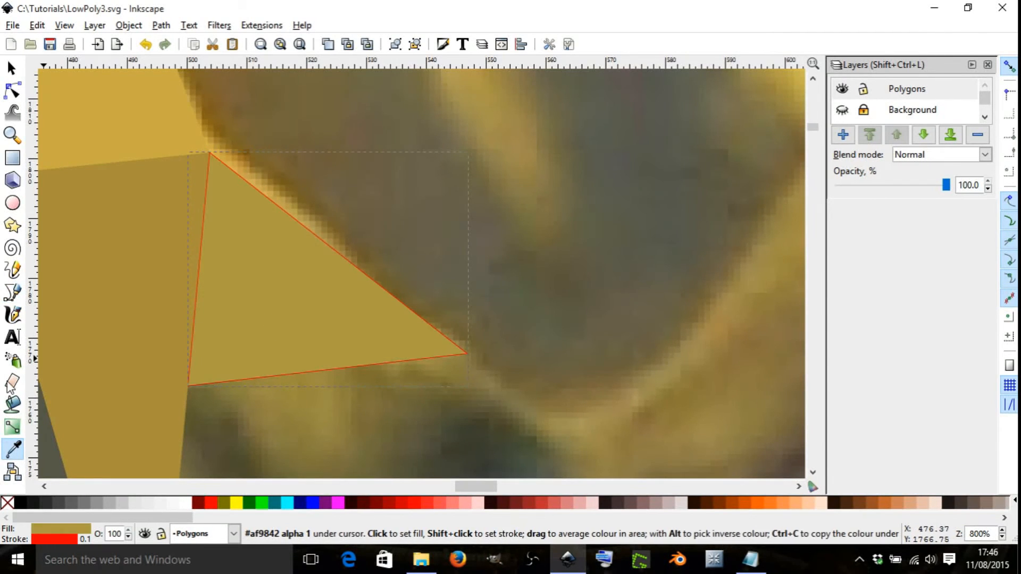
left_click(15, 507, "shift")
Step: Draw a triangle along the dark polygon's bottom edge down to the rim triangle's top corner, filled with its averaged colour and no stroke
scroll(303, 257, "down", 2)
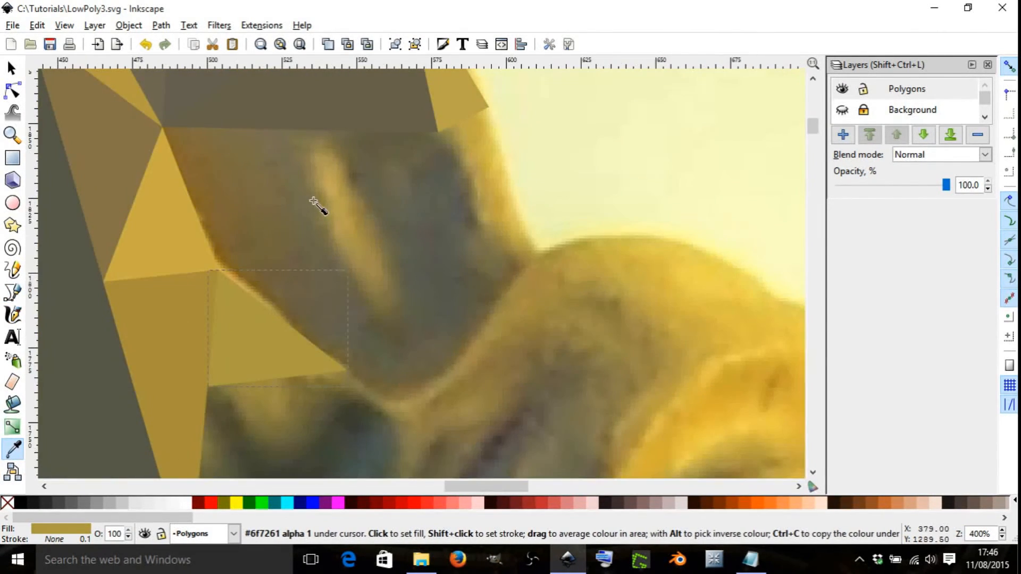
key("b")
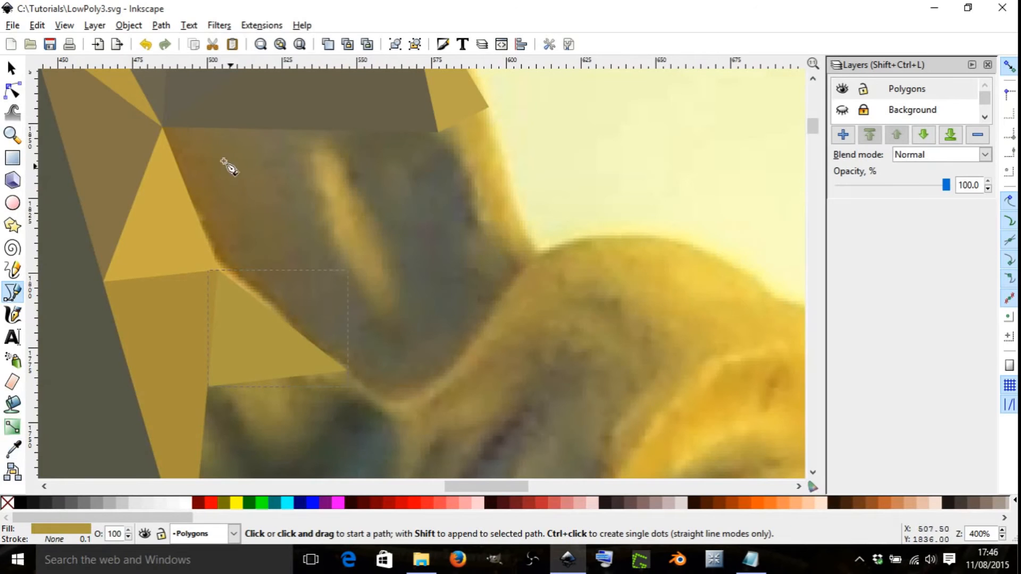
left_click(169, 132)
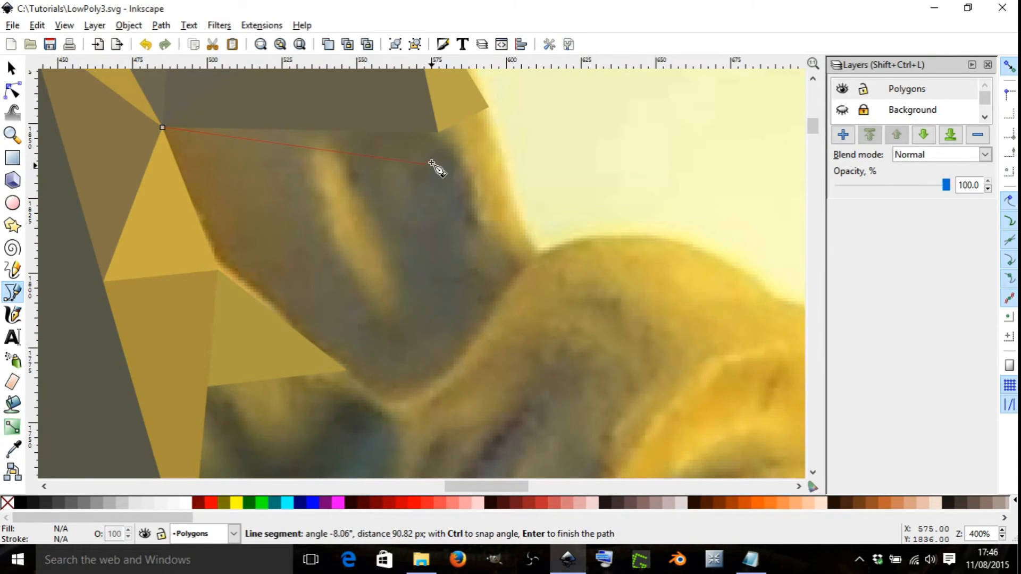
left_click(444, 140)
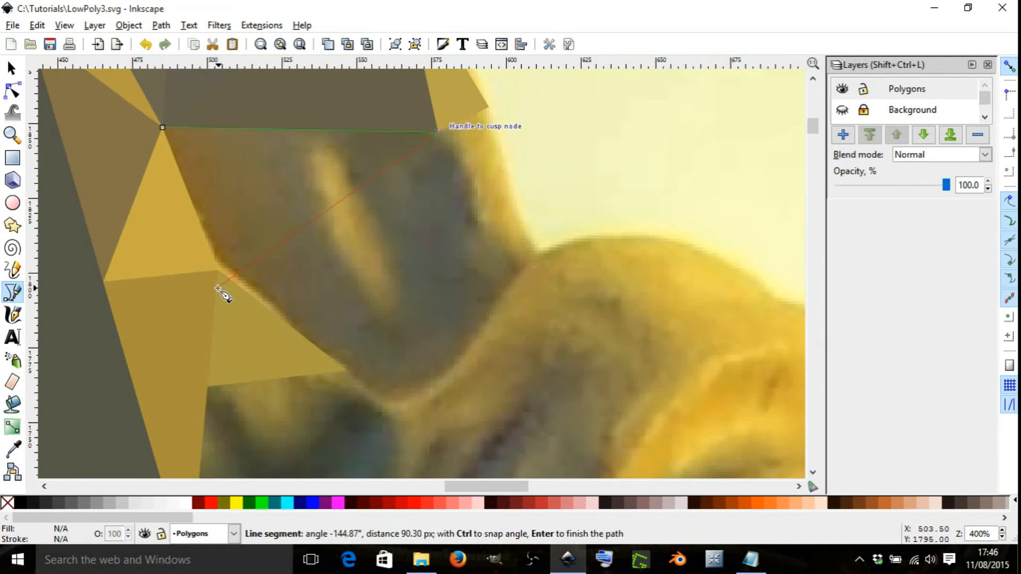
left_click(224, 276)
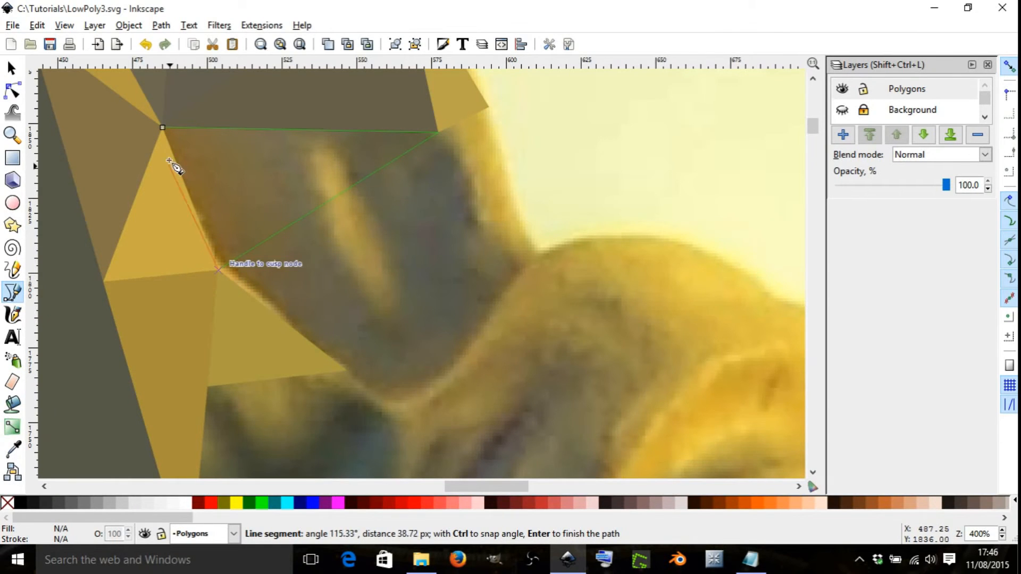
left_click(169, 132)
key("d")
left_click_drag(264, 194, 266, 222)
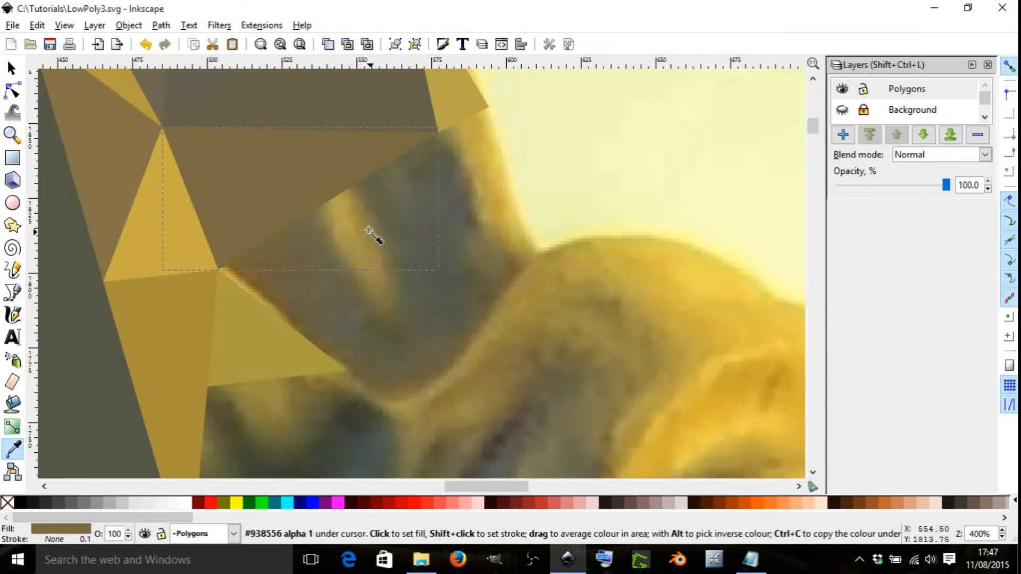
Step: Draw a triangle from the brown triangle's lower-edge midpoint to both ends of the rim triangle's upper edge, filled with its averaged colour and no stroke
scroll(371, 234, "down", 8)
scroll(333, 226, "up", 3)
scroll(324, 229, "down", 3)
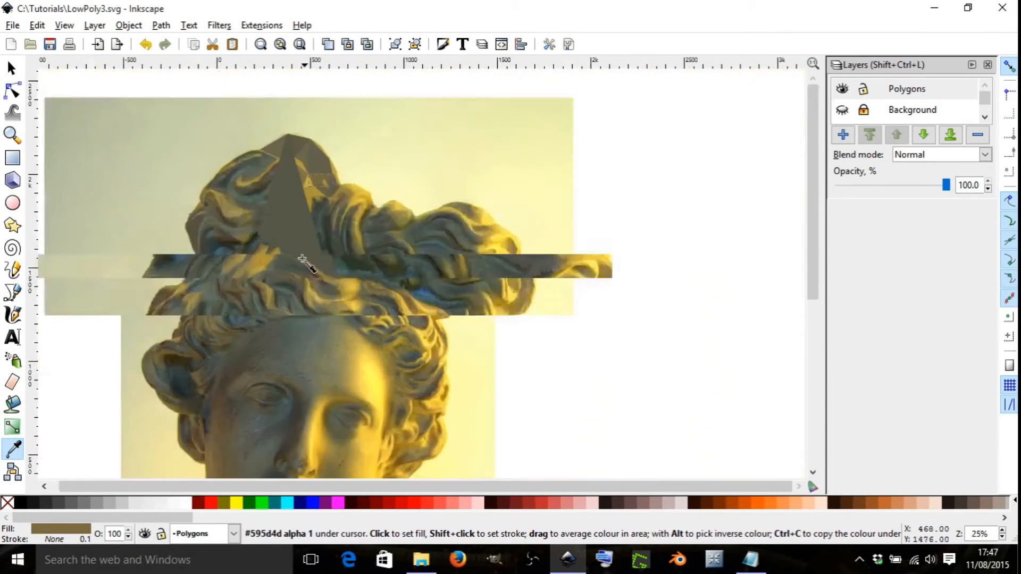
scroll(312, 221, "up", 3)
scroll(354, 164, "down", 3)
scroll(301, 242, "up", 3)
scroll(300, 241, "up", 6)
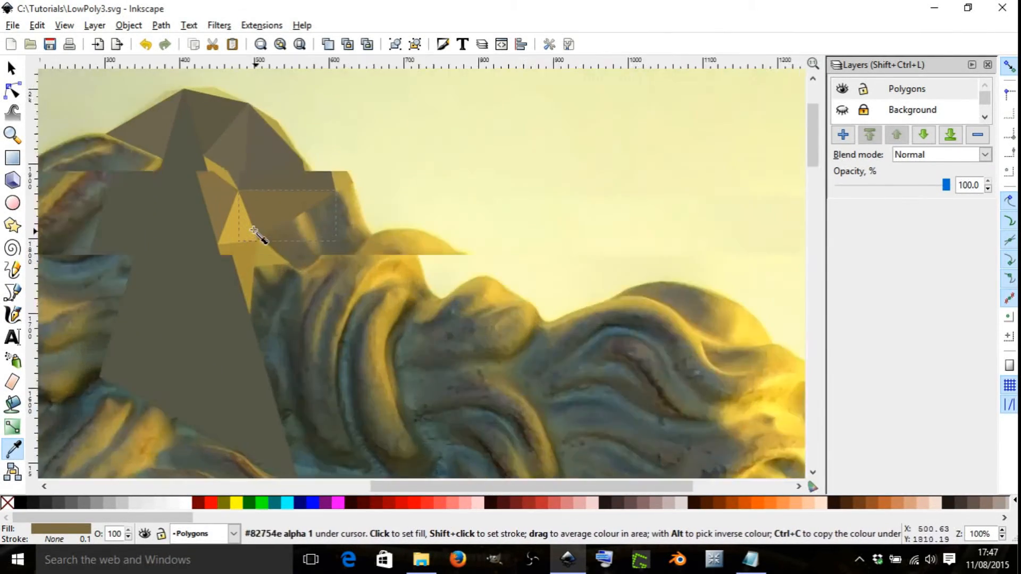
key("b")
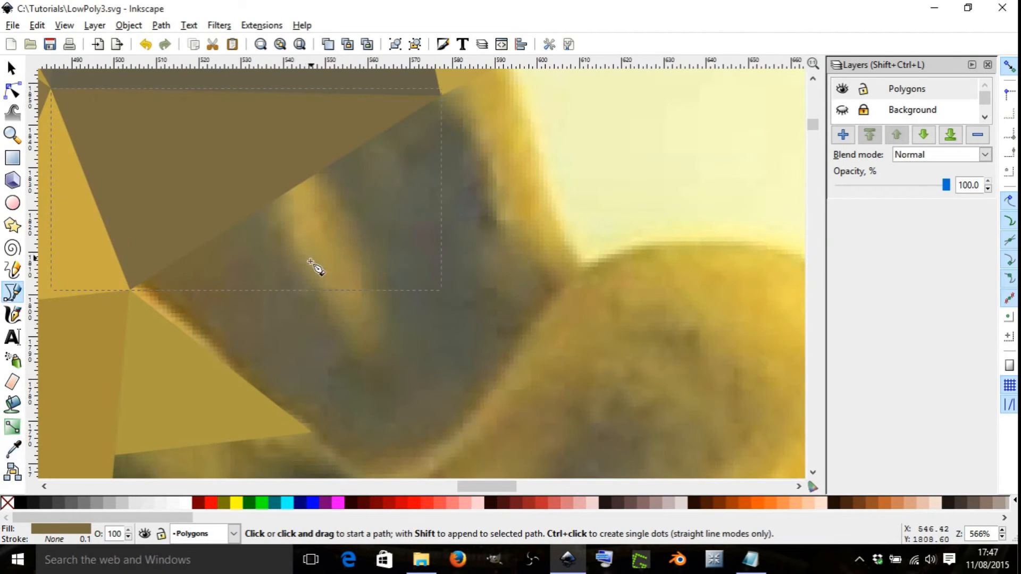
left_click(285, 193)
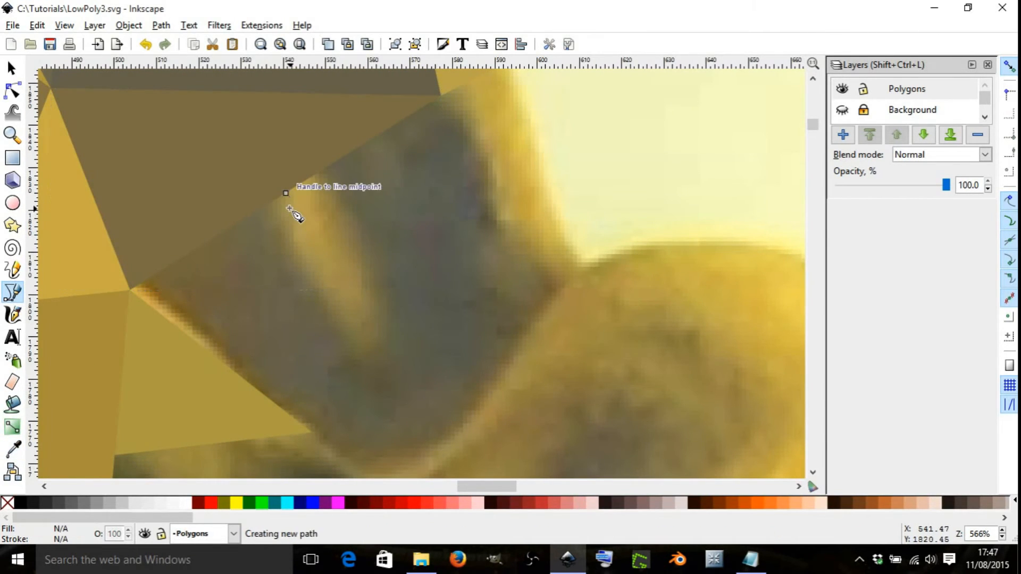
left_click(311, 430)
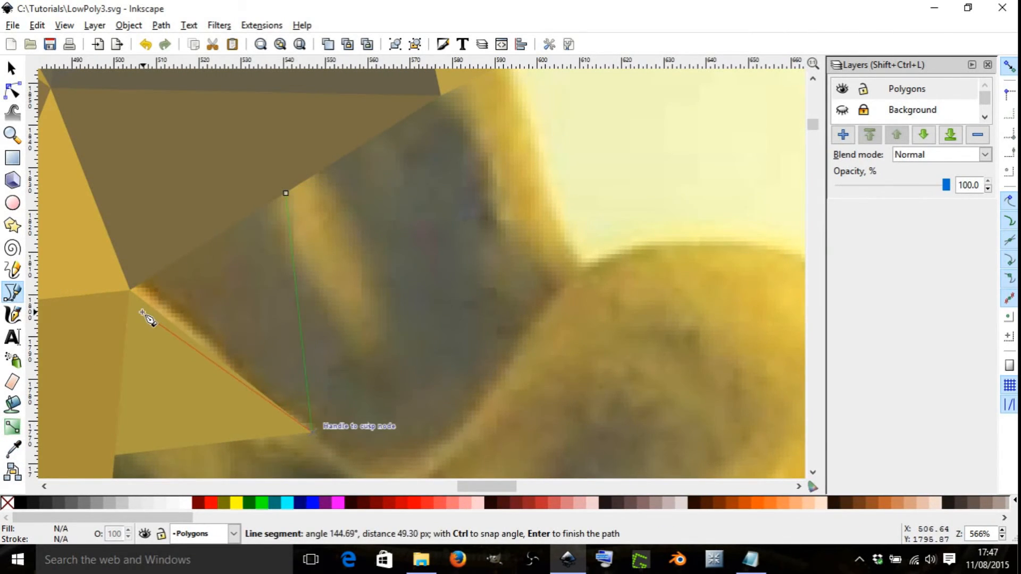
left_click(286, 193)
key("d")
left_click_drag(239, 296, 246, 342)
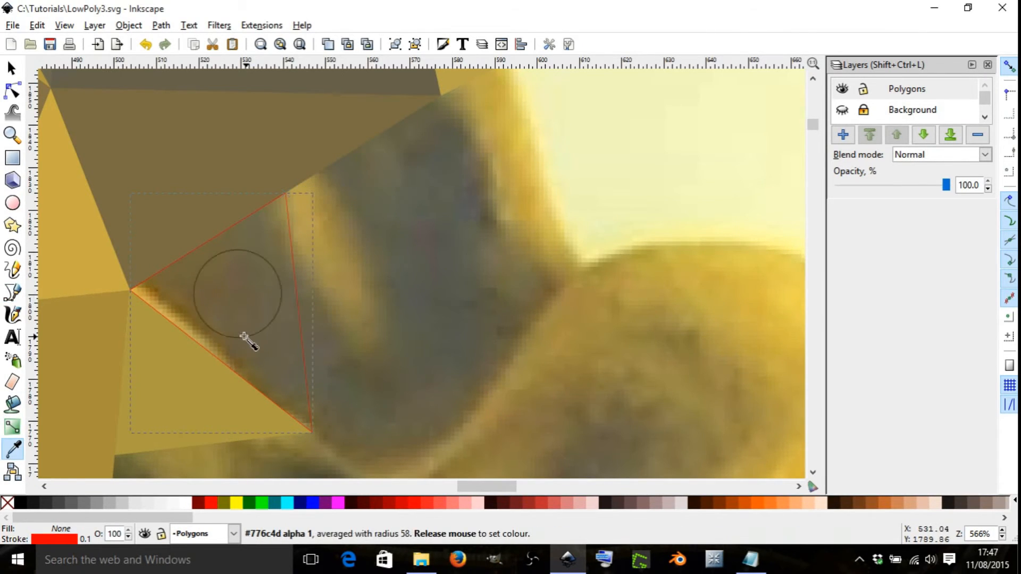
scroll(275, 308, "down", 9)
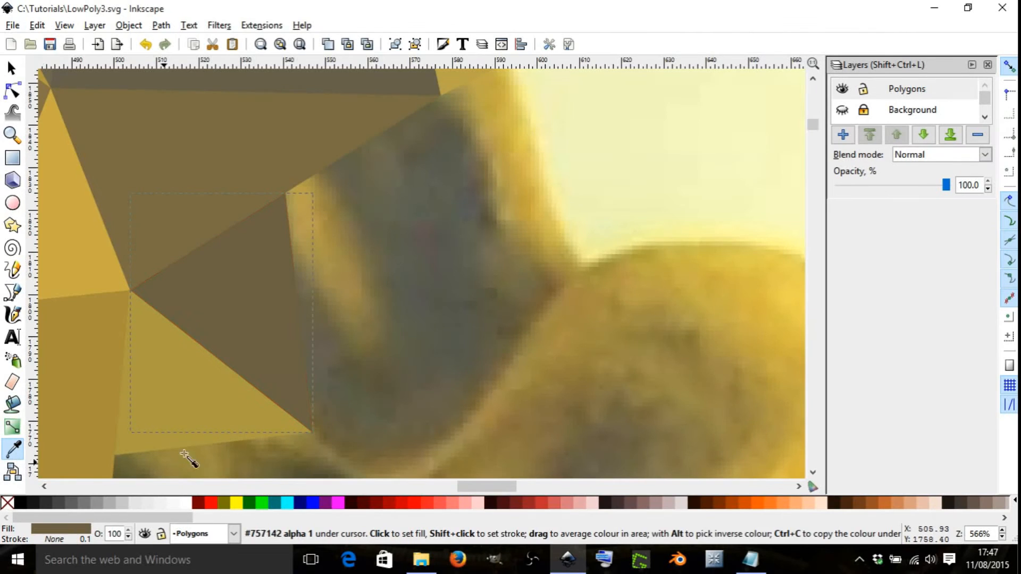
scroll(269, 326, "down", 3)
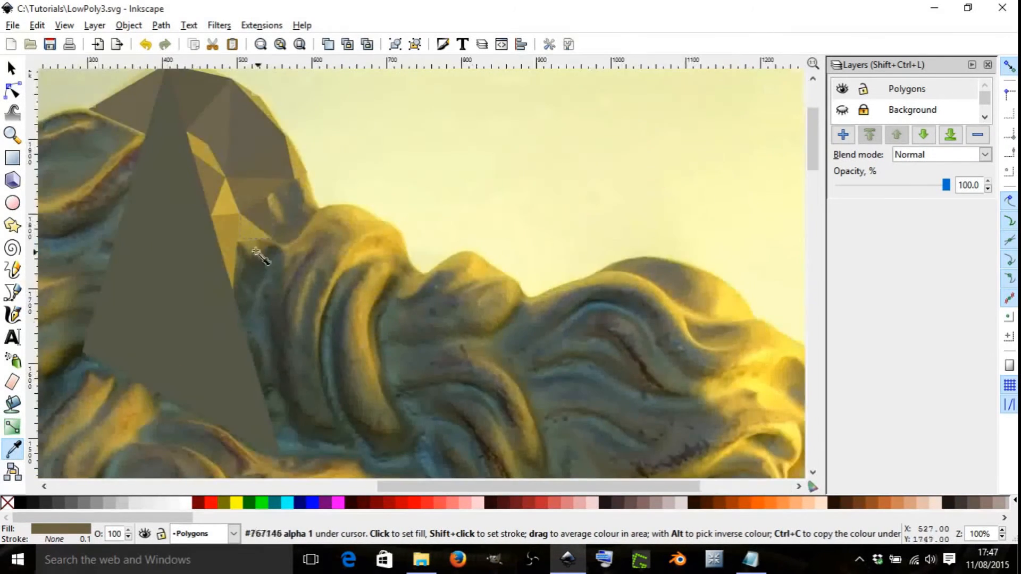
scroll(272, 387, "up", 5)
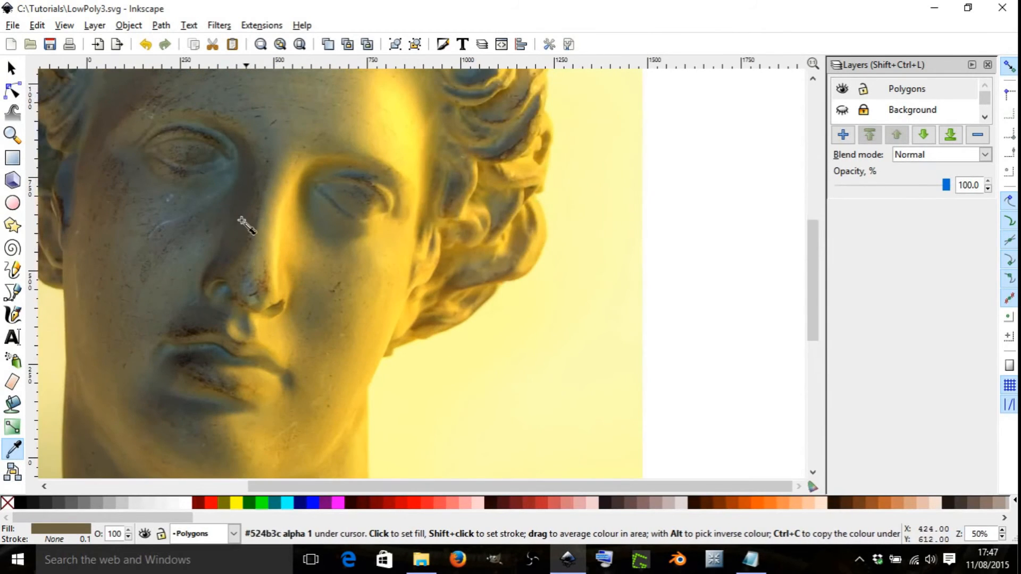
Step: Examine the statue's face and hair at different magnifications to judge where the remaining low-poly polygons should go
scroll(244, 221, "down", 2)
scroll(176, 160, "up", 2)
scroll(178, 187, "up", 2)
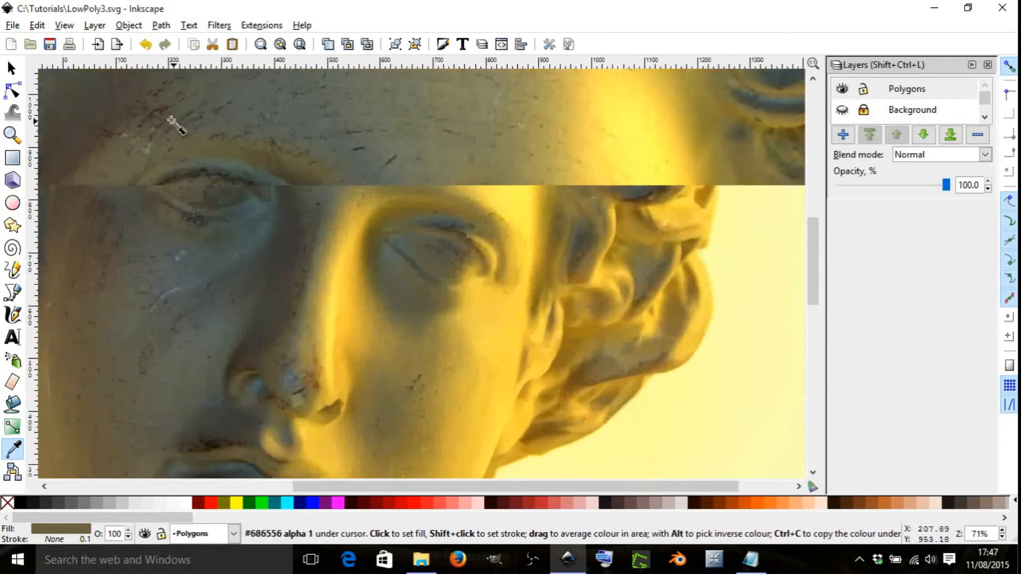
scroll(212, 199, "down", 4)
scroll(213, 200, "up", 1)
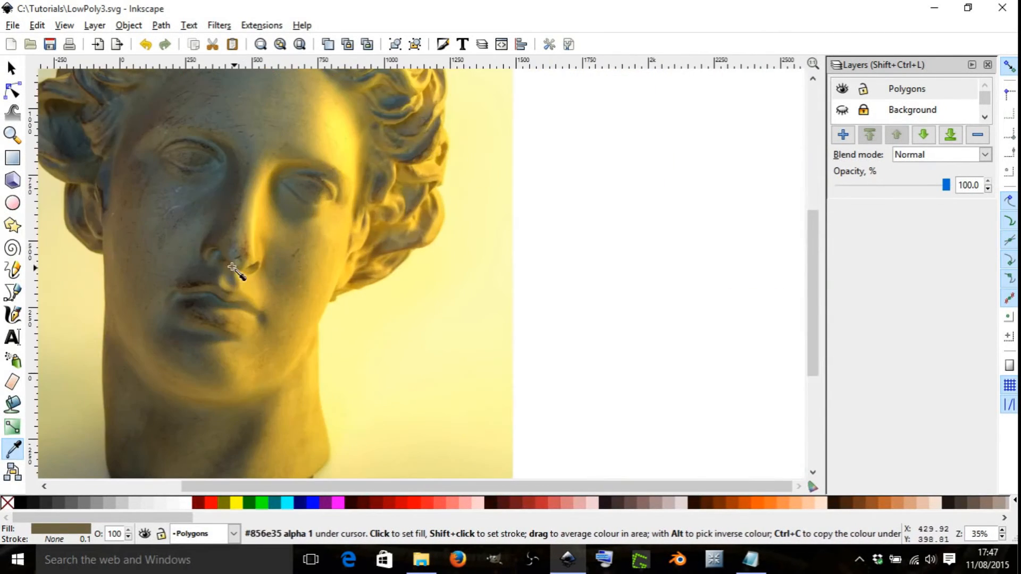
scroll(237, 274, "up", 1)
scroll(262, 287, "down", 3)
scroll(263, 259, "up", 1)
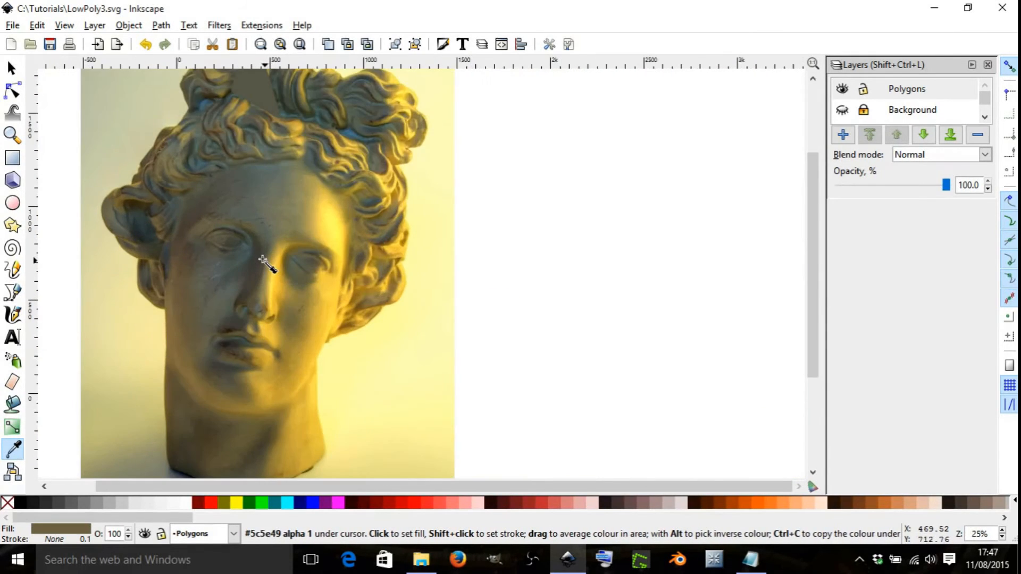
scroll(229, 191, "up", 1)
scroll(229, 199, "down", 1)
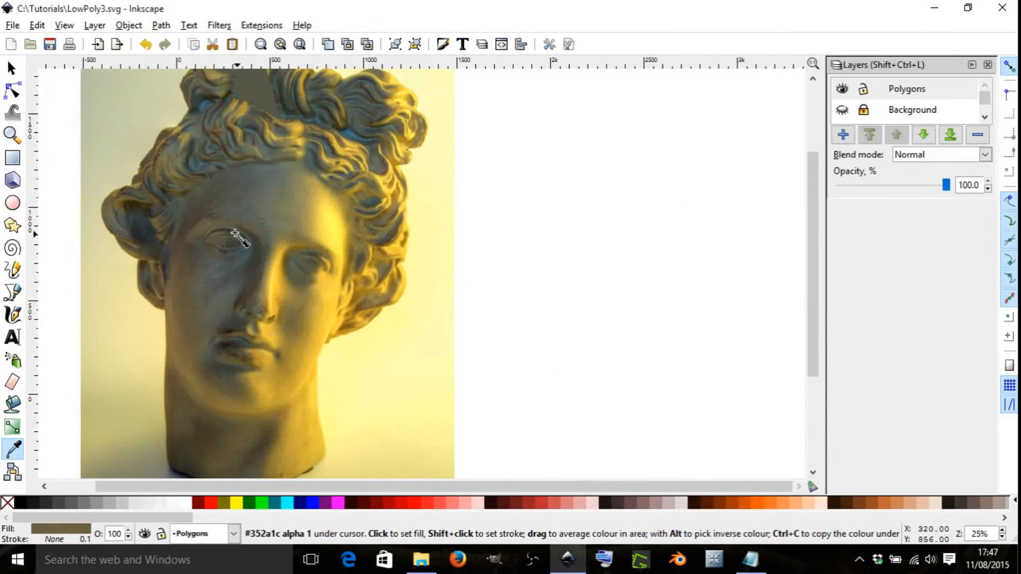
scroll(235, 234, "up", 2)
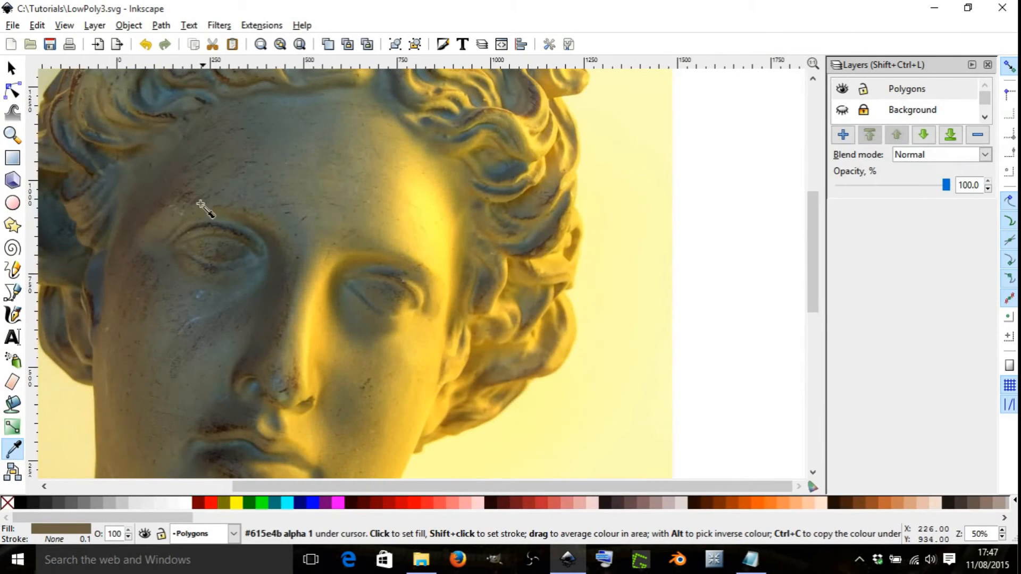
scroll(200, 205, "down", 3)
scroll(234, 207, "up", 1)
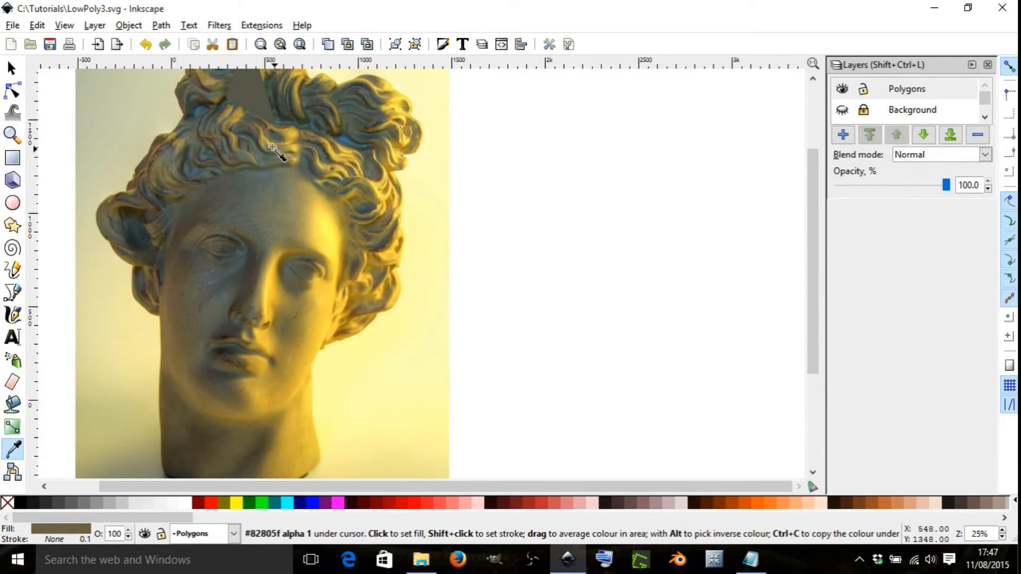
scroll(274, 117, "up", 4)
scroll(292, 186, "down", 4)
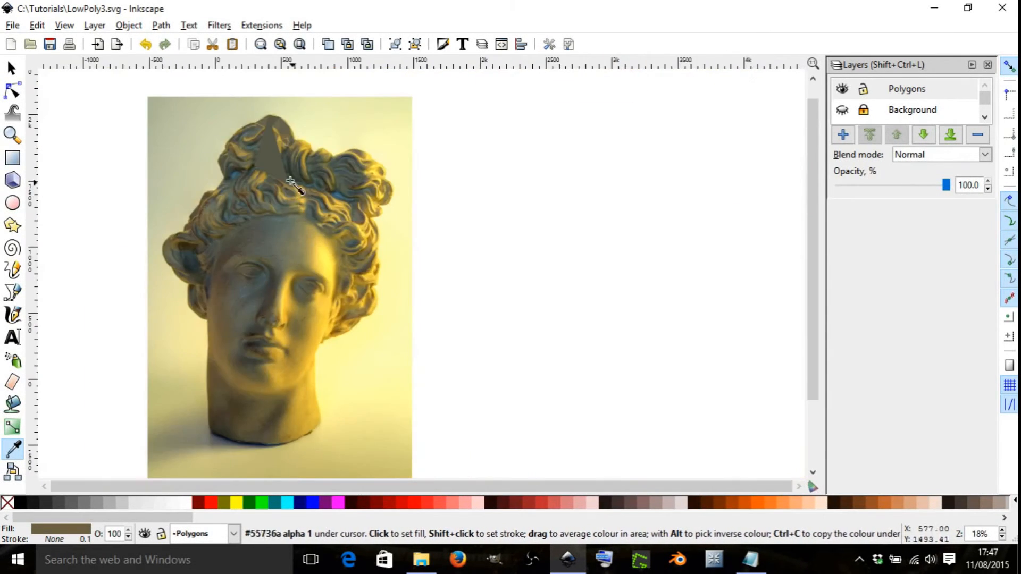
scroll(293, 178, "up", 1)
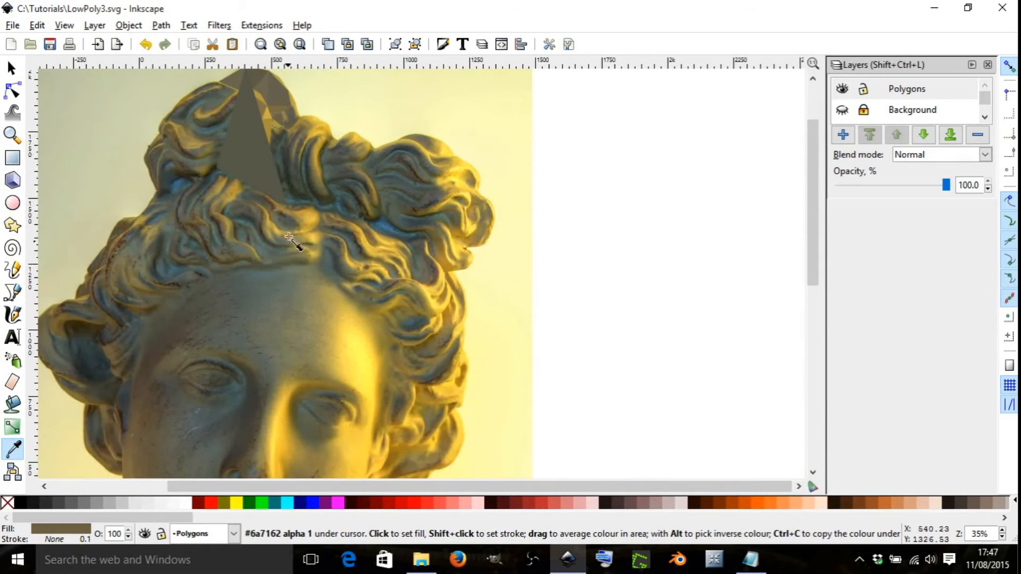
scroll(303, 213, "up", 1)
scroll(278, 231, "down", 2)
scroll(274, 232, "up", 2)
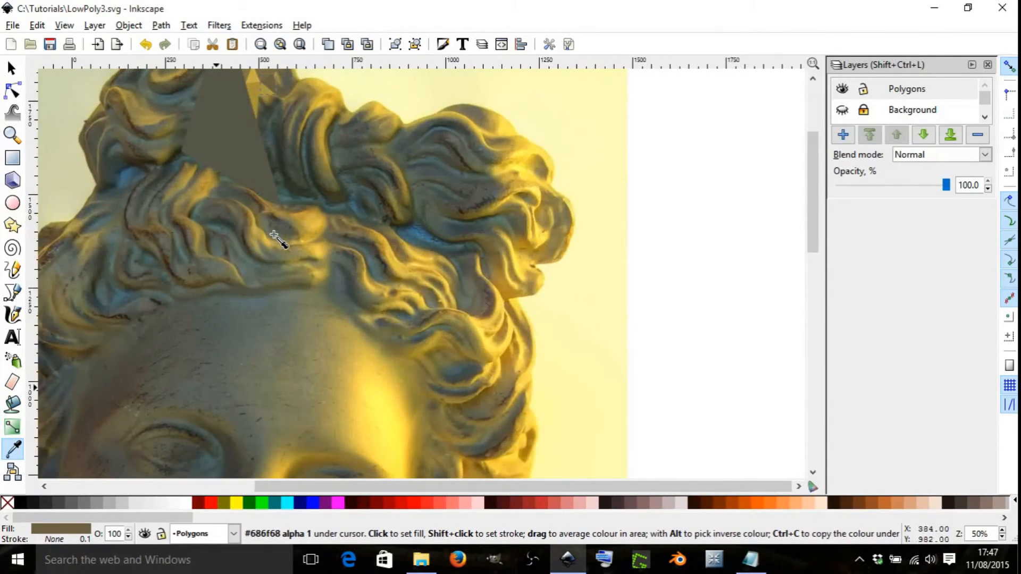
scroll(280, 239, "down", 2)
scroll(251, 278, "up", 2)
scroll(247, 277, "down", 2)
scroll(252, 242, "up", 1)
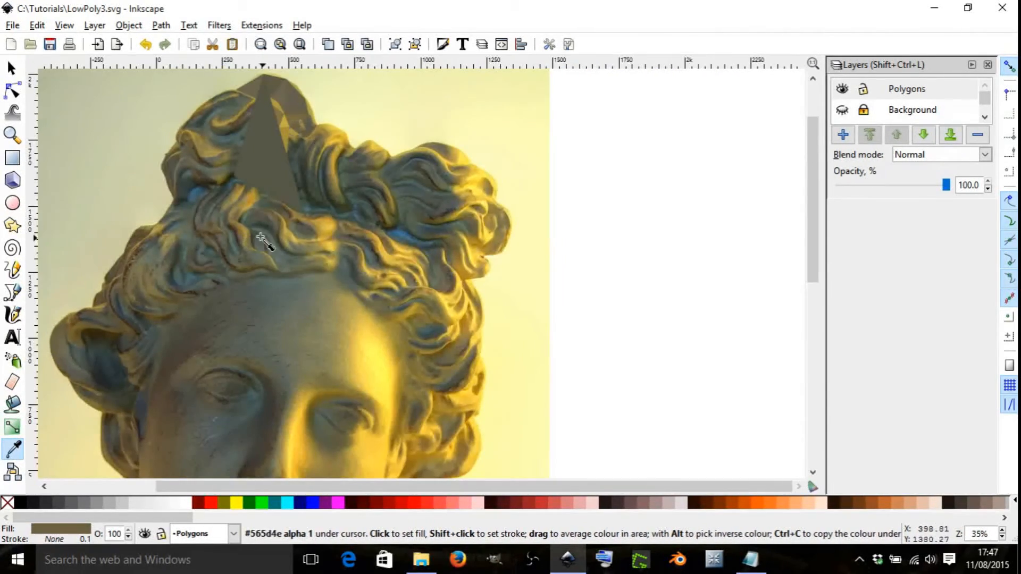
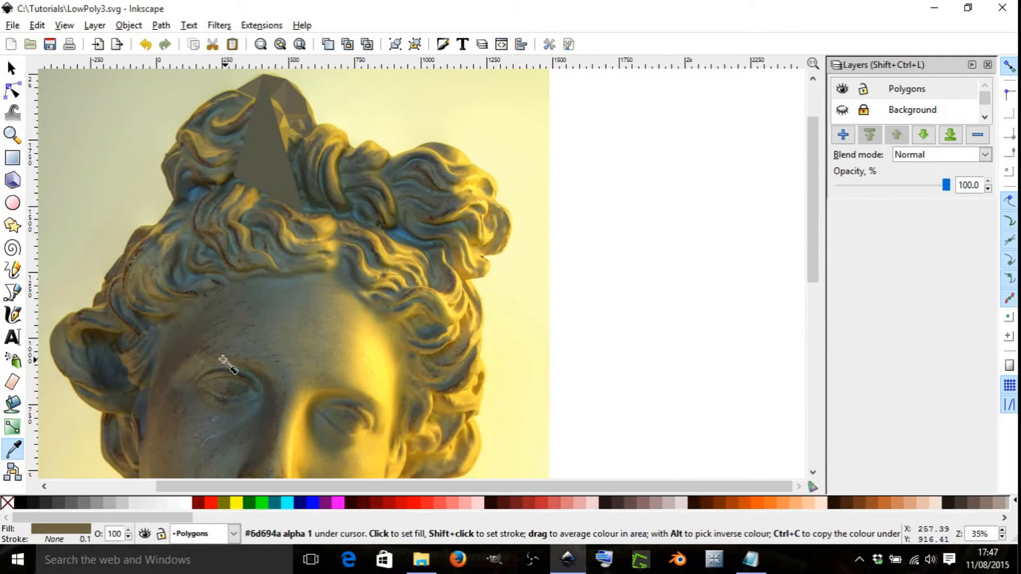
scroll(273, 285, "up", 1)
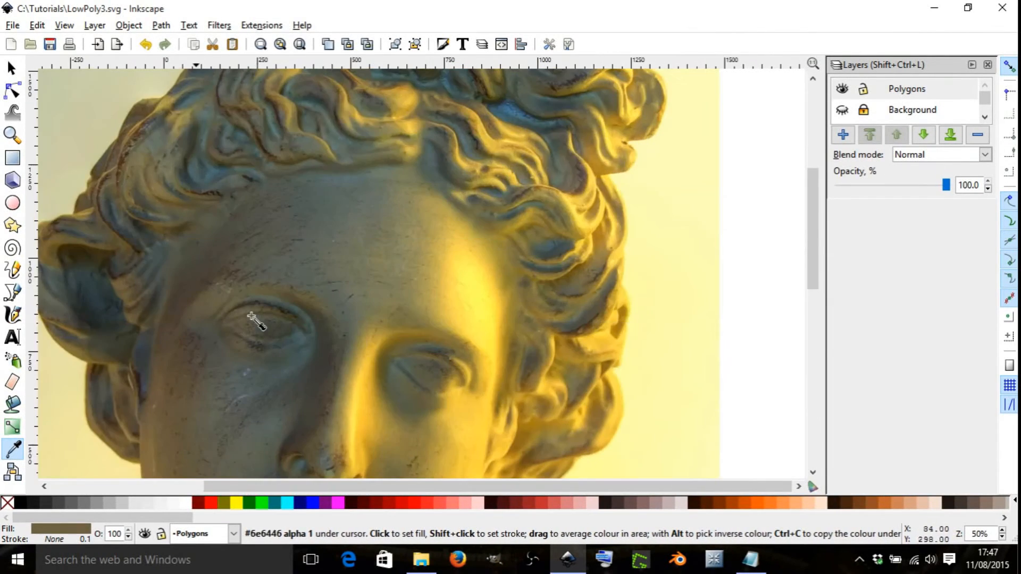
scroll(263, 315, "right", 2)
scroll(239, 315, "down", 2)
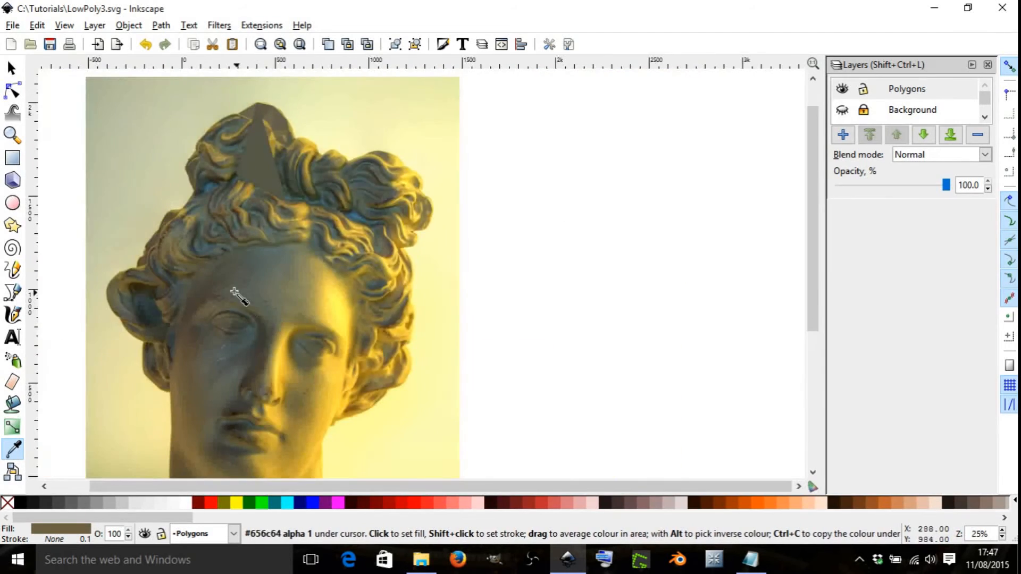
scroll(236, 295, "up", 2)
scroll(230, 327, "down", 2)
scroll(230, 324, "up", 2)
scroll(229, 323, "down", 2)
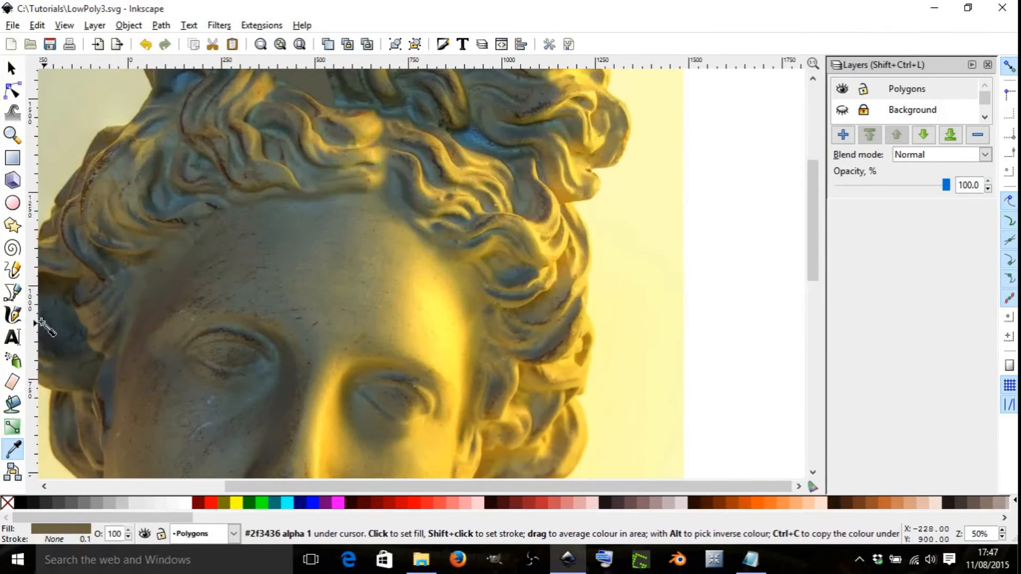
Step: Draw a closed triangle over the hair, from the two lower corners of the existing grey polygon down to the forehead's hairline
left_click(12, 292)
scroll(213, 319, "up", 2)
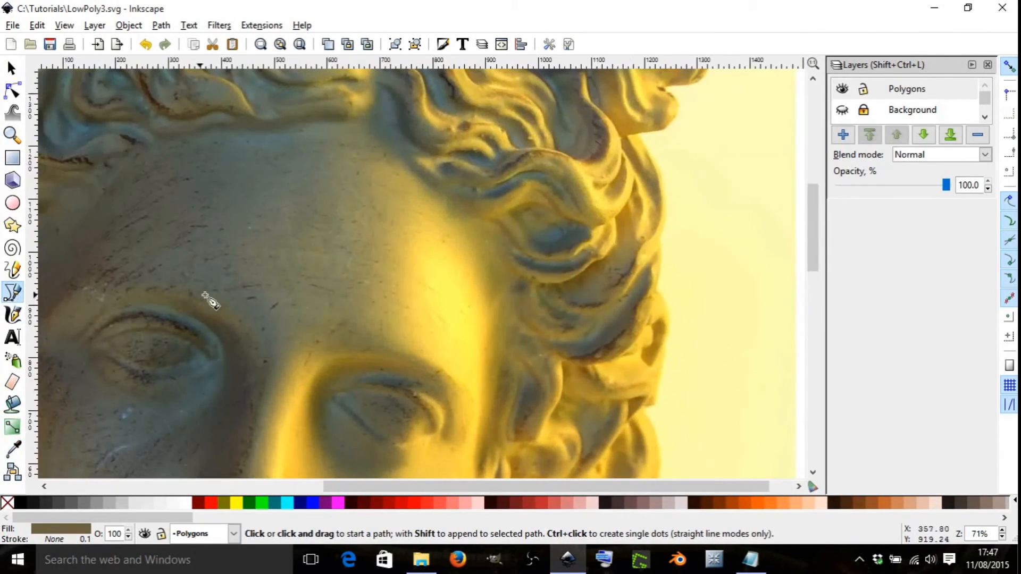
scroll(223, 337, "down", 2)
scroll(191, 326, "up", 1)
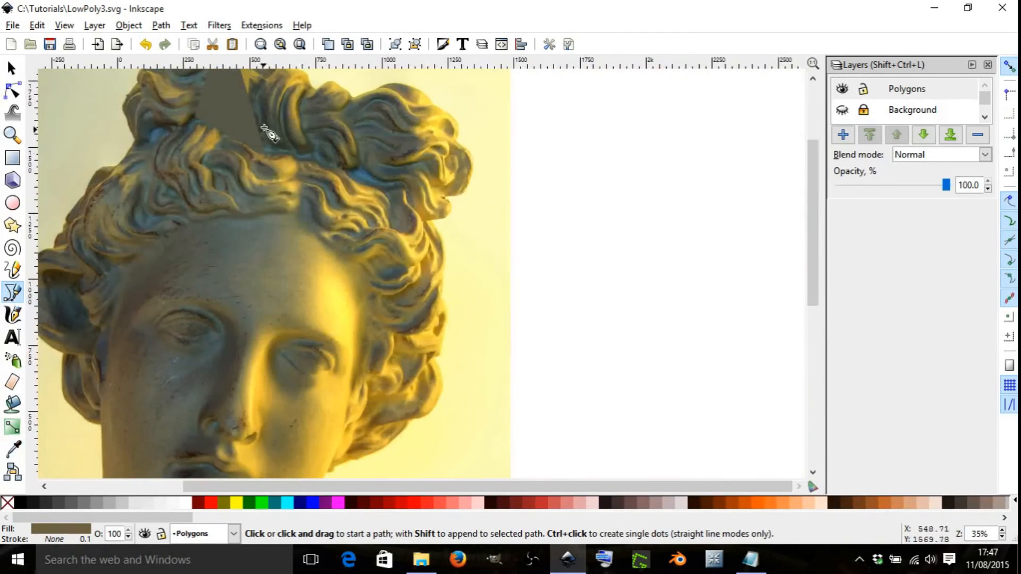
scroll(264, 130, "up", 4)
scroll(319, 221, "down", 2)
scroll(365, 209, "up", 2)
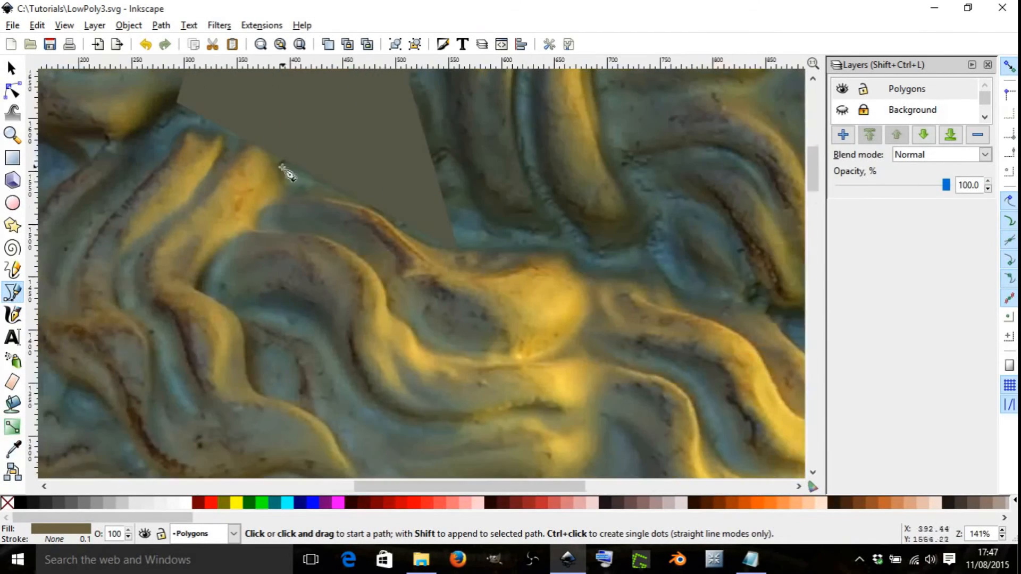
left_click(169, 118)
scroll(212, 279, "down", 4)
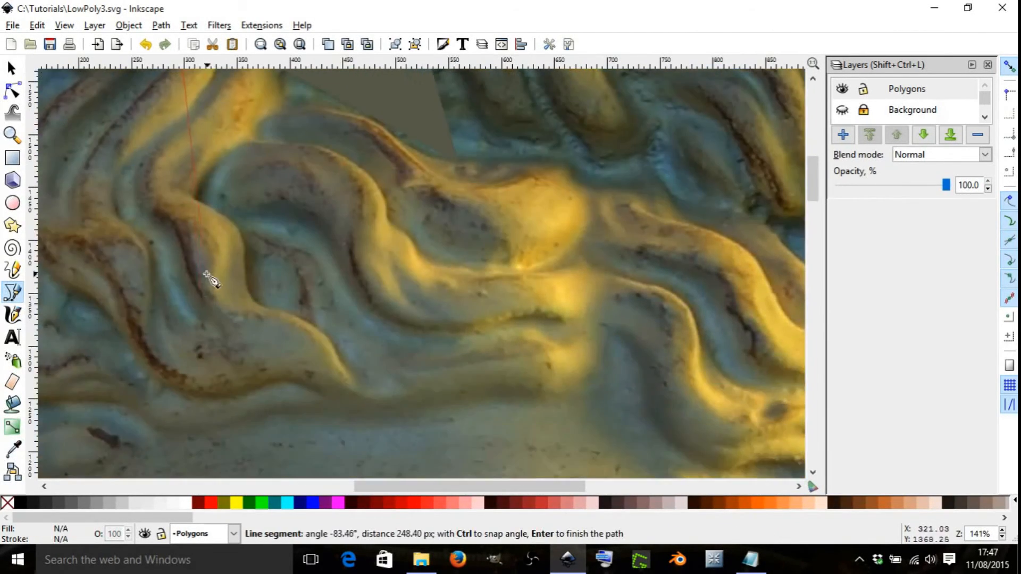
left_click(233, 421)
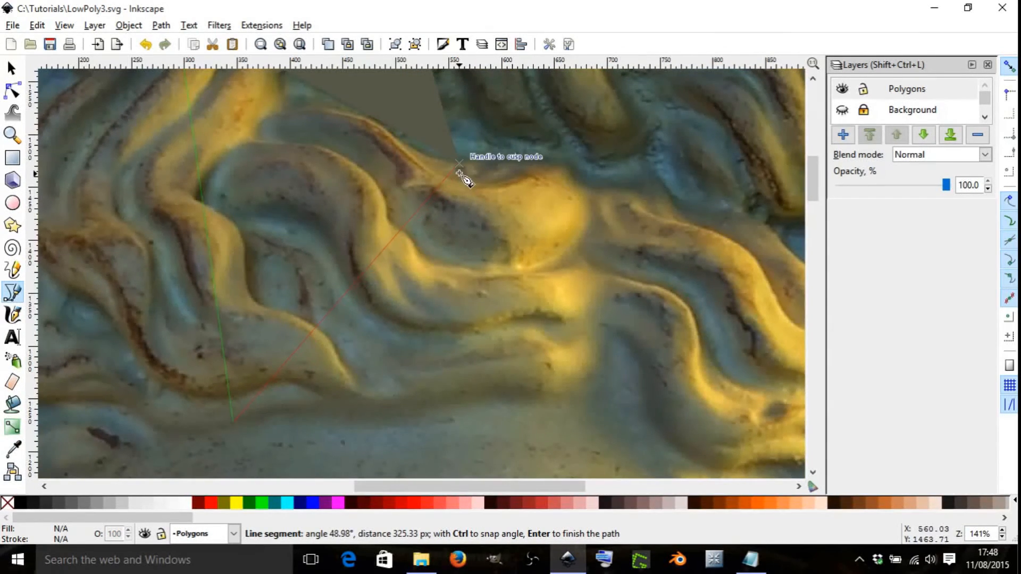
left_click(459, 172)
scroll(459, 172, "down", 3)
scroll(377, 182, "up", 2)
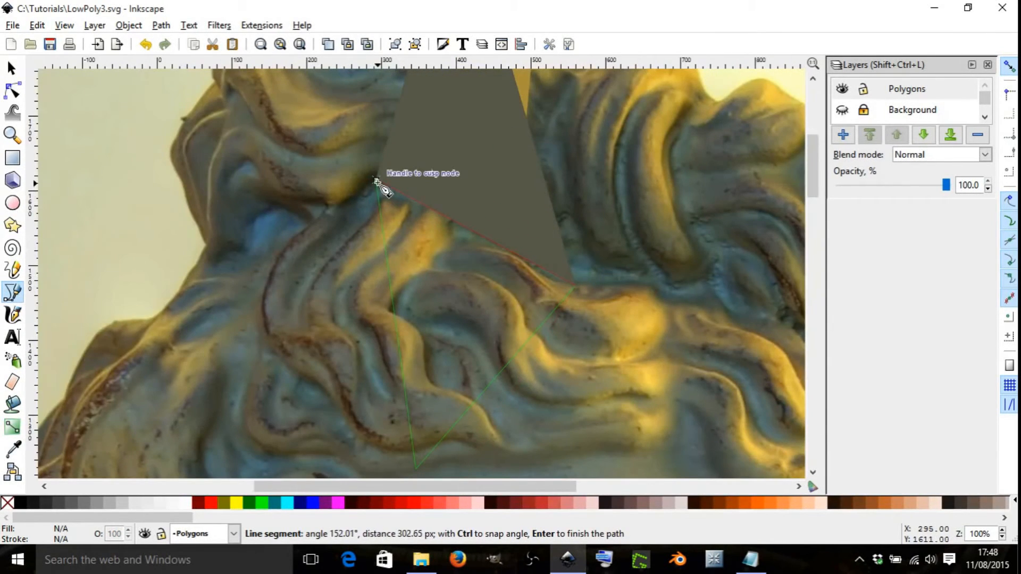
left_click(377, 183)
Step: Fill the new hair triangle with the average colour of the photo area inside it and remove its red stroke
scroll(403, 222, "up", 1)
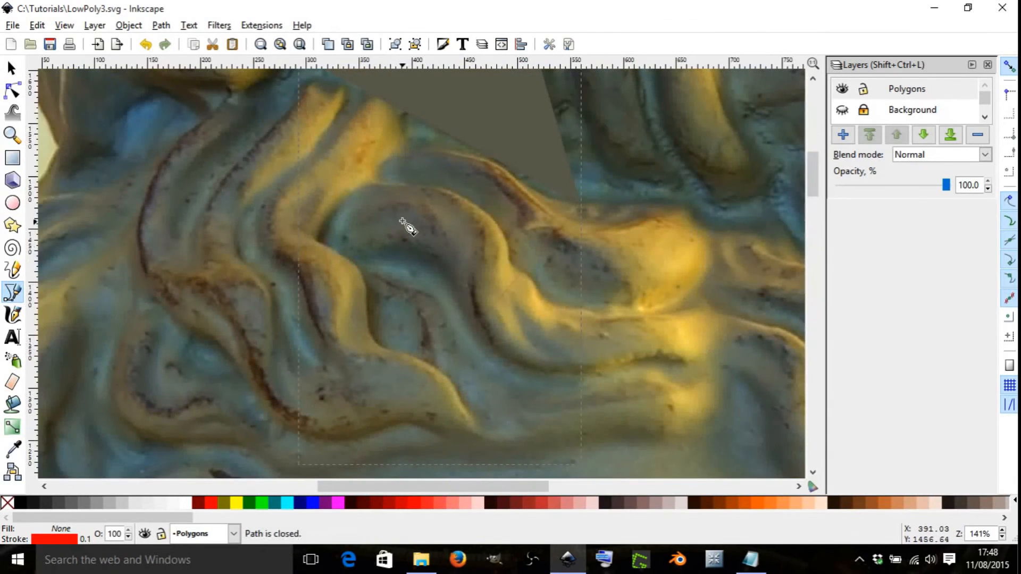
key("d")
left_click_drag(404, 217, 413, 255)
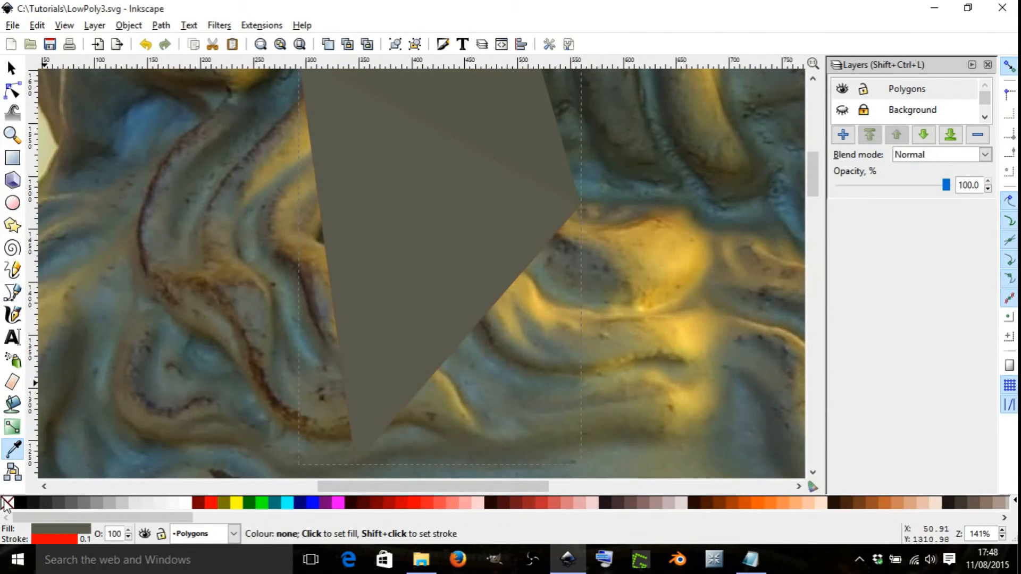
Step: Draw an adjoining triangle between the hair triangle's slanted right edge and the hairline, and fill it with the averaged photo colour without a stroke
scroll(343, 249, "down", 5)
scroll(365, 251, "up", 3)
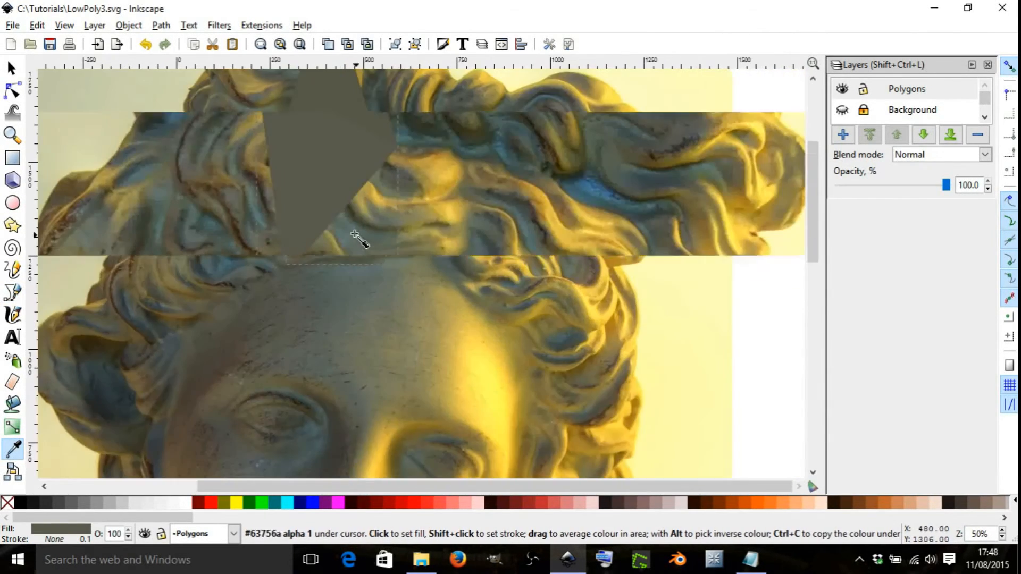
key("b")
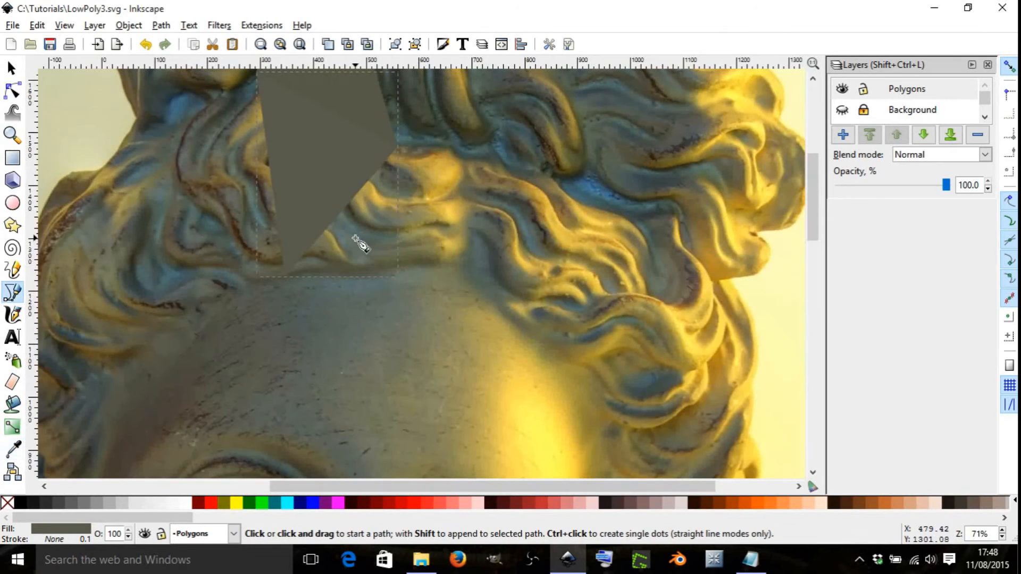
left_click(404, 154)
left_click(395, 278)
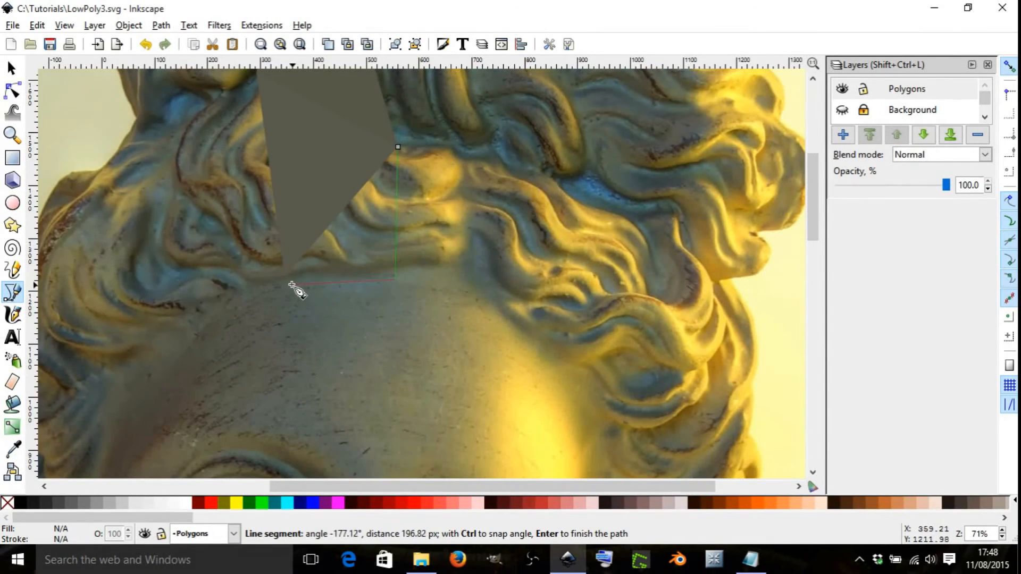
left_click(287, 277)
left_click(399, 147)
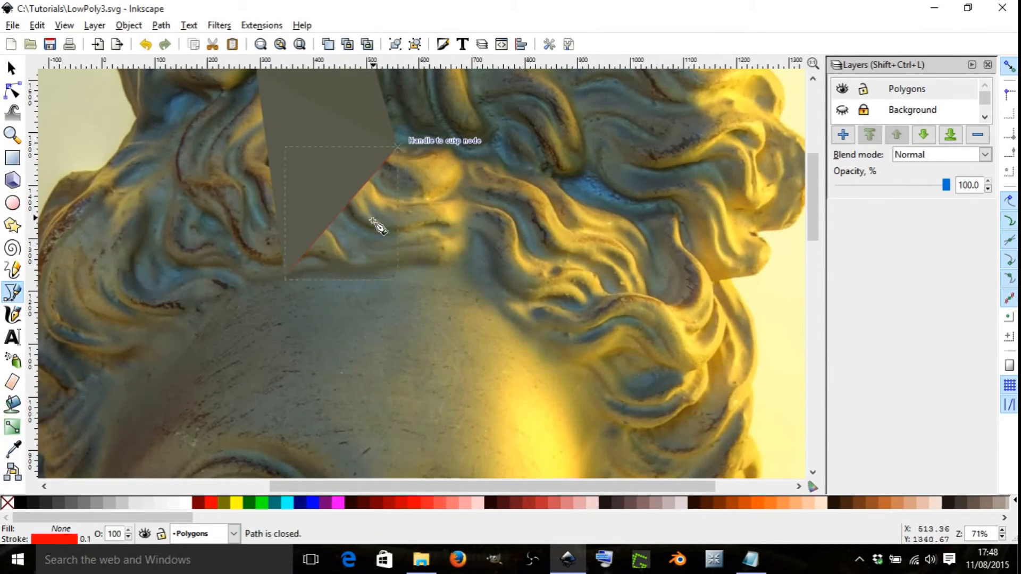
key("d")
left_click_drag(368, 250, 366, 268)
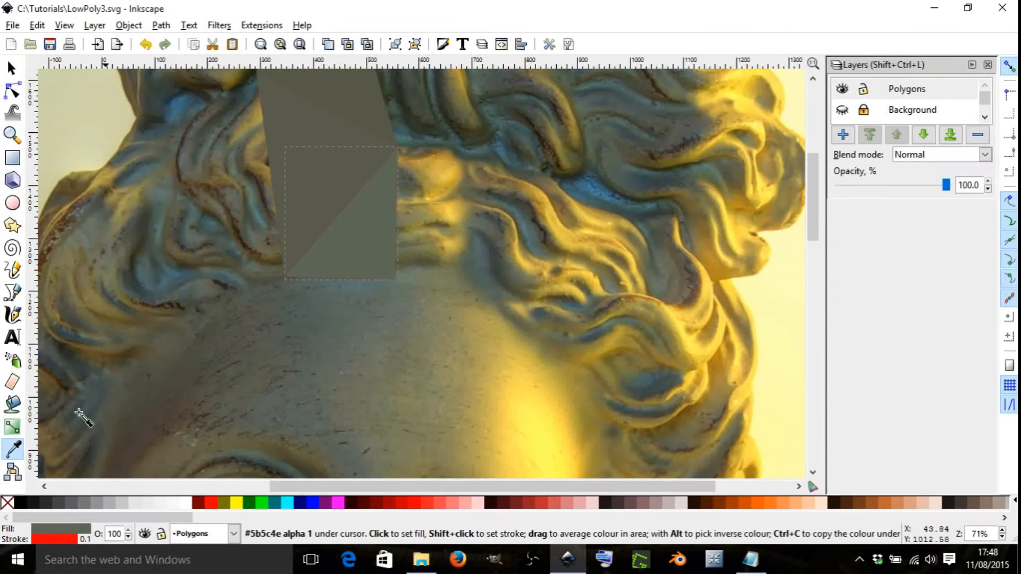
left_click(7, 502, "shift")
Step: Draw a forehead triangle from the two hairline corners down to the left brow, and fill it with the averaged photo colour without a stroke
scroll(290, 270, "down", 3)
scroll(291, 315, "up", 3)
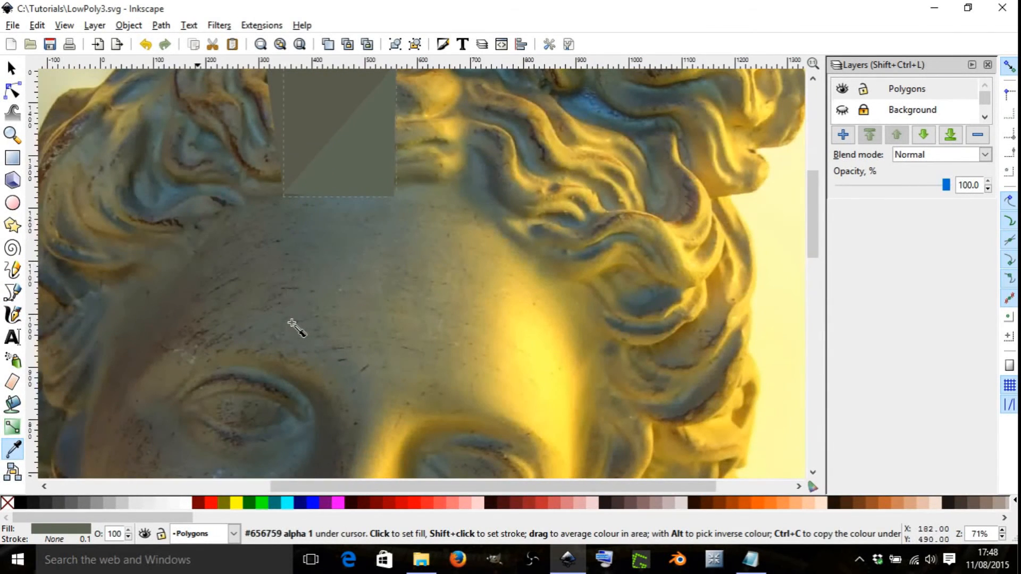
key("b")
left_click(275, 204)
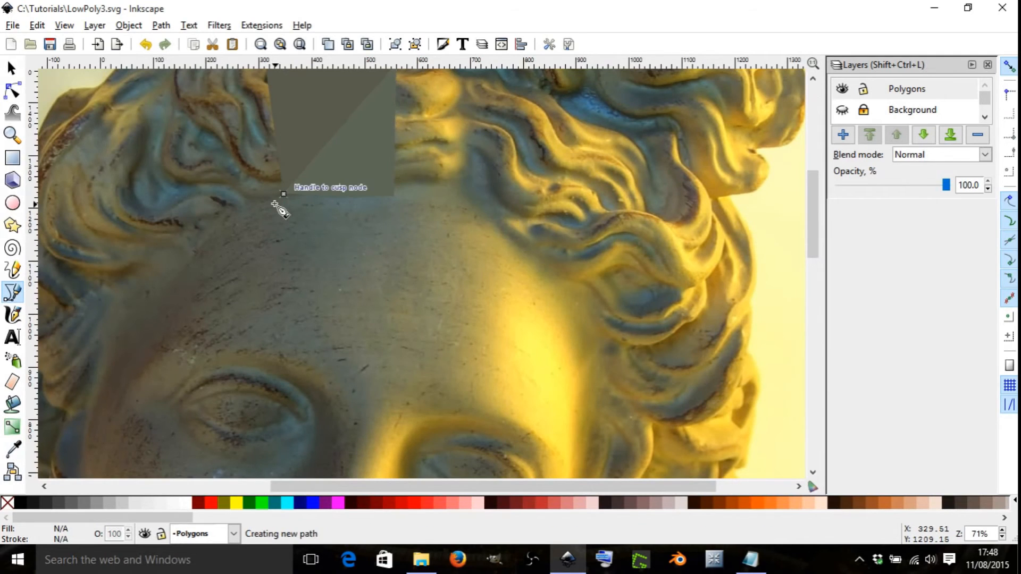
left_click(264, 359)
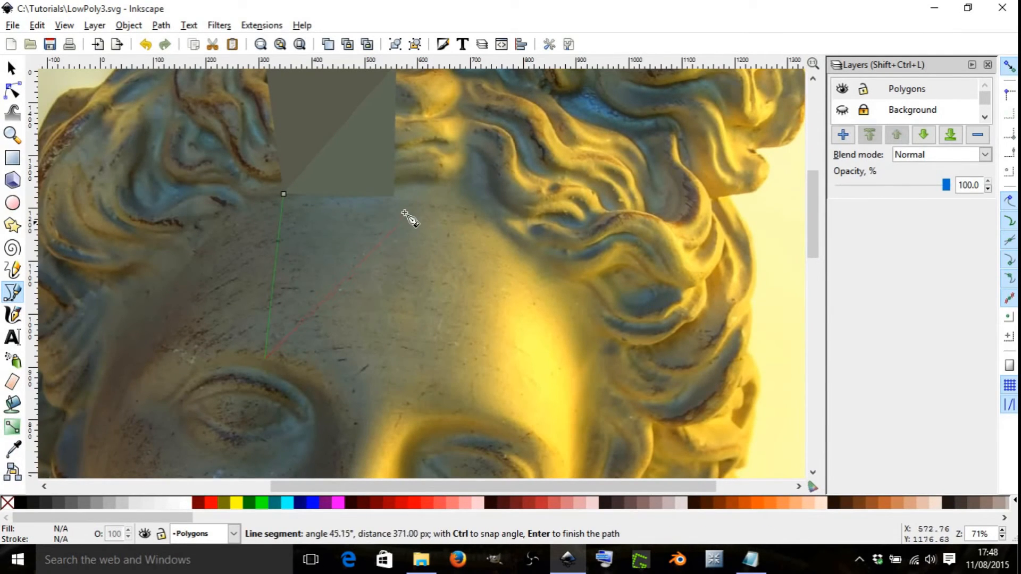
left_click(405, 208)
left_click(285, 196)
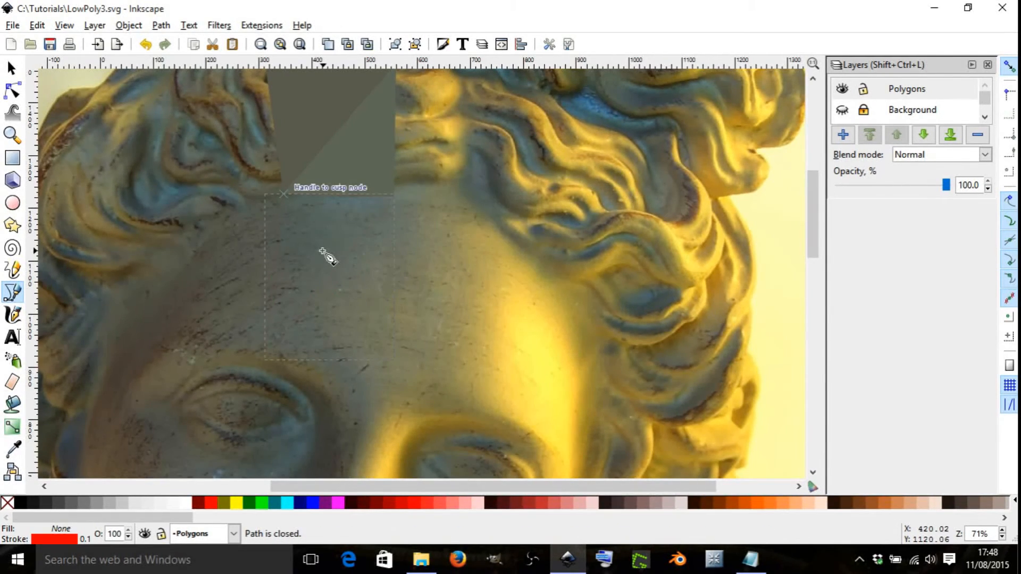
key("d")
mouse_move(320, 250)
left_mouse_down()
mouse_move(317, 279)
mouse_move(313, 263)
left_mouse_up()
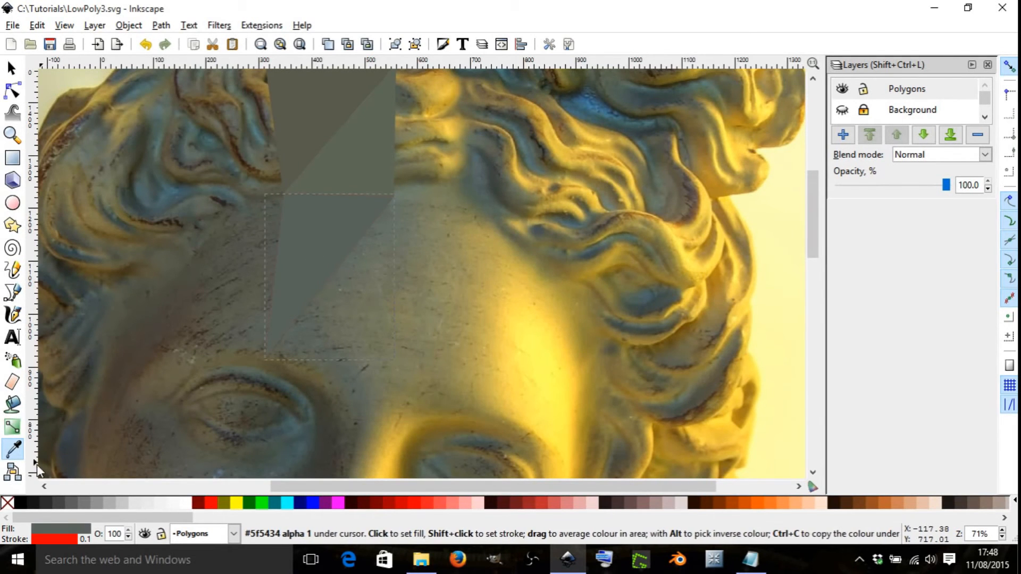
Step: Draw a closed four-sided forehead polygon from the right hairline corner down to the nose bridge, then along the left brow to the existing polygon's corner
key("b")
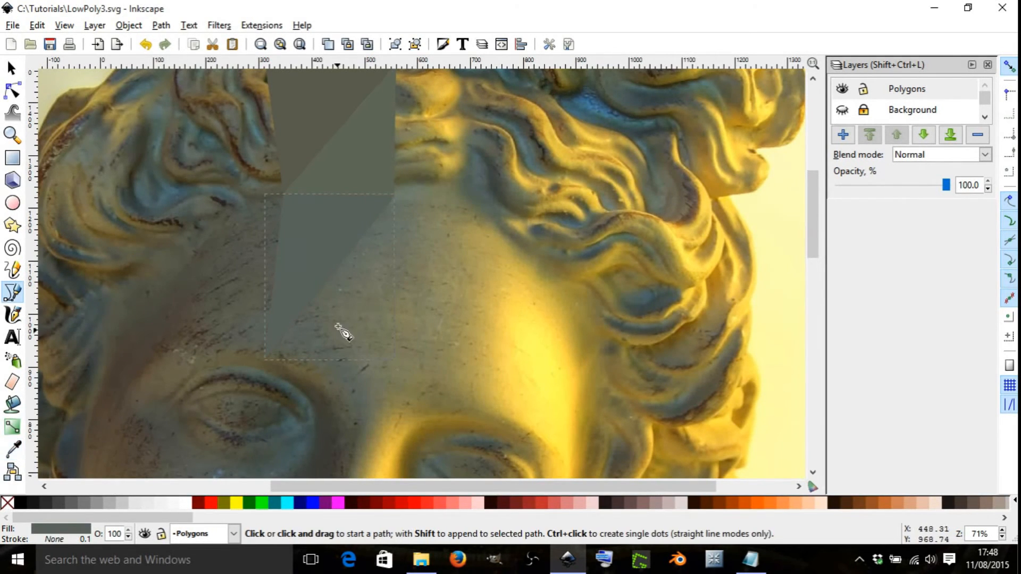
left_click(404, 208)
left_click(355, 455)
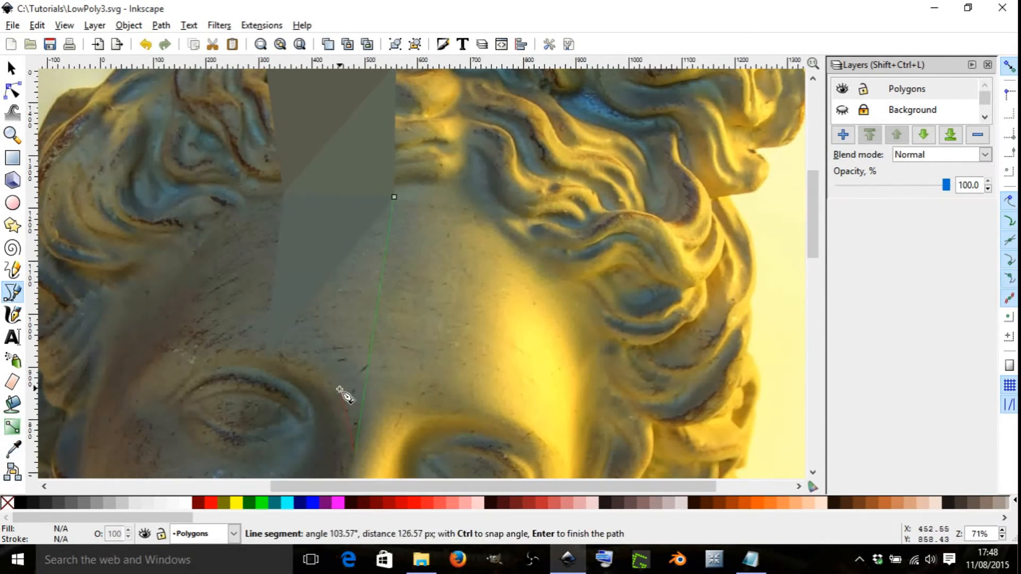
left_click(317, 378)
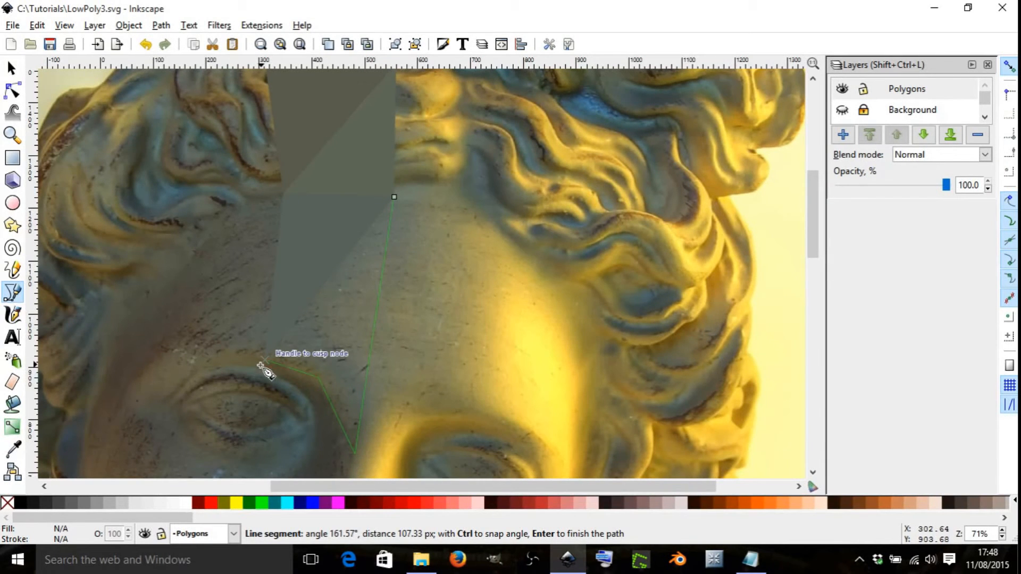
left_click(260, 365)
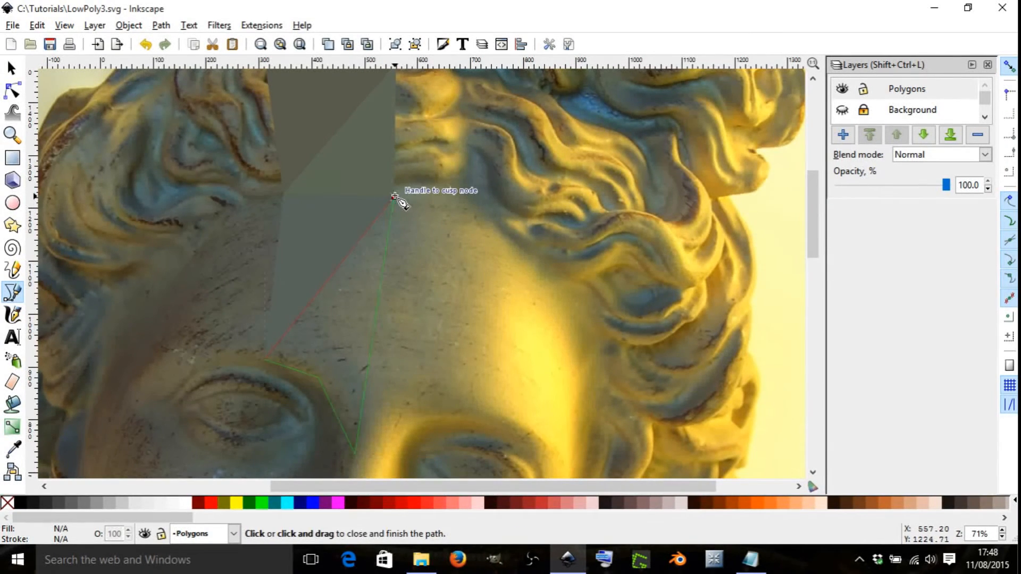
left_click(393, 200)
Step: Fill the new forehead polygon with the averaged photo colour inside it and remove its red stroke
key("d")
left_click_drag(334, 326, 338, 345)
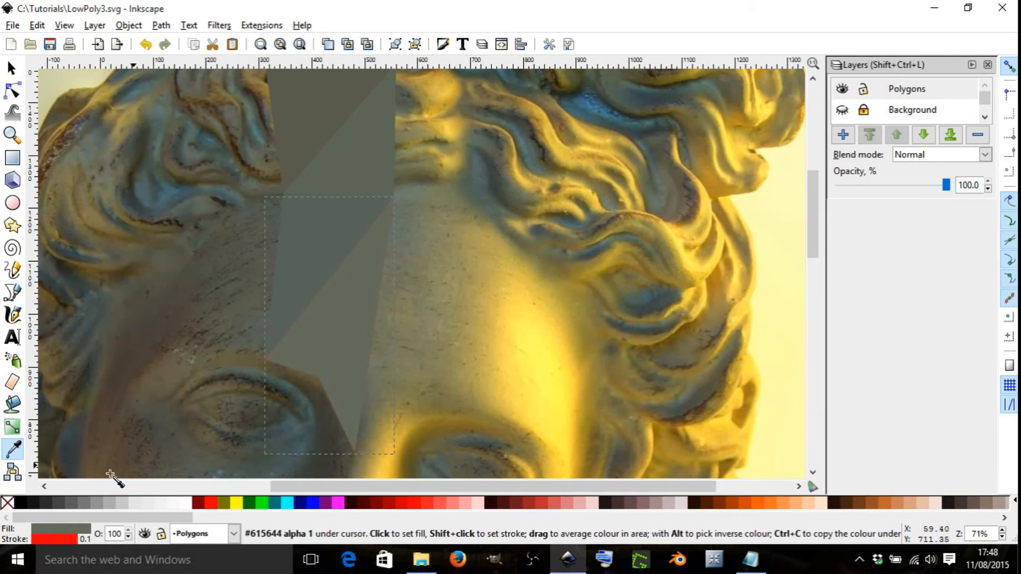
left_click(7, 502, "shift")
Step: Draw a closed four-sided polygon along the left brow, from the forehead polygon's lower-left corner to the eye's outer corner and back above the eyelid
scroll(333, 287, "down", 3)
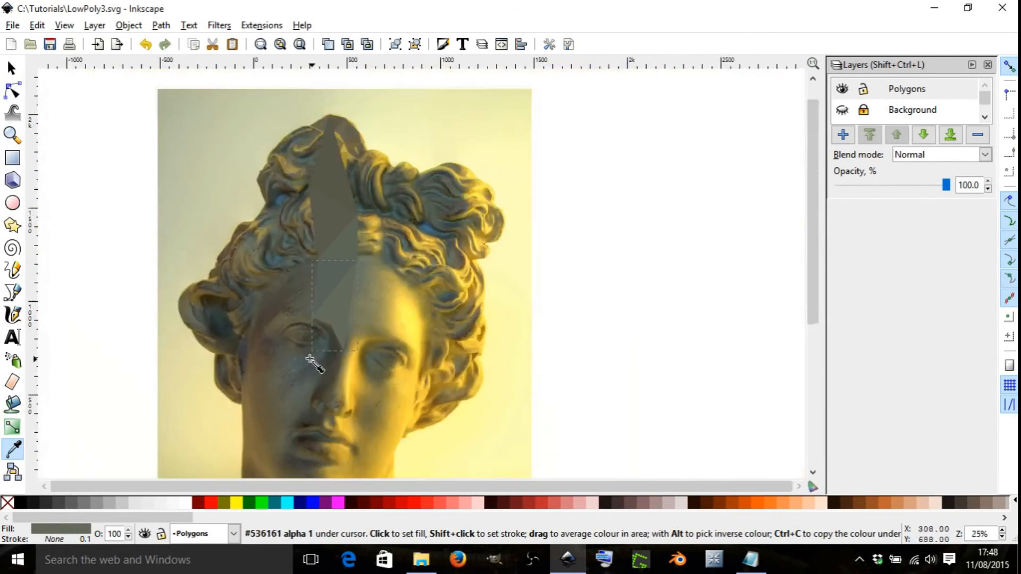
scroll(305, 346, "up", 5)
key("b")
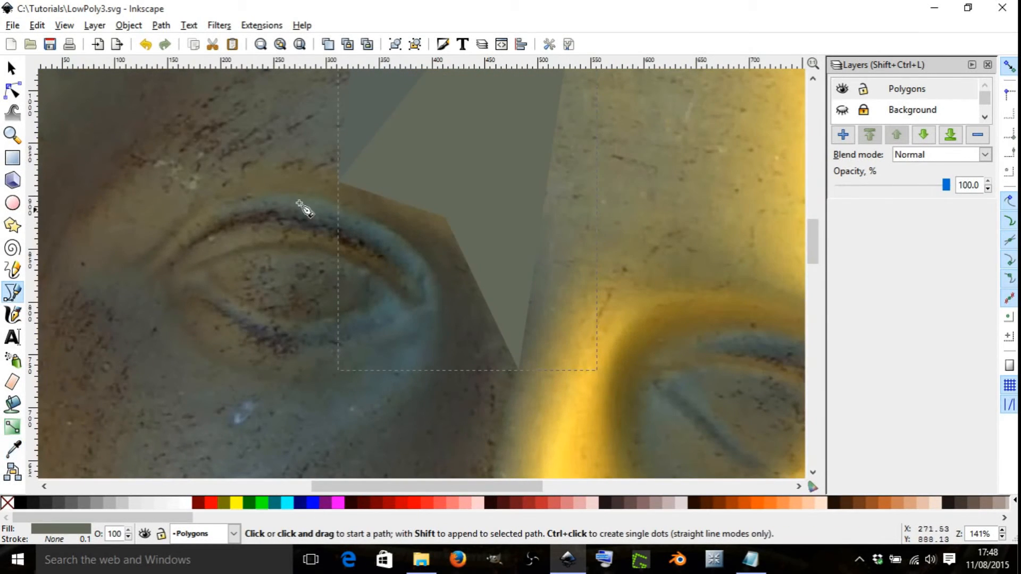
left_click(325, 179)
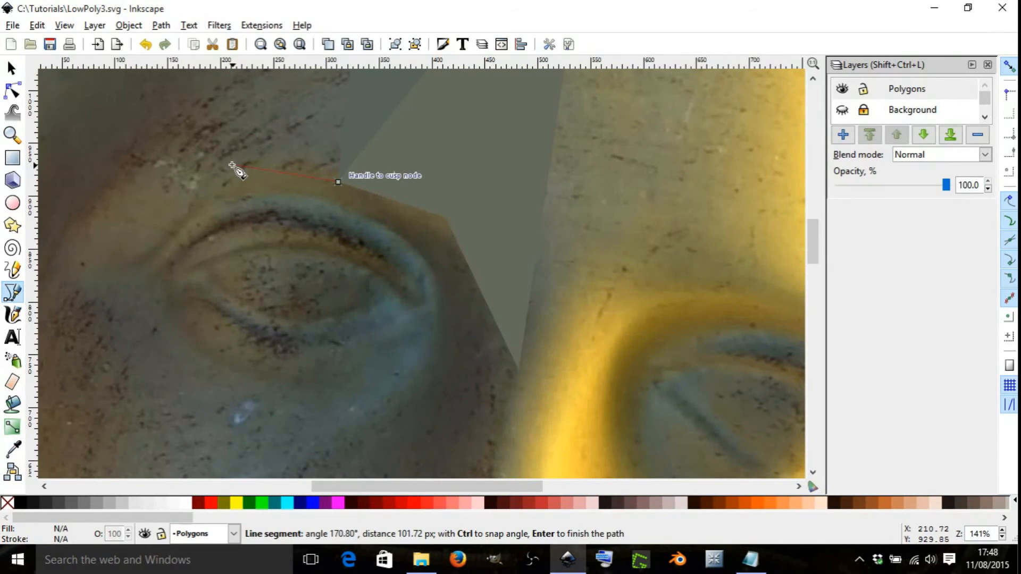
left_click(231, 165)
left_click(133, 270)
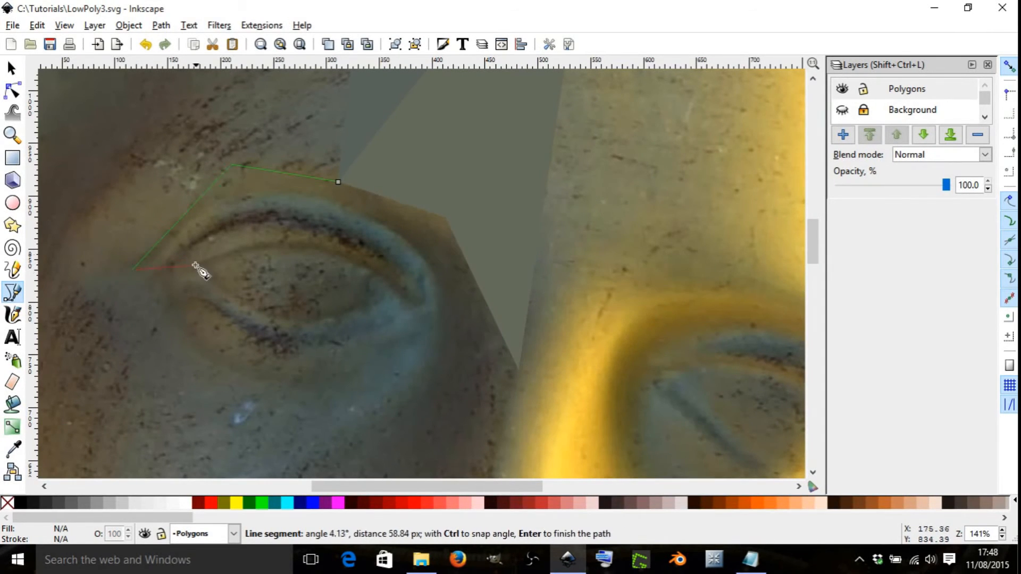
left_click(338, 181)
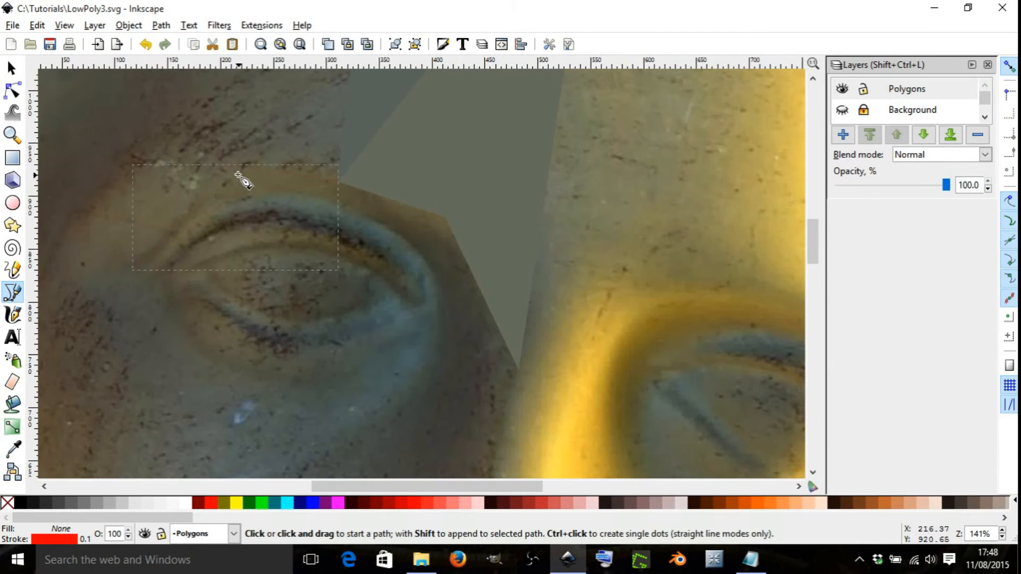
Step: Fill the left brow polygon with the averaged photo colour inside it and remove its red stroke
scroll(247, 195, "up", 3)
key("d")
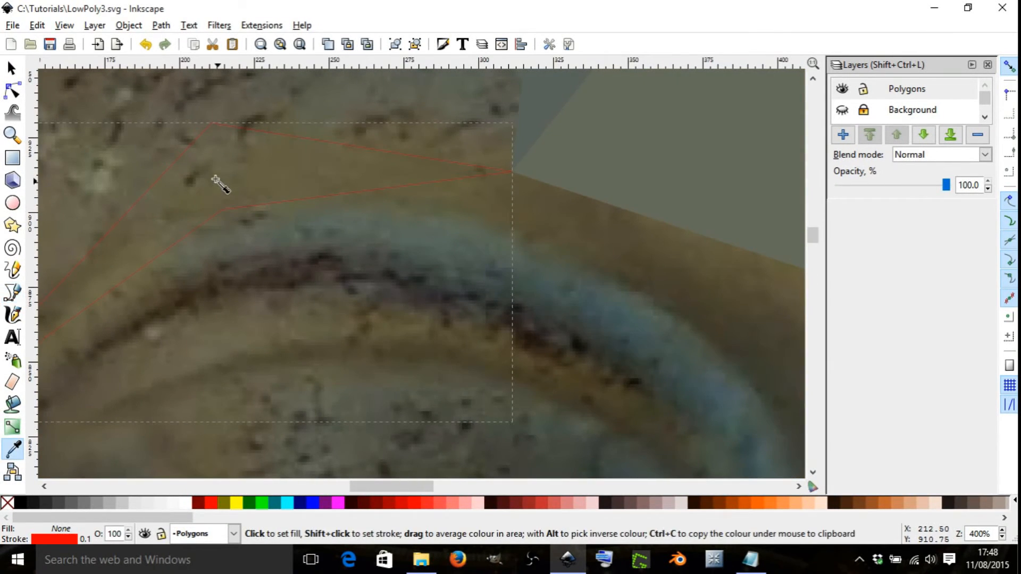
left_click_drag(216, 166, 228, 199)
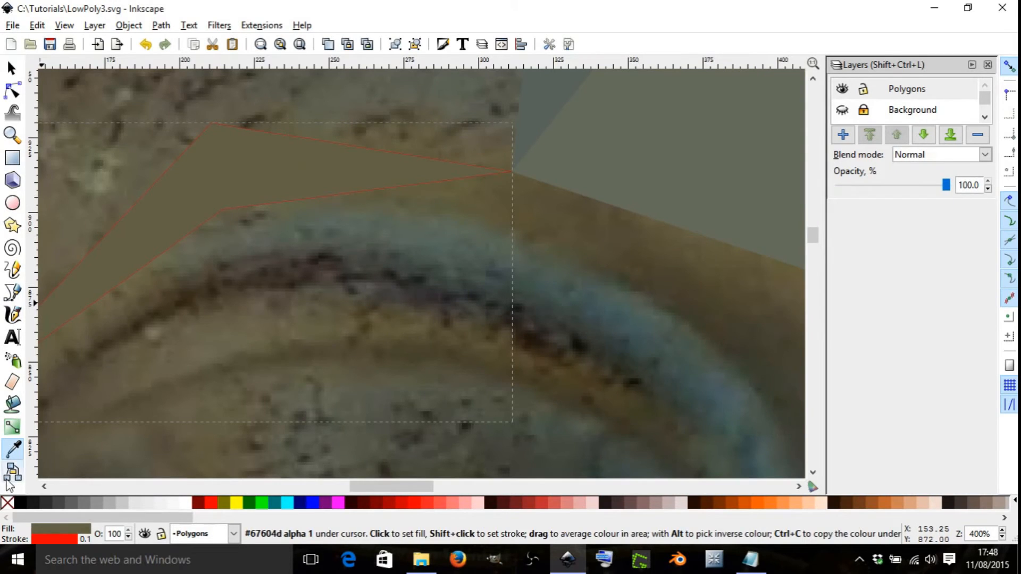
left_click(7, 502, "shift")
Step: Draw a closed thin triangle beneath the forehead polygon's lower-left edge, with its third corner just above the left eyelid crease
scroll(349, 291, "down", 1)
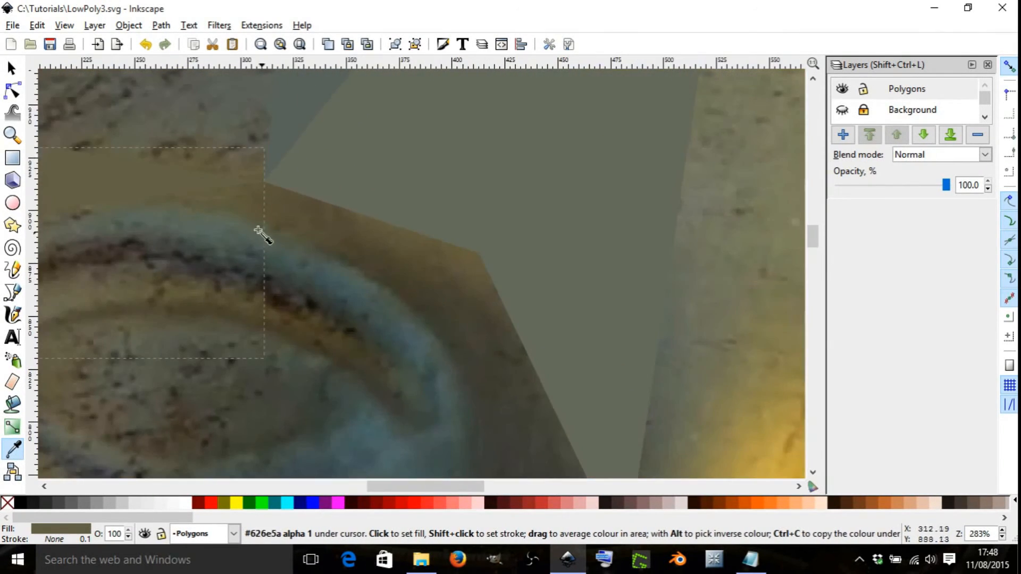
scroll(259, 229, "down", 4)
scroll(292, 234, "up", 3)
scroll(282, 238, "down", 2)
scroll(228, 216, "up", 2)
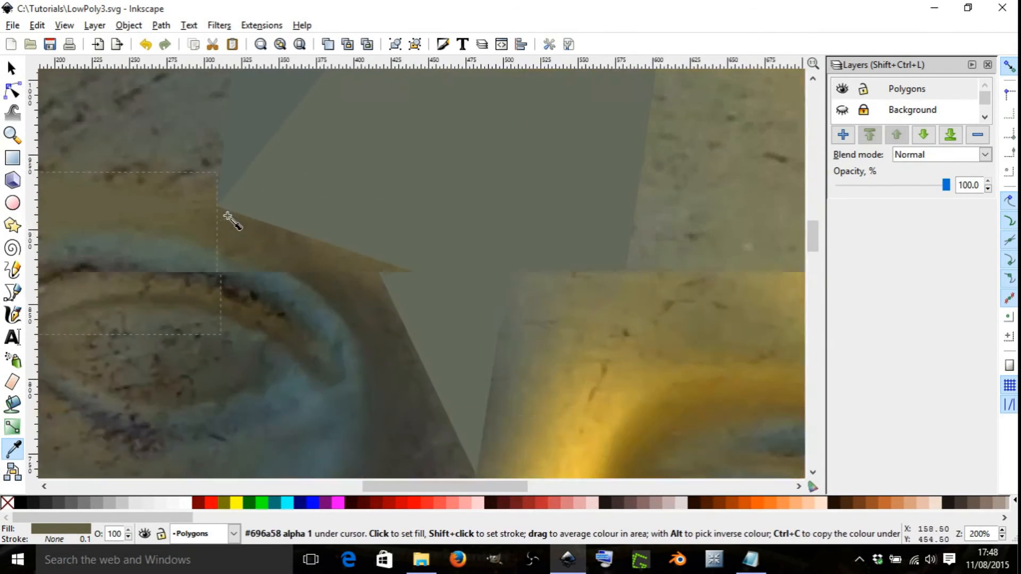
scroll(178, 238, "down", 3)
scroll(182, 234, "up", 2)
key("b")
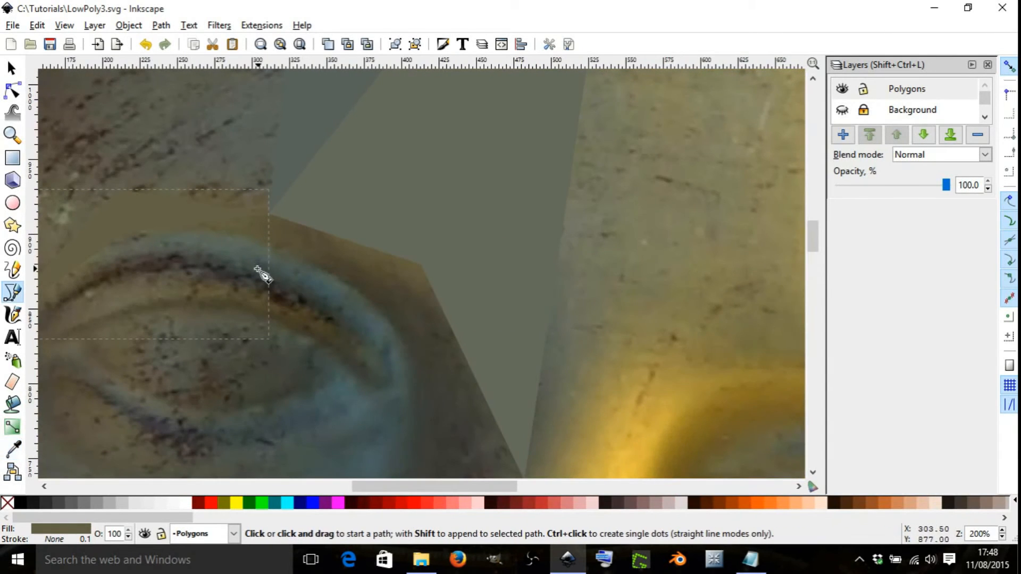
left_click(269, 218)
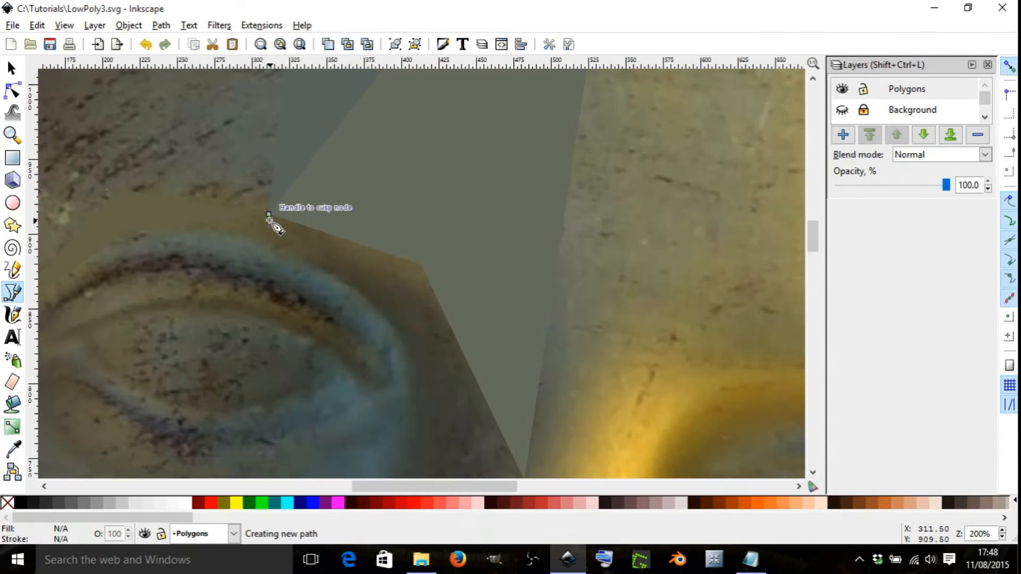
left_click(431, 274)
scroll(260, 251, "up", 3)
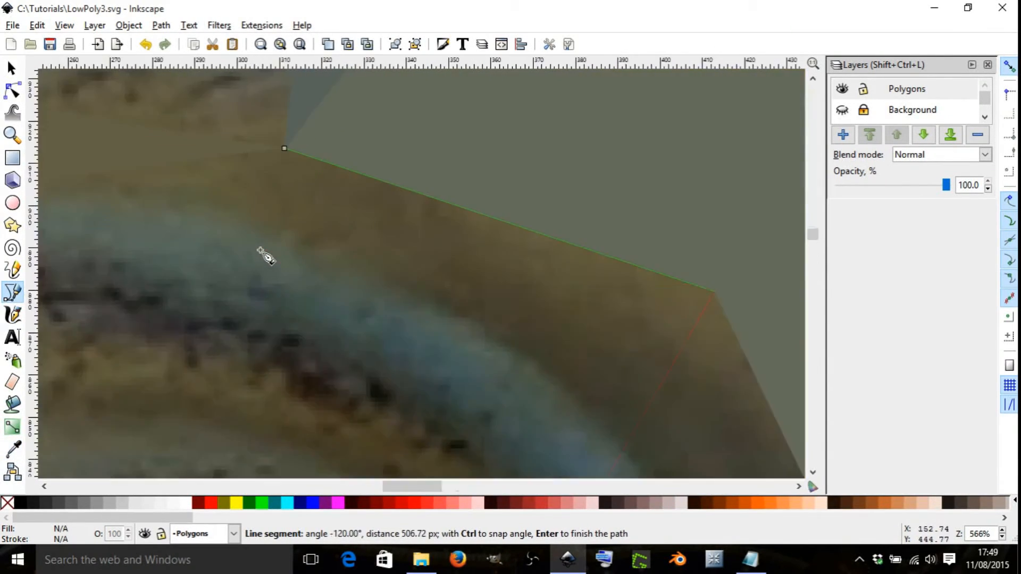
left_click(281, 248)
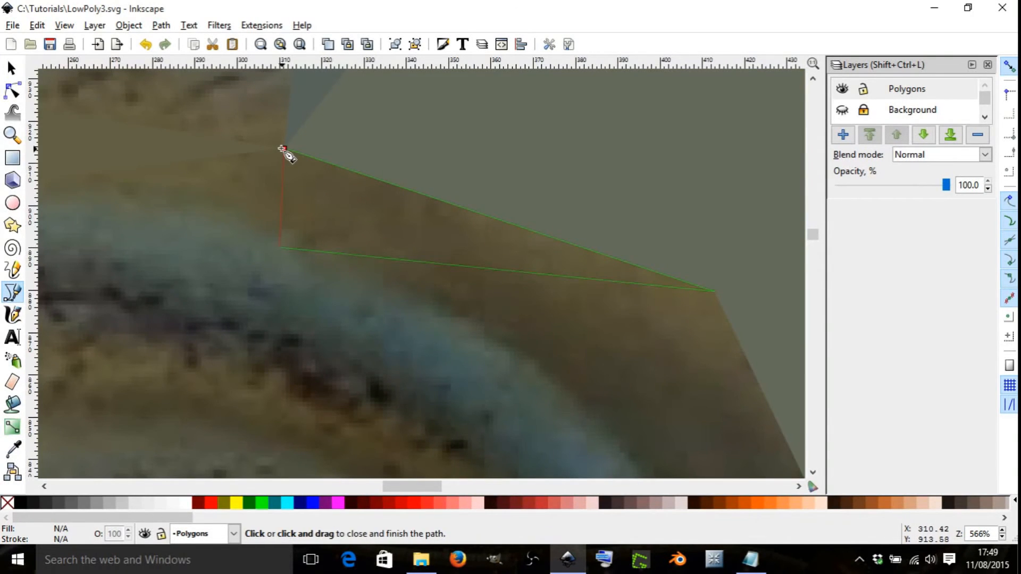
left_click(283, 149)
Step: Fill the thin triangle beneath the forehead polygon with the averaged brown photo colour and remove its stroke
key("d")
left_click_drag(348, 226, 348, 244)
left_click(7, 505, "shift")
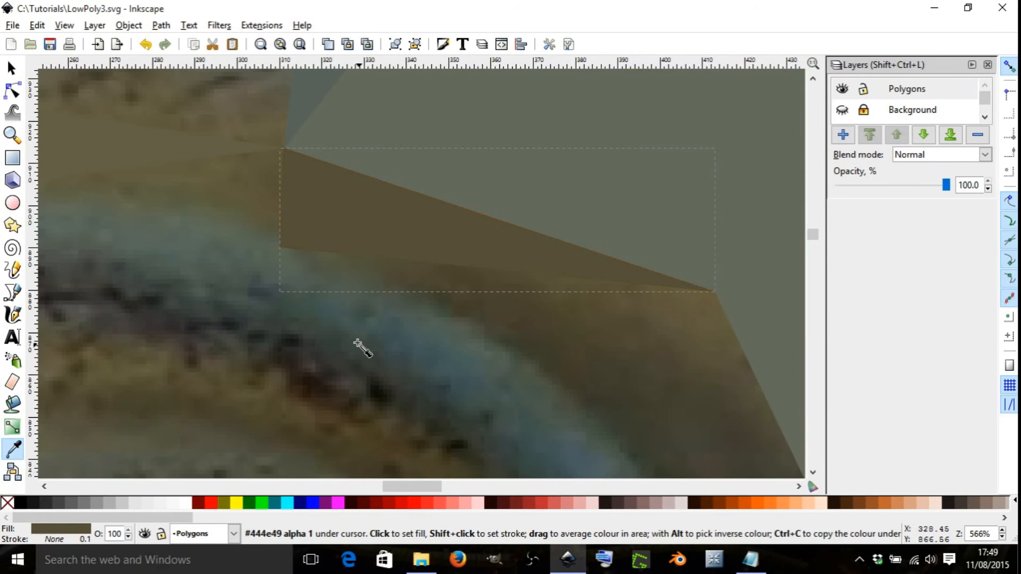
Step: Draw a closed triangle between the left brow polygon's lower edge and the eyelid crease, adjoining the brown triangle's left side
key("minus")
key("minus")
scroll(202, 265, "up", 1)
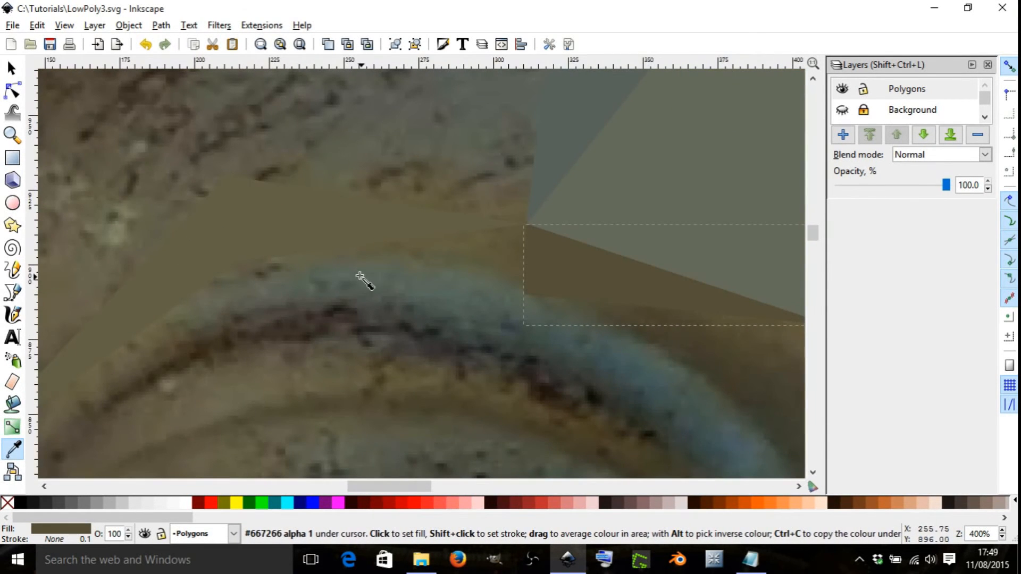
key("b")
left_click(517, 230)
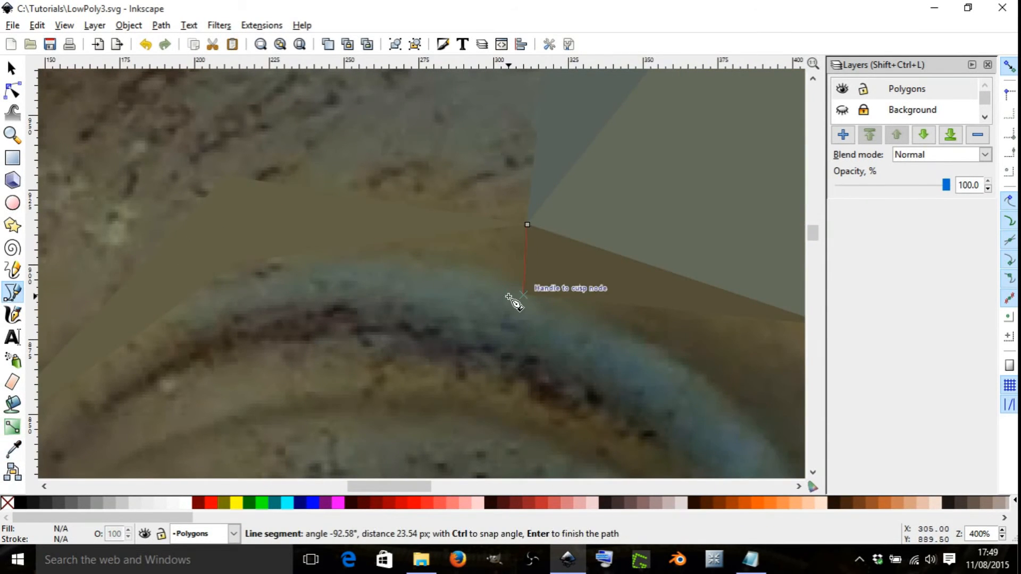
left_click(518, 293)
left_click(328, 249)
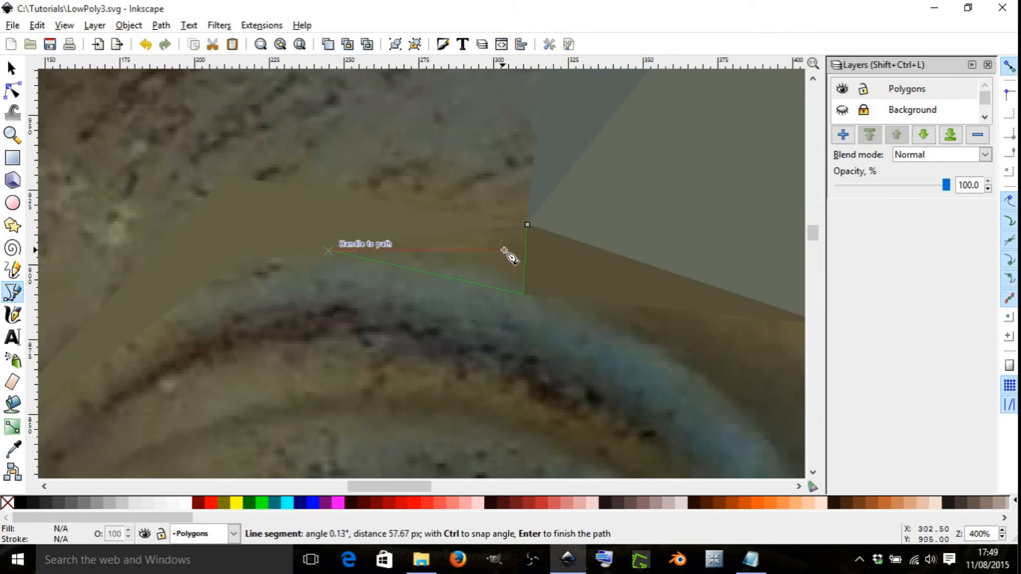
left_click(526, 230)
Step: Fill the small triangle below the brow polygon with the averaged photo colour inside it and remove its stroke
key("d")
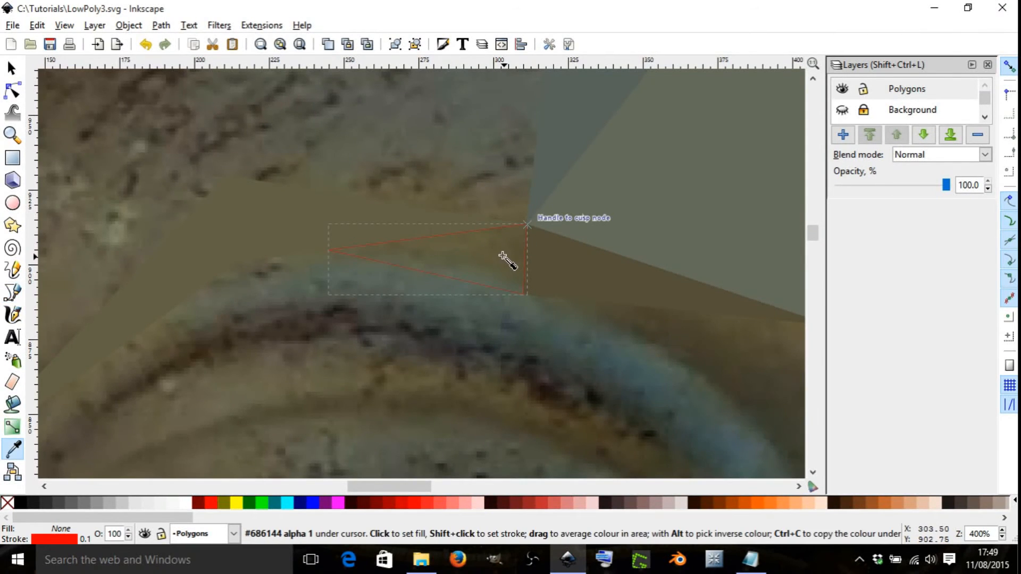
left_click_drag(506, 257, 481, 276)
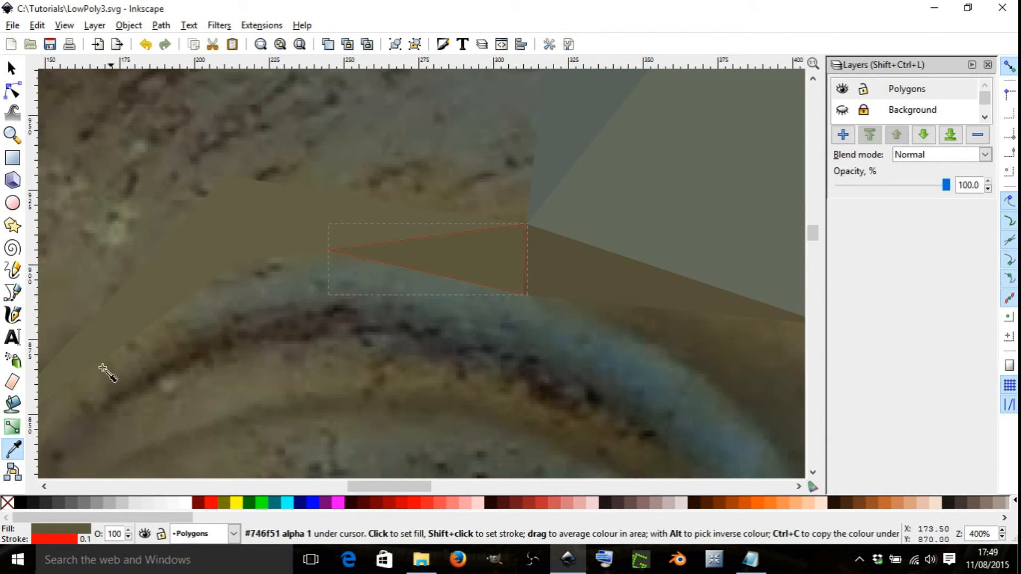
left_click(4, 505, "shift")
Step: Draw a closed four-sided polygon below the brown triangle, following the left eyelid's outline down towards the inner eye corner
scroll(413, 312, "down", 3)
scroll(428, 319, "up", 2)
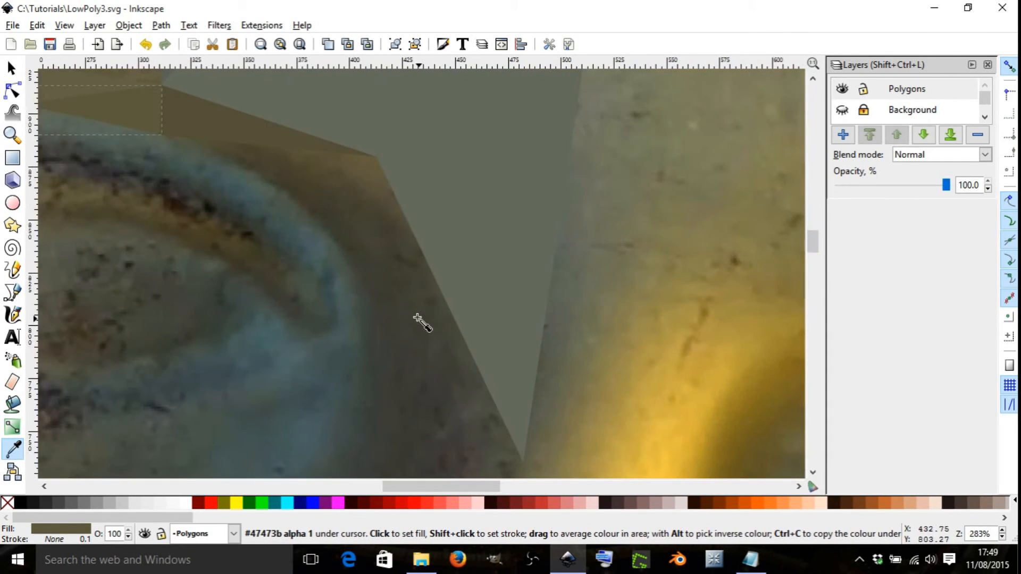
key("b")
left_click(157, 151)
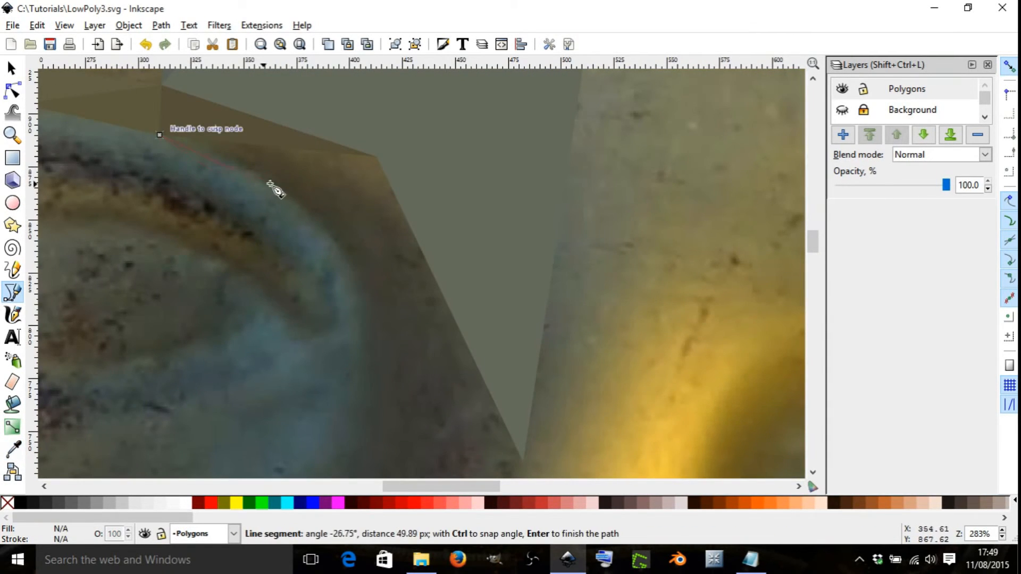
left_click(358, 285)
left_click(389, 152)
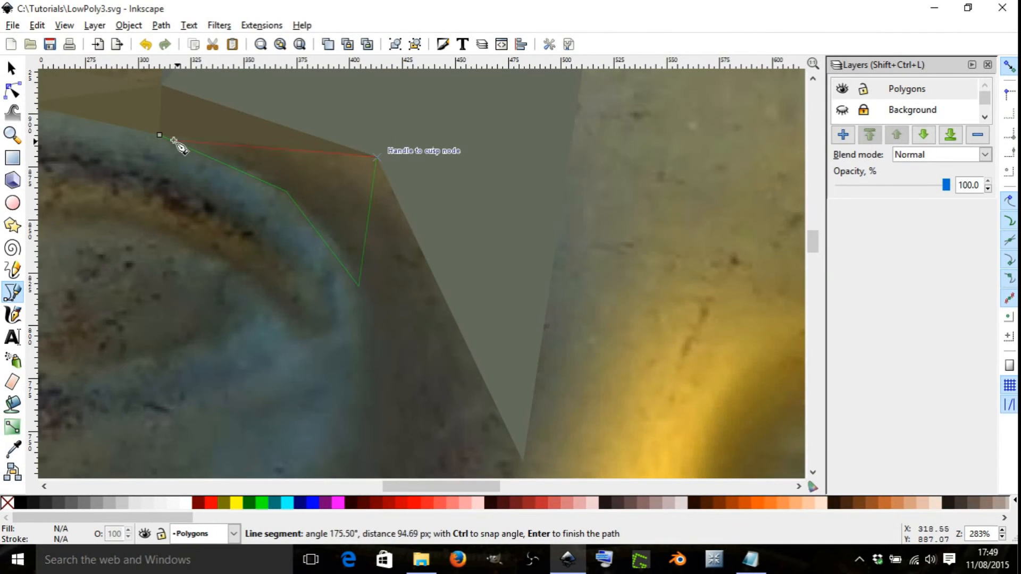
left_click(160, 136)
Step: Fill the polygon beside the left eyelid with the averaged dark brown photo colour and remove its stroke
key("d")
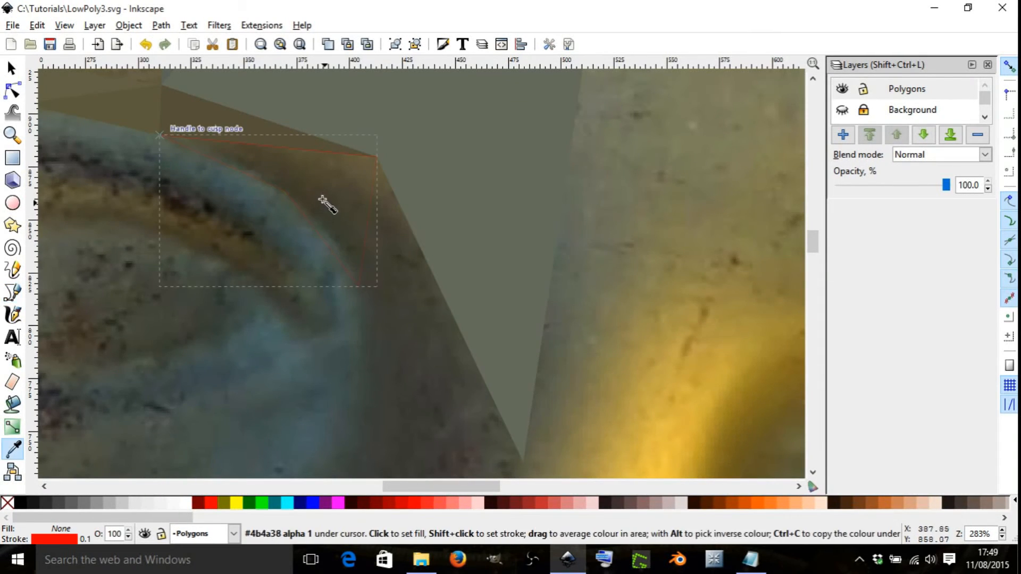
left_click_drag(322, 201, 336, 223)
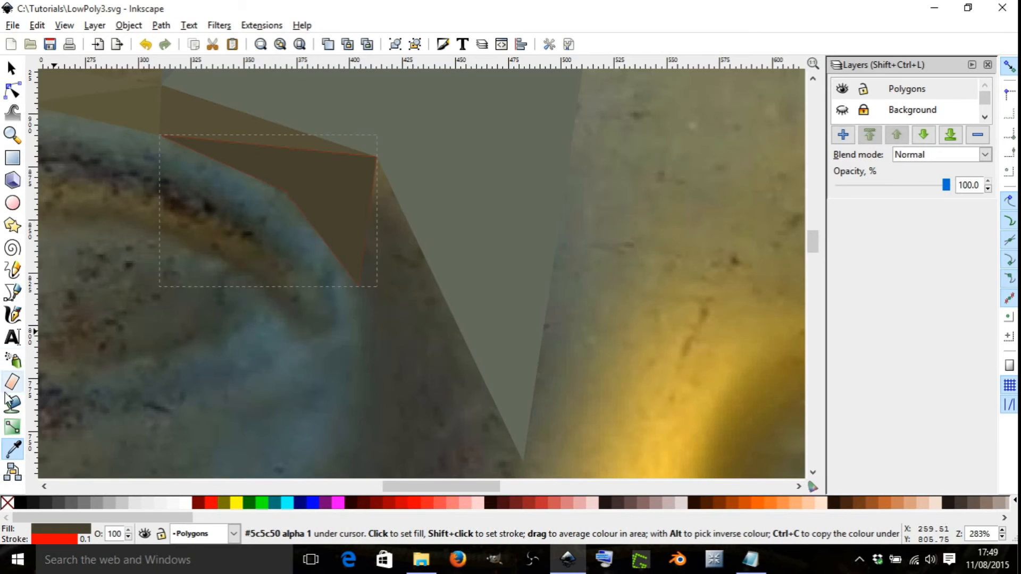
left_click(7, 503, "shift")
Step: Draw a closed triangle from the inner brow corner to the inner eye corner and the nose bridge, adjoining the forehead polygon's slanted edge
scroll(331, 278, "down", 4)
scroll(401, 342, "up", 3)
scroll(322, 273, "down", 1)
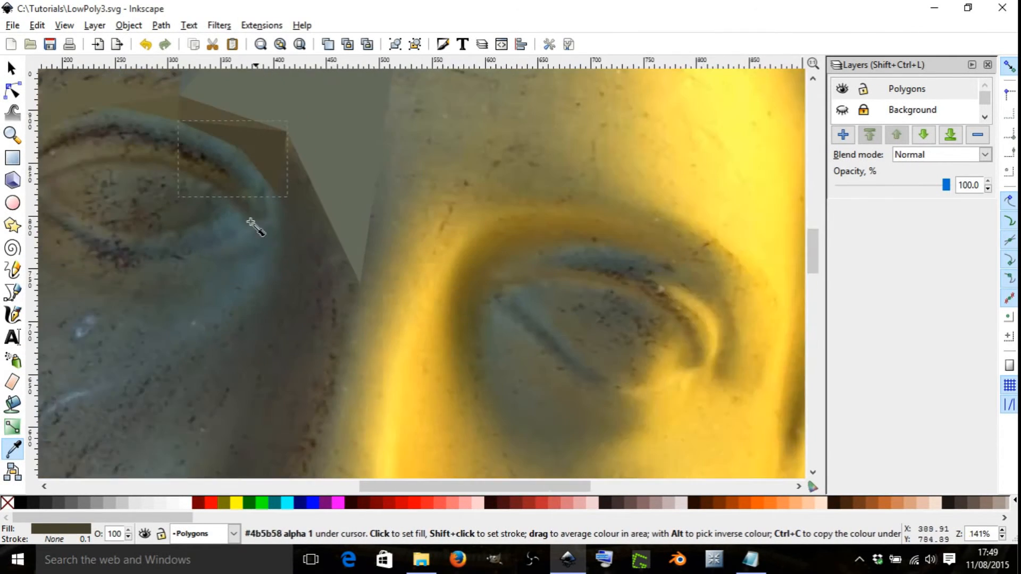
scroll(250, 221, "up", 1)
key("b")
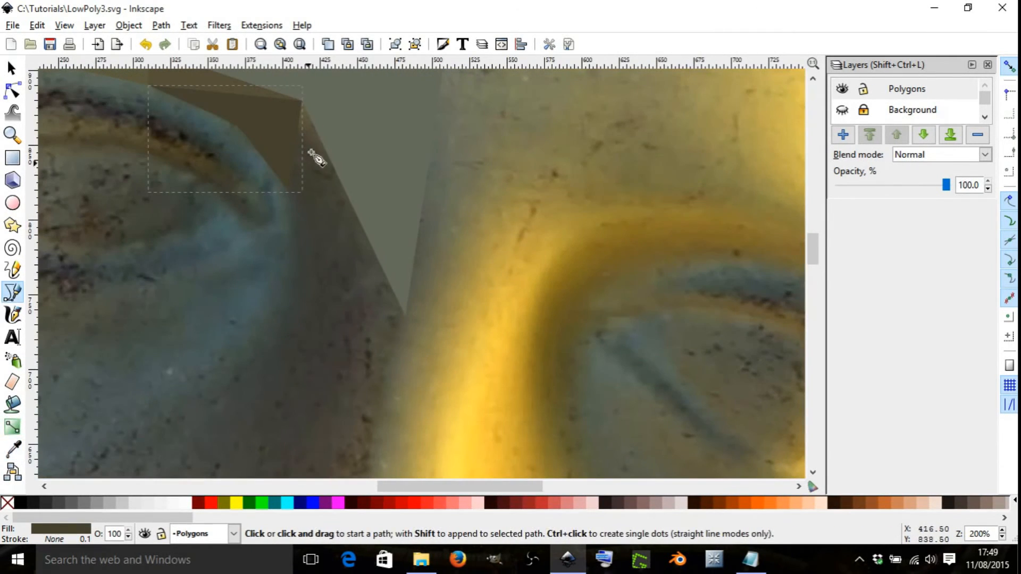
left_click(304, 99)
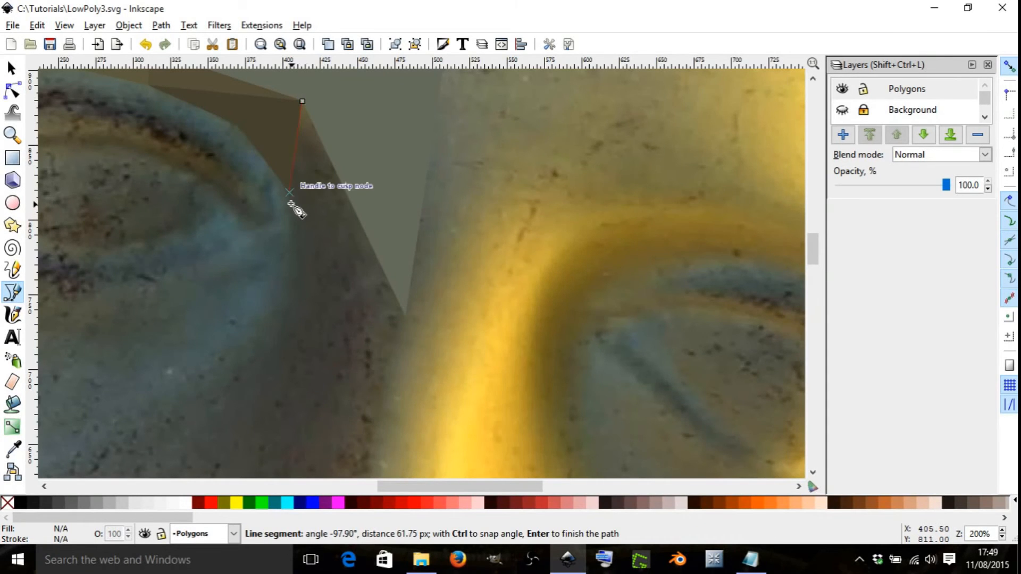
left_click(409, 331)
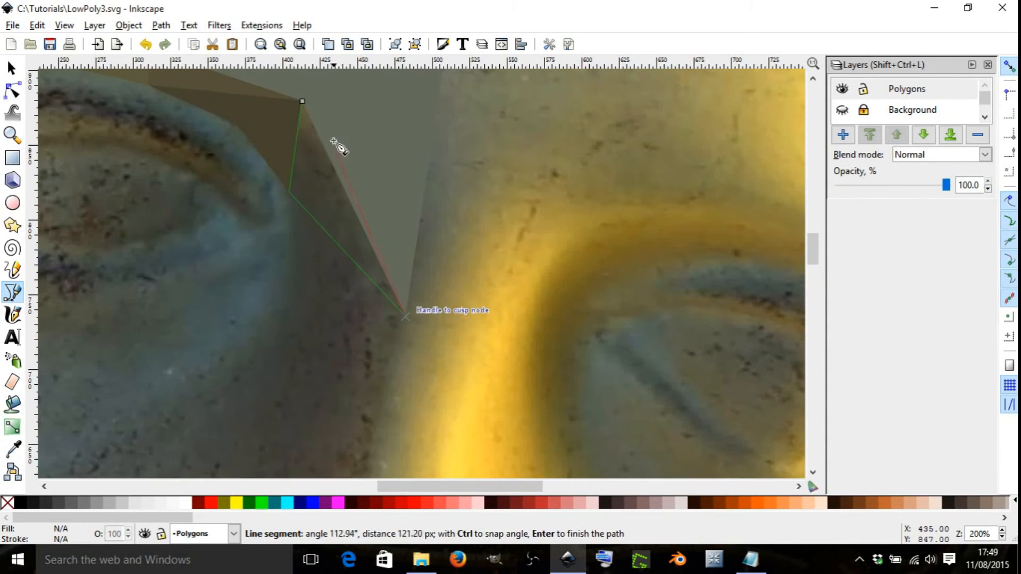
left_click(302, 102)
Step: Fill the triangle beside the nose bridge with the averaged photo colour inside it and remove its stroke
key("d")
left_click_drag(323, 187, 322, 200)
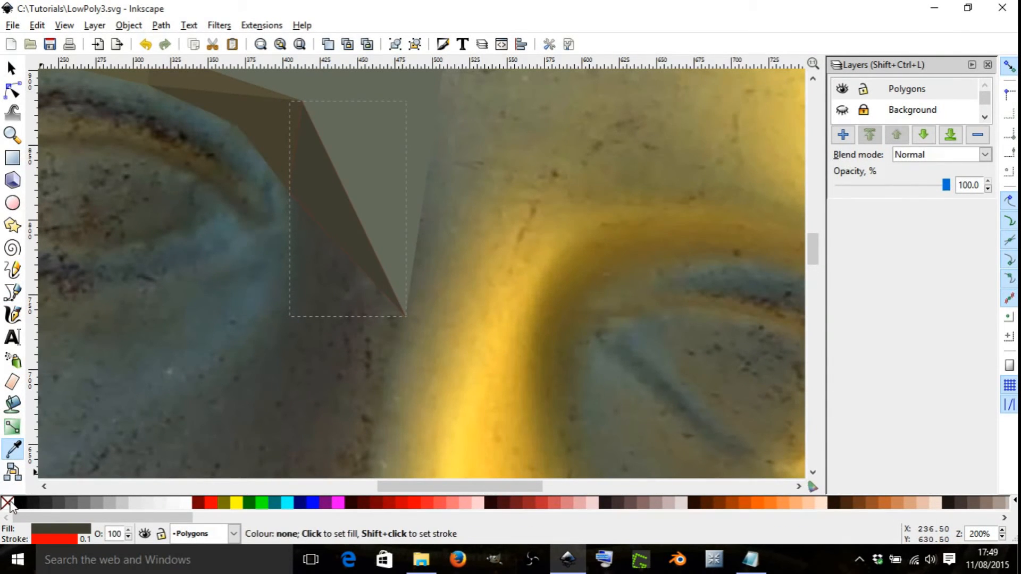
scroll(360, 305, "down", 4)
scroll(318, 311, "up", 3)
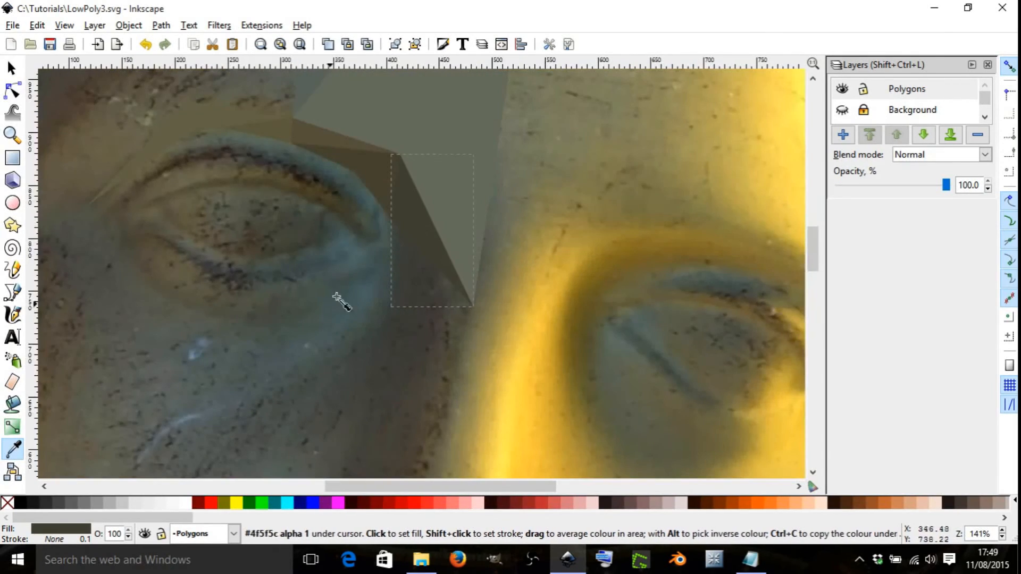
Step: Show the blue Background layer, examine the polygons' shared edges for gaps around the brow and hair, and hide the layer again
scroll(342, 211, "down", 3)
scroll(247, 210, "up", 6)
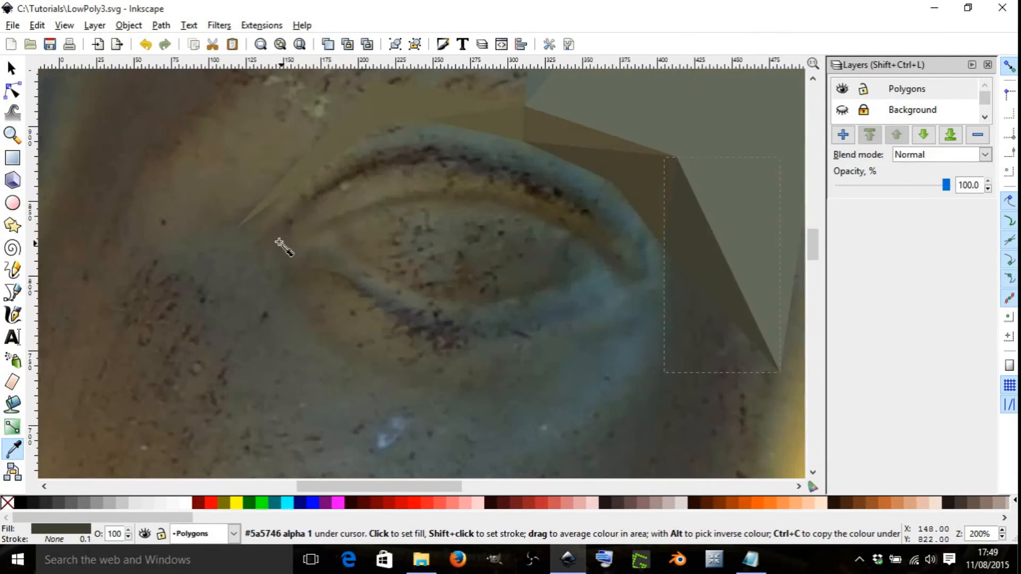
scroll(283, 246, "down", 7)
scroll(351, 230, "down", 3)
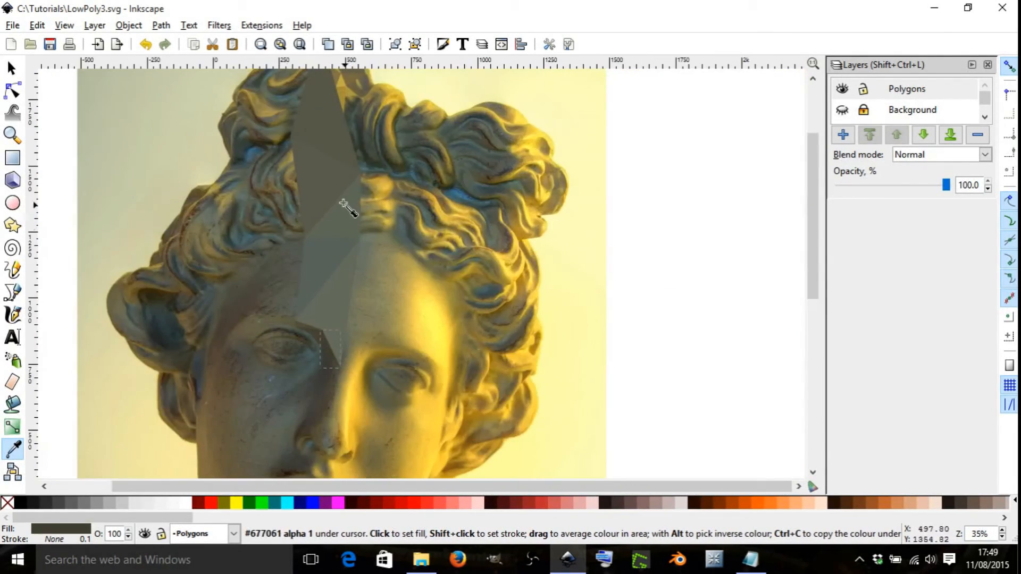
scroll(342, 227, "up", 2)
scroll(342, 229, "up", 2)
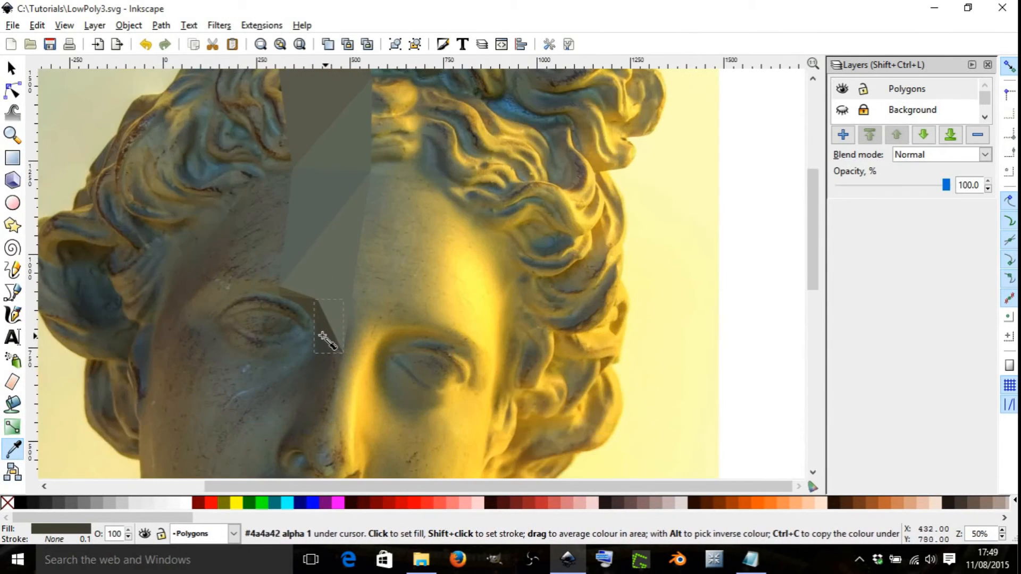
left_click(845, 111)
scroll(441, 266, "down", 2)
scroll(466, 253, "up", 4)
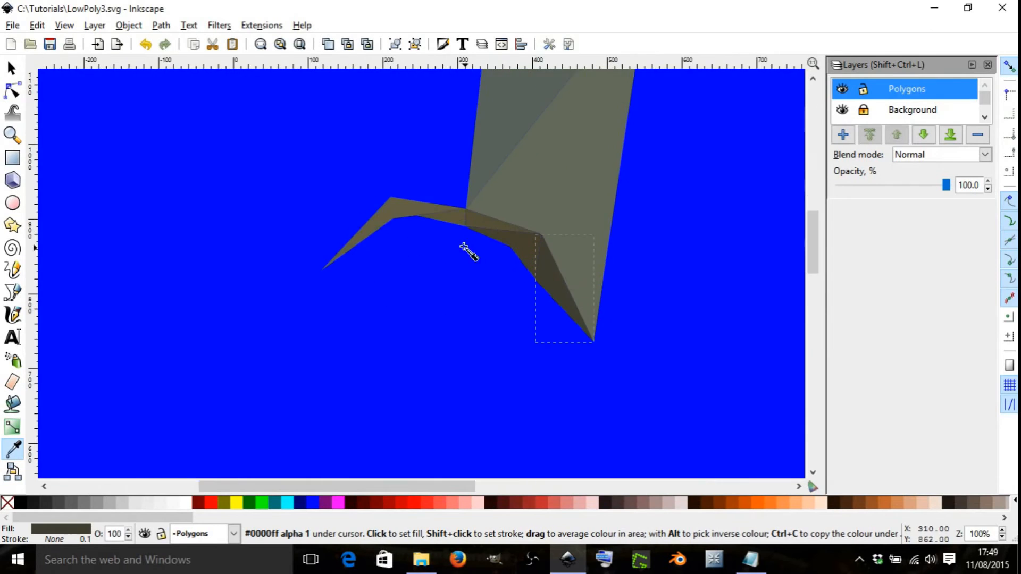
scroll(461, 245, "up", 3)
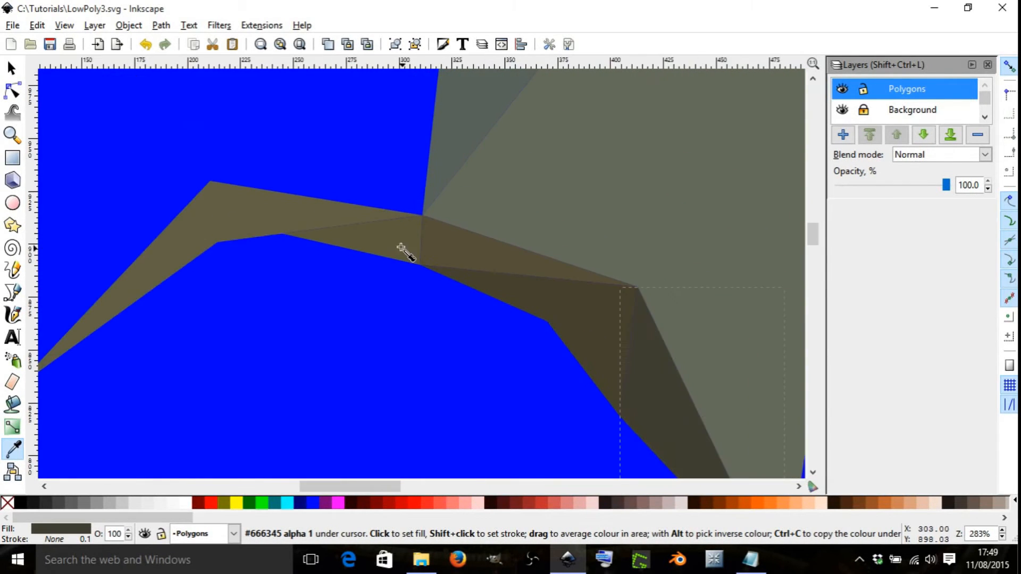
scroll(223, 255, "down", 2)
scroll(362, 274, "up", 3)
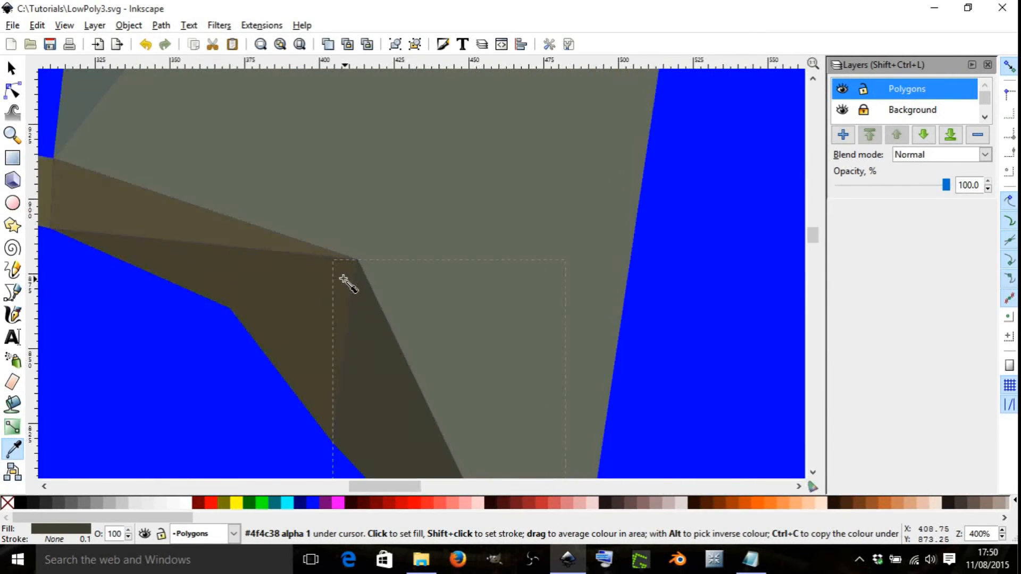
scroll(347, 282, "down", 6)
scroll(343, 173, "up", 5)
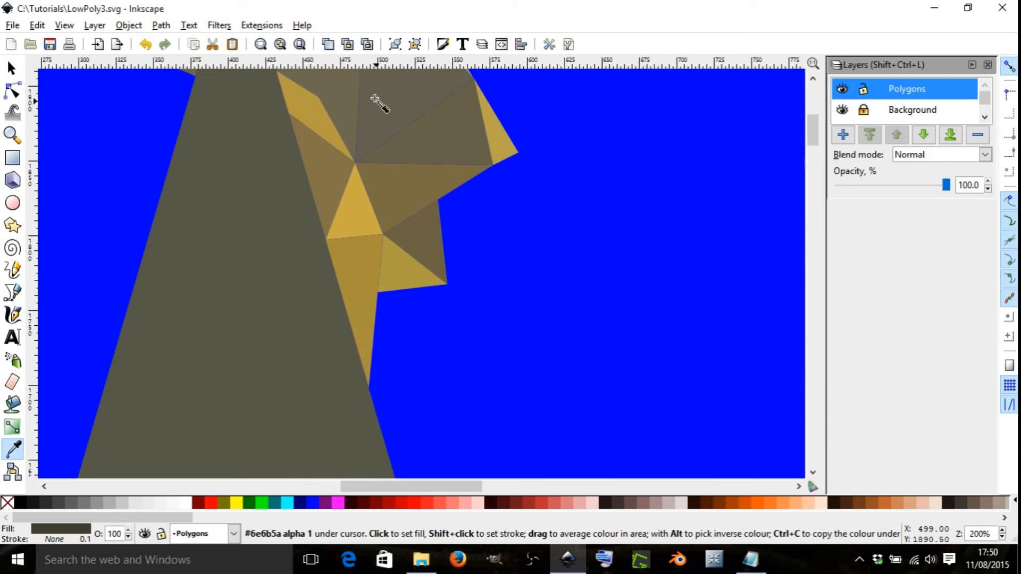
scroll(350, 213, "down", 2)
scroll(330, 182, "up", 3)
scroll(327, 159, "down", 3)
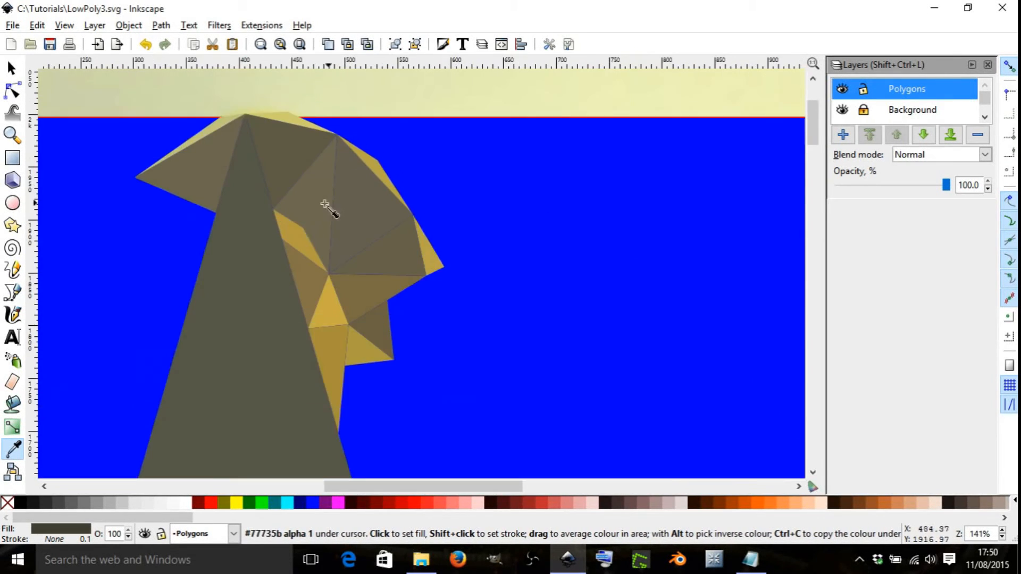
scroll(329, 210, "down", 7)
scroll(269, 330, "up", 3)
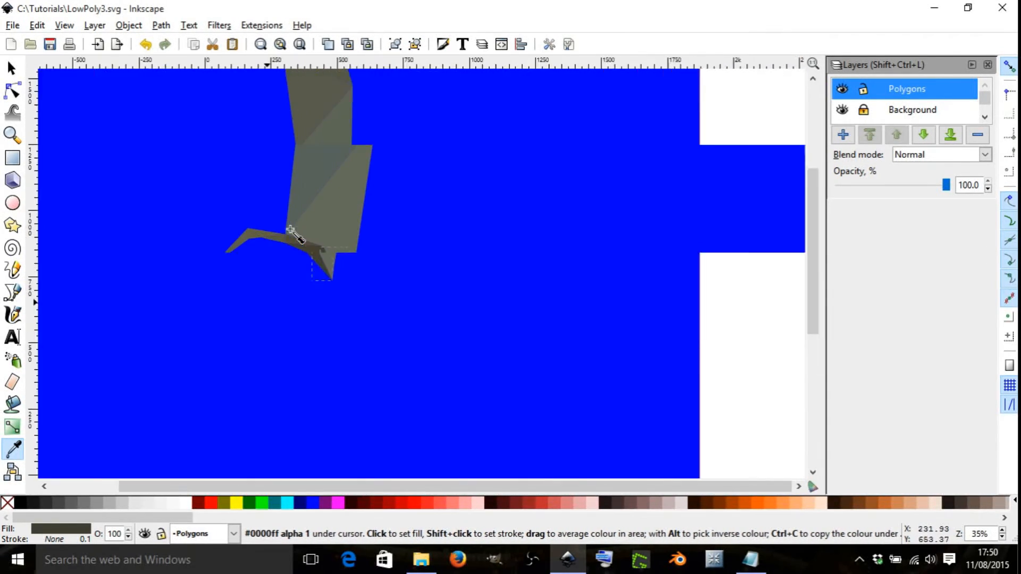
scroll(291, 233, "up", 1)
left_click(841, 110)
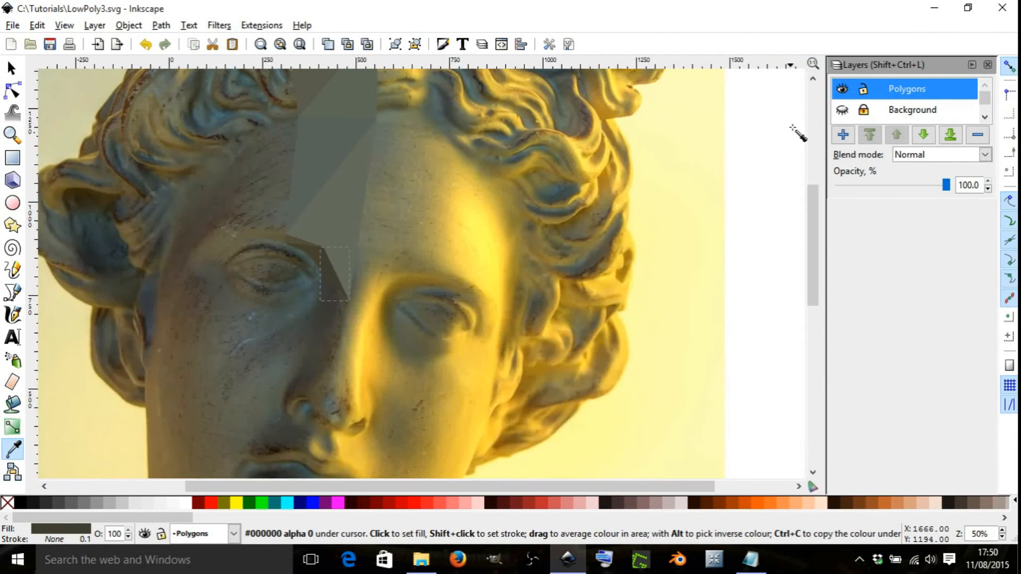
Step: Draw a closed triangle from the left eye's inner corner down to just above the nostril and up to the nose bridge point
left_click(11, 69)
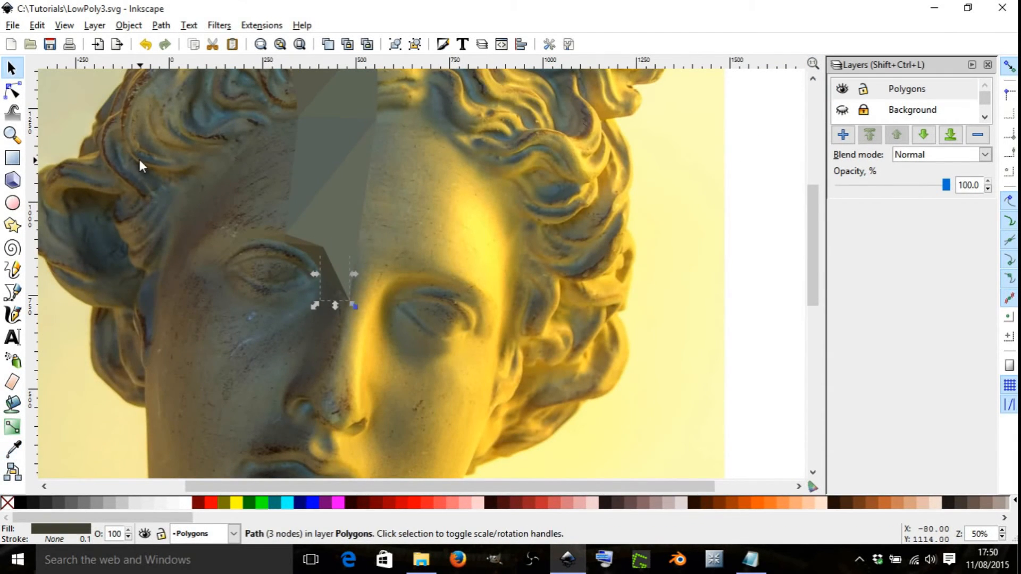
left_click(139, 160)
key("b")
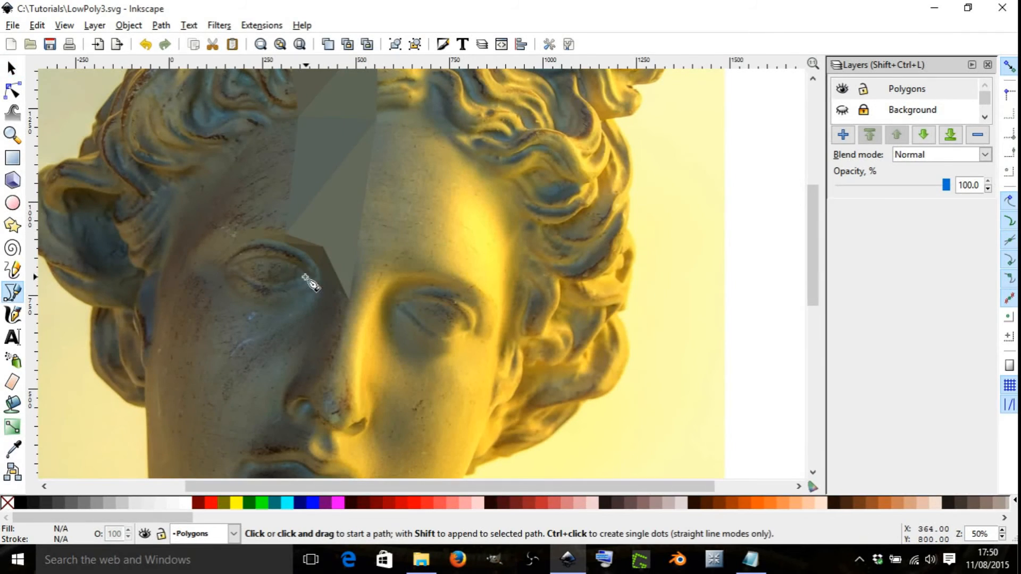
scroll(285, 271, "up", 3)
scroll(309, 246, "up", 1)
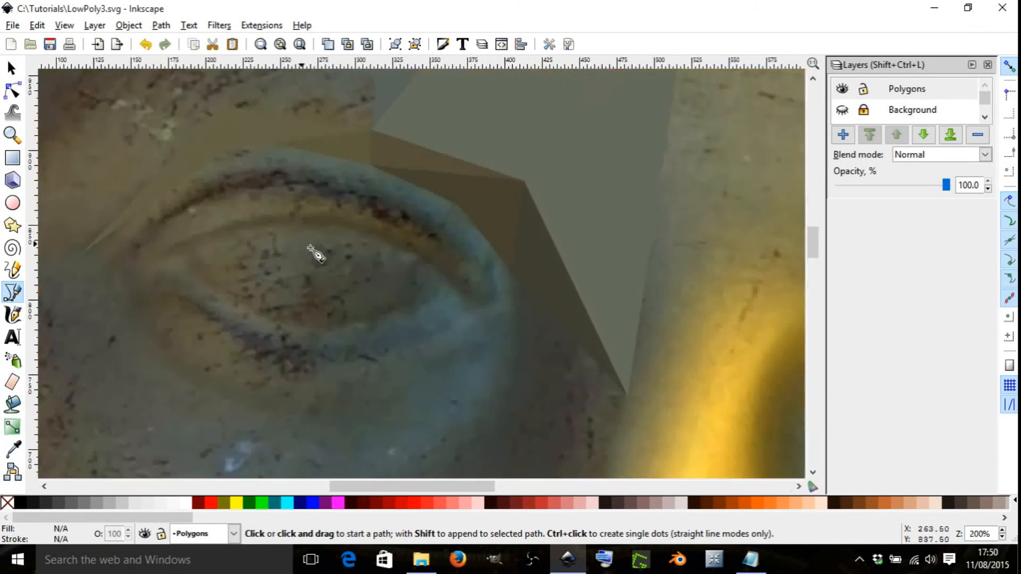
scroll(455, 296, "down", 2)
scroll(455, 296, "up", 3)
scroll(449, 271, "down", 2)
scroll(483, 301, "up", 2)
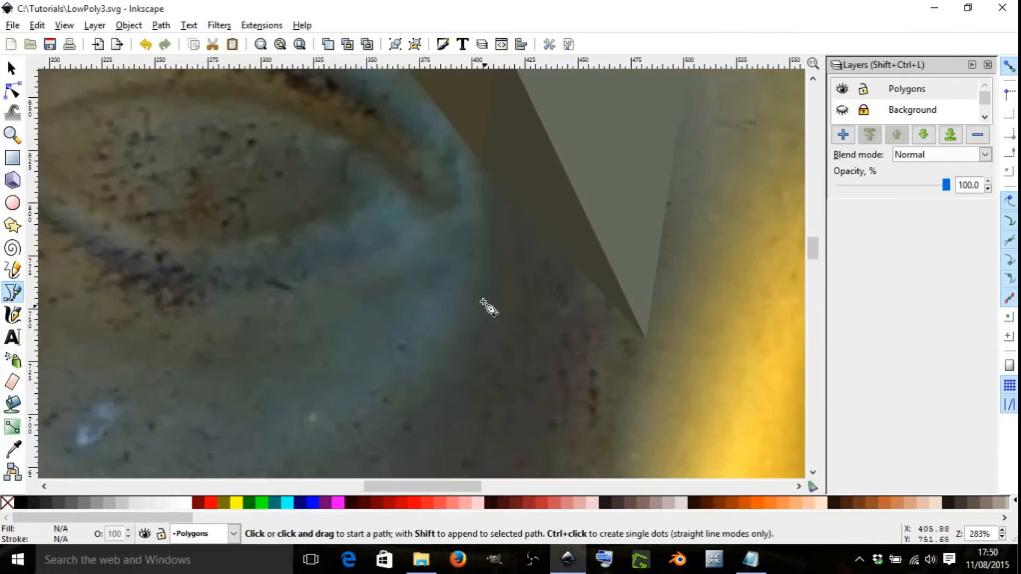
left_click(482, 173)
scroll(451, 356, "down", 1)
scroll(426, 316, "down", 2)
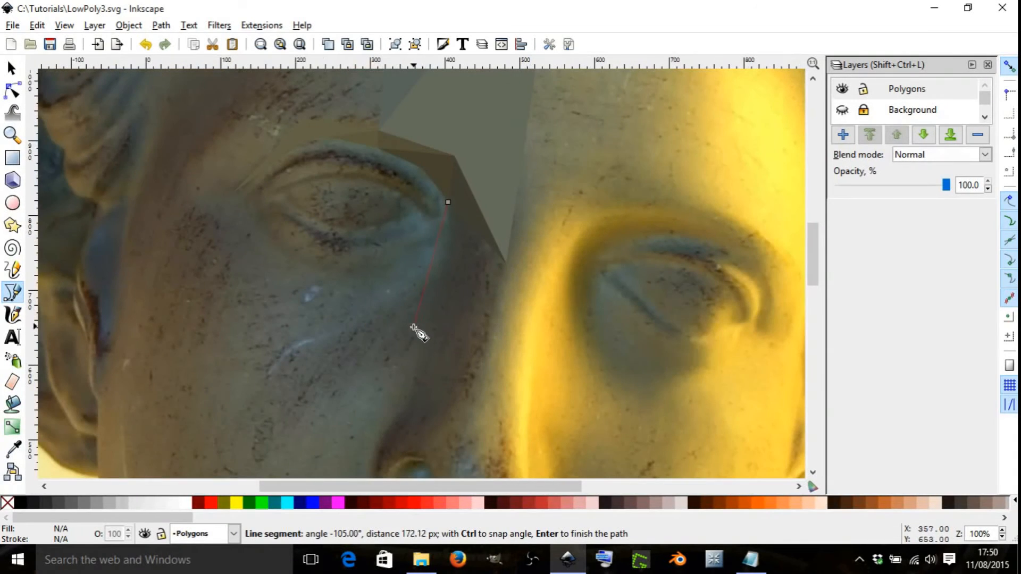
left_click(412, 422)
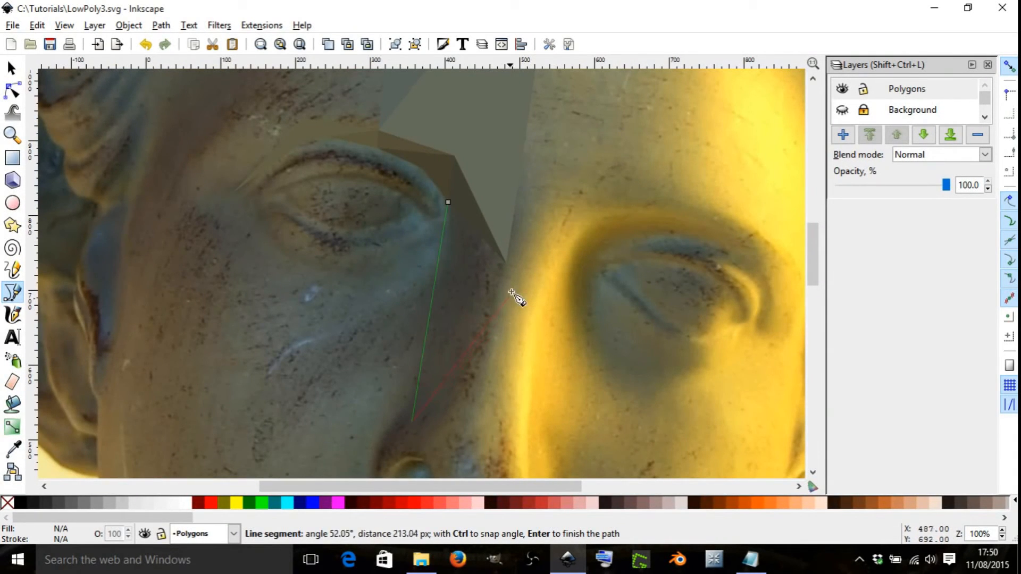
left_click(449, 202)
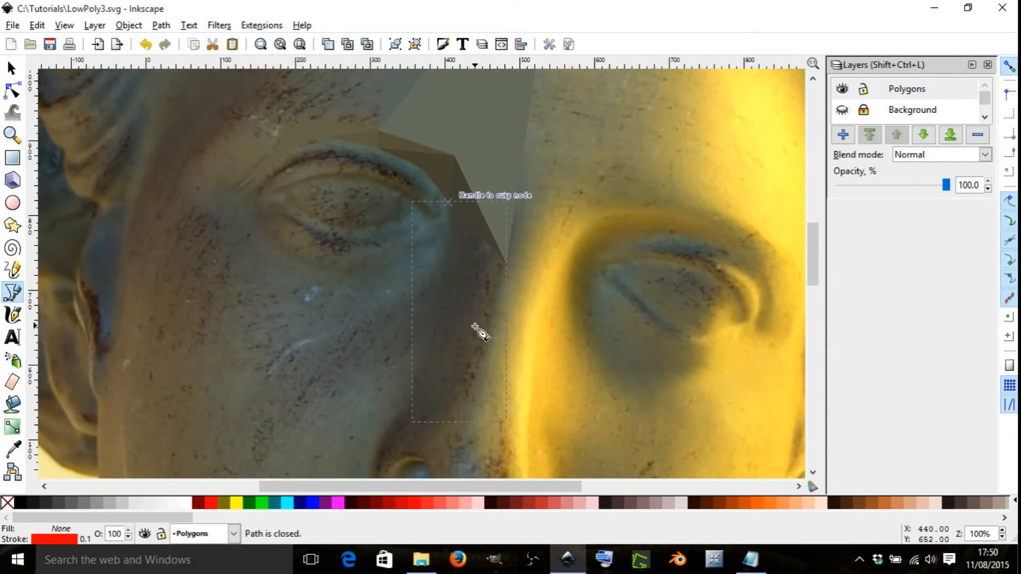
Step: Fill the long triangle beside the nose with the averaged dark photo colour inside it and remove its stroke
scroll(478, 333, "up", 3)
key("d")
left_click_drag(457, 271, 455, 294)
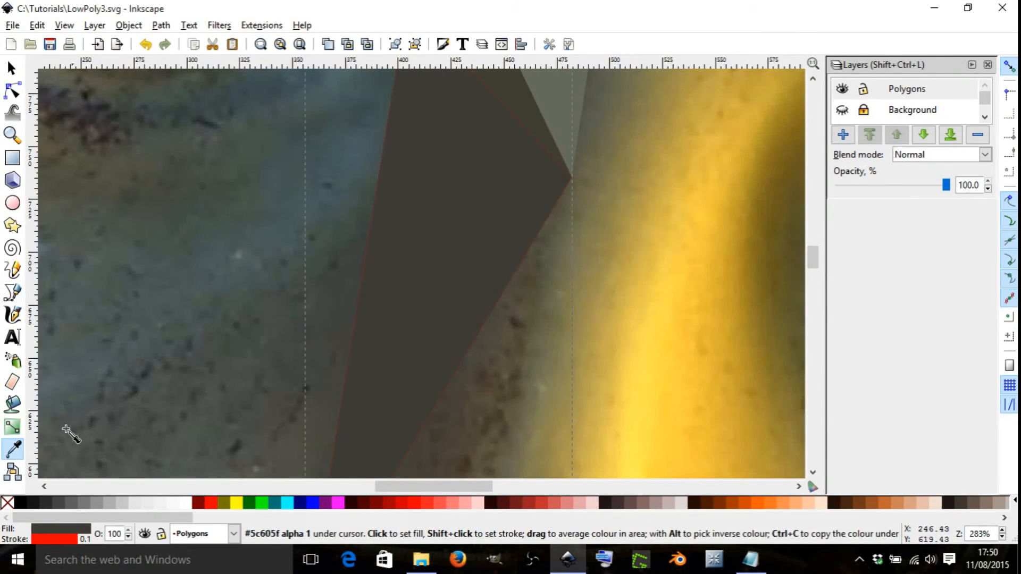
scroll(289, 346, "down", 2)
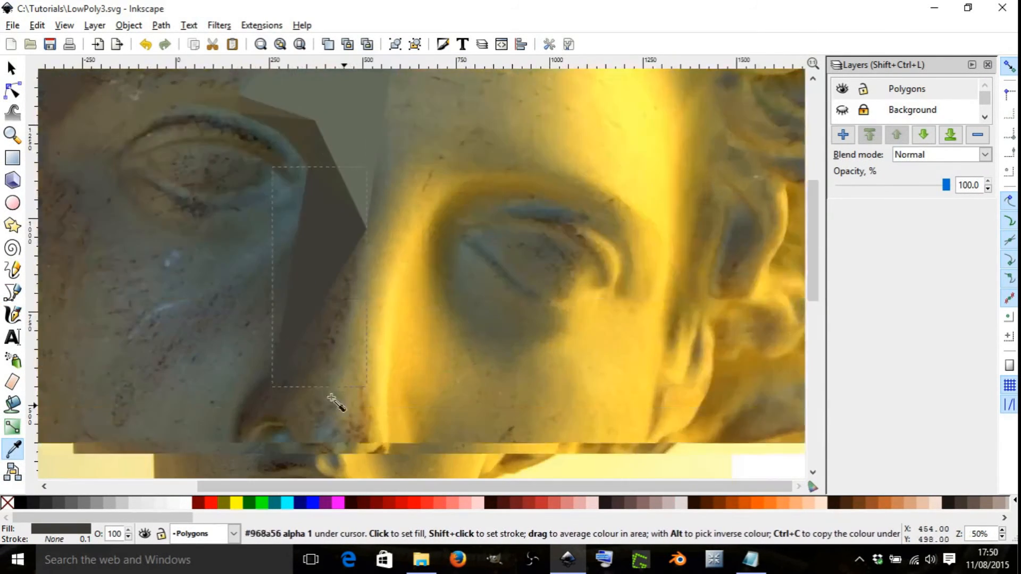
Step: Draw a closed polygon from the nose bridge down the nose's side, around the nostril's upper edge and back along the dark triangle
key("b")
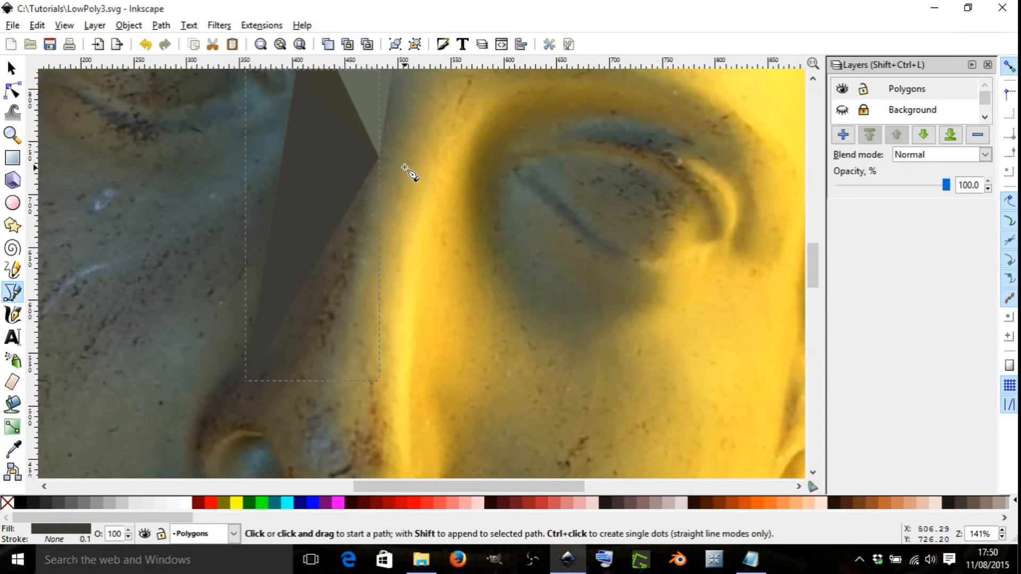
left_click(387, 164)
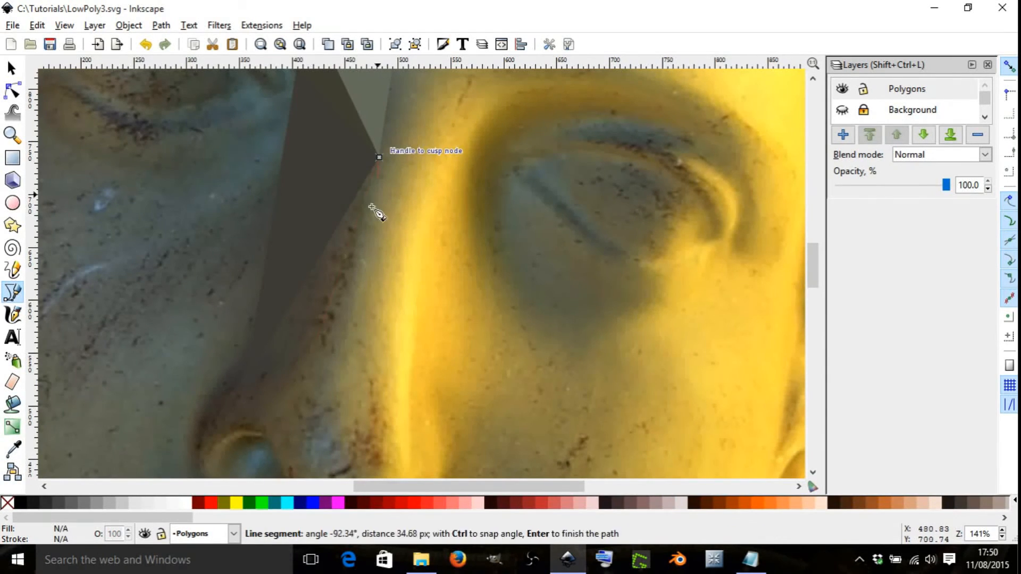
left_click(289, 467)
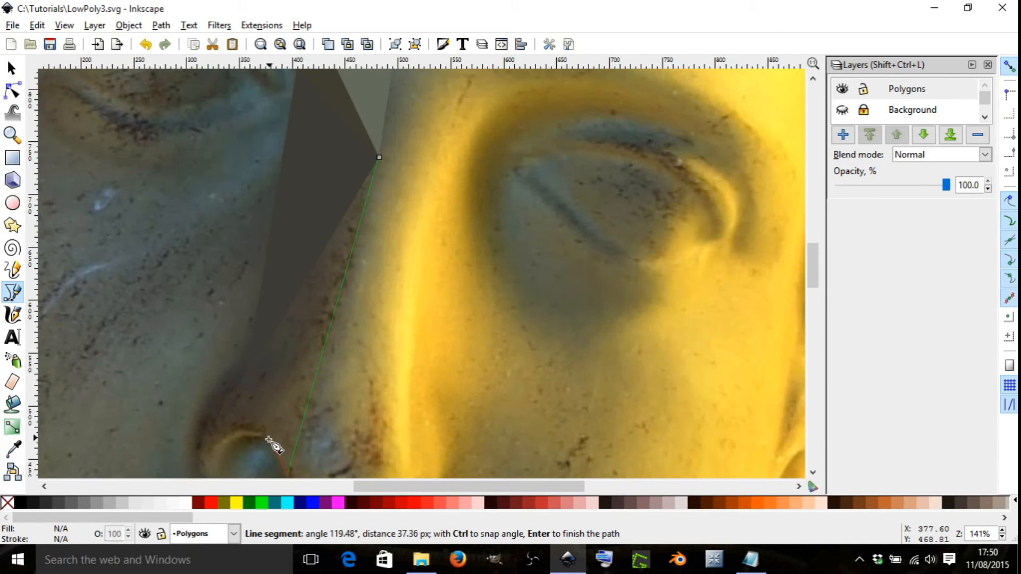
left_click(238, 432)
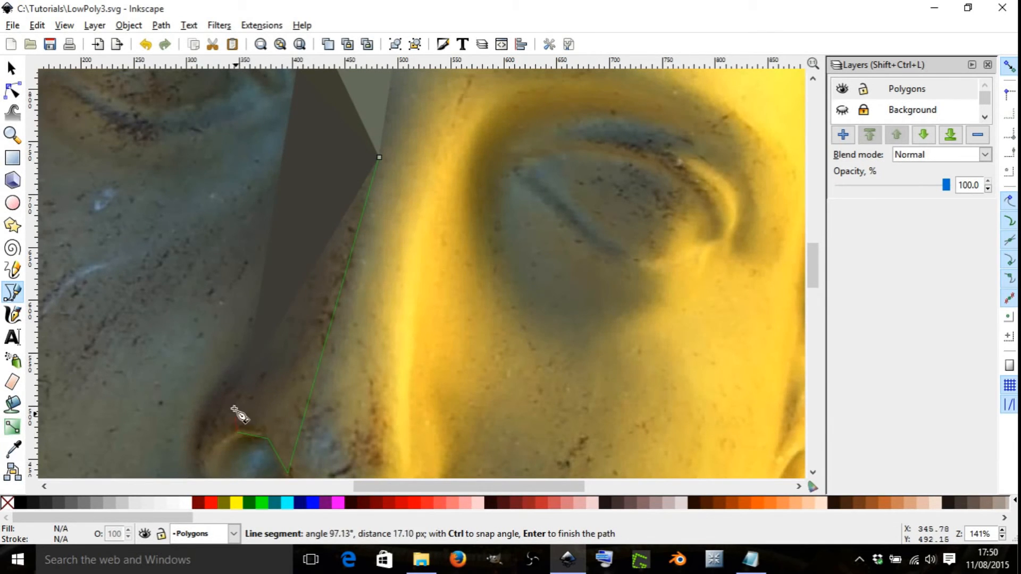
left_click(237, 380)
left_click(379, 158)
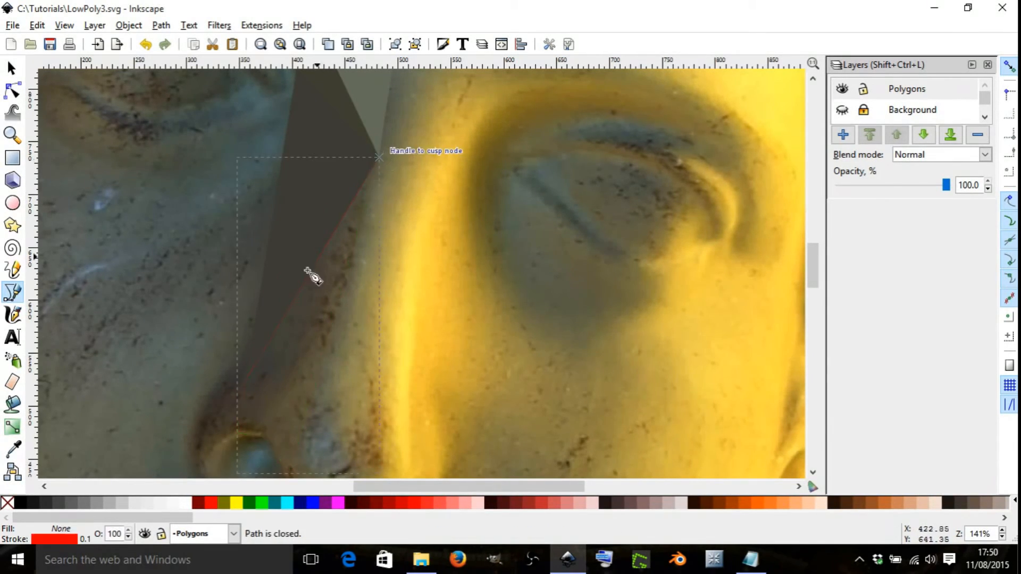
Step: Fill the polygon along the nose's side with the averaged brown photo colour and remove its stroke
key("d")
left_click_drag(294, 381, 296, 392)
scroll(356, 362, "down", 4)
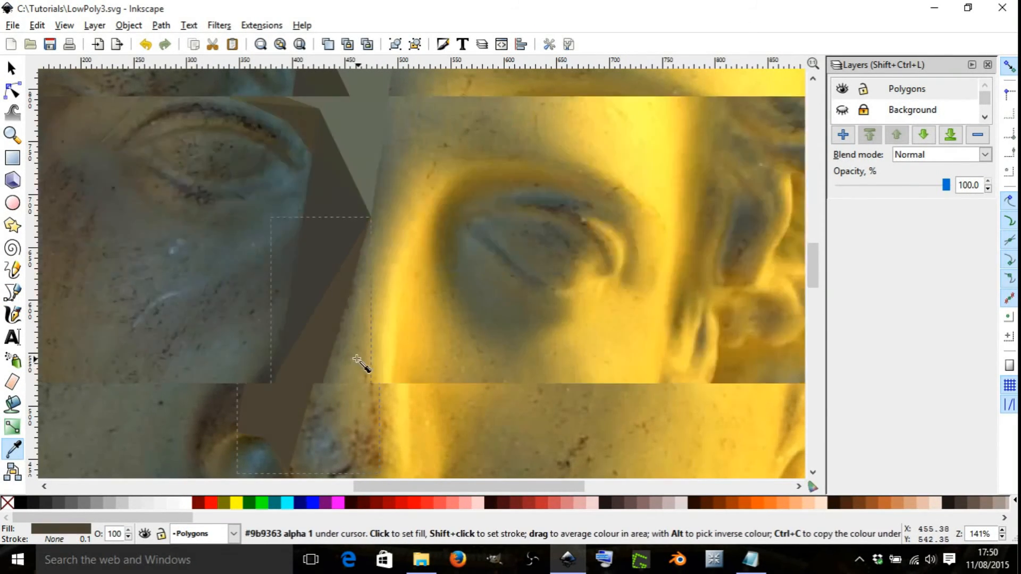
Step: Draw a closed triangle from the brow polygon's outer tip to below the outer eye corner and up to the upper eyelid's crest
scroll(285, 328, "up", 3)
scroll(361, 255, "down", 1)
scroll(355, 212, "up", 3)
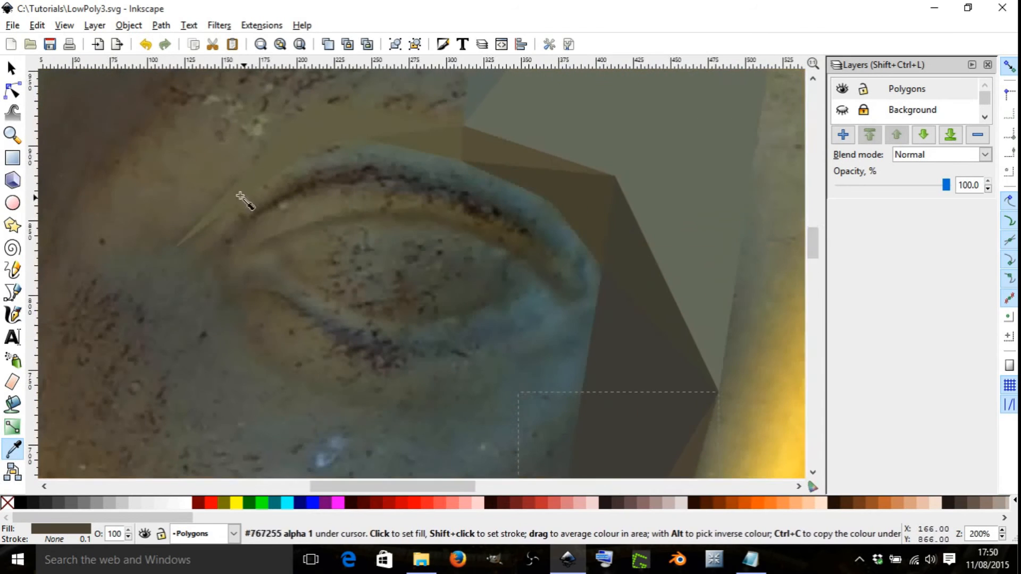
key("b")
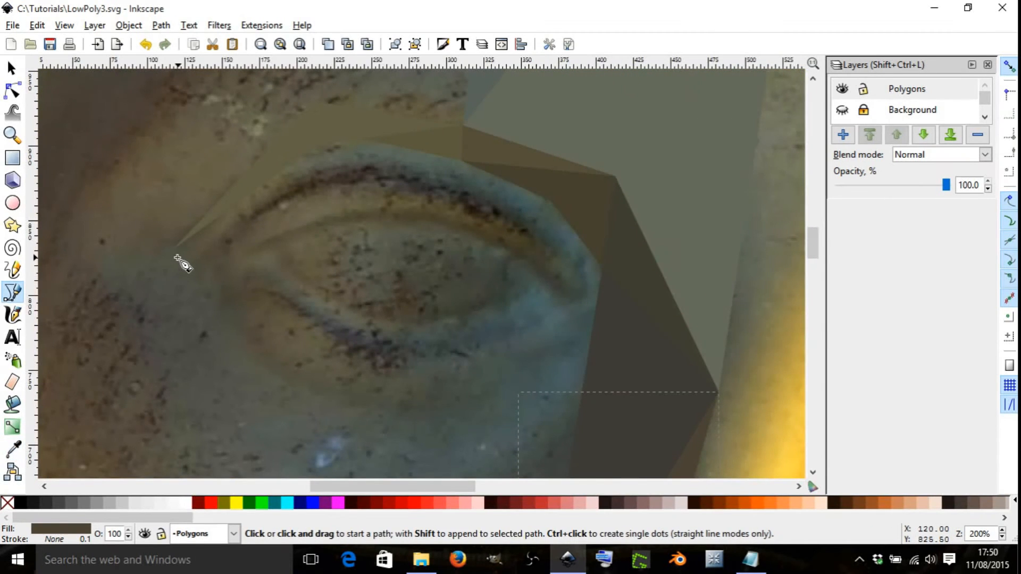
left_click(172, 250)
left_click(191, 288)
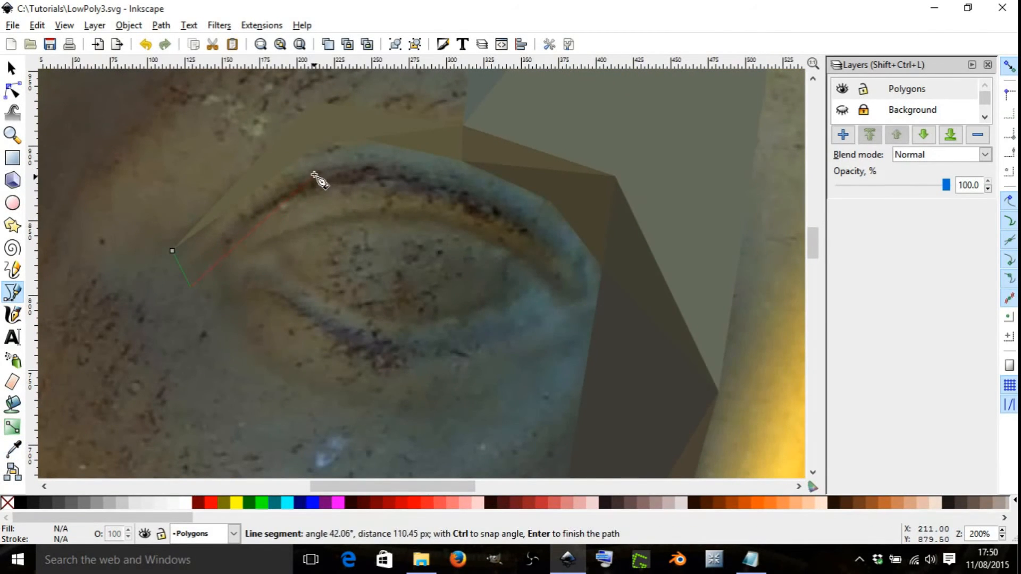
left_click(330, 144)
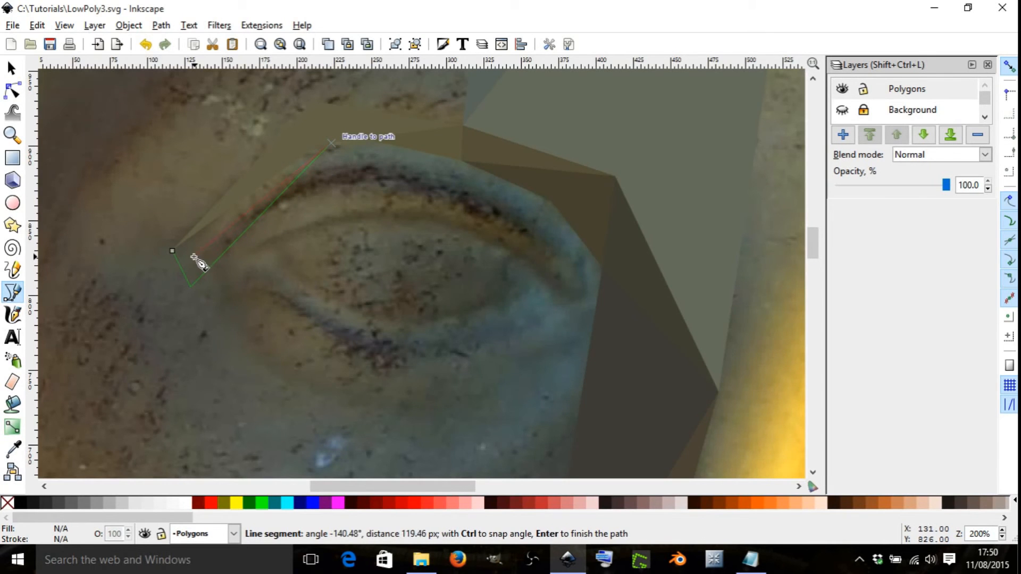
left_click(172, 251)
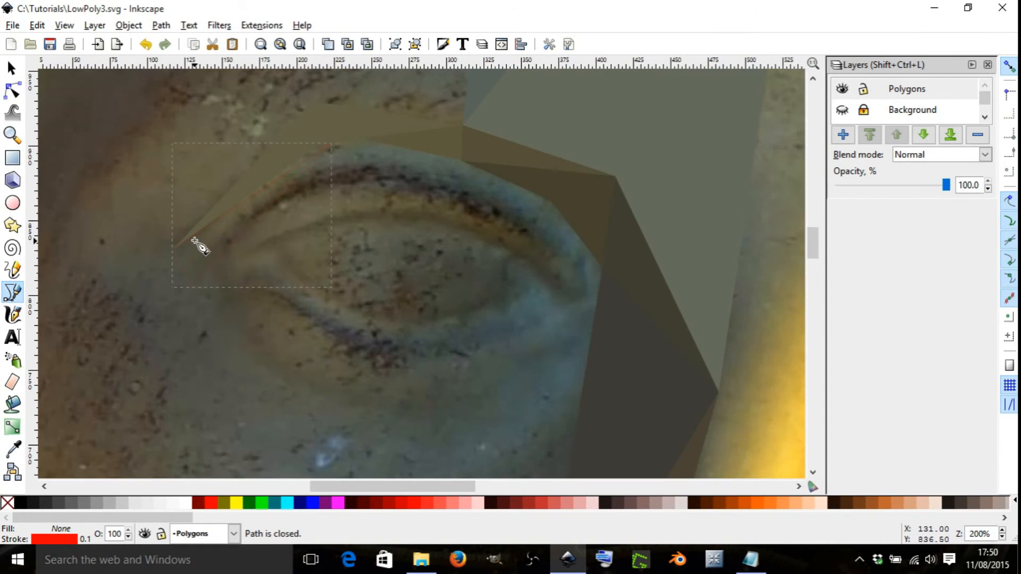
Step: Fill the triangle at the outer eye corner with the averaged brown photo colour and remove its stroke
scroll(199, 246, "up", 4)
key("d")
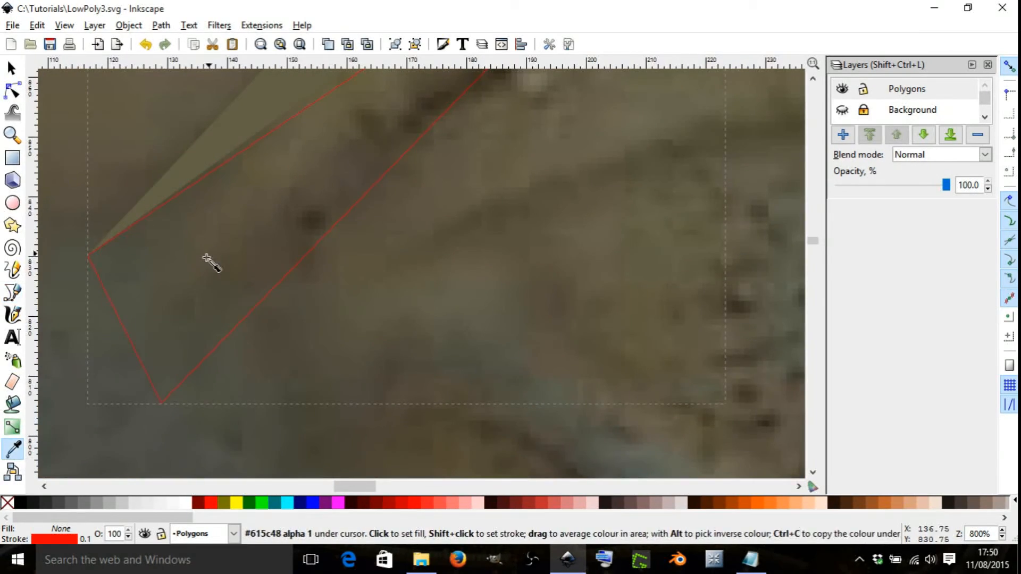
left_click_drag(205, 250, 202, 295)
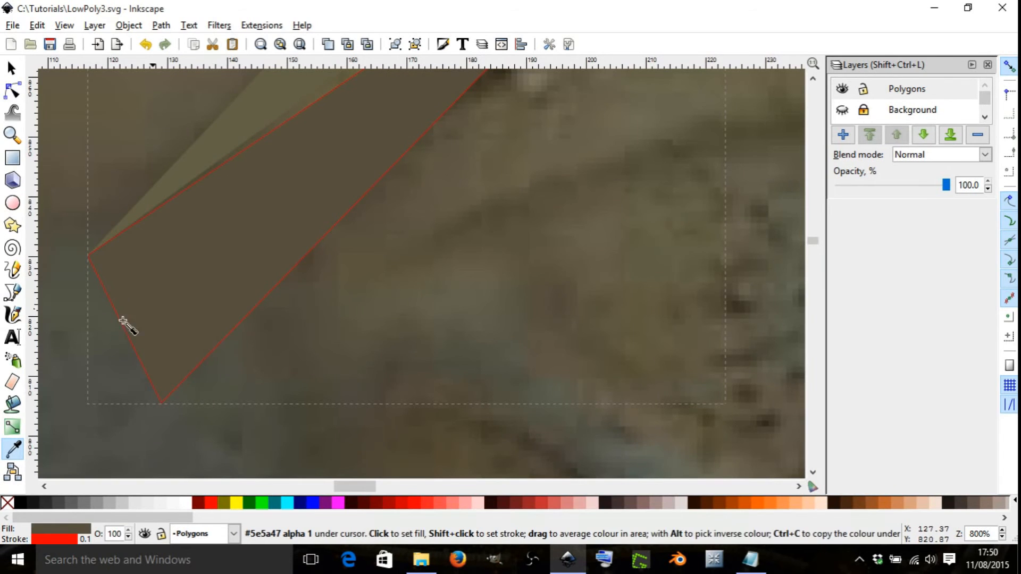
left_click(8, 502, "shift")
Step: Show the Background layer and examine the polygons around the eye for gaps along their shared edges
scroll(291, 374, "down", 4)
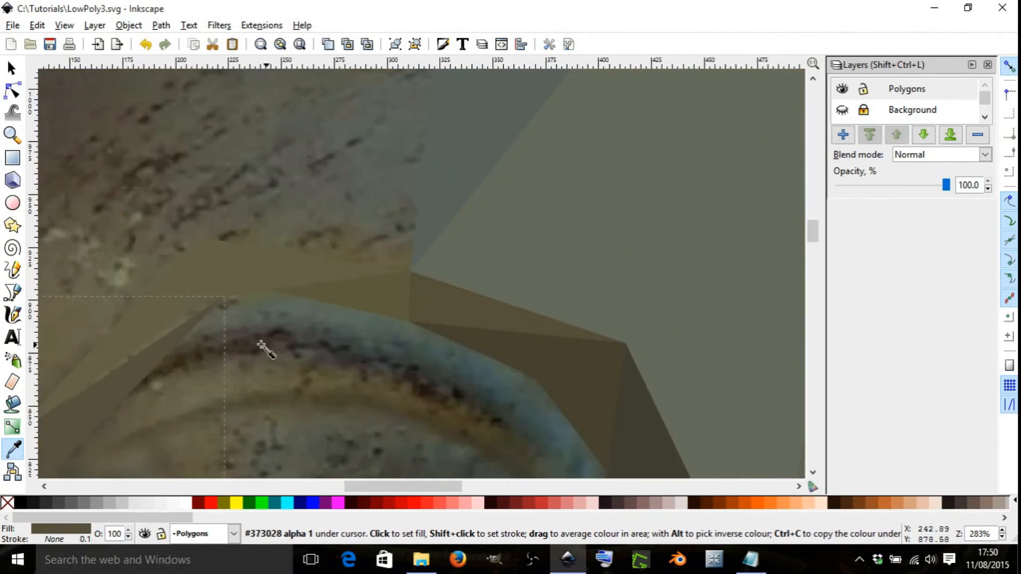
scroll(314, 346, "up", 2)
key("b")
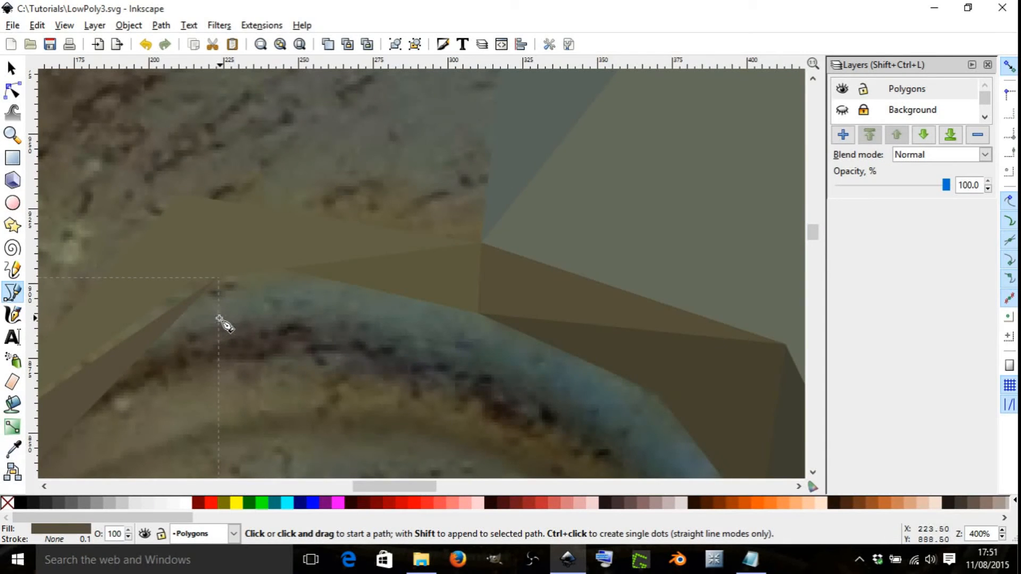
scroll(288, 322, "down", 3)
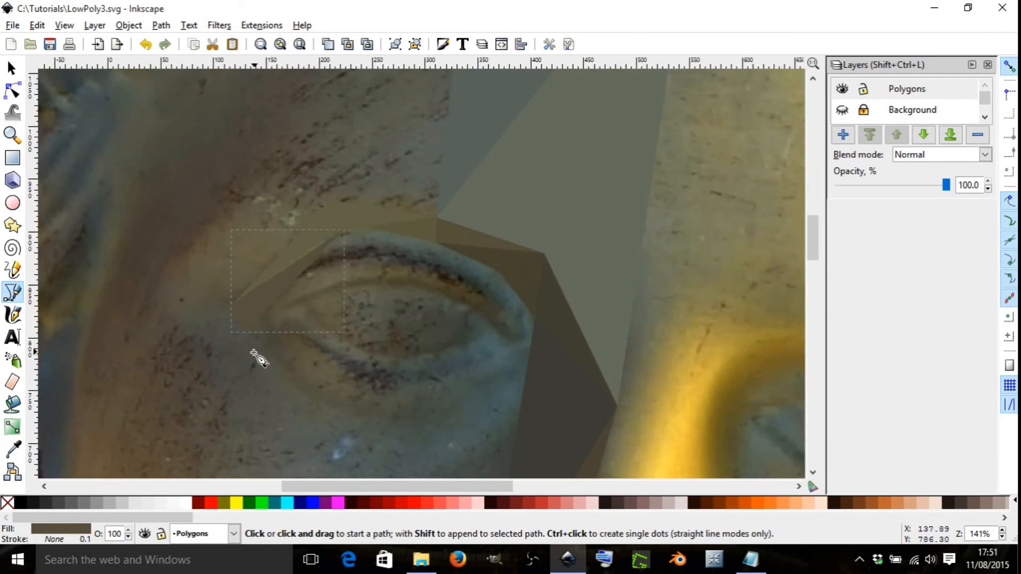
scroll(332, 350, "down", 2)
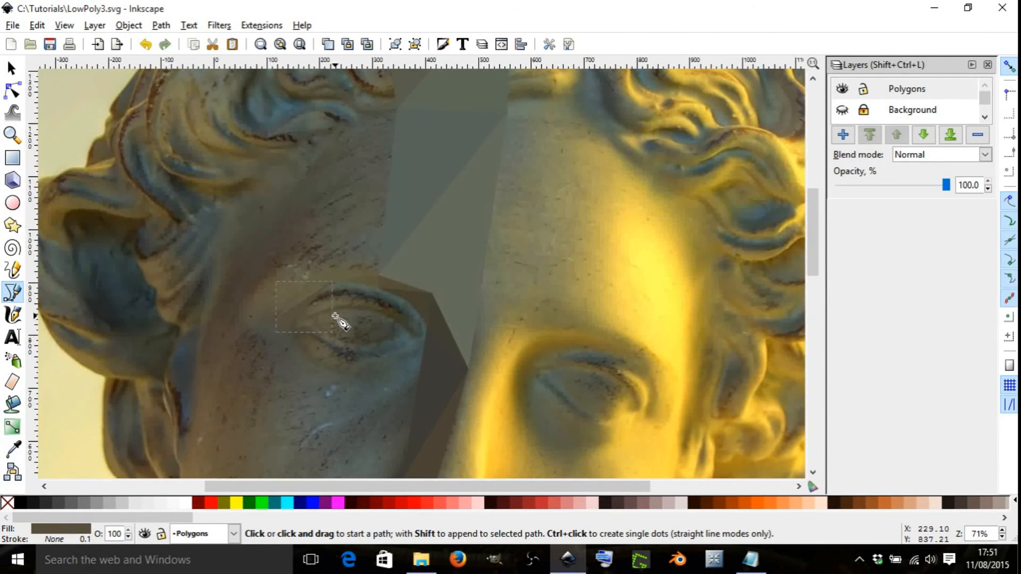
scroll(336, 317, "up", 1)
scroll(361, 343, "down", 2)
scroll(364, 337, "up", 1)
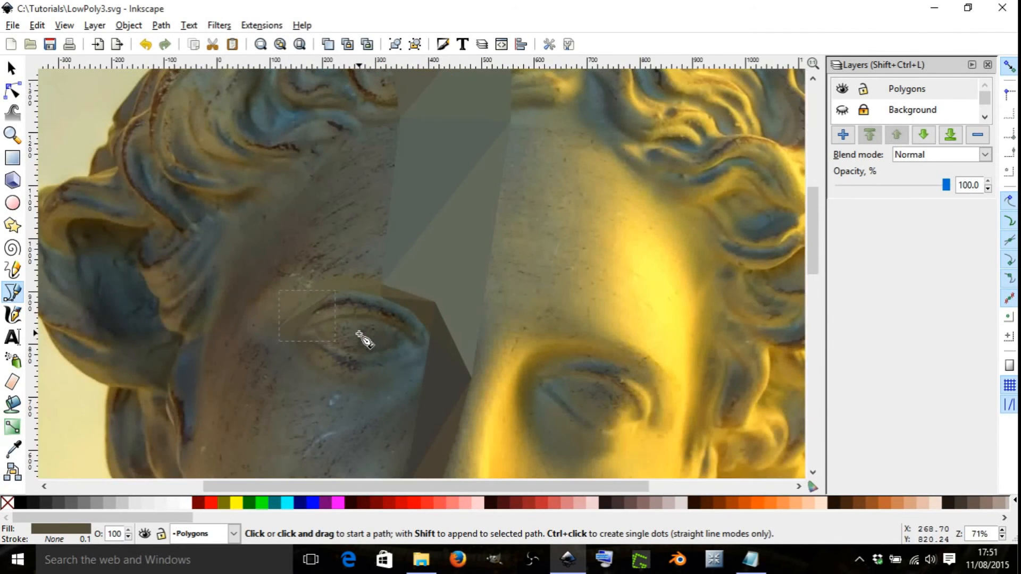
scroll(372, 327, "up", 3)
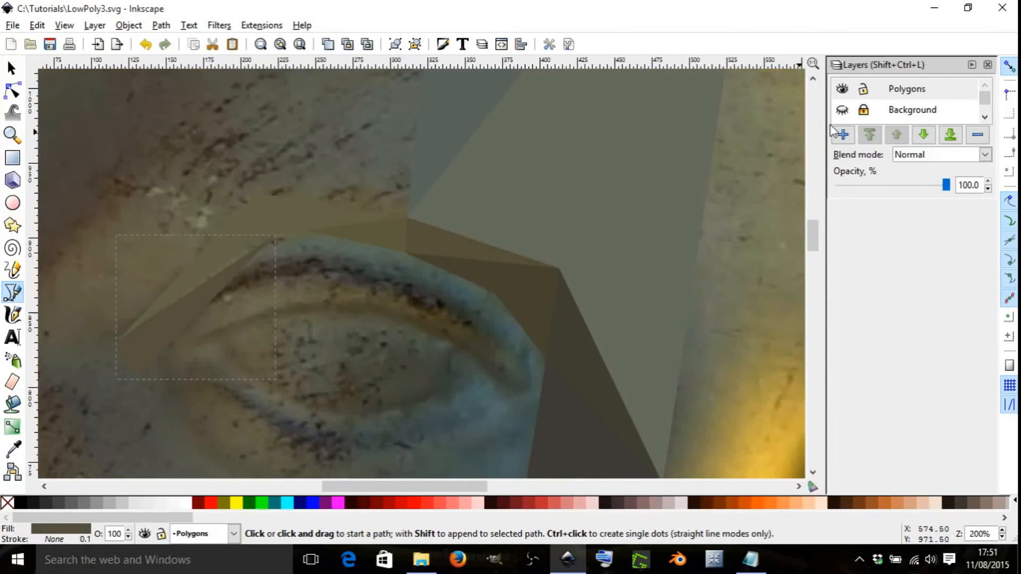
left_click(841, 109)
scroll(427, 382, "down", 3)
scroll(347, 364, "up", 8)
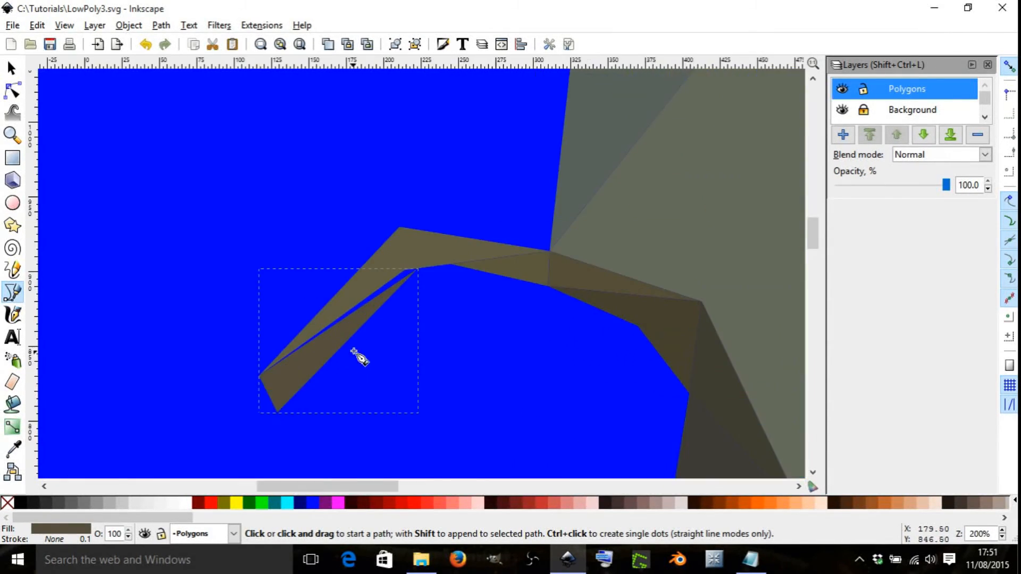
scroll(394, 306, "down", 4)
scroll(396, 300, "up", 2)
scroll(400, 295, "down", 2)
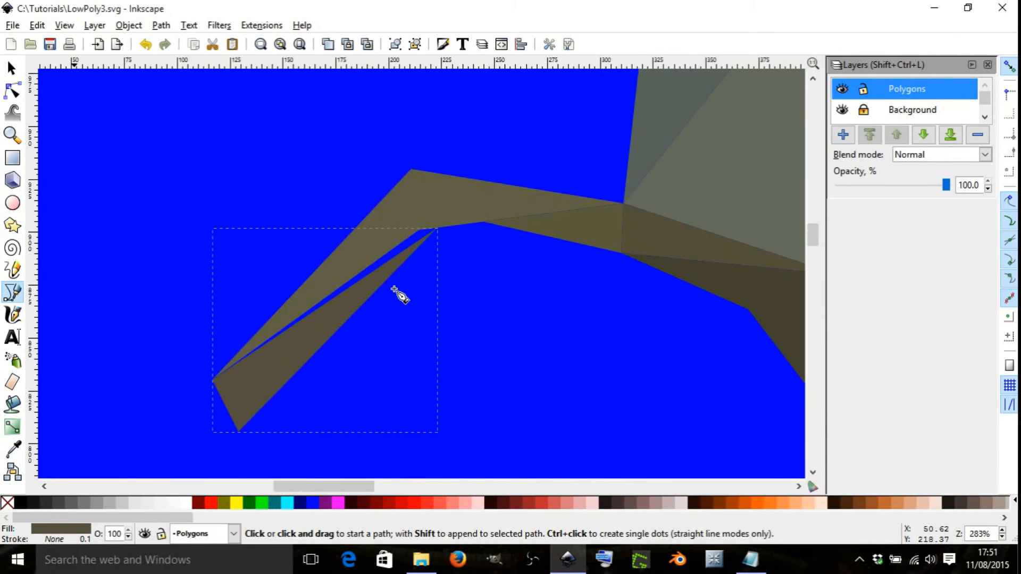
scroll(410, 281, "down", 3)
scroll(404, 286, "up", 3)
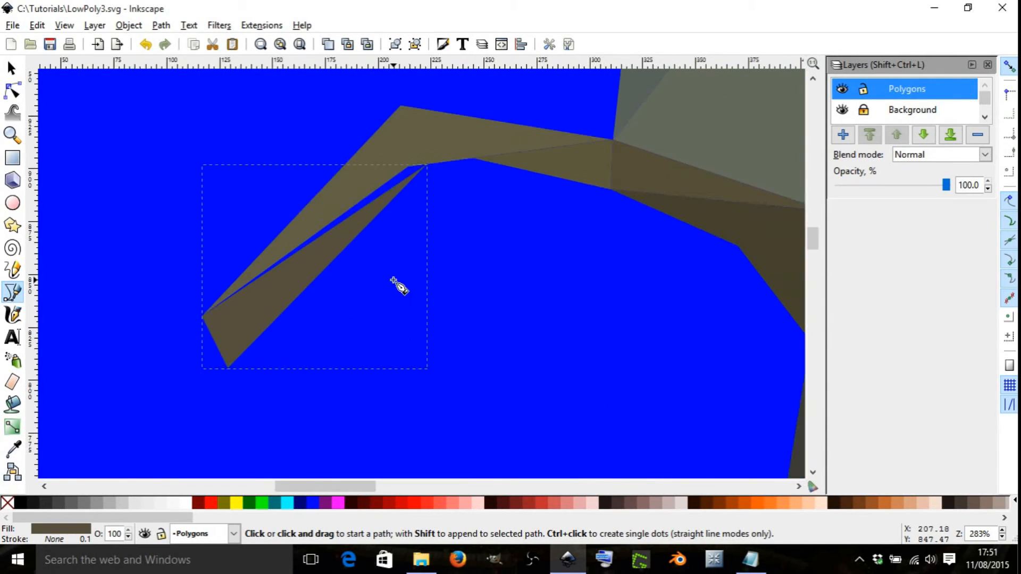
Step: Hide the Background layer and compare the polygons around the eye with the photo
left_click(842, 110)
scroll(441, 257, "down", 4)
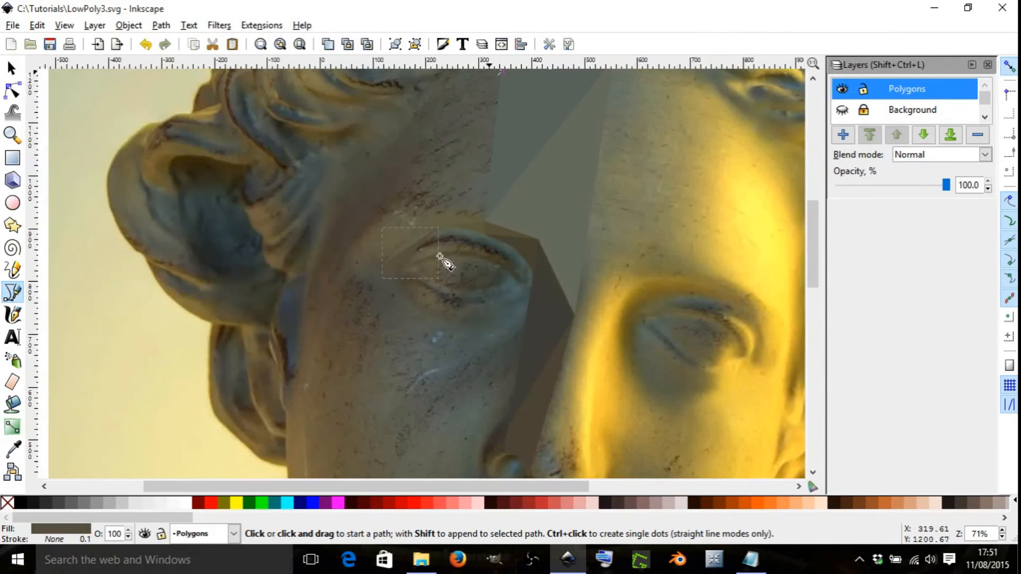
scroll(482, 239, "up", 4)
scroll(410, 275, "down", 5)
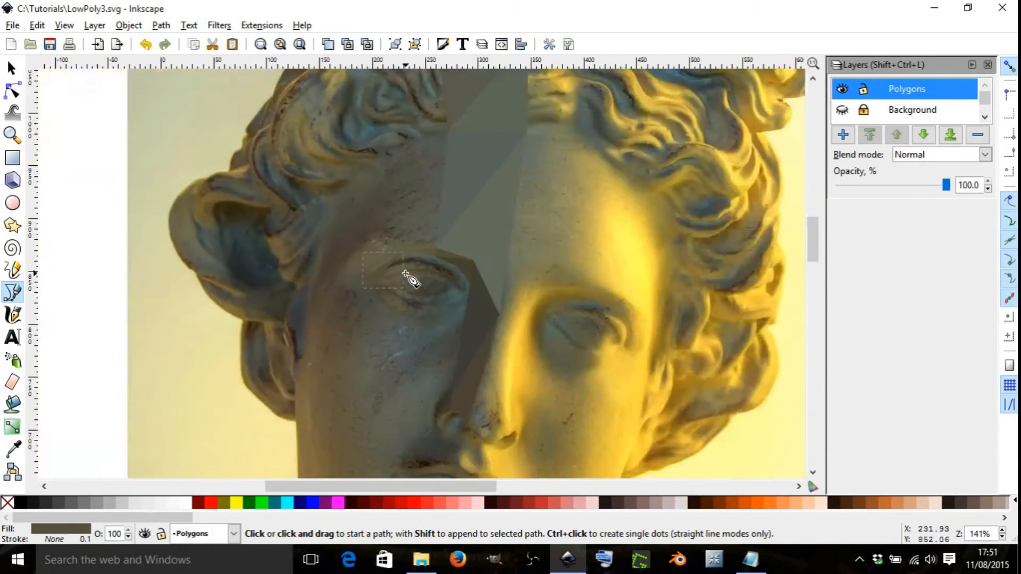
scroll(399, 285, "up", 4)
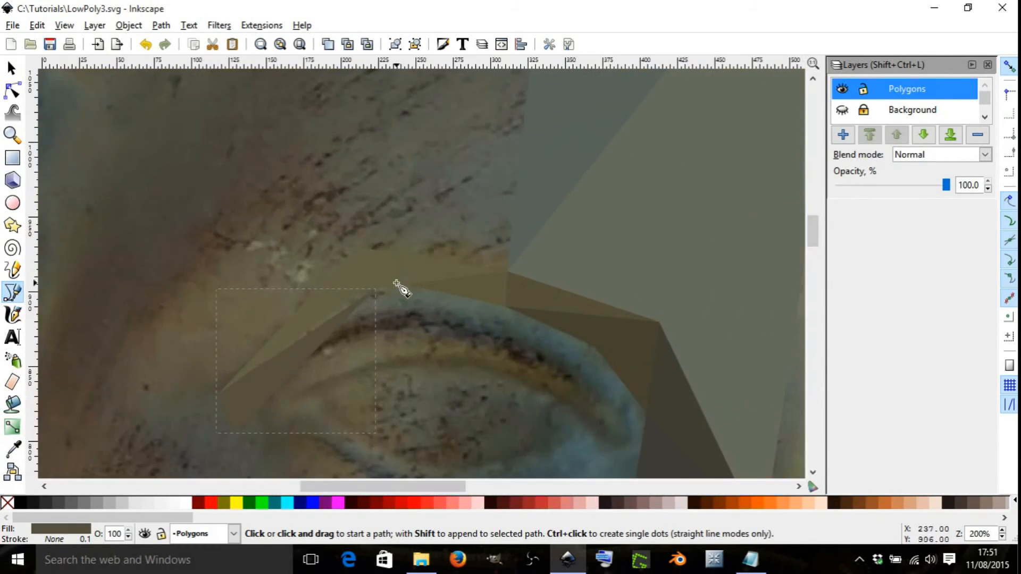
Step: Show the Background layer again and inspect the edge between the brow polygon and the eye-corner triangle
left_click(842, 109)
scroll(439, 326, "down", 2)
scroll(399, 289, "up", 5)
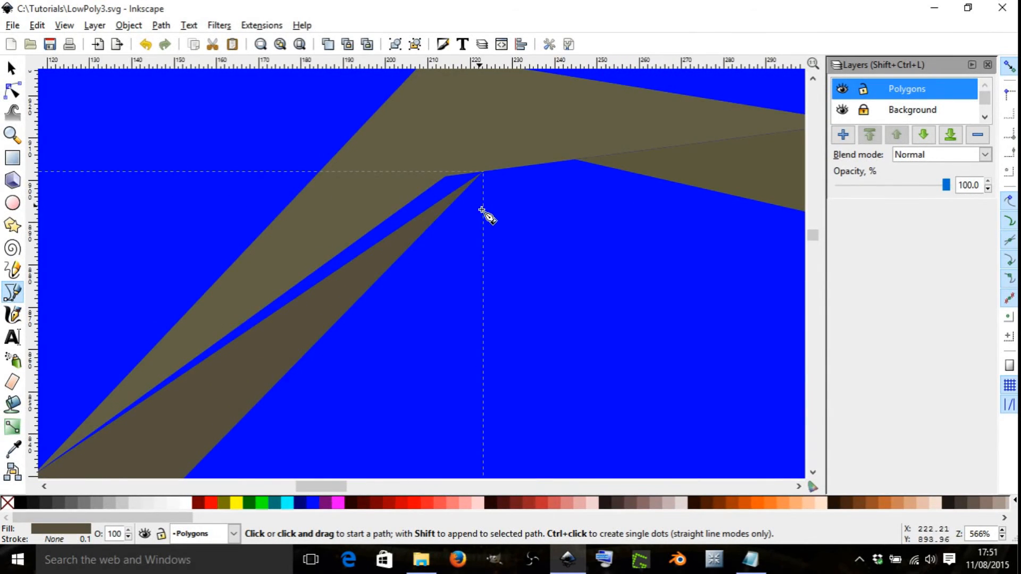
scroll(453, 243, "down", 3)
scroll(416, 303, "up", 5)
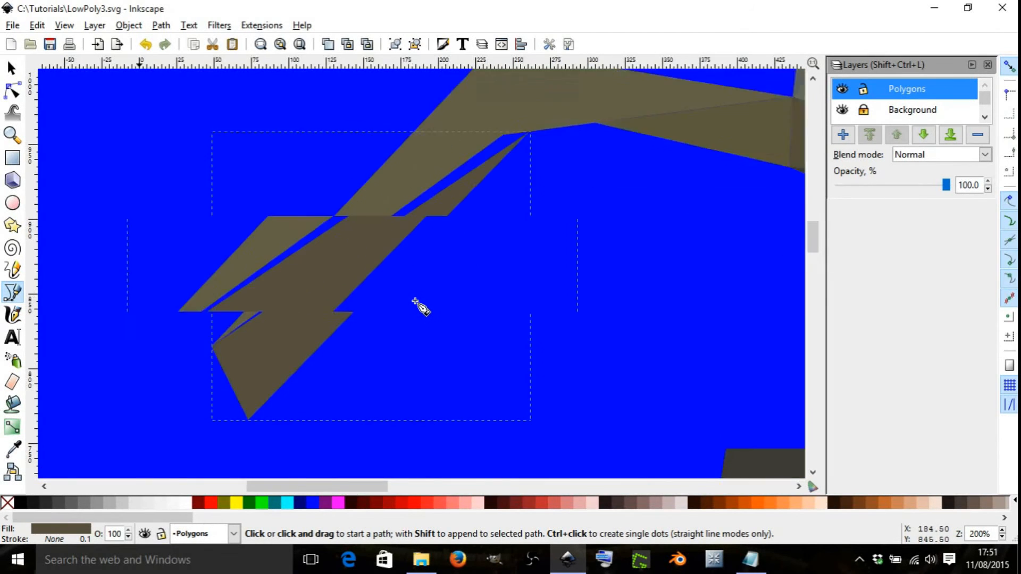
scroll(417, 303, "down", 4)
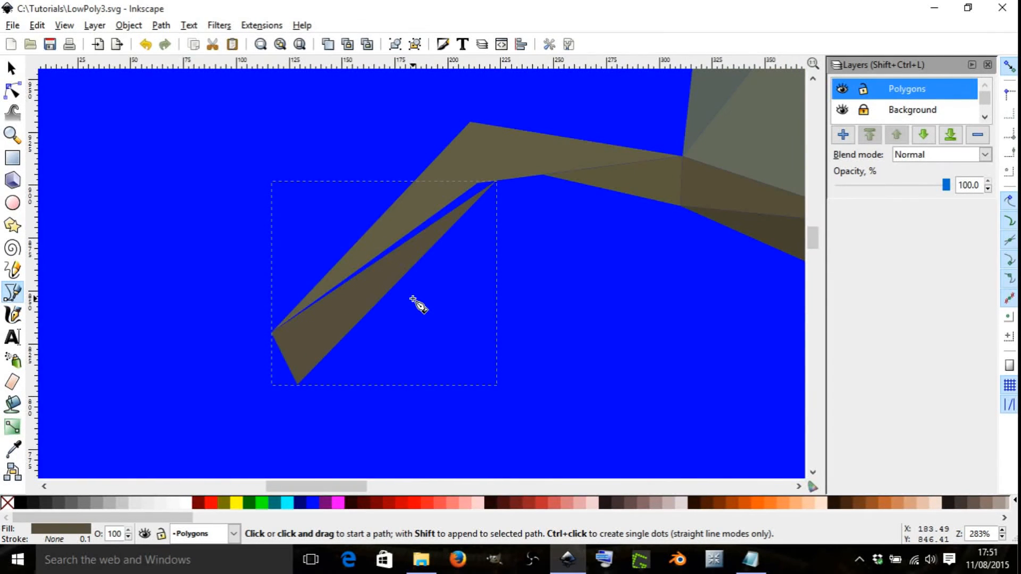
scroll(487, 222, "up", 2)
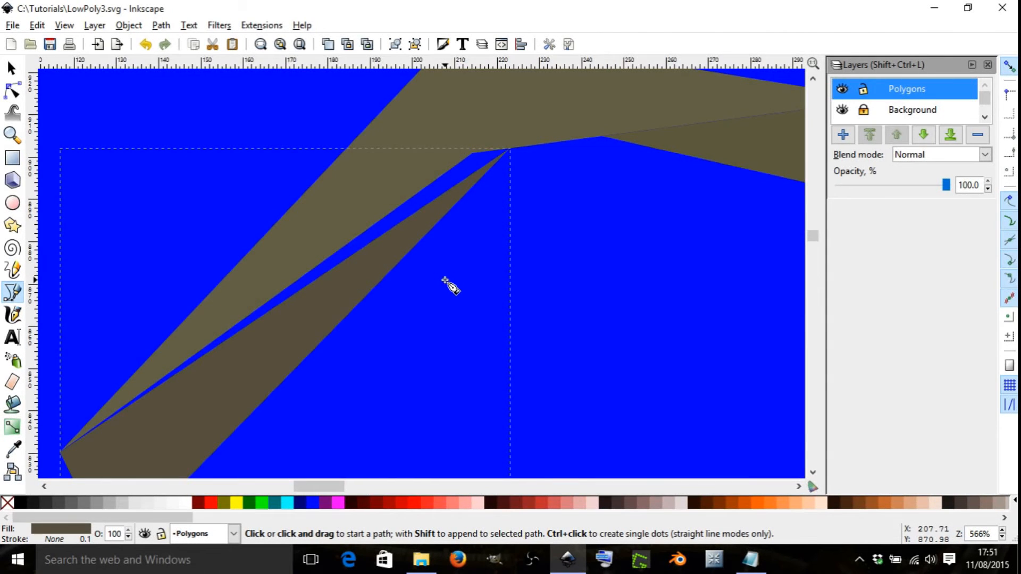
Step: Snap the eye-corner triangle's upper node onto the brow polygon's lower corner to close the gap between them
type("n")
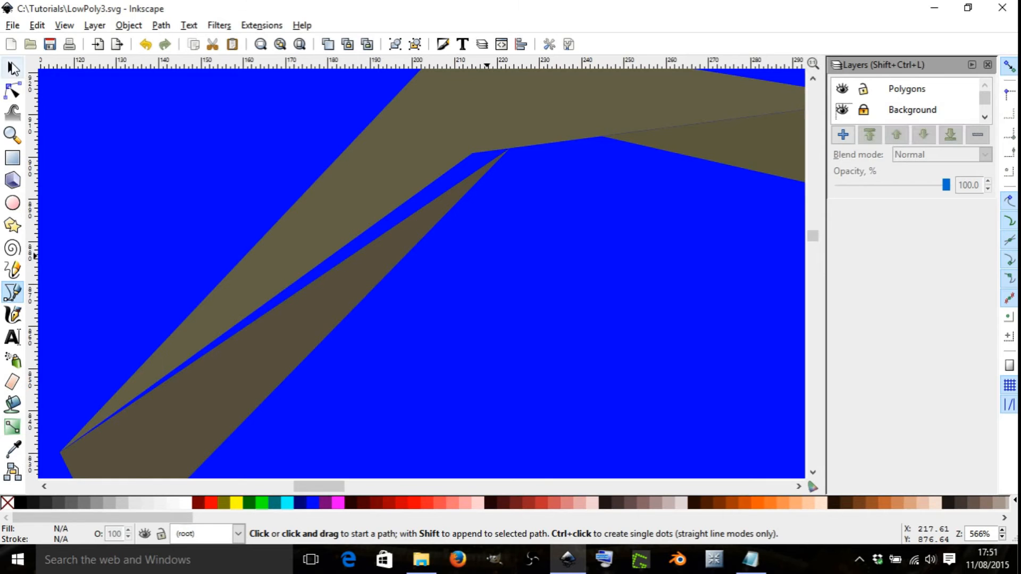
left_click(517, 316)
key("n")
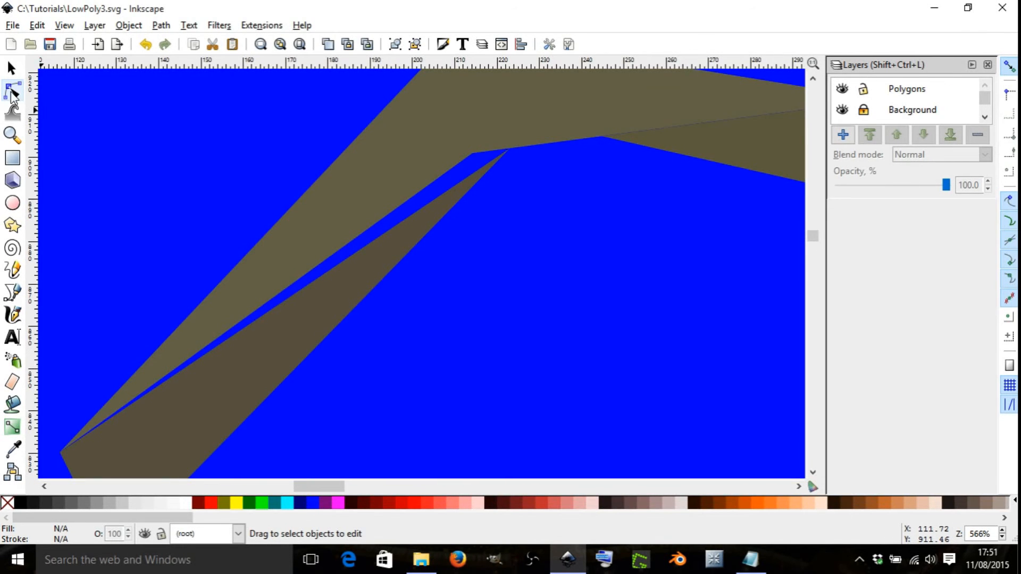
left_click(488, 172)
scroll(432, 273, "down", 3)
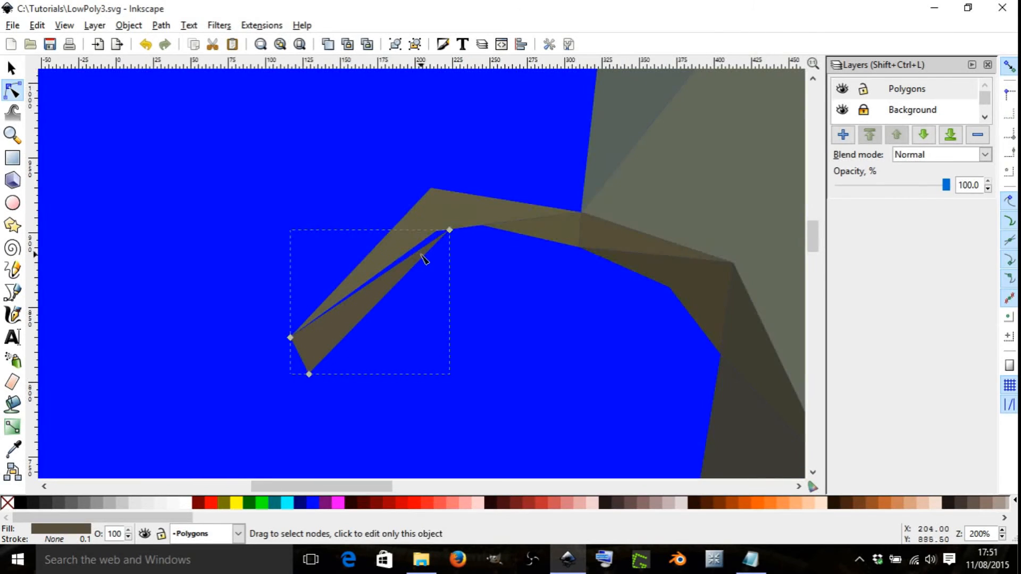
scroll(428, 266, "up", 1)
scroll(455, 220, "up", 4)
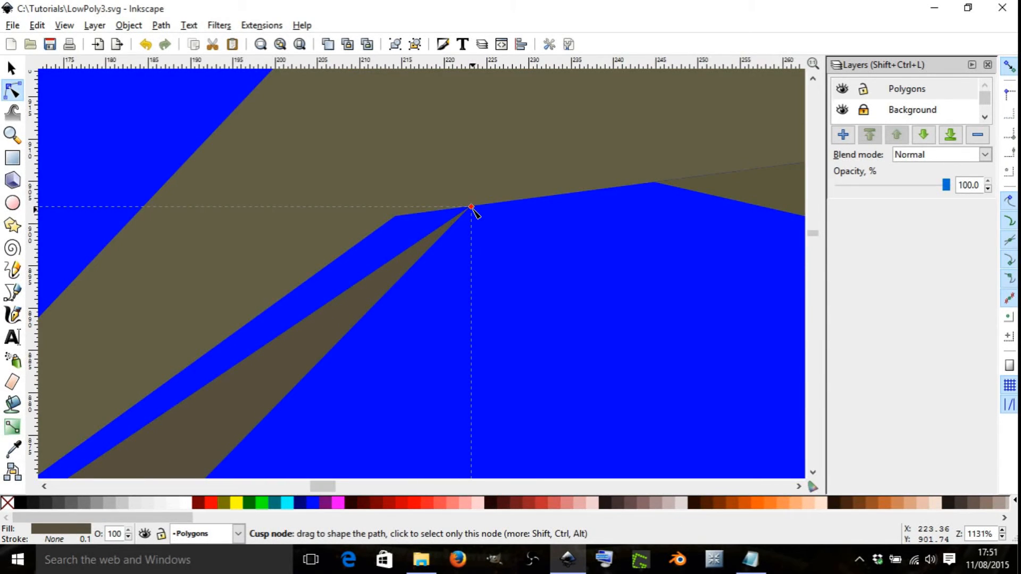
left_click_drag(472, 219, 408, 219)
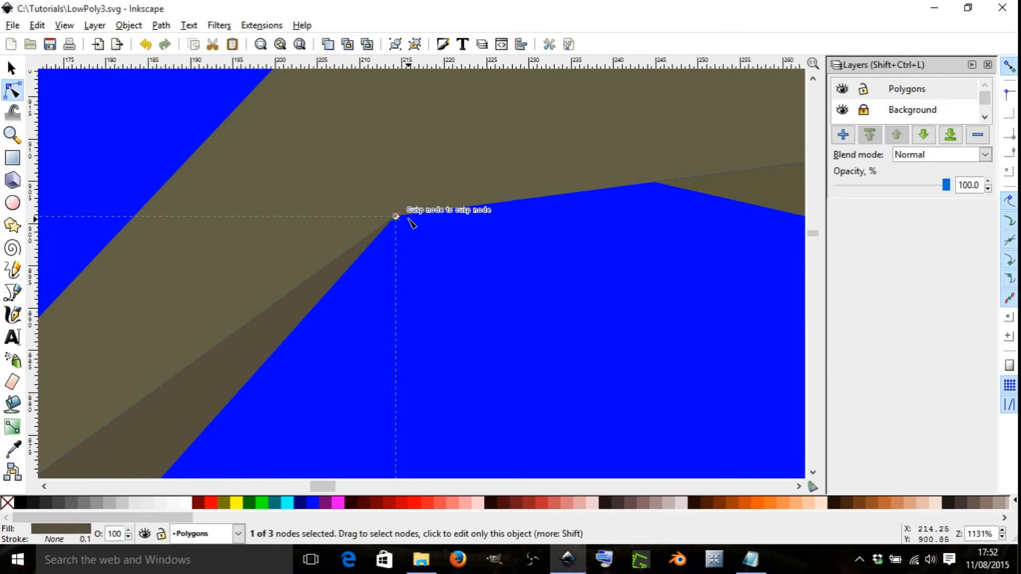
left_click(430, 259)
left_click(434, 263)
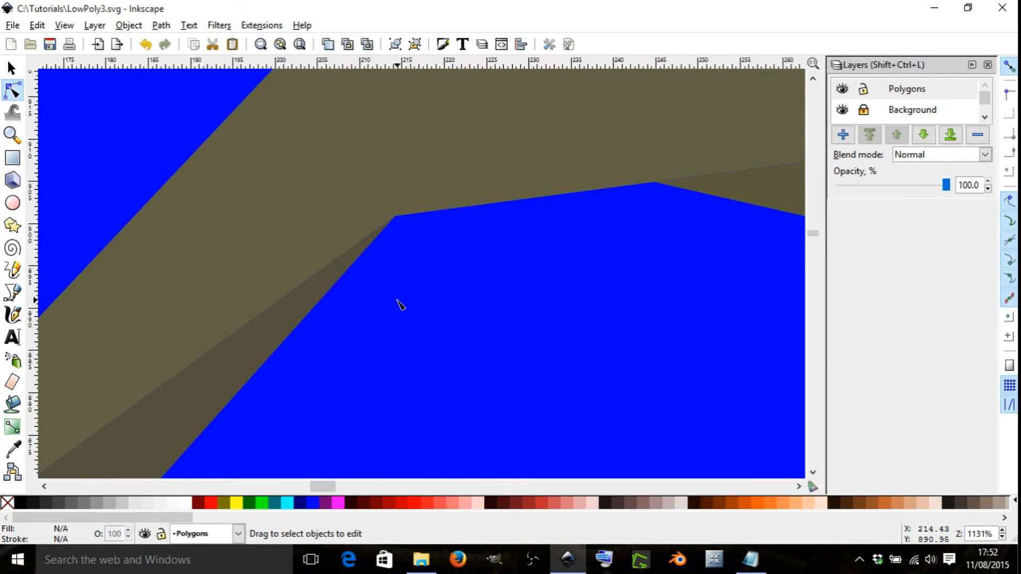
Step: Hide the Background layer and make Polygons the current layer for drawing over the photo
scroll(400, 305, "down", 6)
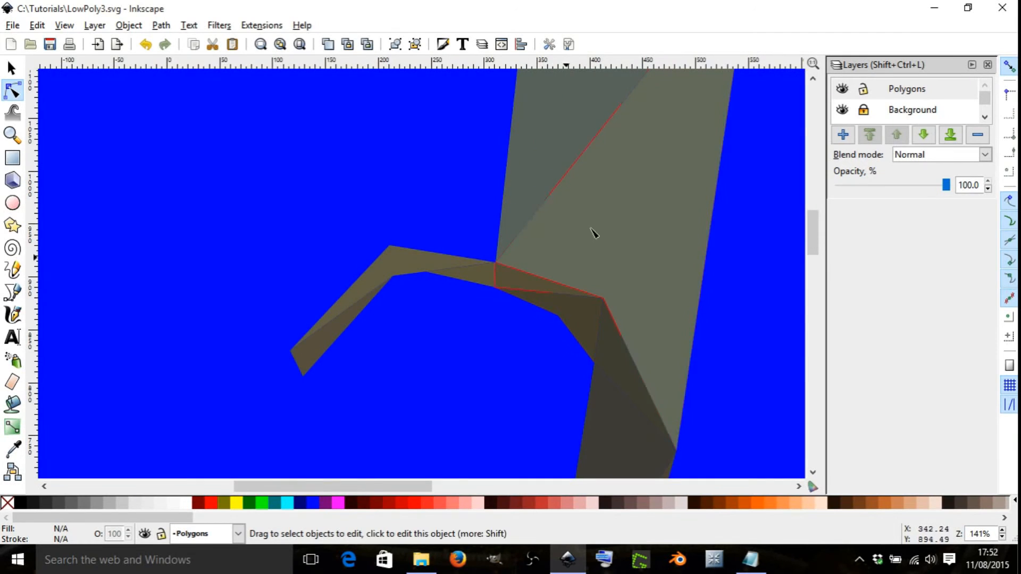
left_click(842, 108)
scroll(378, 277, "up", 1)
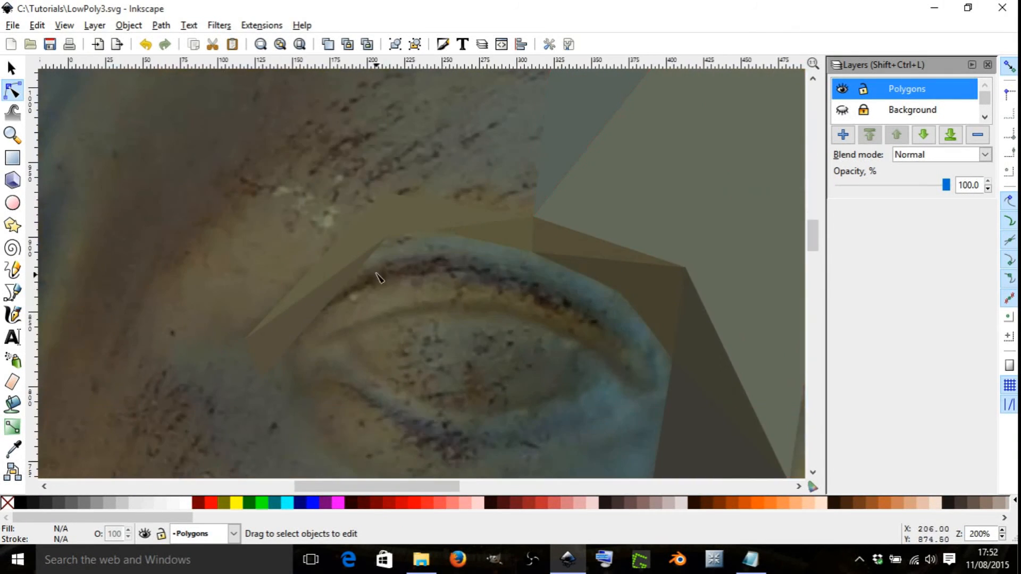
scroll(378, 276, "up", 2)
type("b")
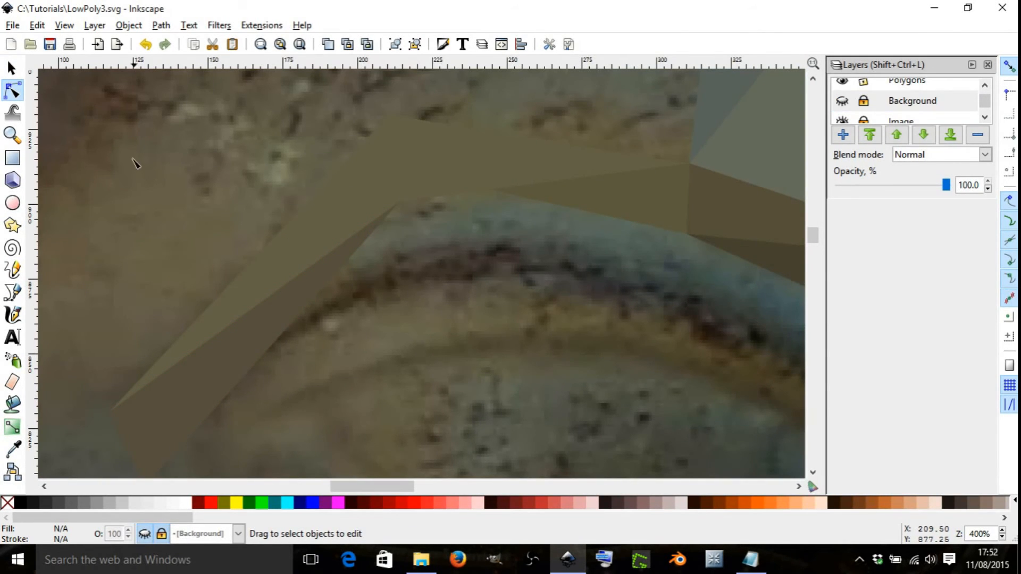
type("s")
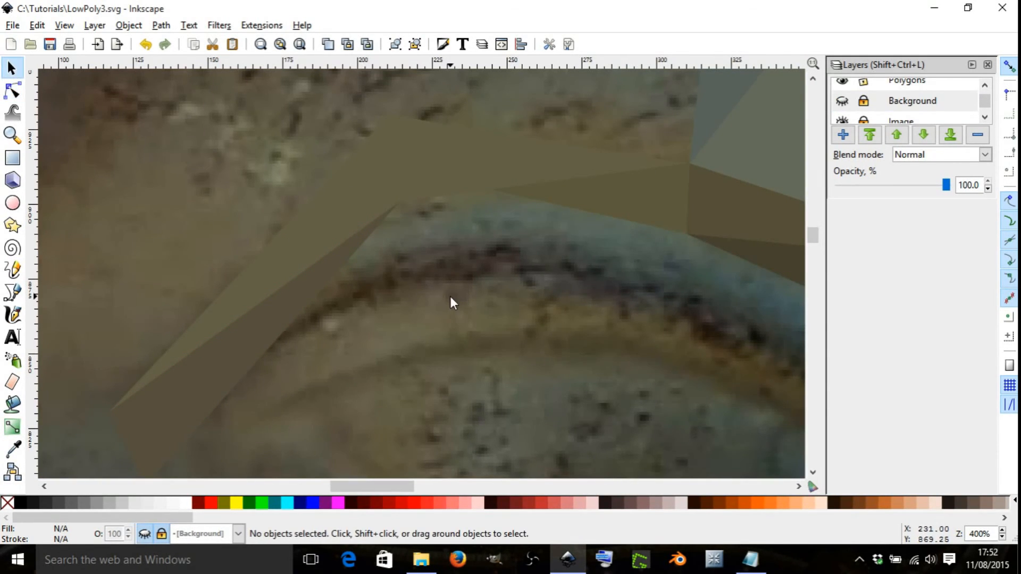
type("b")
left_click(407, 213)
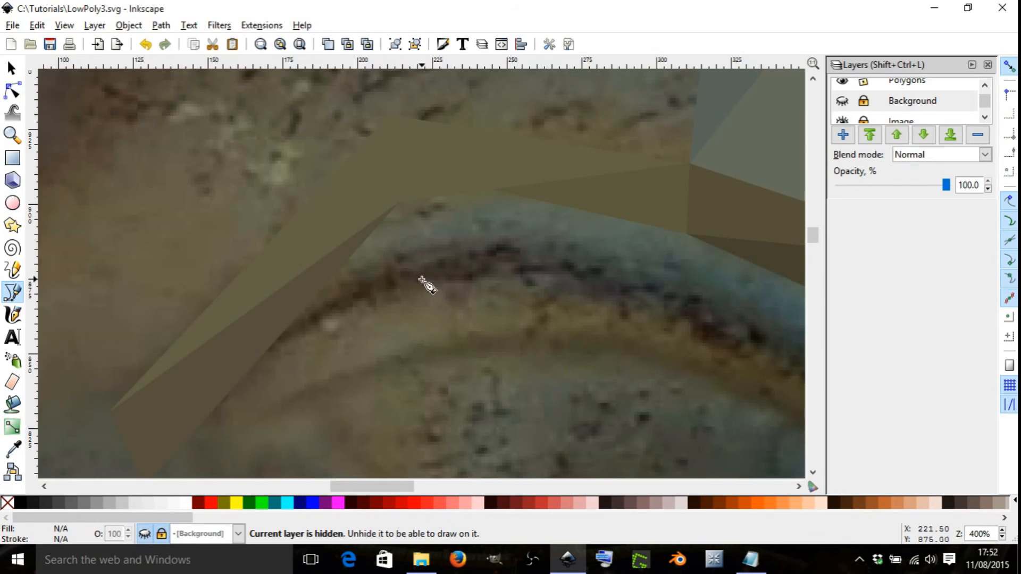
scroll(906, 106, "up", 1)
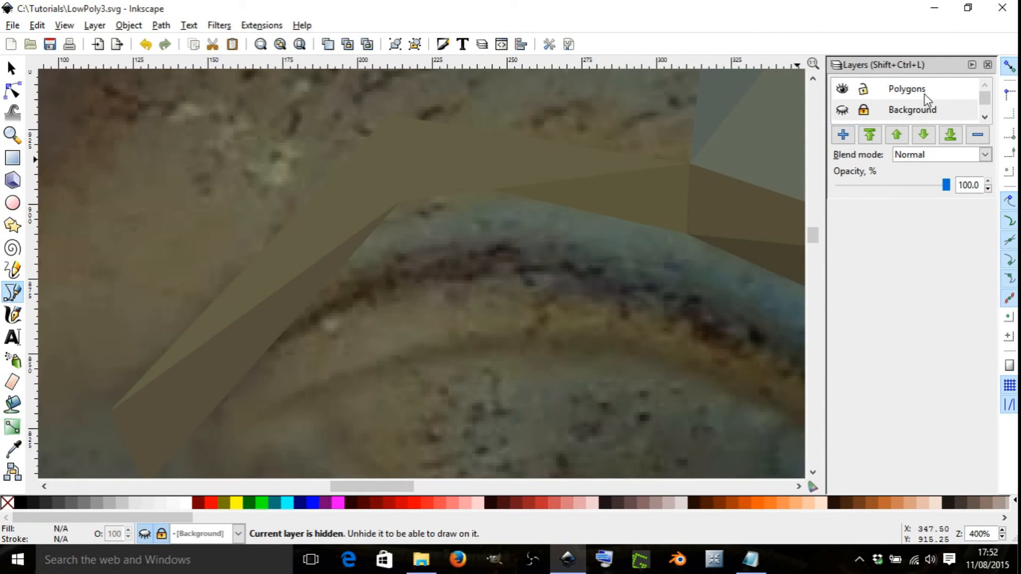
left_click(914, 92)
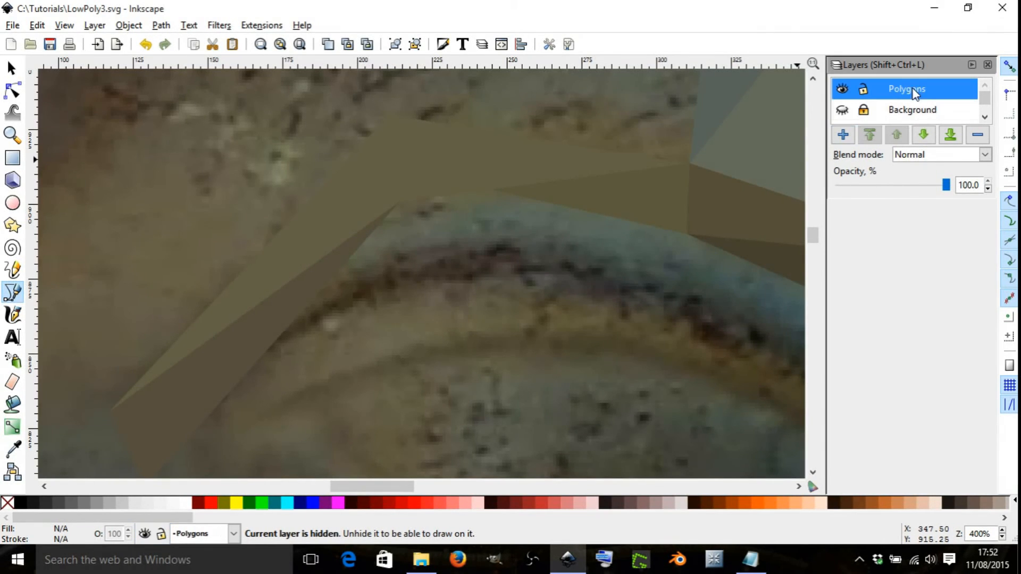
Step: Draw a closed triangle from the brow polygon's lower corner to the upper eyelid crease and down to the eye-corner triangle's edge
left_click(406, 213)
left_click(437, 276)
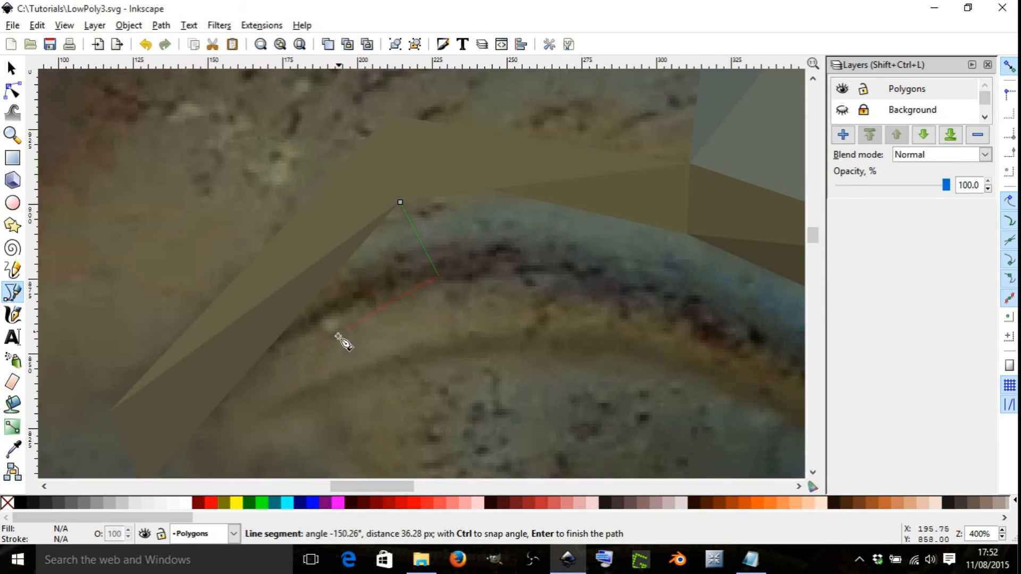
left_click(259, 359)
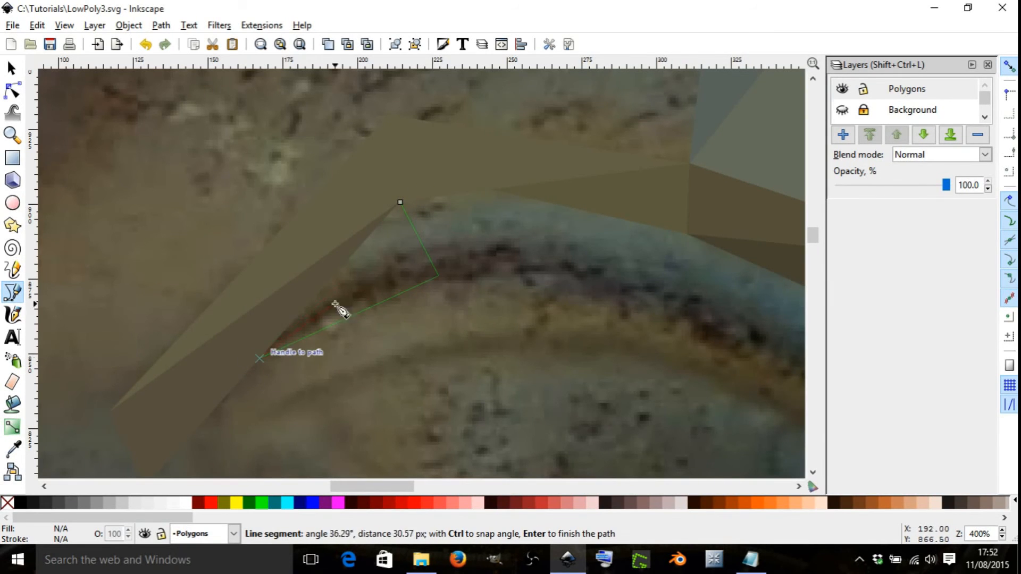
left_click(400, 204)
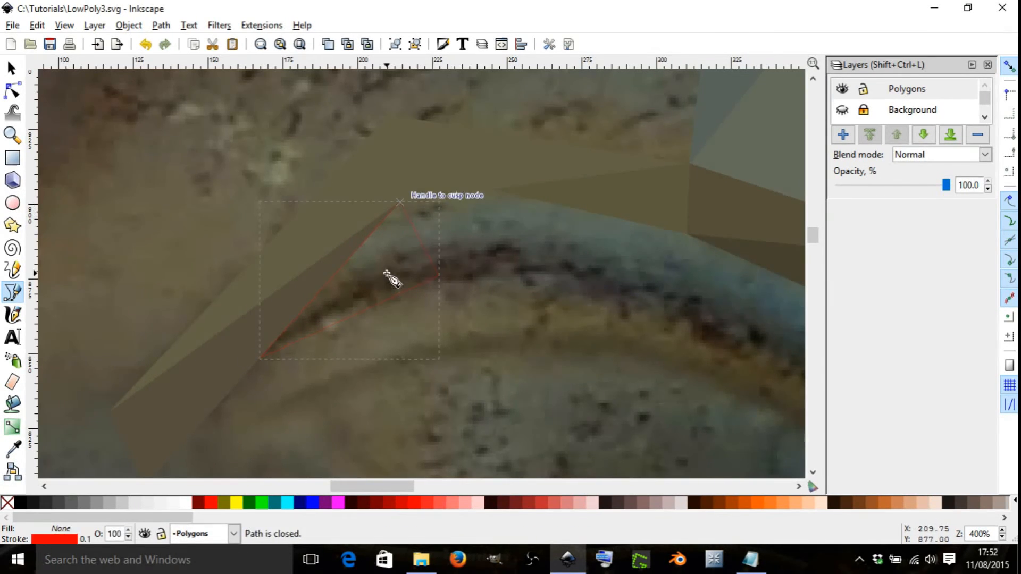
Step: Fill the eyelid-crease triangle with the averaged dark brown photo colour and remove its stroke
key("d")
left_click_drag(386, 261, 385, 271)
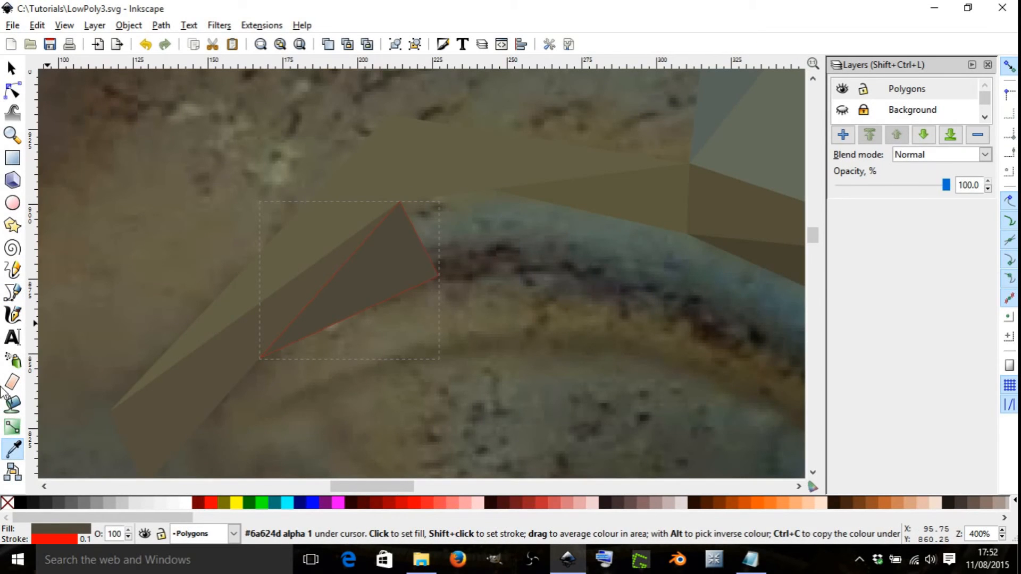
left_click(8, 503, "shift")
Step: Draw a closed four-sided polygon along the upper eyelid, between the eyelid-crease triangle's outer edge and the brow polygons' lower corners
scroll(309, 376, "down", 1)
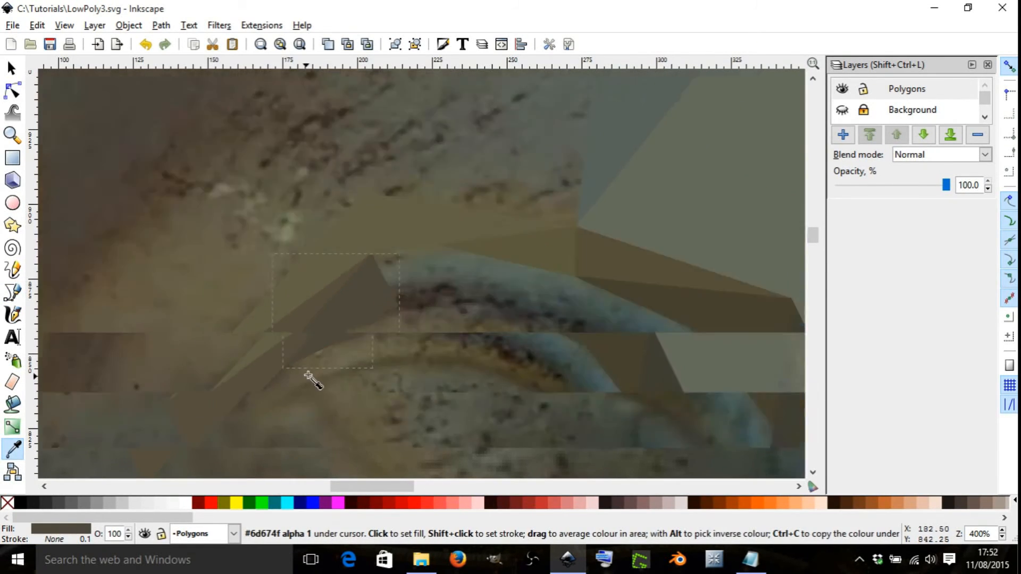
scroll(478, 308, "up", 2)
key("b")
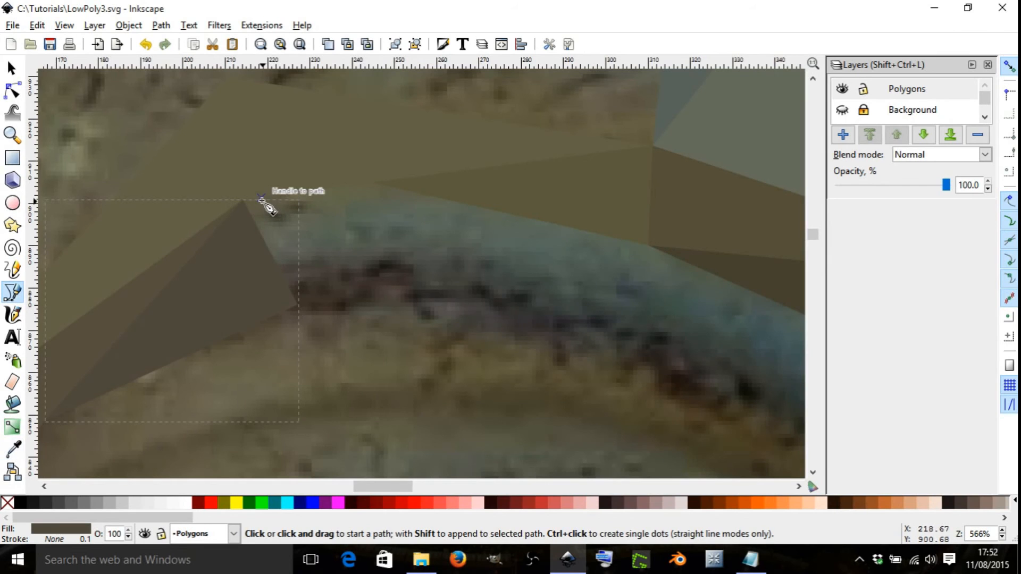
left_click(251, 205)
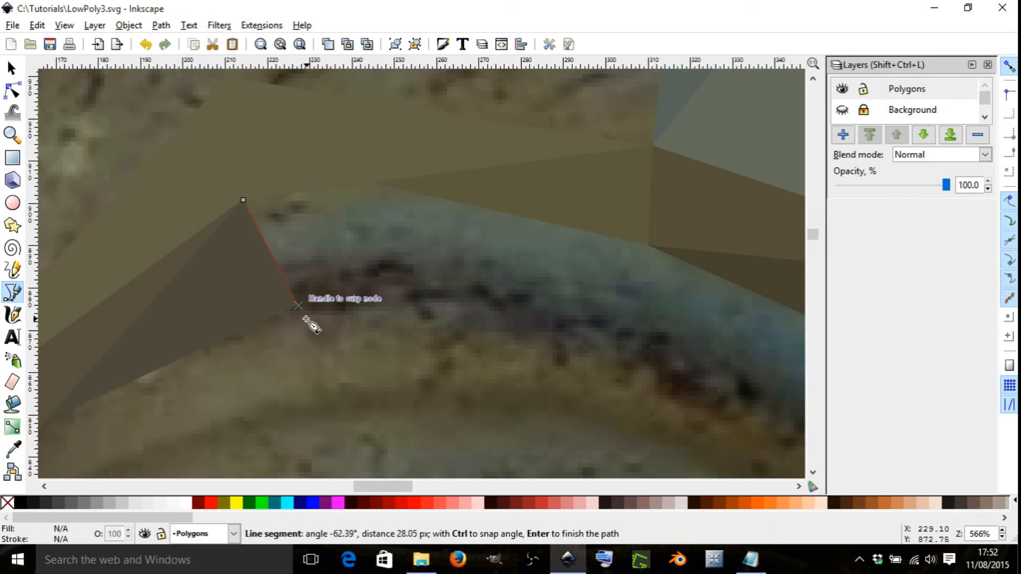
left_click(300, 308)
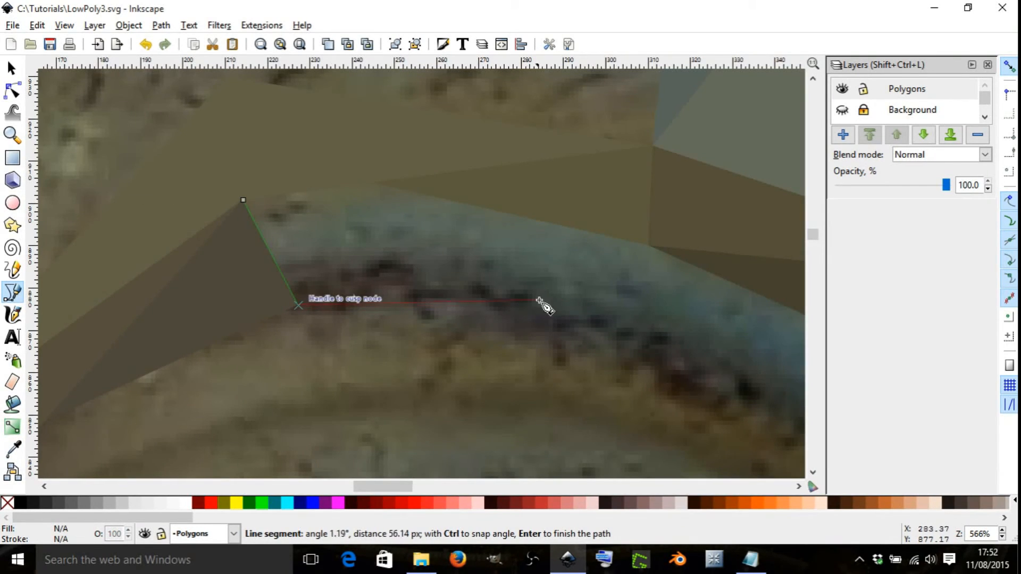
left_click(656, 259)
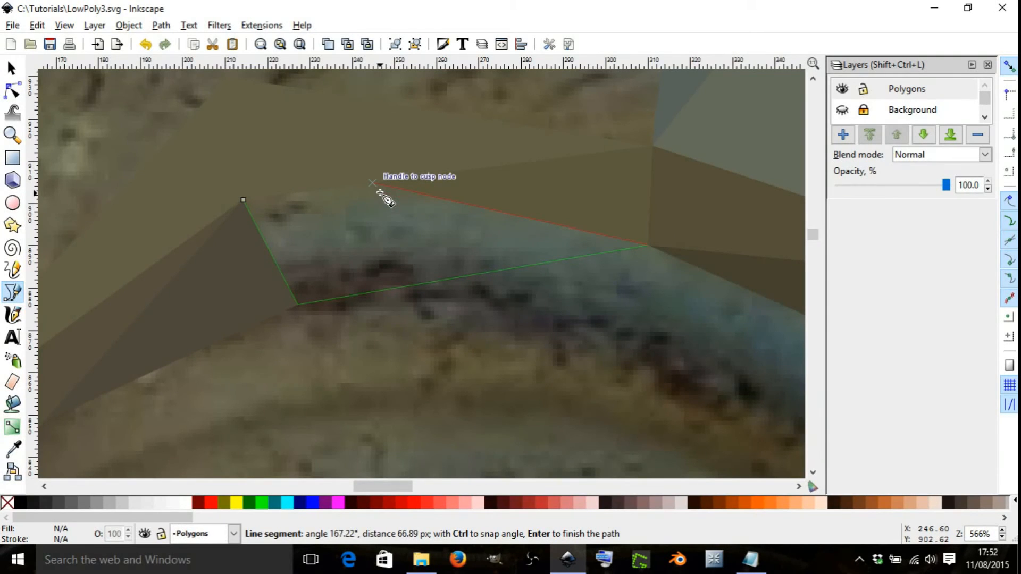
left_click(379, 193)
left_click(248, 203)
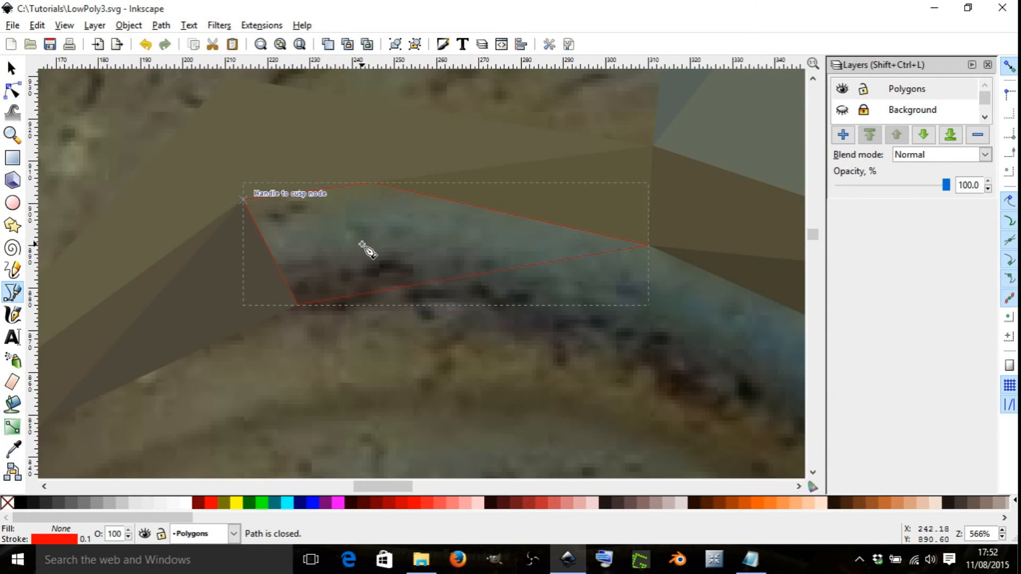
Step: Fill the four-sided upper-eyelid polygon with the averaged grey-green photo colour and remove its stroke
key("d")
left_click_drag(365, 250, 372, 274)
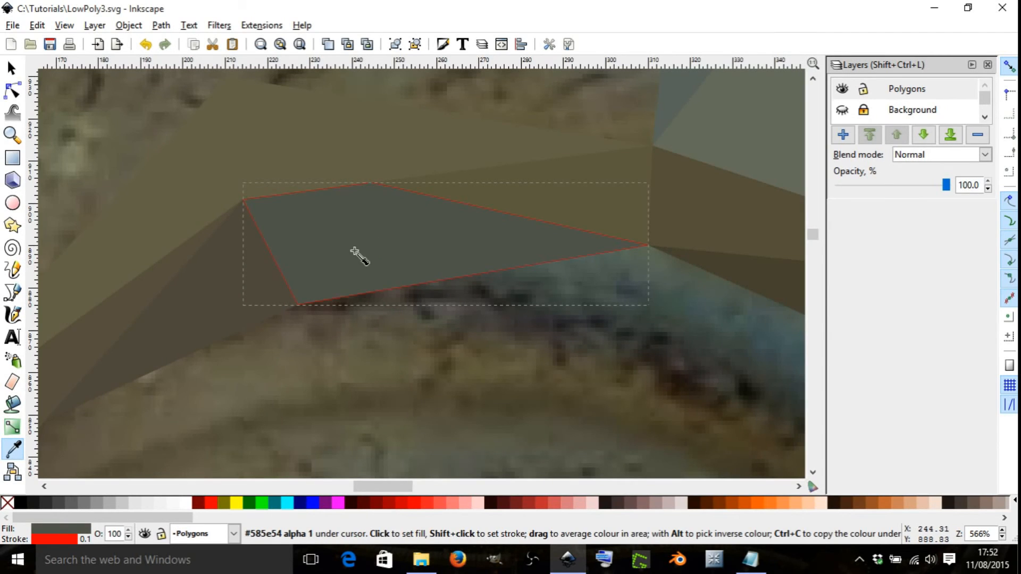
left_click(7, 503, "shift")
scroll(379, 289, "down", 5)
scroll(469, 322, "up", 4)
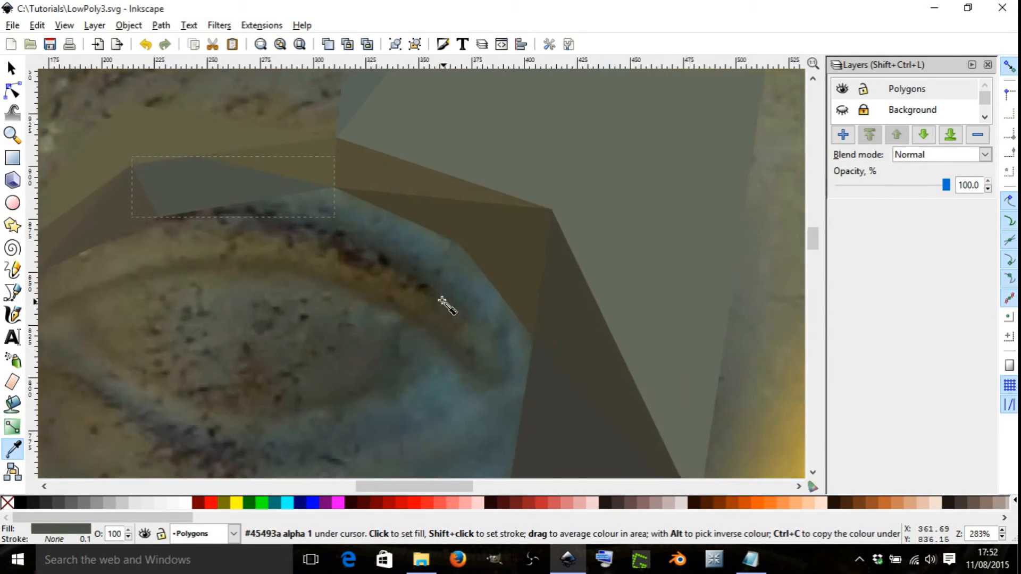
key("b")
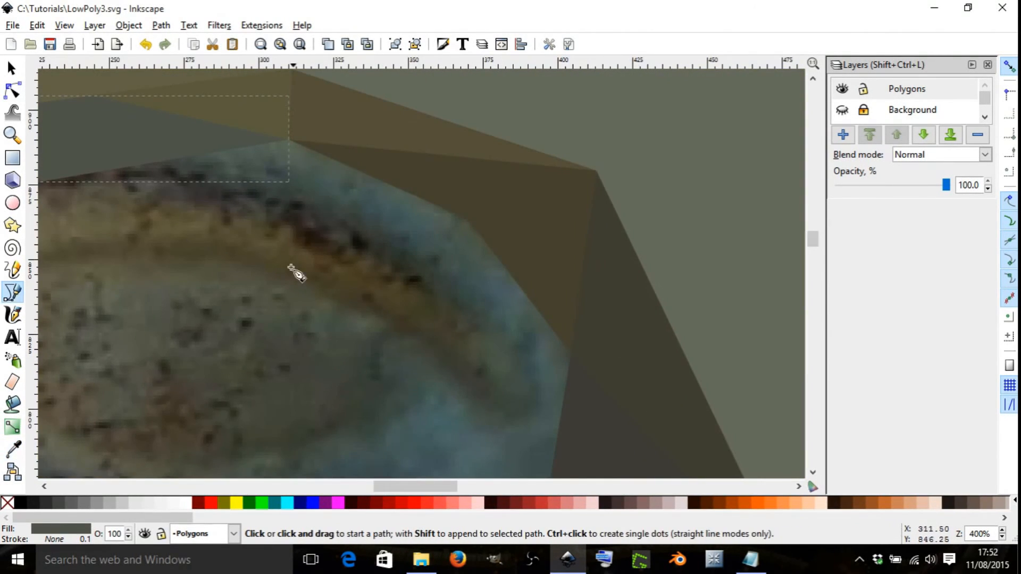
left_click(284, 147)
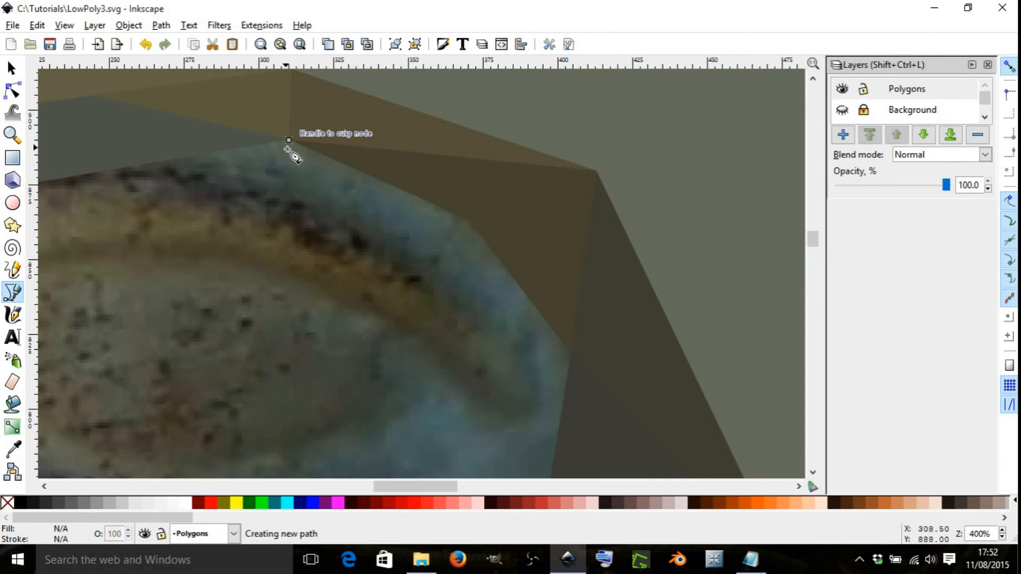
left_click(468, 220)
left_click(571, 353)
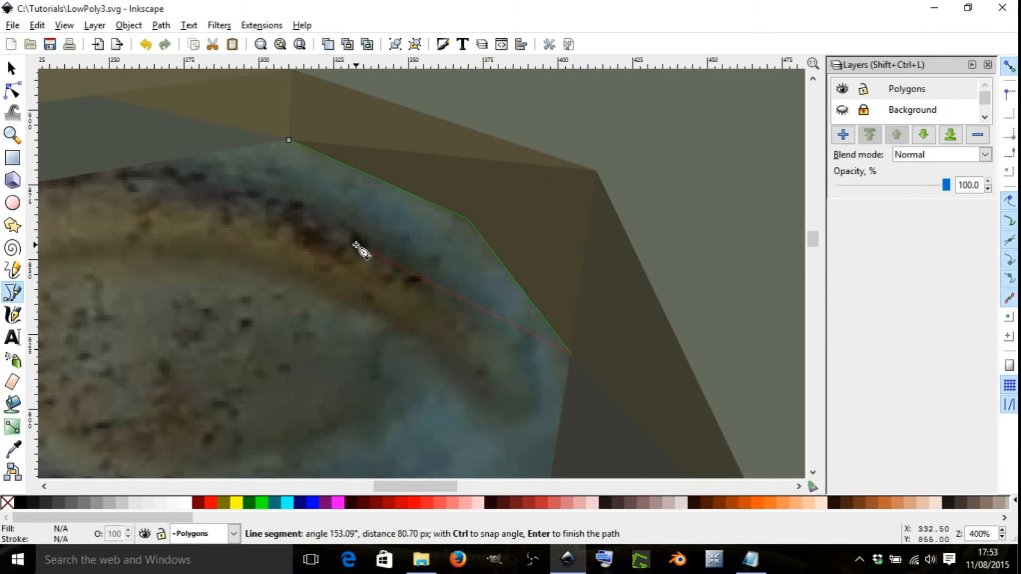
left_click(289, 141)
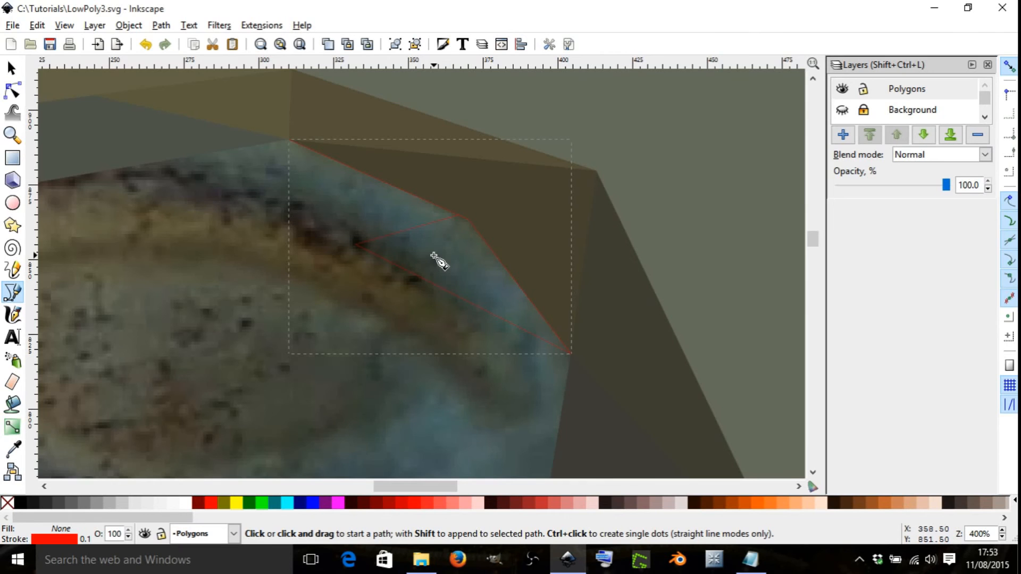
key("ctrl+z")
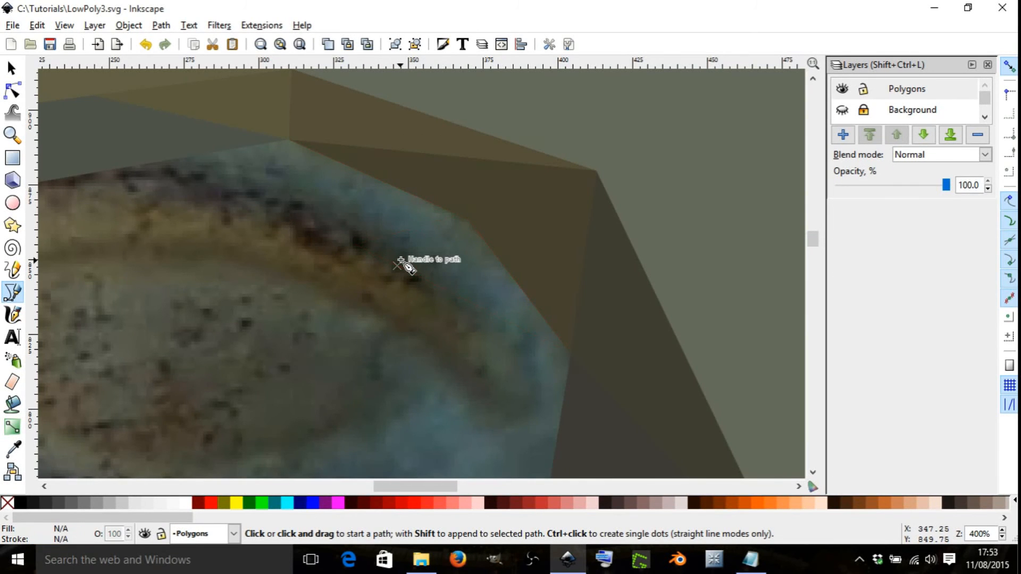
scroll(380, 287, "up", 2)
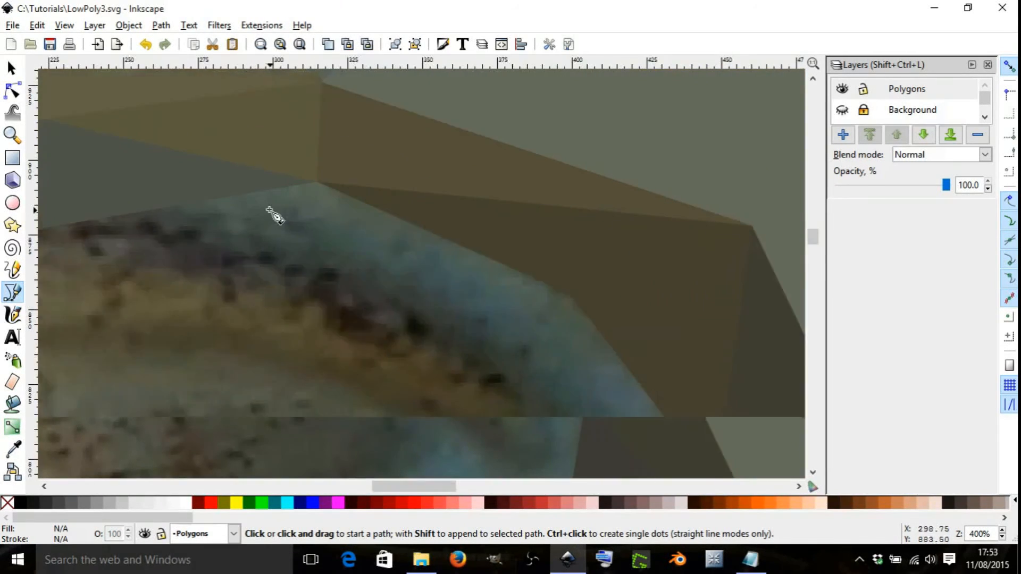
scroll(274, 215, "up", 2)
left_click(316, 182)
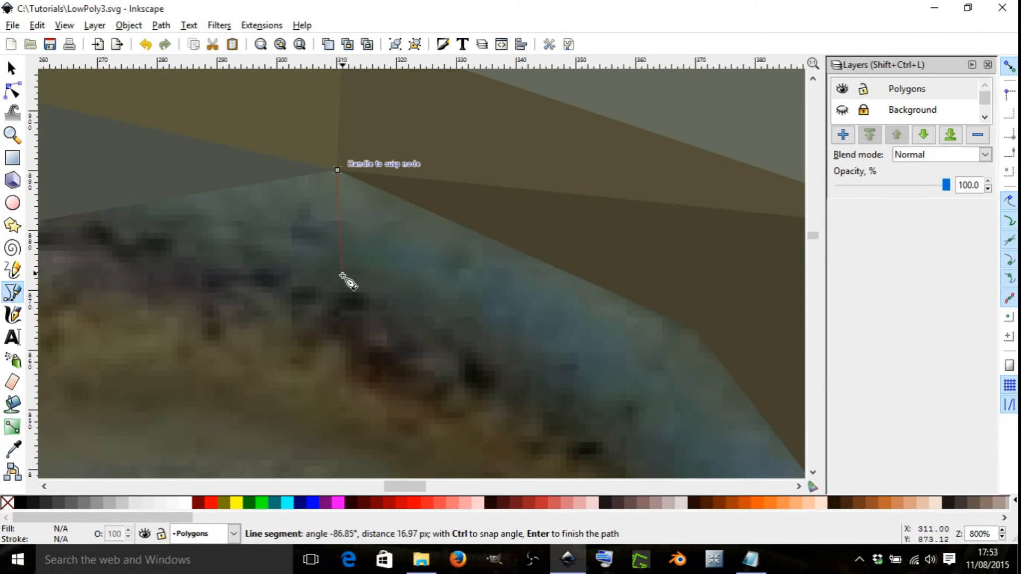
left_click(336, 330)
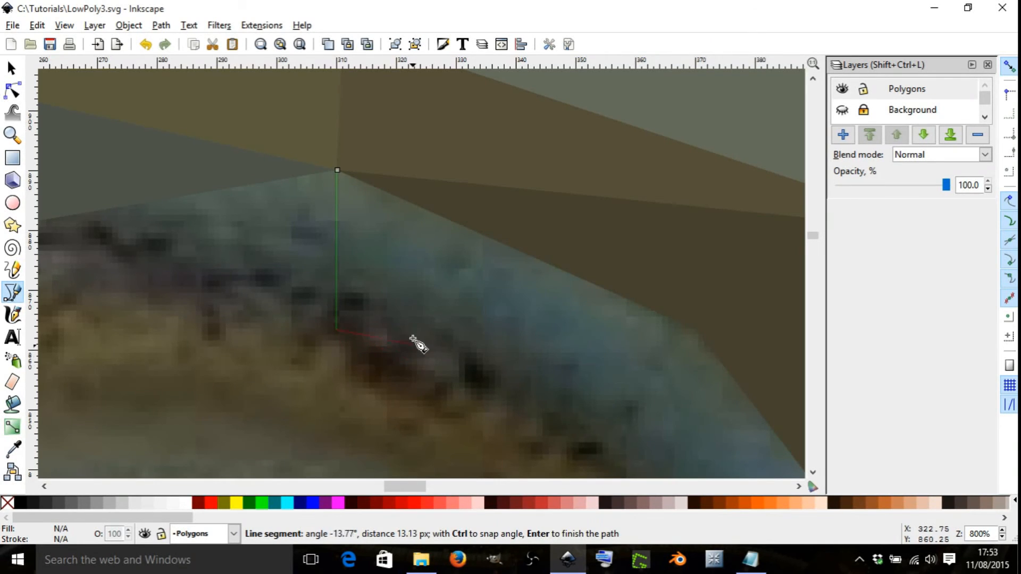
key("BackSpace")
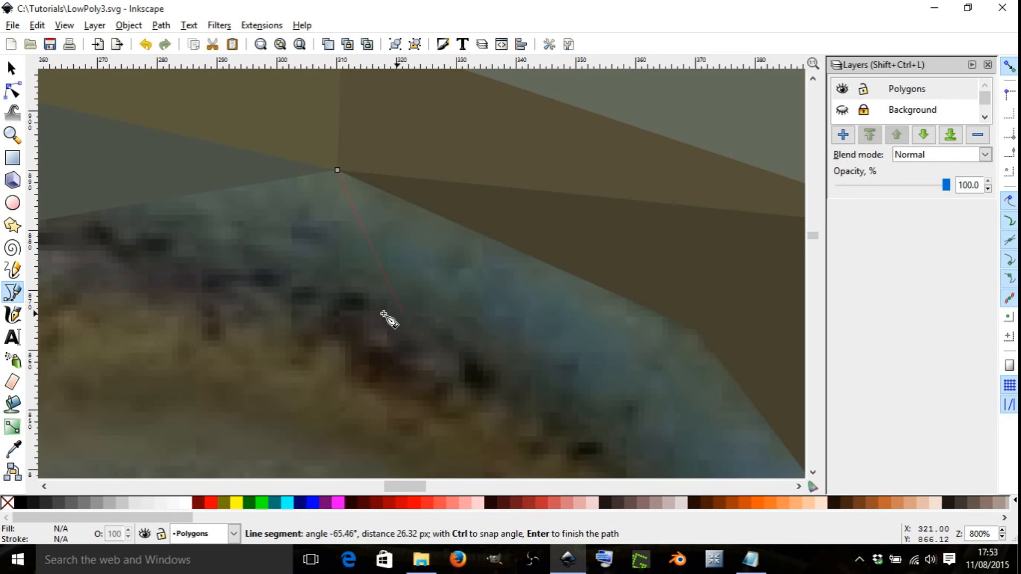
left_click(330, 325)
scroll(321, 368, "down", 5)
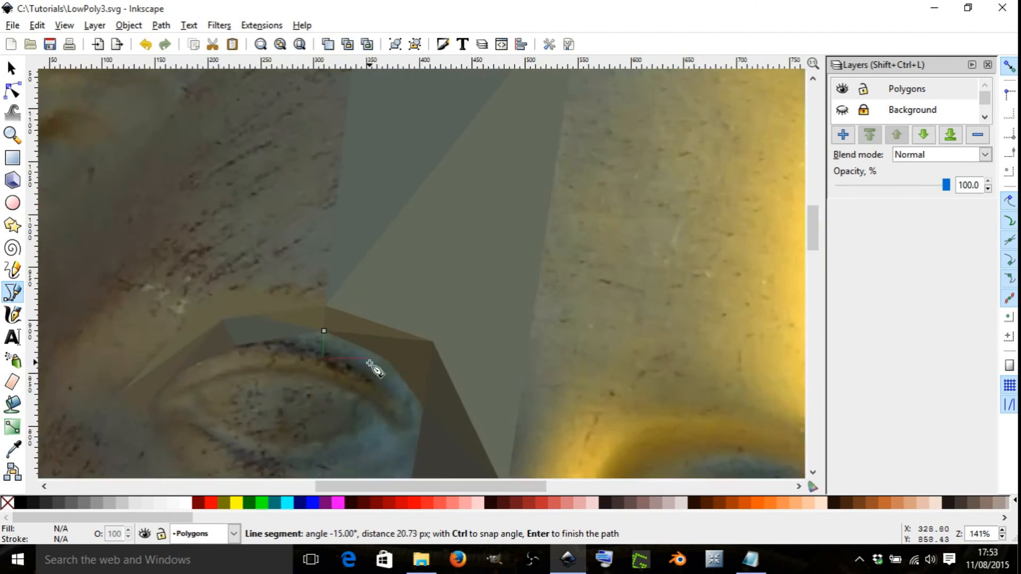
scroll(413, 364, "up", 4)
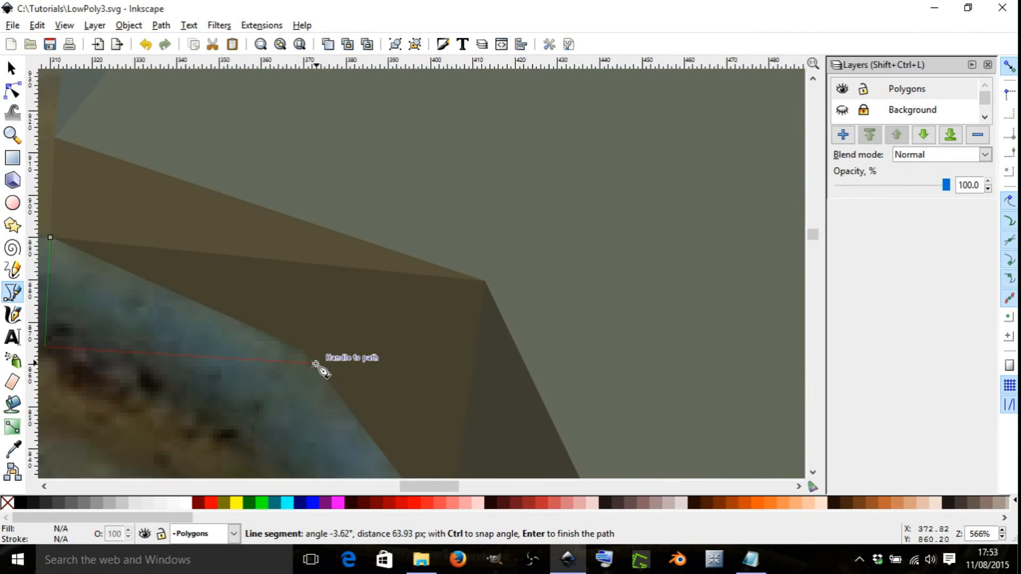
left_click(312, 357)
scroll(329, 364, "down", 3)
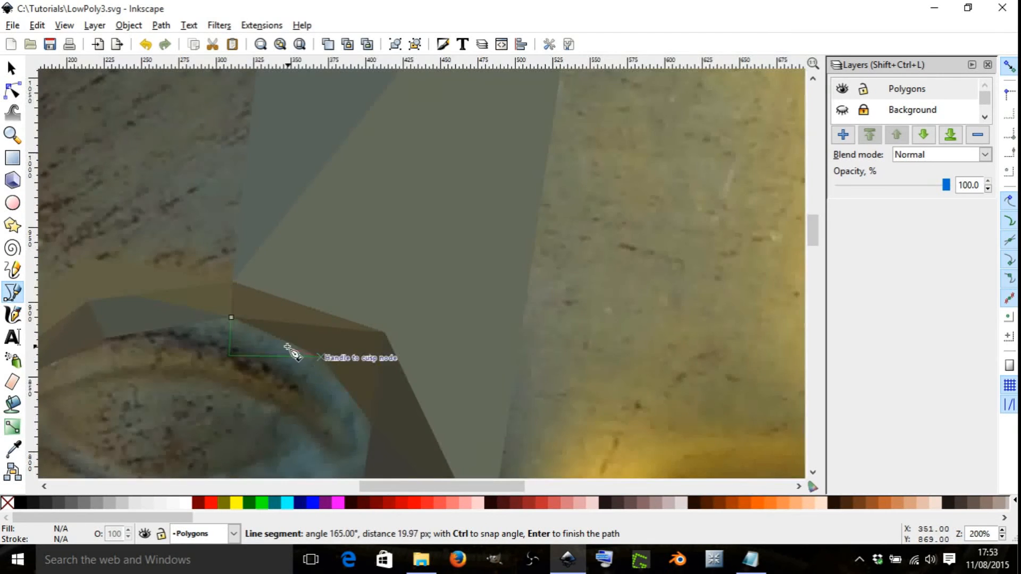
scroll(271, 341, "up", 3)
left_click(159, 279)
scroll(204, 364, "up", 2)
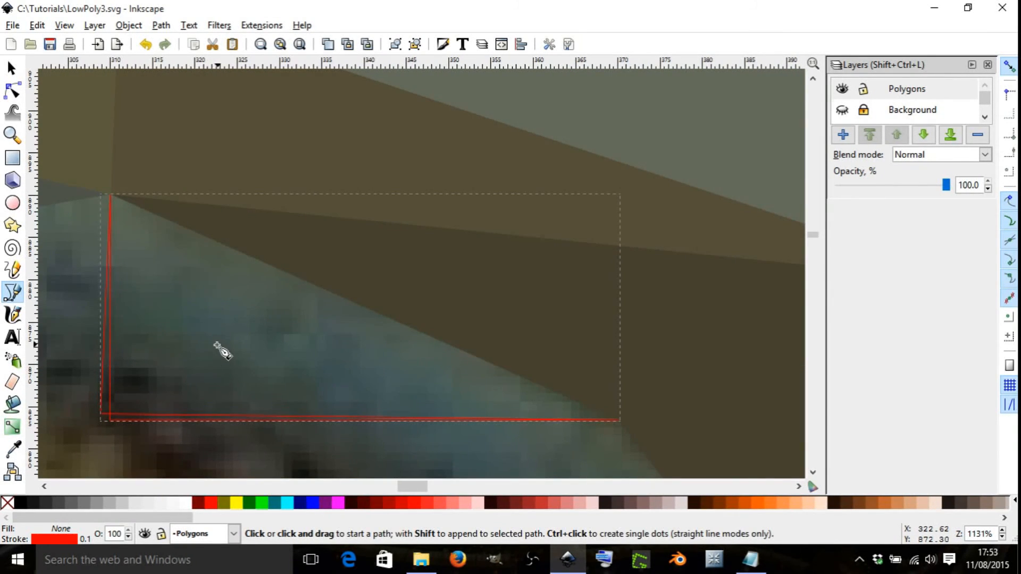
key("Delete")
Step: Draw a closed triangle from the eyelid polygon's pointed end down to the dark lash line and across to the brown polygon's lower bend
scroll(213, 300, "down", 2)
scroll(164, 271, "up", 1)
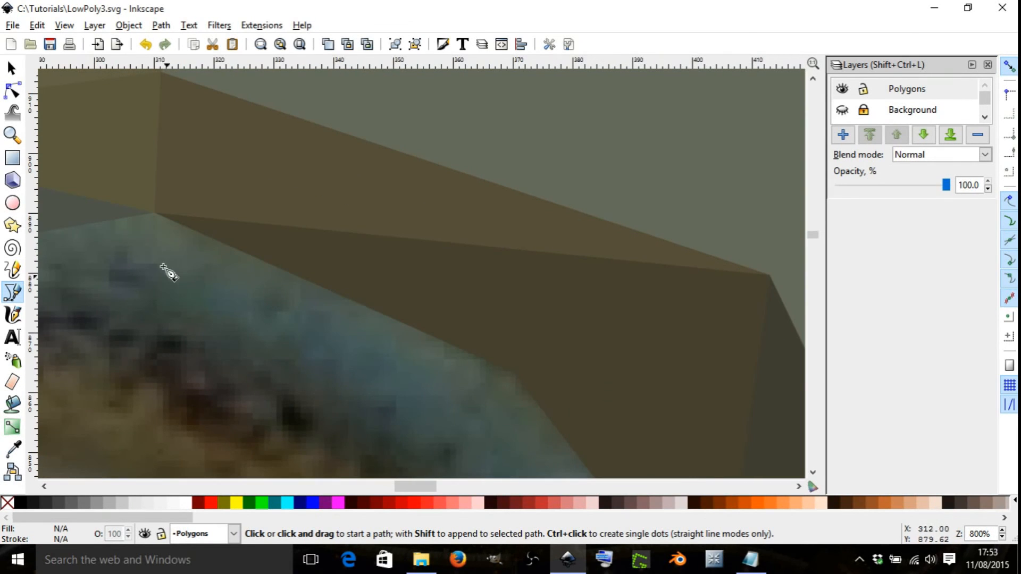
left_click(154, 212)
left_click(143, 347)
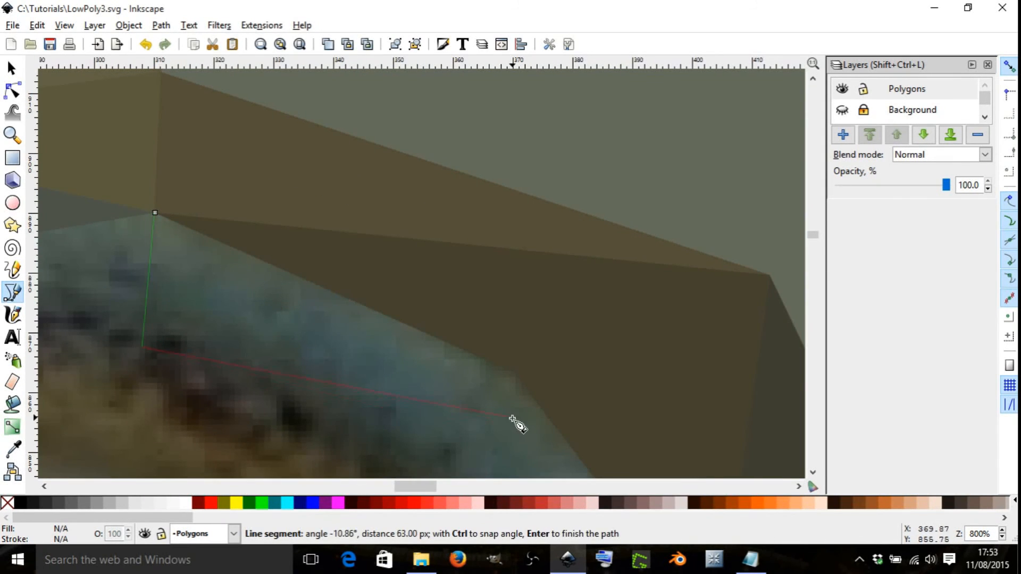
left_click(511, 389)
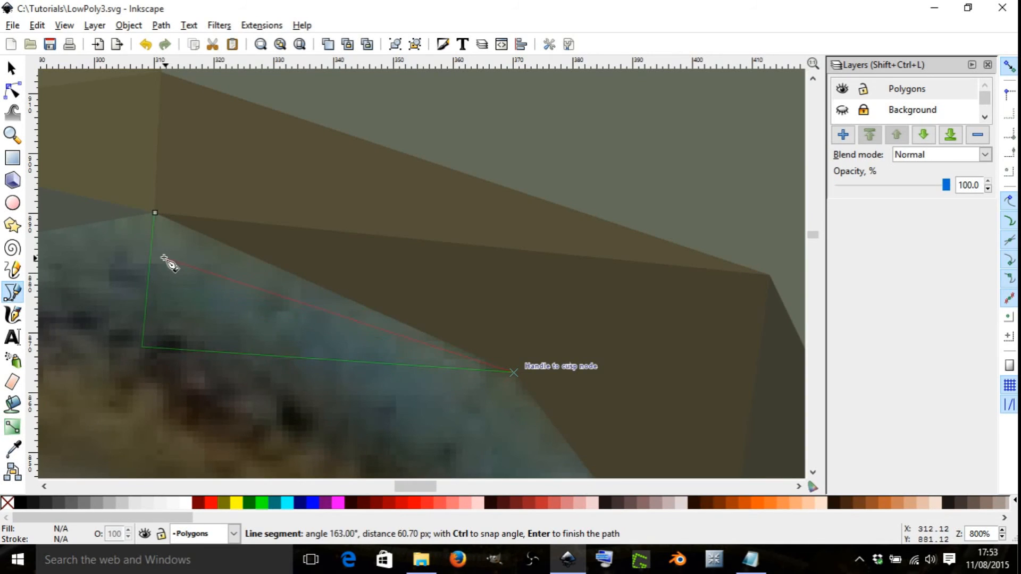
left_click(154, 214)
Step: Fill the new triangle under the brown brow polygon with the averaged blue-grey photo colour and remove its stroke
key("d")
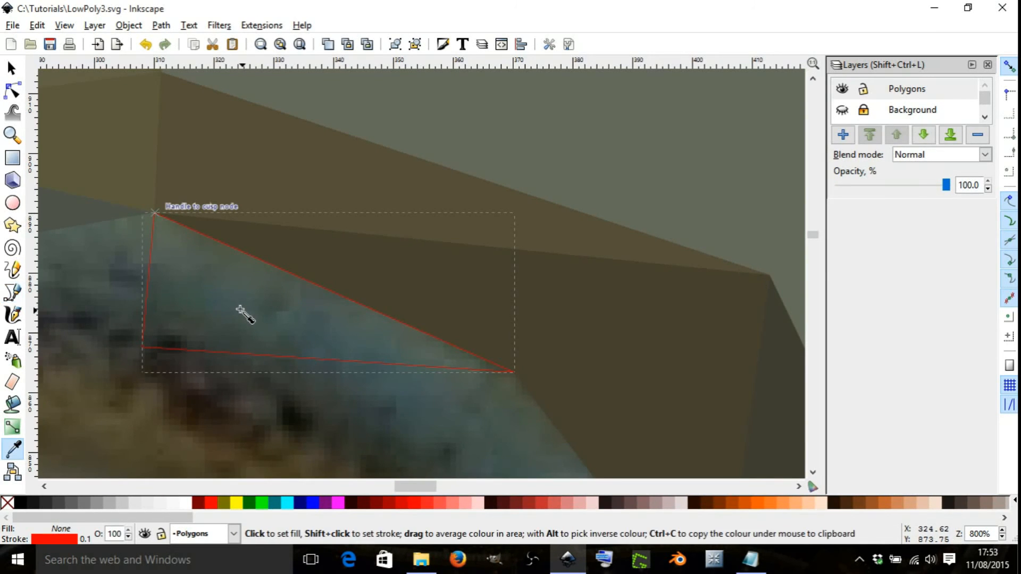
left_click_drag(239, 311, 244, 340)
left_click(7, 502, "shift")
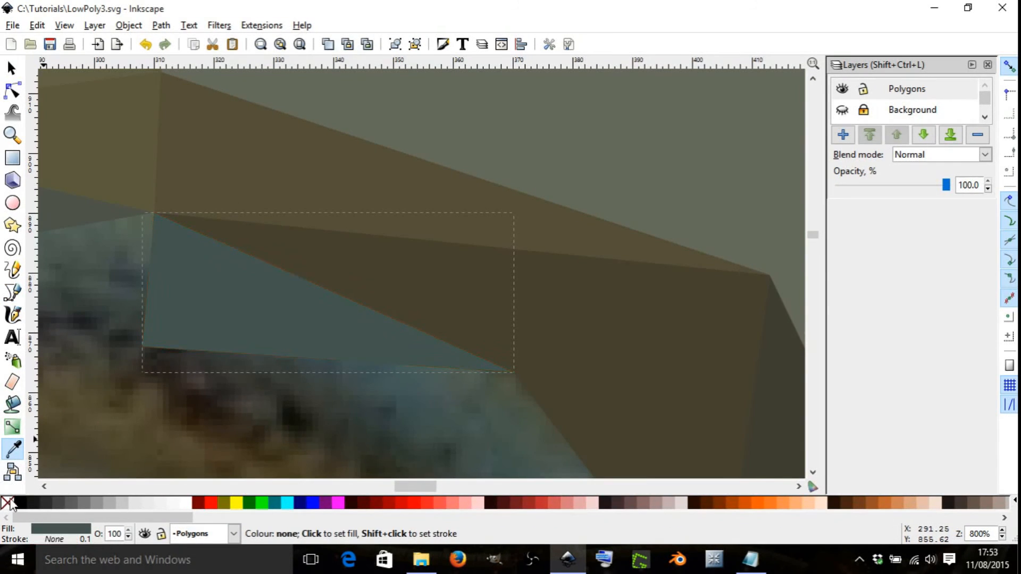
Step: Draw a closed triangle filling the wedge between the blue-grey triangle's short side and the lower edge of the four-sided eyelid polygon
scroll(244, 337, "left", 5)
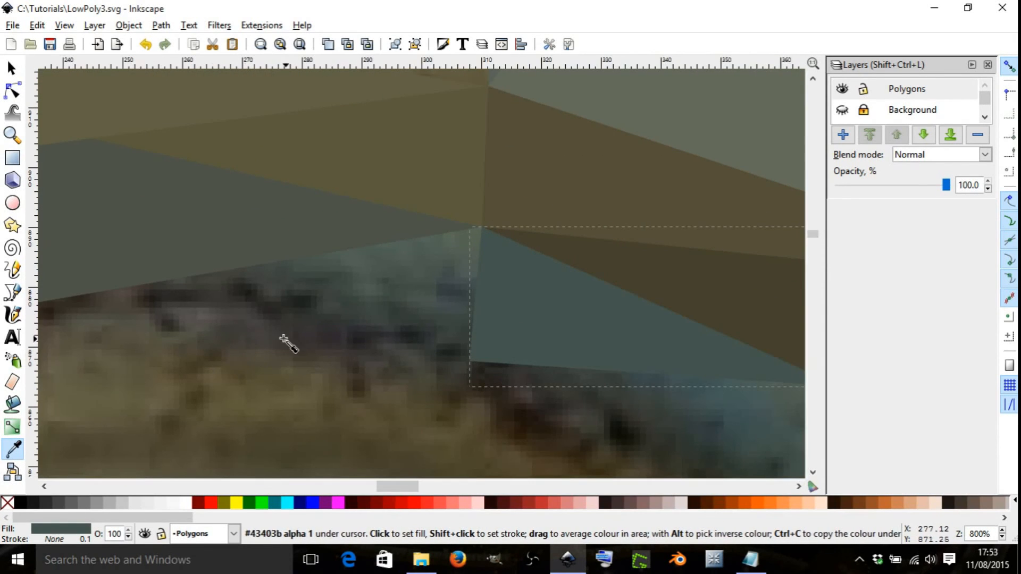
key("b")
left_click(483, 227)
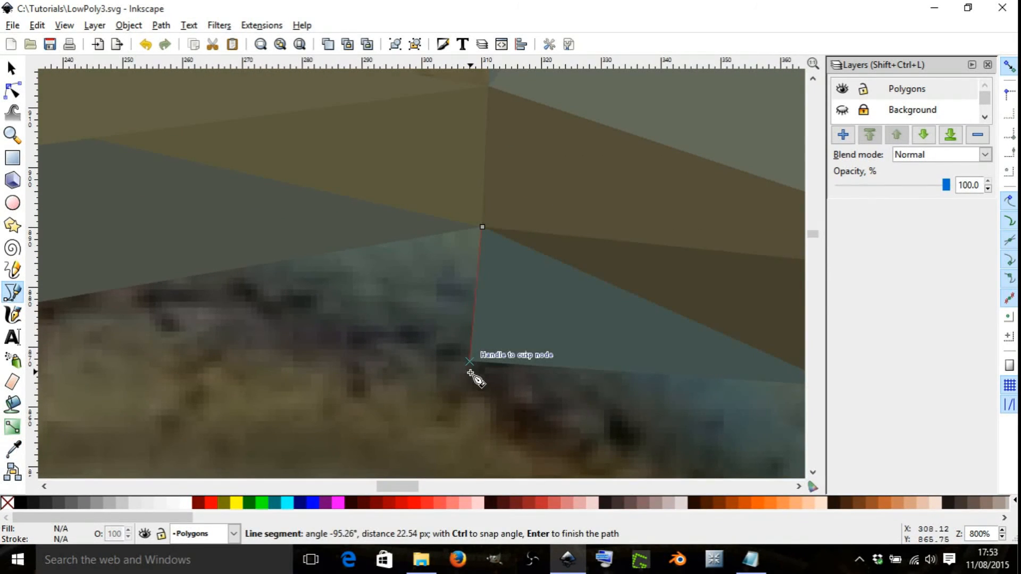
left_click(469, 360)
left_click(202, 275)
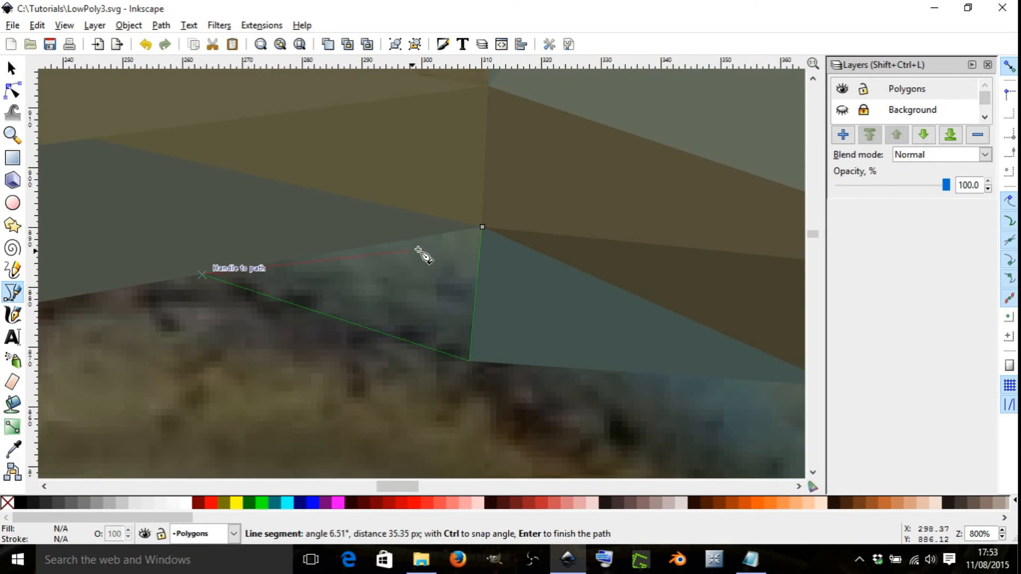
left_click(481, 227)
Step: Fill the wedge triangle between the two eyelid polygons with the averaged dark grey-green photo colour and remove its stroke
key("d")
left_click_drag(405, 280, 409, 288)
left_click(10, 500, "shift")
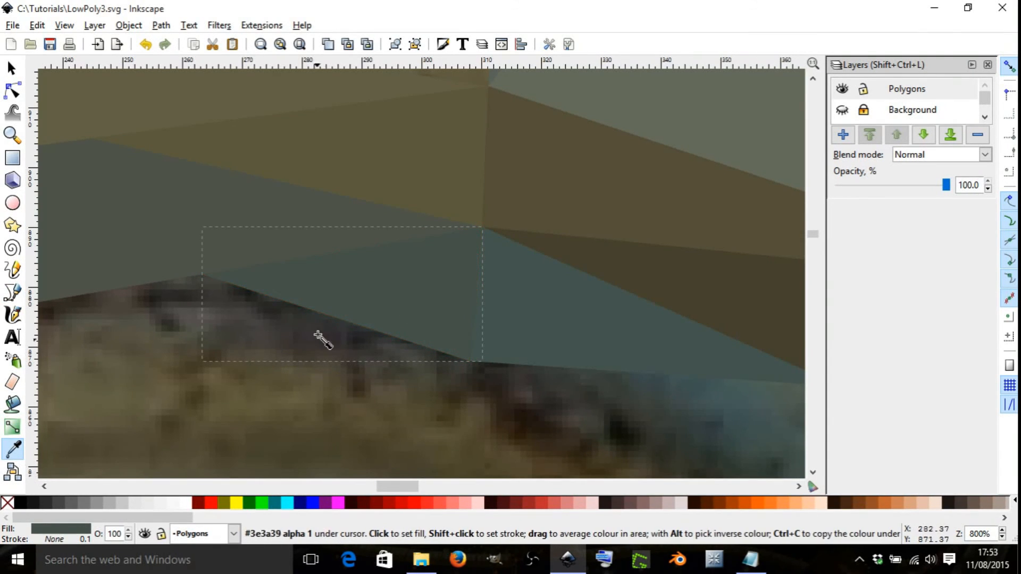
Step: Draw a closed triangle along the blue-grey triangle's lower edge and down the brown polygon's side to its lowest corner, then activate the Dropper
scroll(367, 298, "down", 5)
scroll(447, 346, "up", 4)
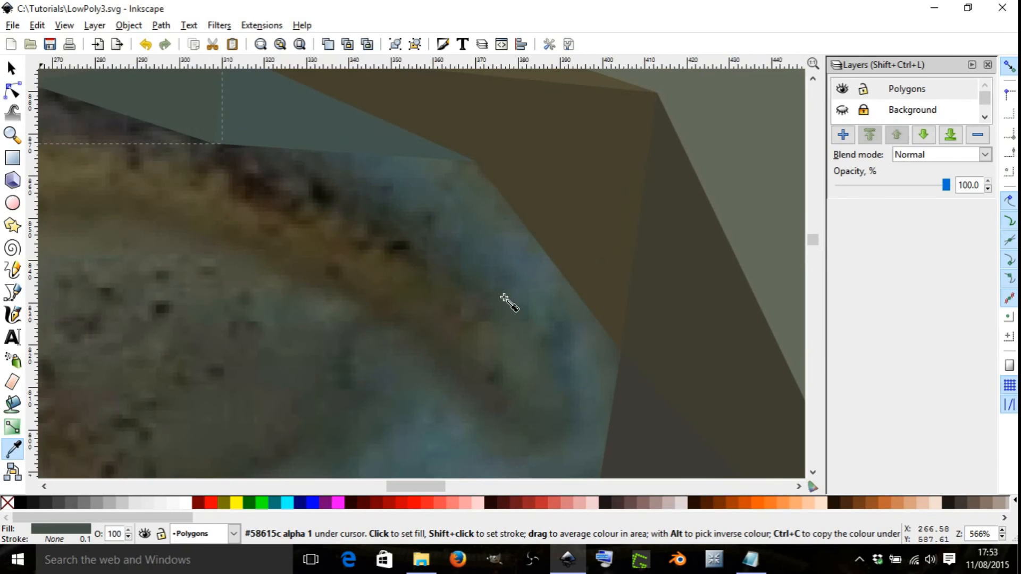
key("b")
left_click(476, 162)
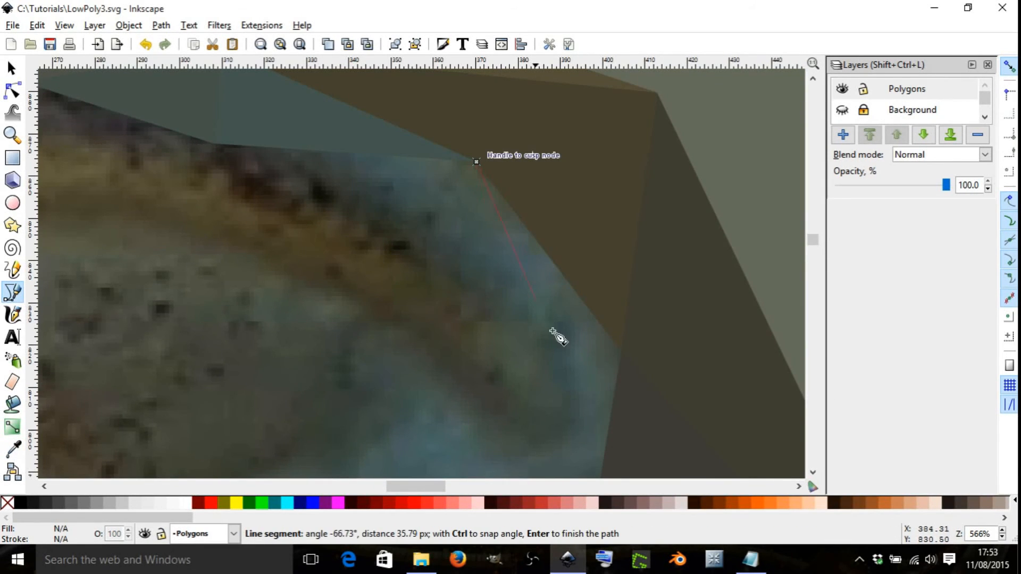
left_click(620, 351)
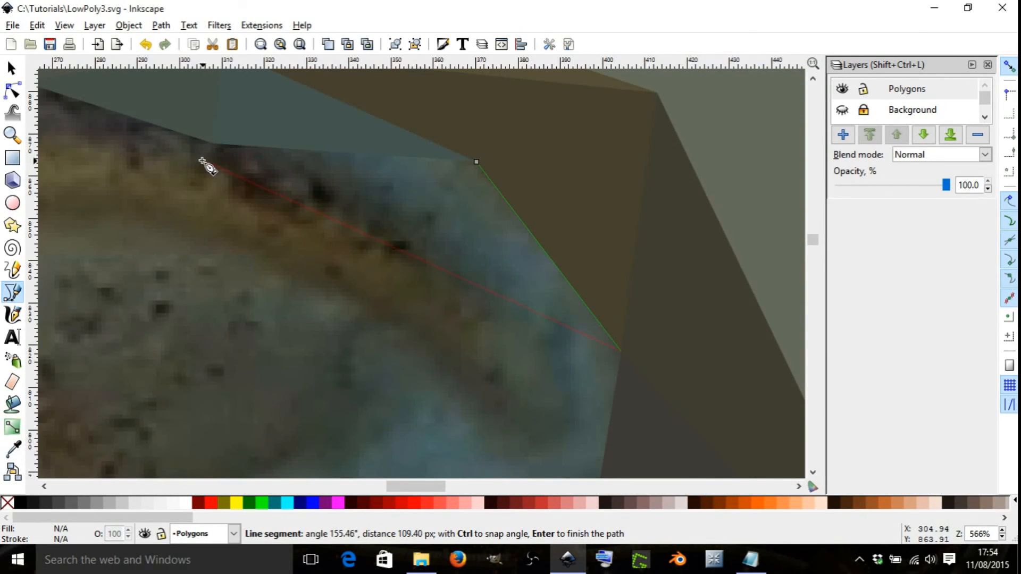
left_click(213, 144)
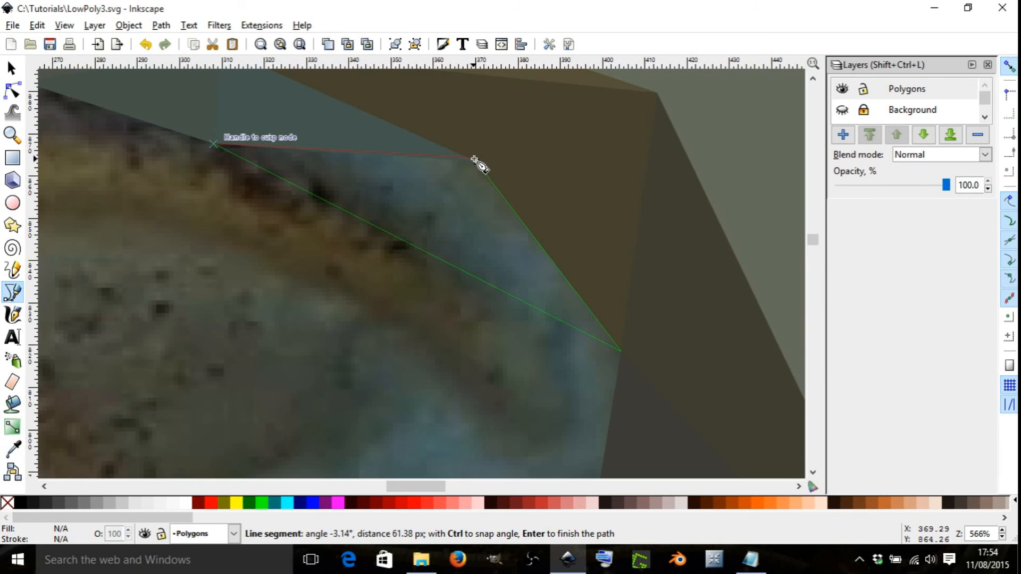
left_click(476, 161)
key("d")
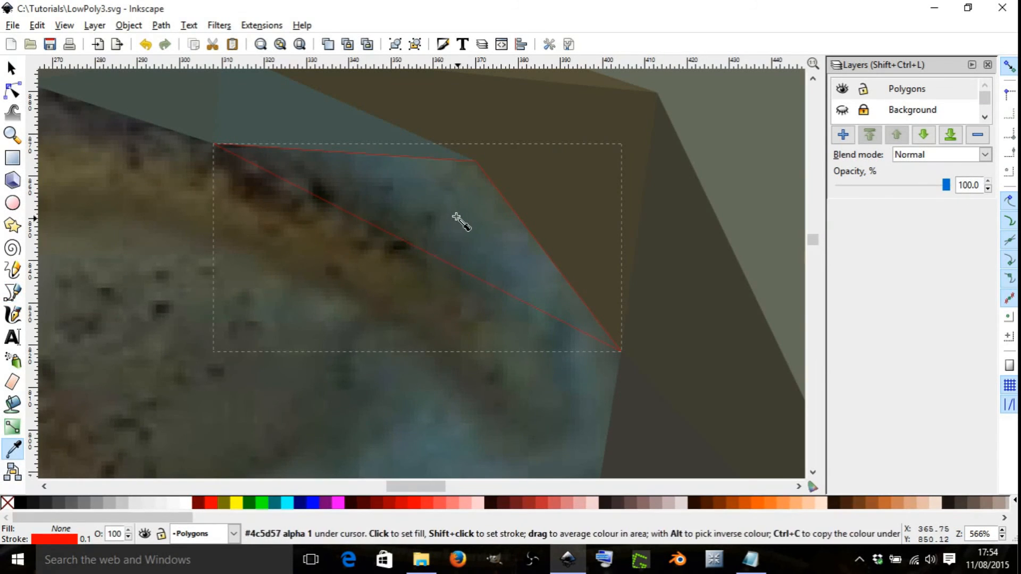
Step: Fill the new triangle beside the brown brow polygon with the averaged dark teal-grey photo colour and remove its stroke
left_click_drag(449, 213, 453, 242)
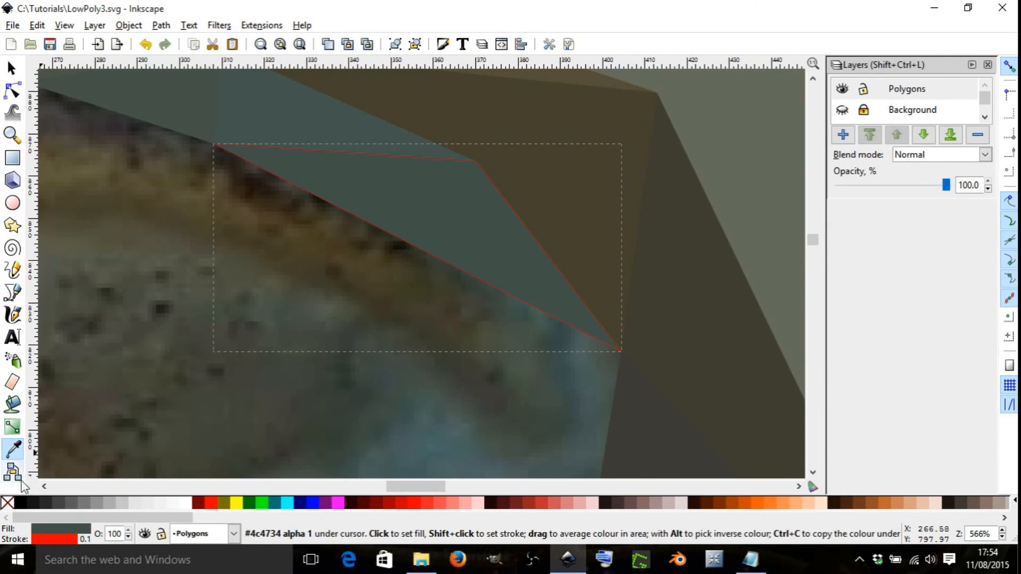
left_click(8, 502, "shift")
Step: Draw a closed triangle from the brown polygon's lowest corner to the teal triangle's lower-edge midpoint and a point down the dark grey polygon's side
scroll(430, 305, "down", 4)
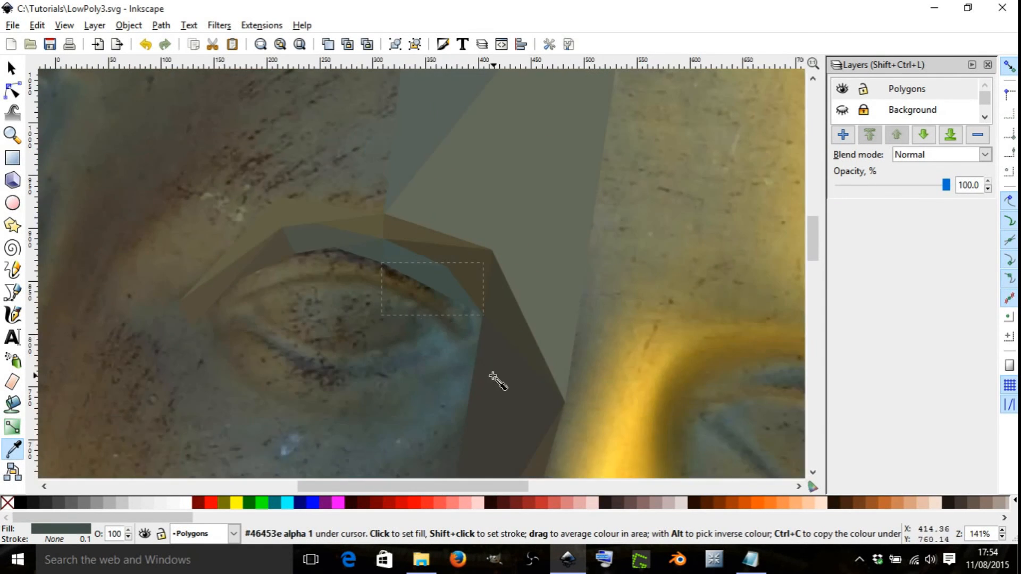
scroll(491, 339, "up", 4)
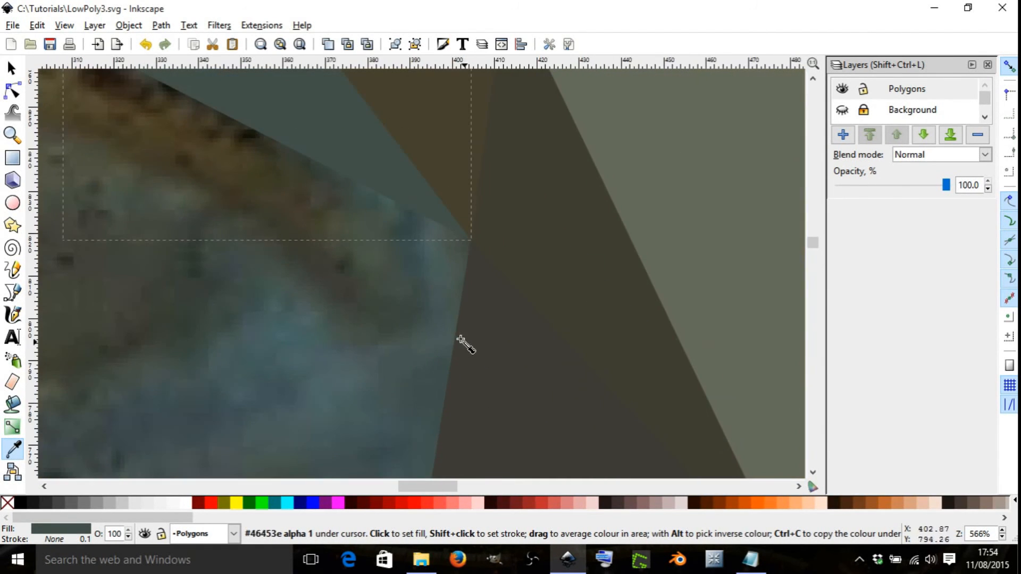
key("b")
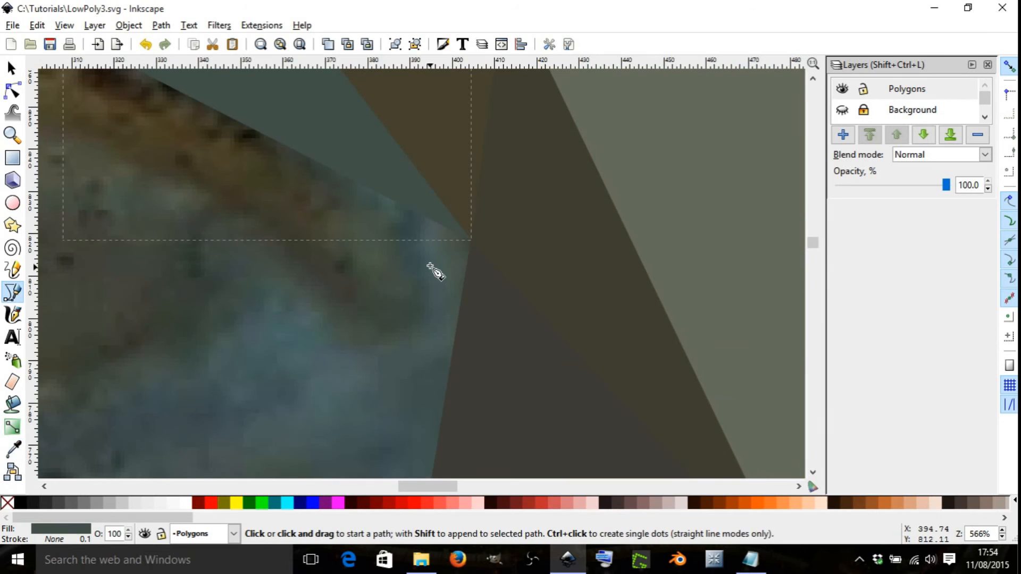
left_click(468, 252)
left_click(267, 137)
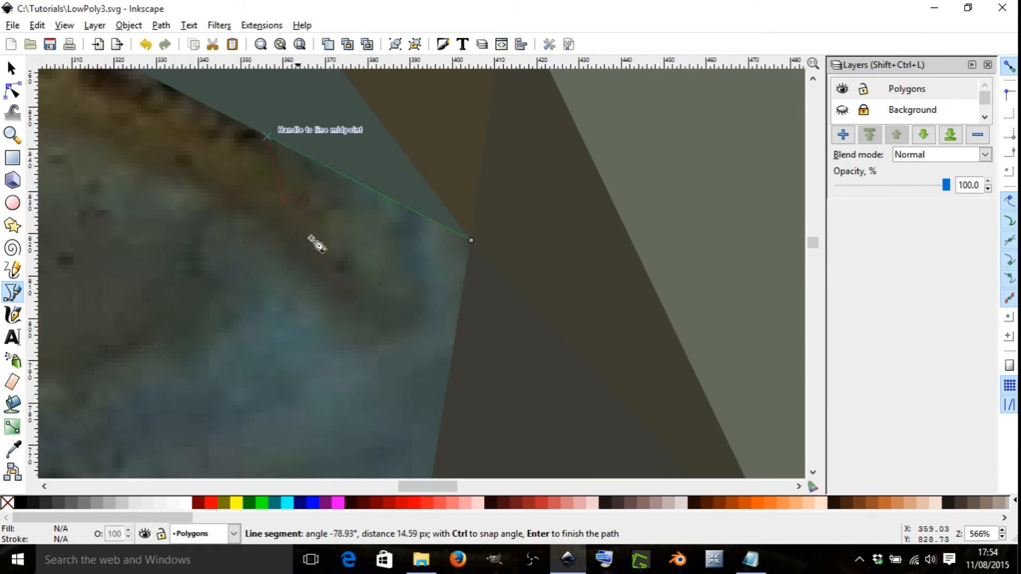
left_click(448, 388)
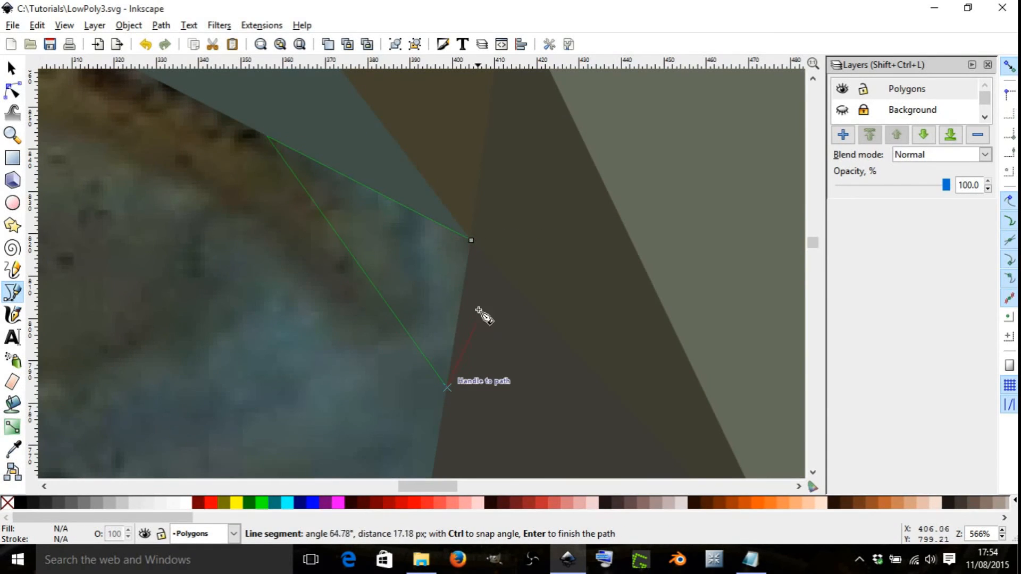
left_click(471, 240)
Step: Fill the triangle at the inner eye corner with the averaged dark blue-grey photo colour and remove its stroke
key("d")
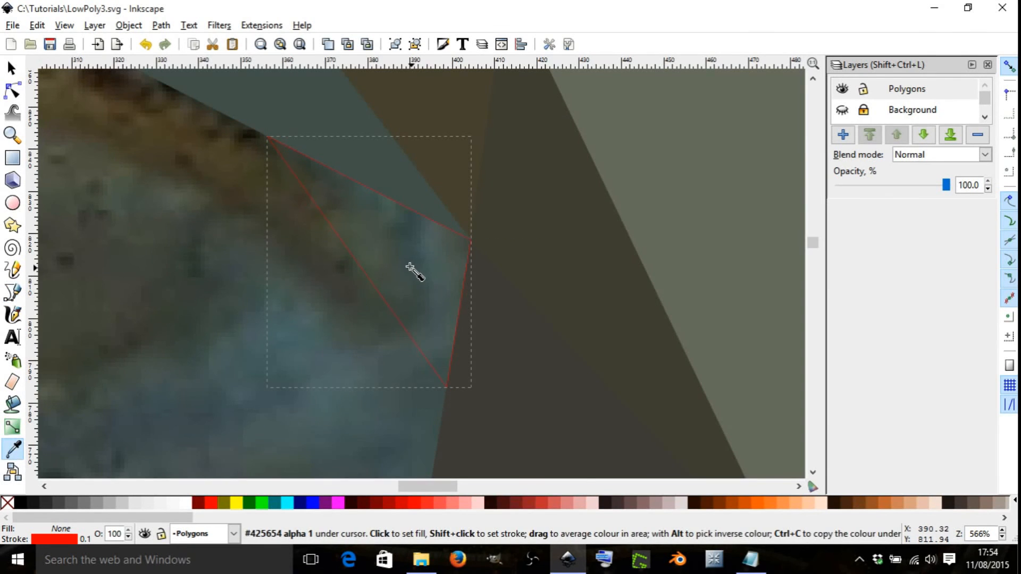
left_click_drag(412, 269, 422, 290)
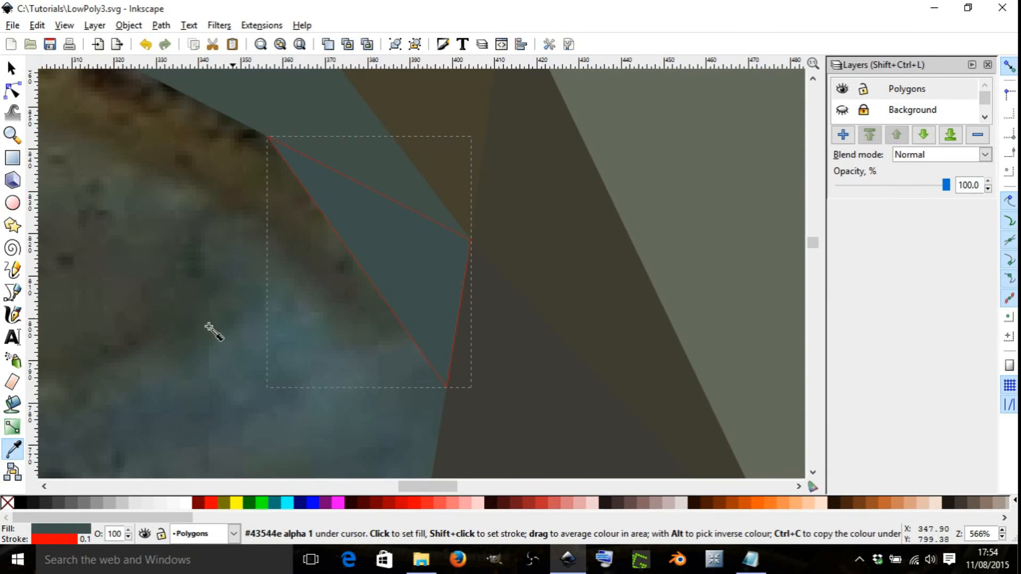
left_click(7, 502, "shift")
Step: Draw a closed triangle under the dark brown polygon at the eyelid's outer end, with its free corner on the eyelid crease
scroll(388, 315, "down", 4)
scroll(288, 307, "up", 1)
scroll(287, 306, "up", 2)
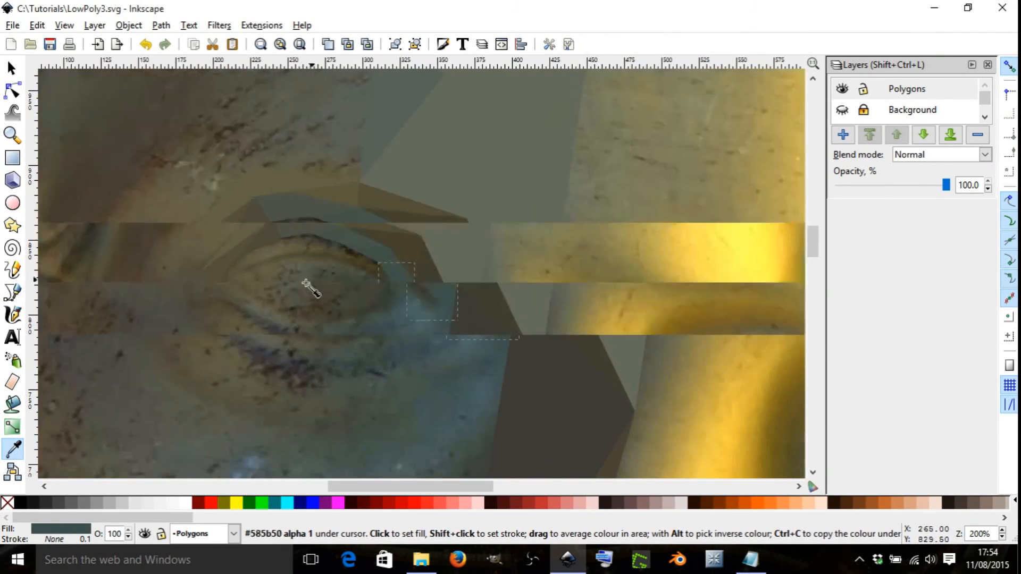
key("b")
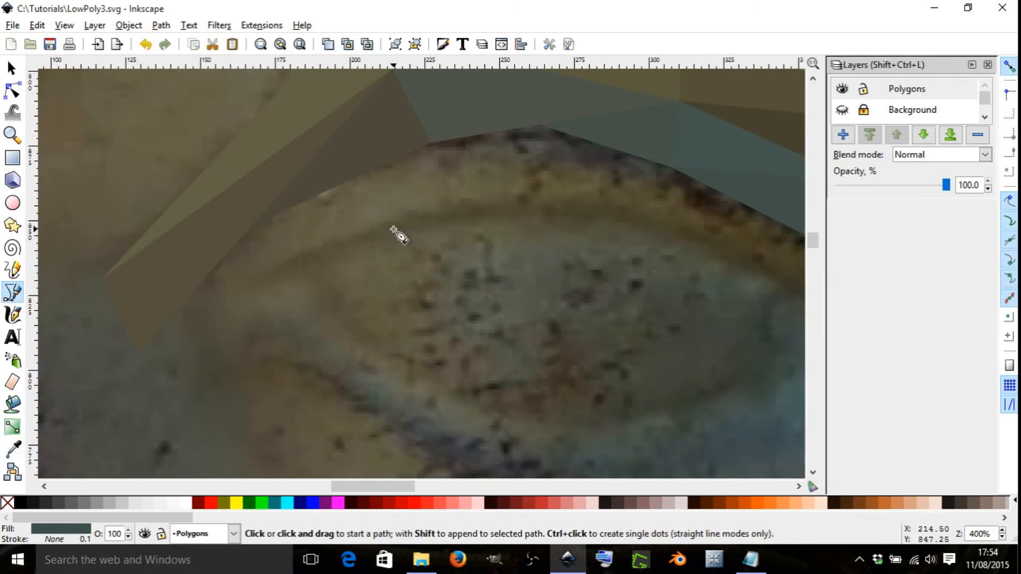
left_click(436, 155)
left_click(388, 229)
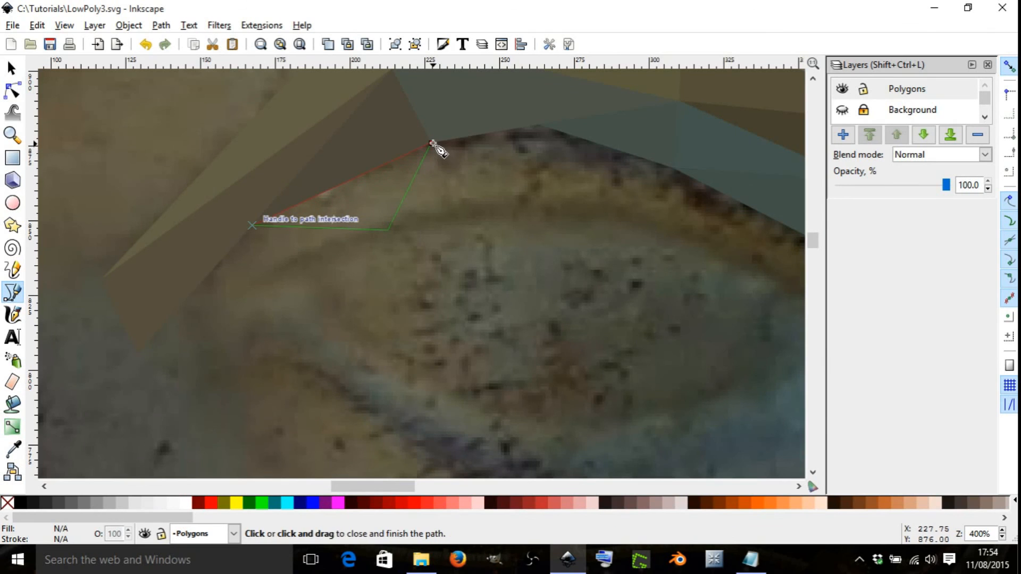
left_click(433, 159)
Step: Fill the outer eyelid triangle with the averaged light brown photo colour and remove its stroke
scroll(357, 264, "up", 2)
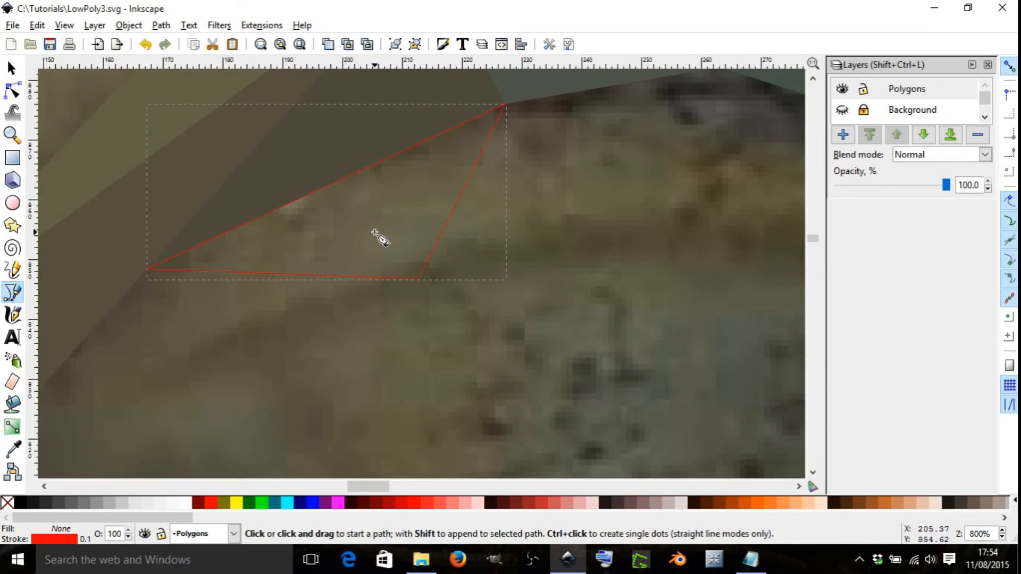
key("F7")
mouse_move(373, 230)
left_mouse_down()
mouse_move(377, 254)
mouse_move(360, 255)
left_mouse_up()
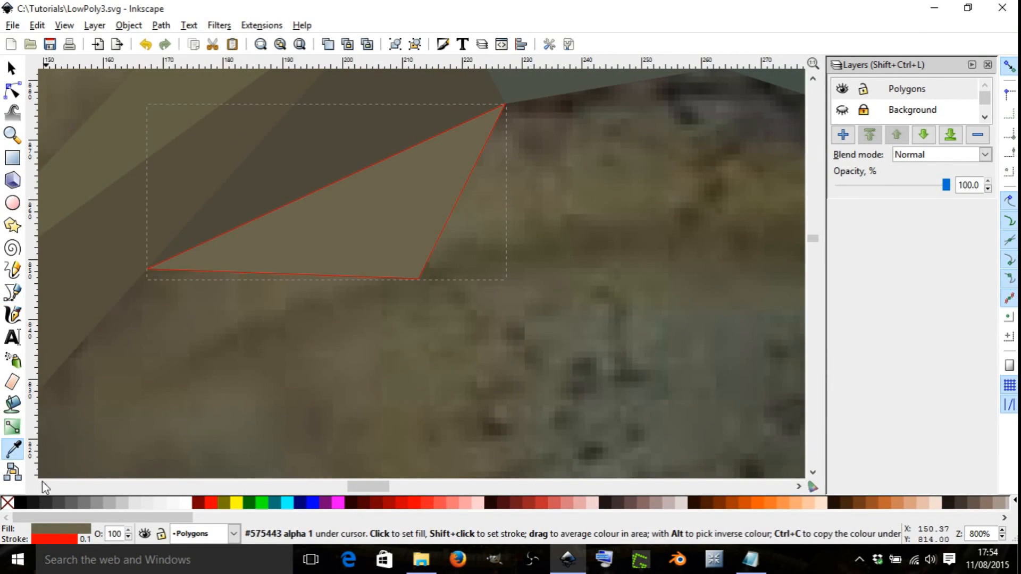
left_click(7, 503, "shift")
Step: Draw a closed triangle along the light brown triangle's free side, reaching to the peak of the blue-grey eyelid band's lower edge
scroll(485, 268, "down", 4)
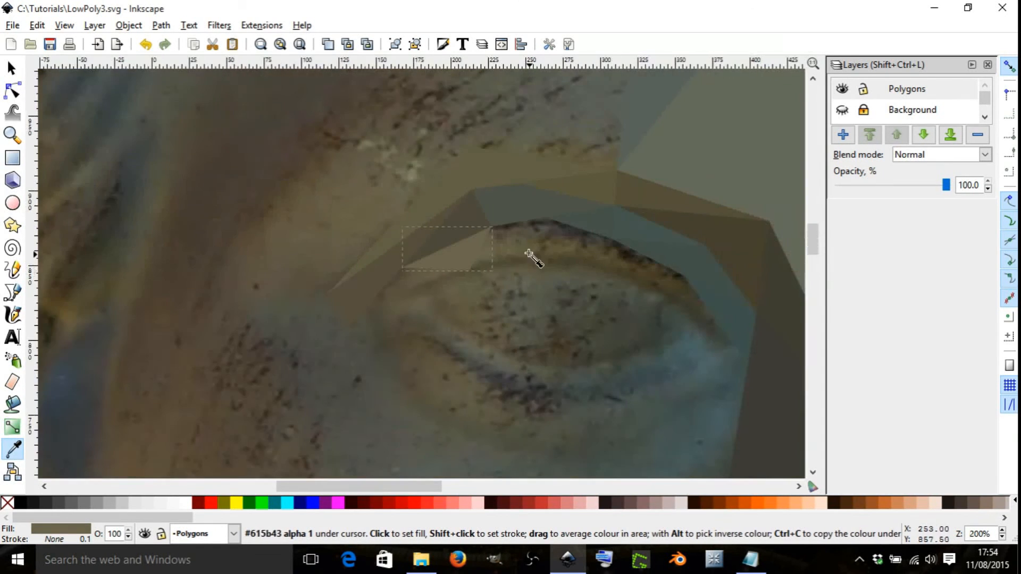
scroll(528, 255, "up", 4)
key("b")
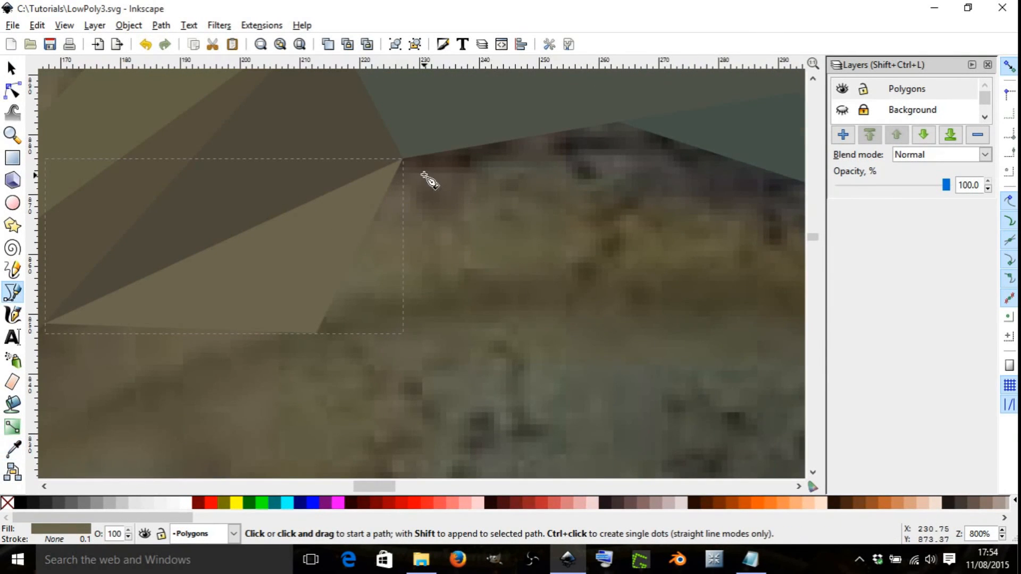
left_click(404, 168)
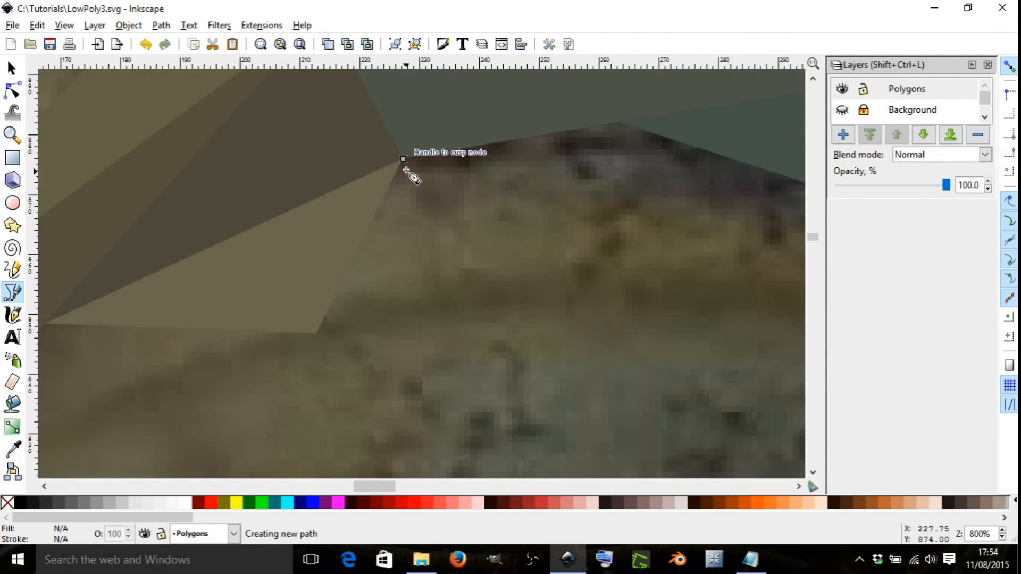
left_click(618, 126)
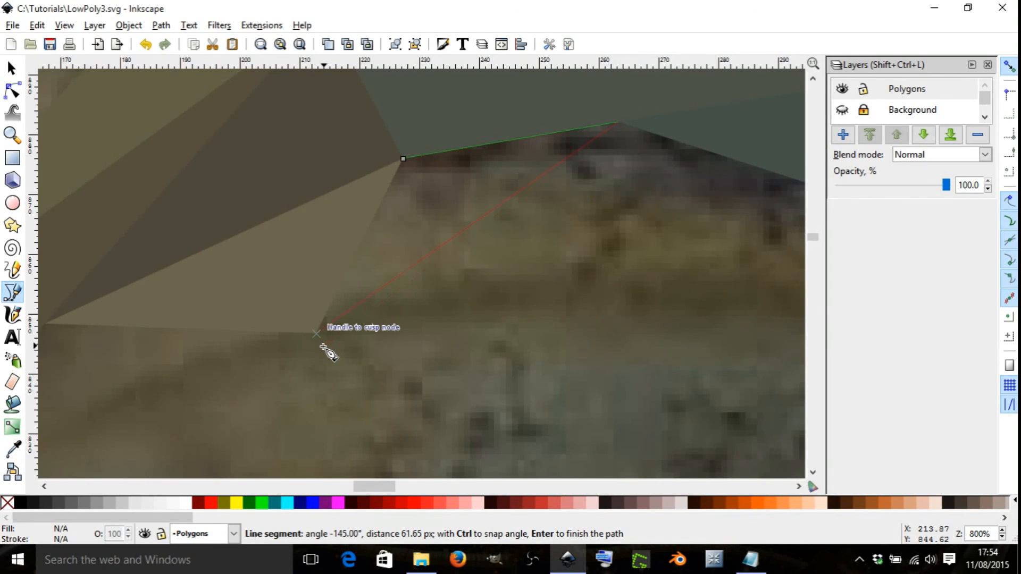
left_click(330, 347)
left_click(406, 165)
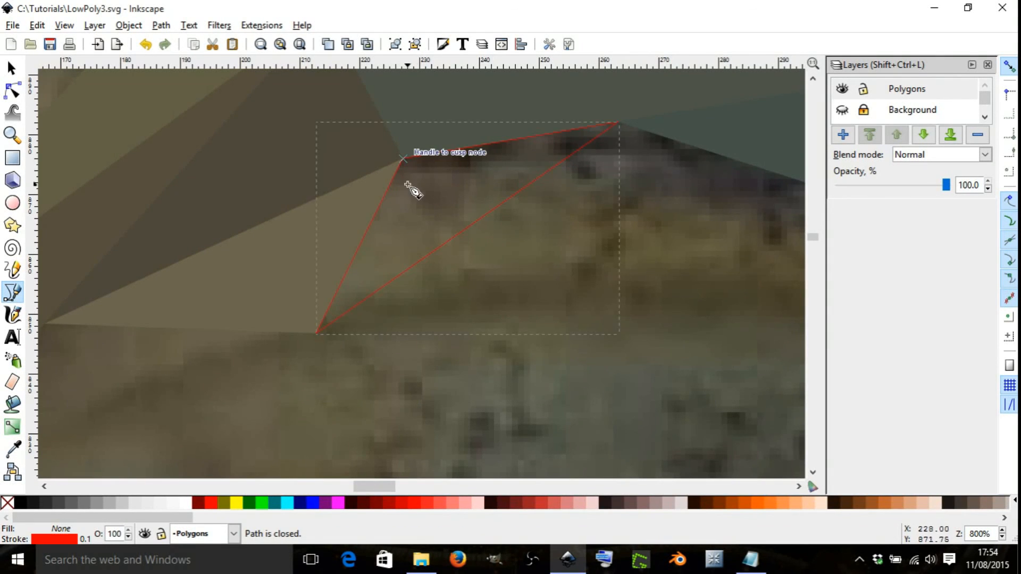
Step: Fill the triangle beside the light brown one with the averaged medium brown photo colour and remove its stroke
scroll(456, 222, "up", 2)
key("d")
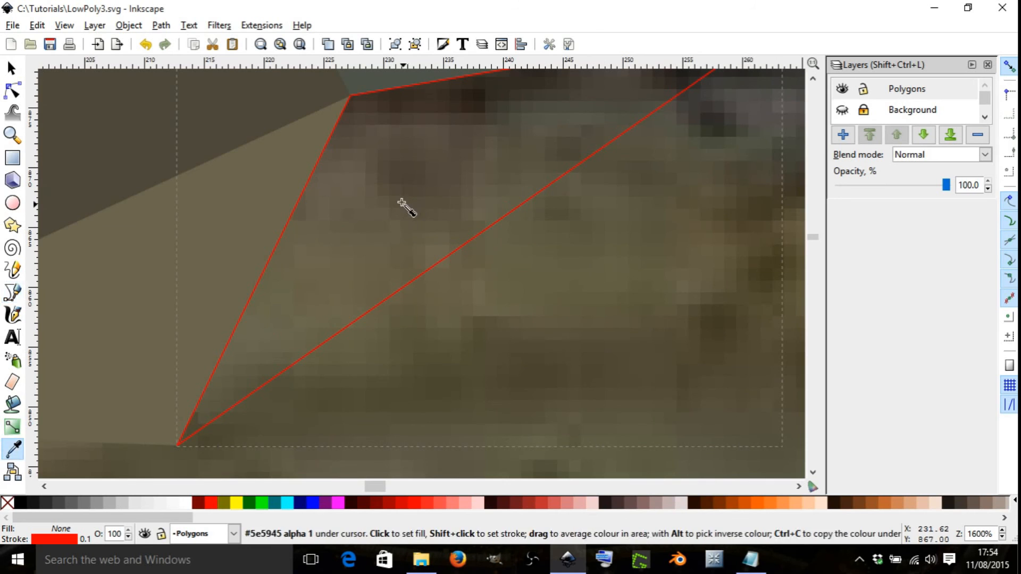
left_click_drag(402, 194, 407, 234)
left_click(8, 502, "shift")
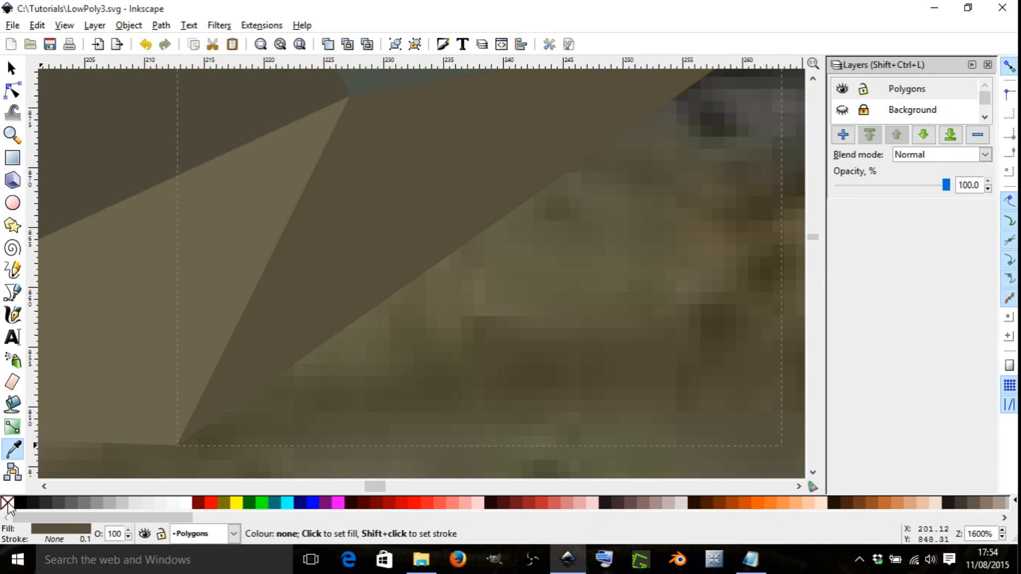
Step: Draw a closed triangle from the eyelid band's peak to its next lower corner and the light brown triangle's lower corner
scroll(320, 367, "down", 5)
scroll(421, 356, "up", 3)
scroll(420, 357, "down", 3)
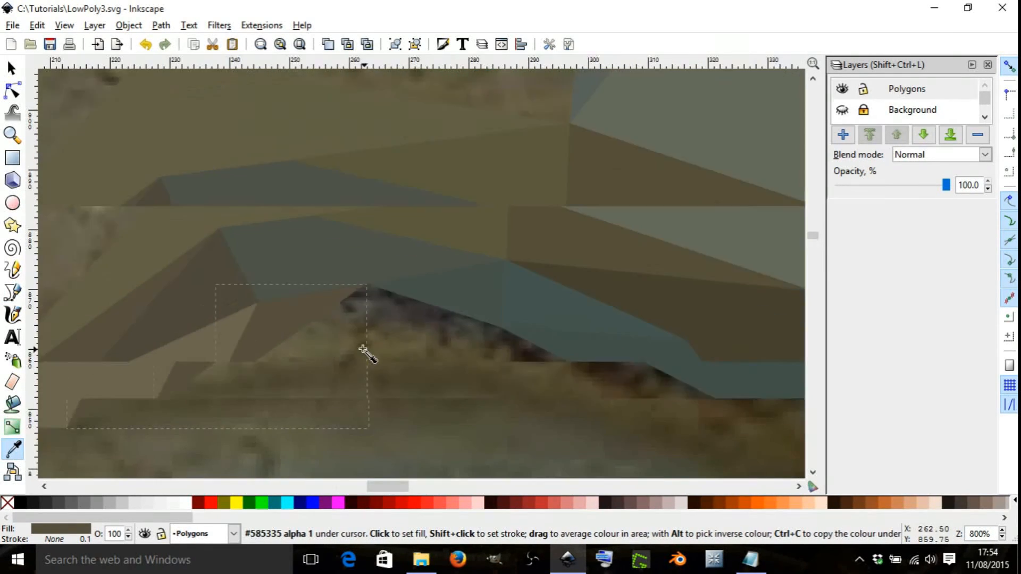
scroll(365, 353, "up", 2)
key("b")
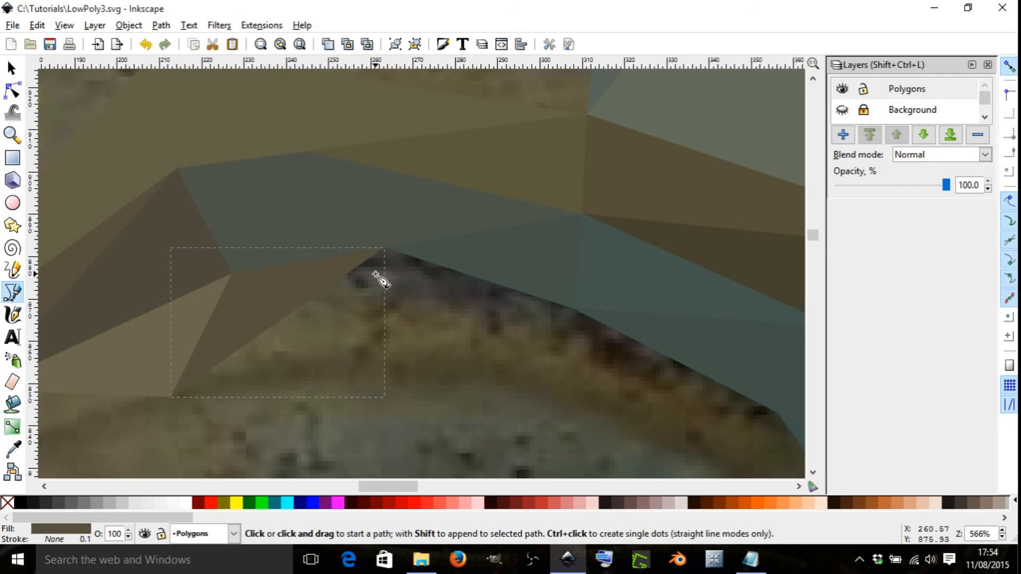
left_click(384, 248)
left_click(575, 313)
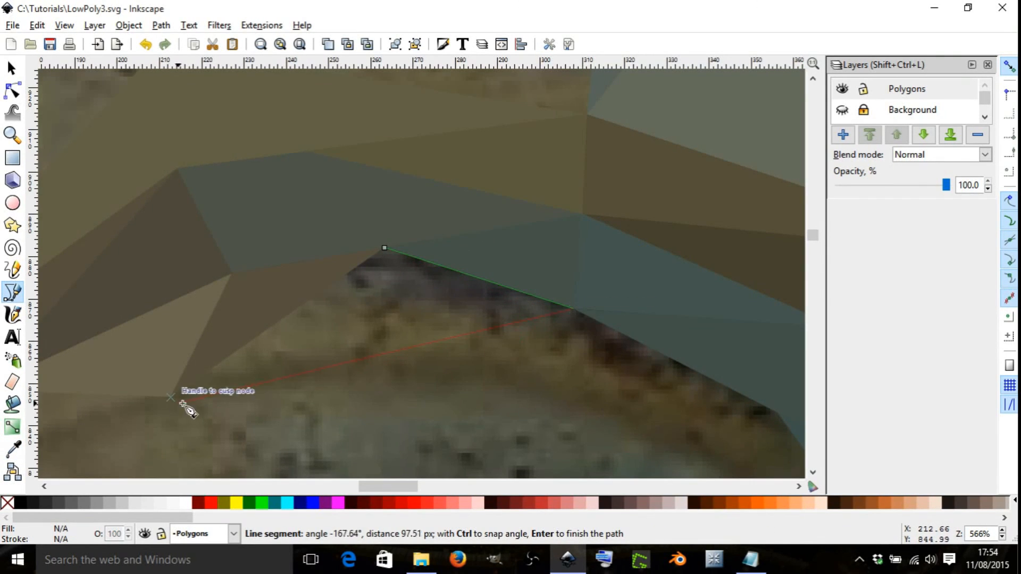
left_click(180, 407)
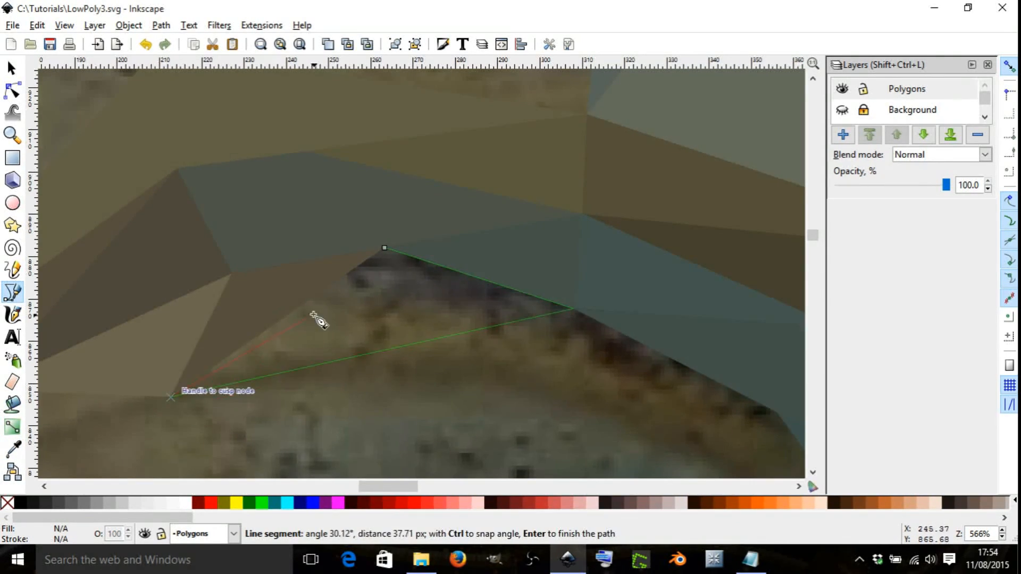
left_click(384, 249)
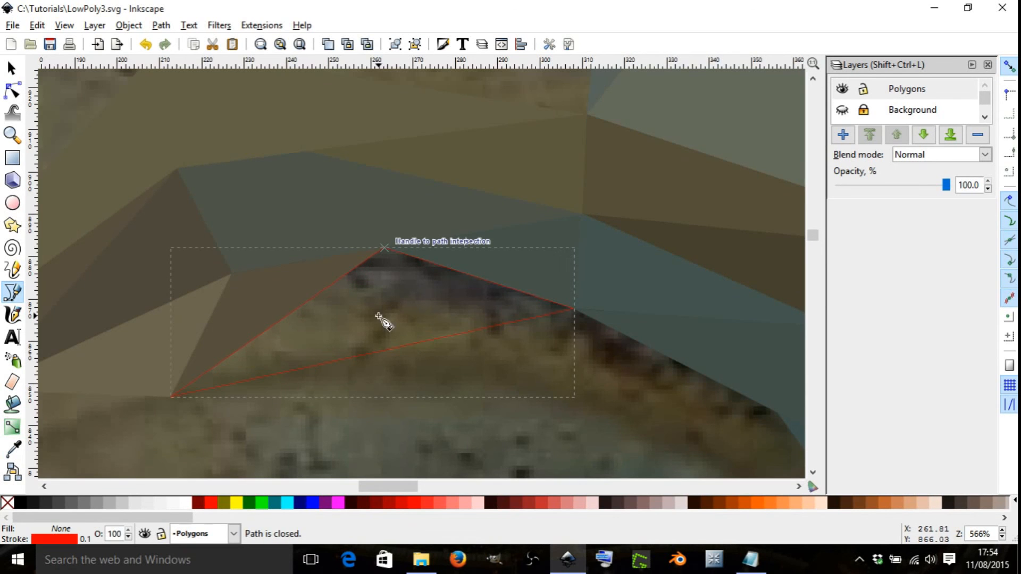
Step: Fill the triangle below the eyelid band's peak with the averaged dark brown photo colour and remove its stroke
key("d")
left_click_drag(372, 308, 381, 349)
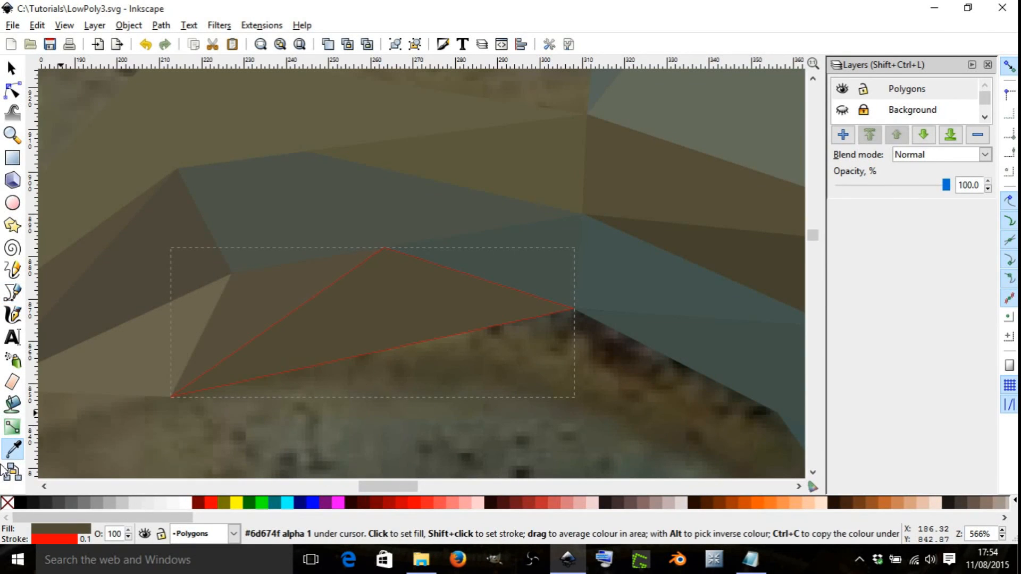
left_click(7, 503, "shift")
Step: Draw a closed triangle beneath the dark brown one, following the teal band's edge to its next corner and sharing the light brown triangle's lower corner
scroll(342, 314, "down", 1)
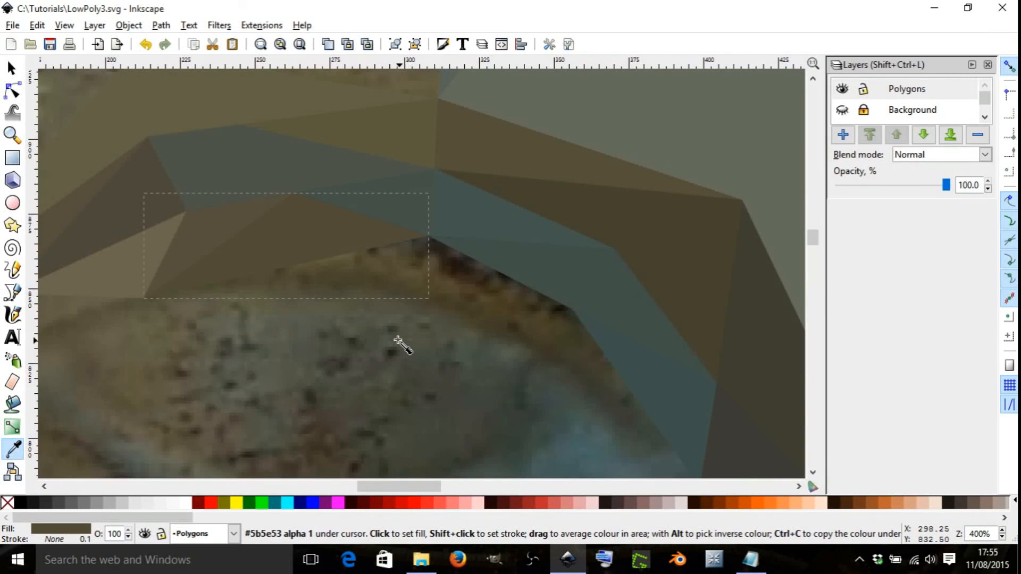
key("b")
left_click(430, 237)
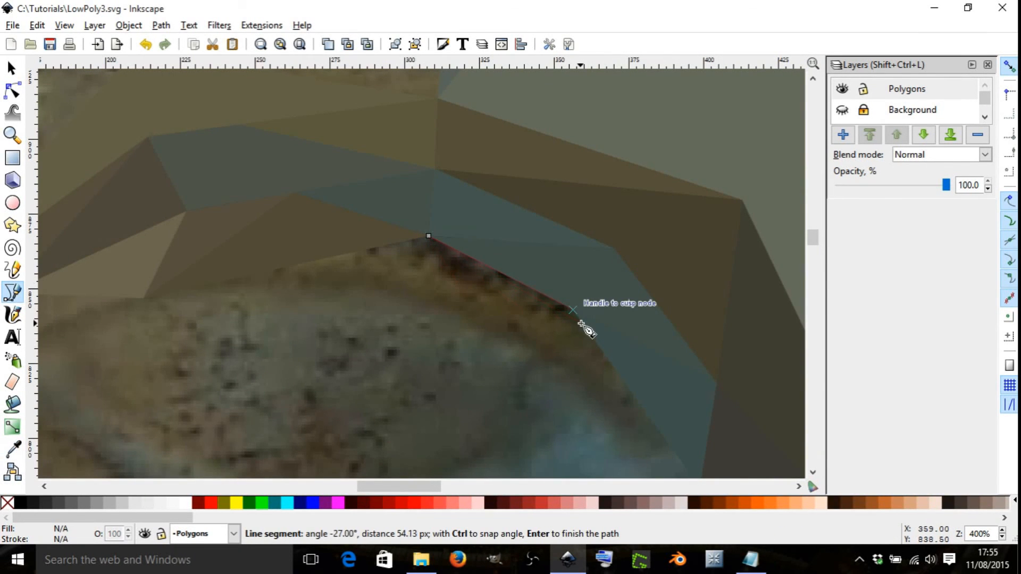
left_click(579, 317)
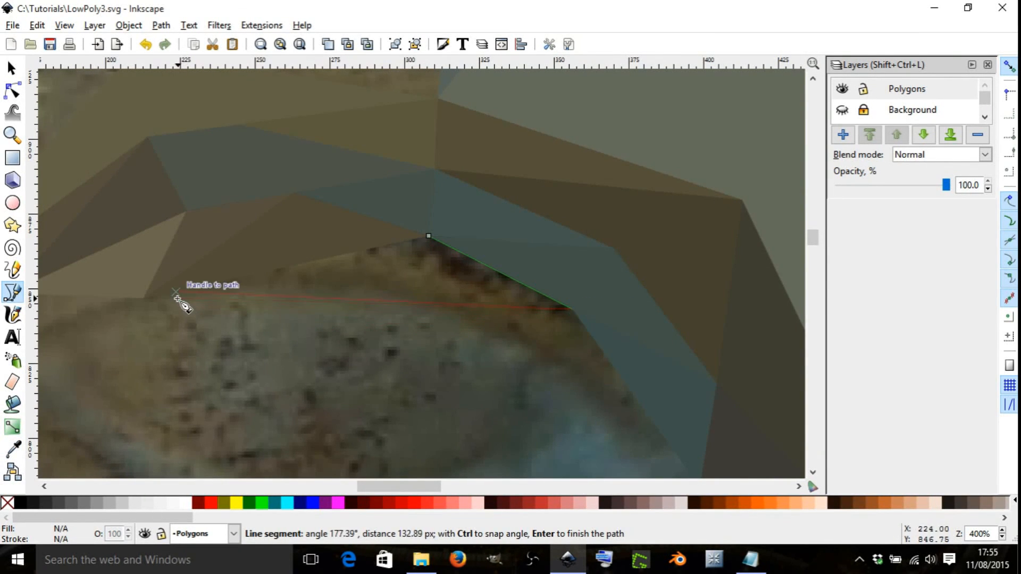
left_click(142, 298)
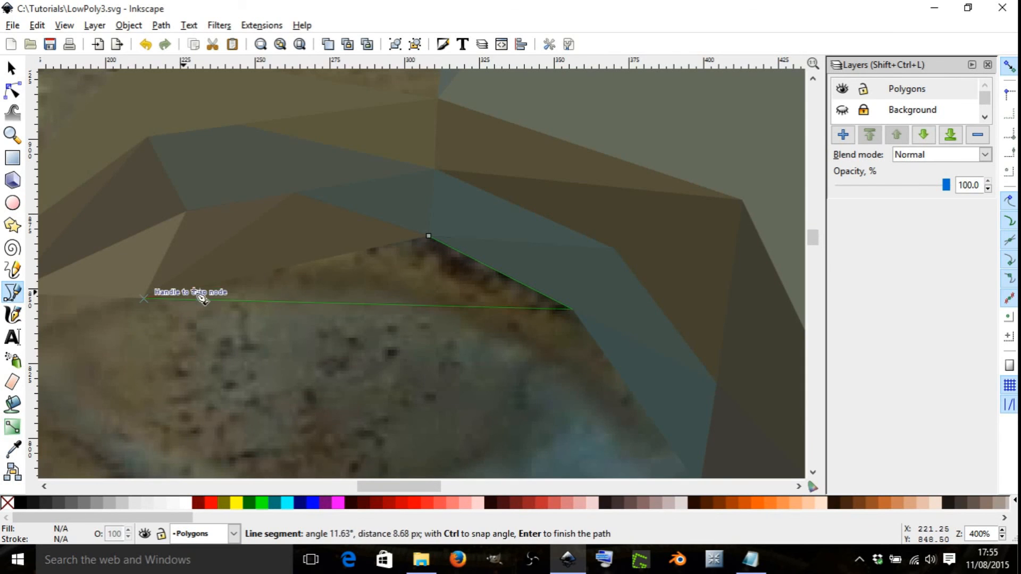
left_click(428, 237)
Step: Fill the long, flat triangle above the eyeball with the averaged olive-brown photo colour and remove its stroke
key("d")
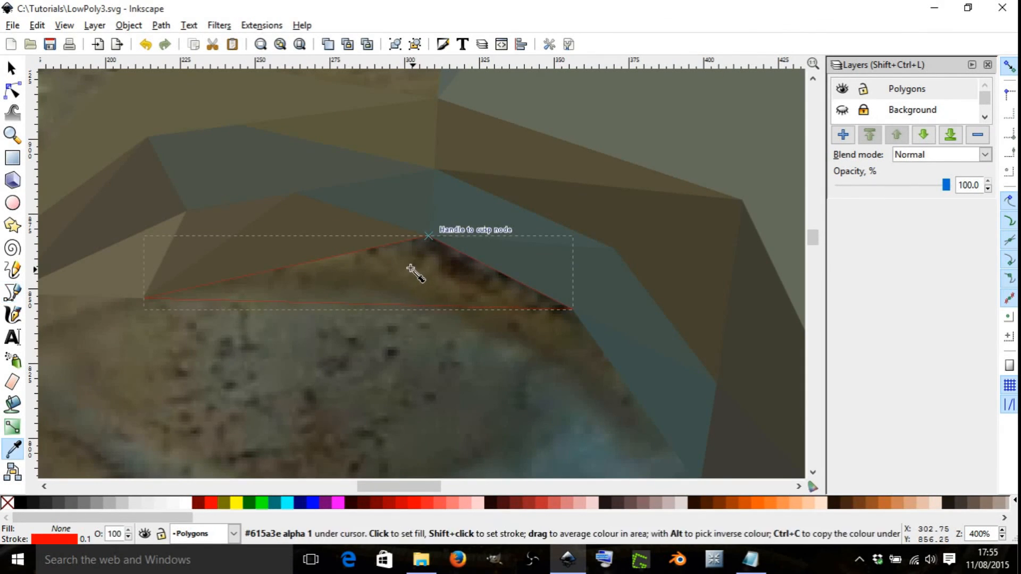
left_click_drag(410, 269, 414, 282)
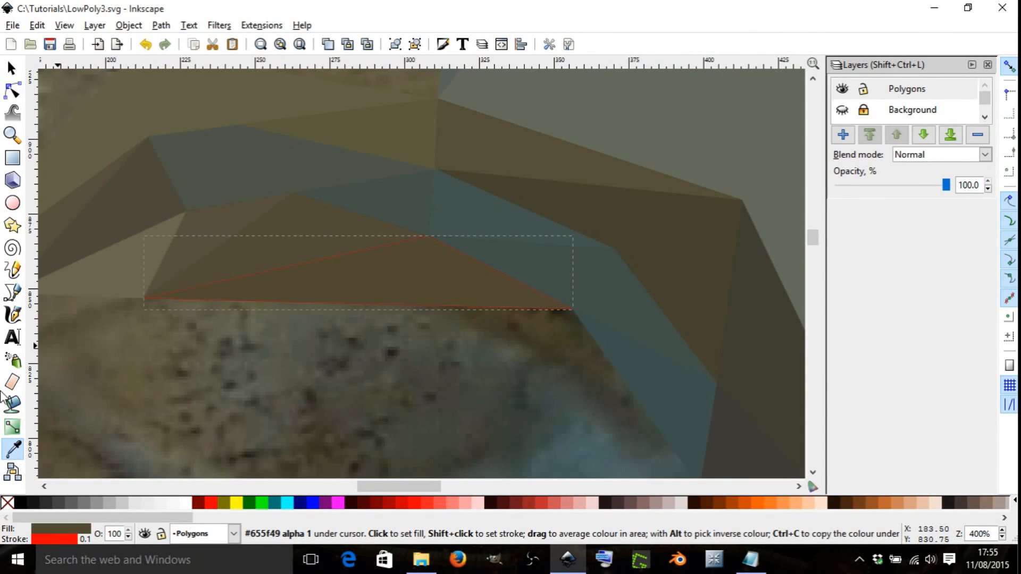
left_click(6, 503, "shift")
Step: Try to bend the flat triangle's long lower edge upward into a curve and undo the change
scroll(346, 346, "up", 1)
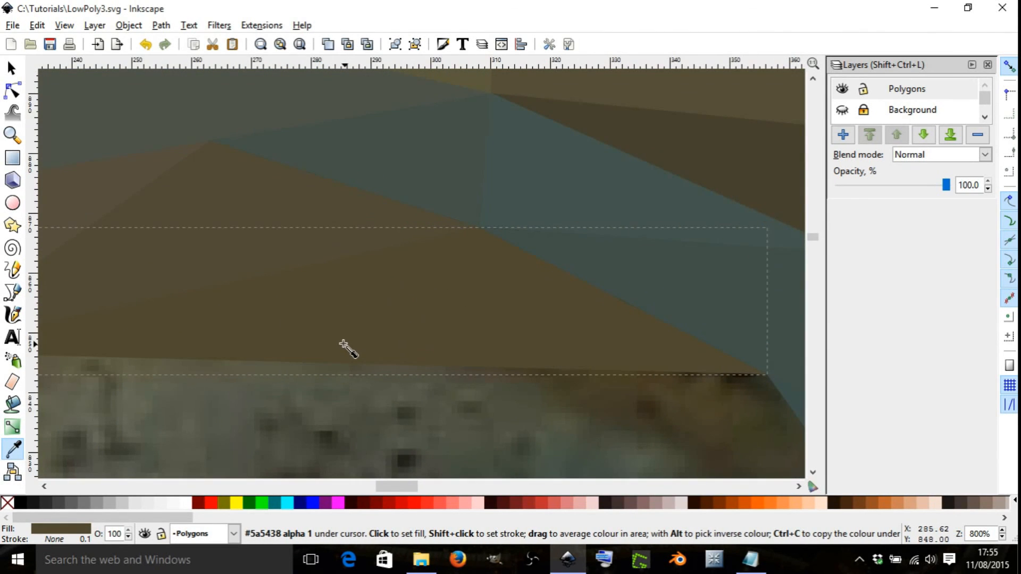
key("n")
left_click_drag(357, 364, 356, 332)
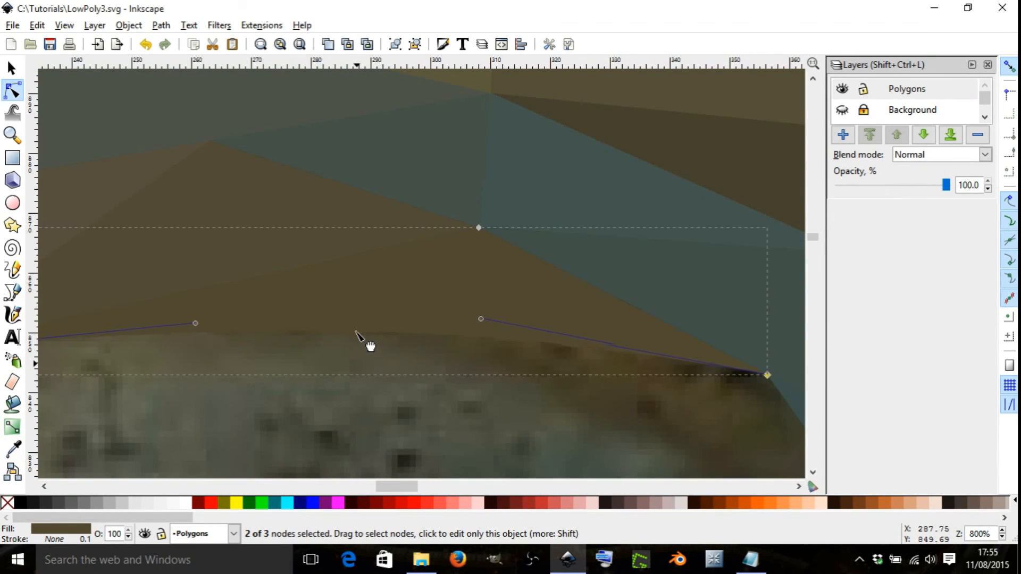
left_click(146, 45)
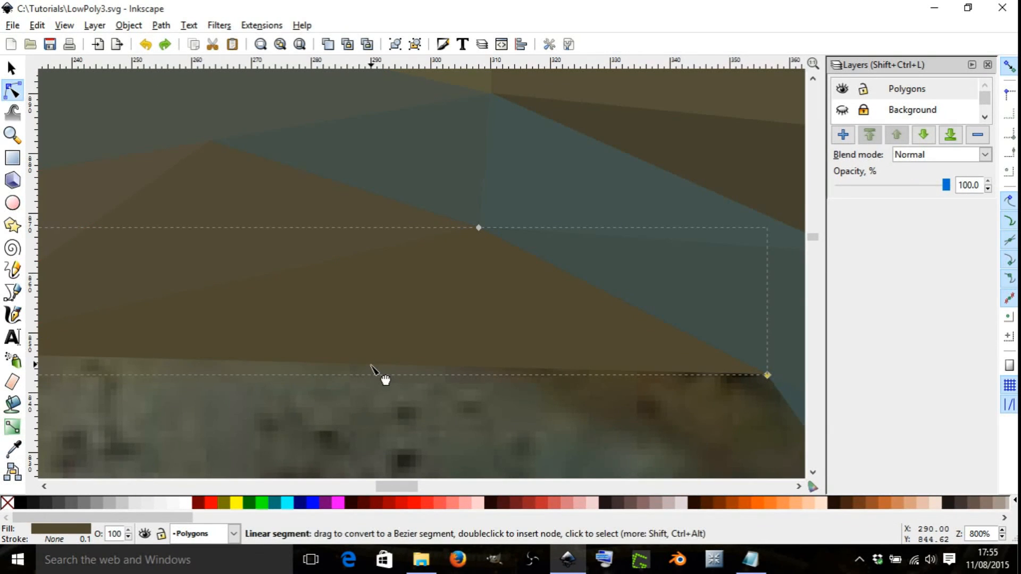
Step: Add a node near the middle of the flat triangle's long lower edge and move it slightly upward towards the eyeball's upper outline
scroll(372, 366, "down", 1)
scroll(371, 366, "up", 1)
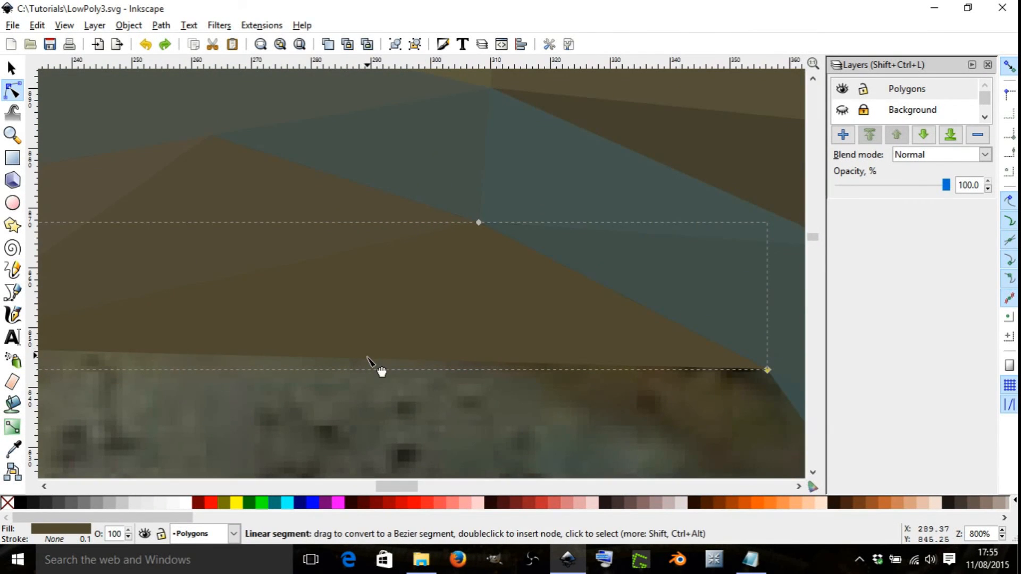
scroll(367, 358, "down", 2)
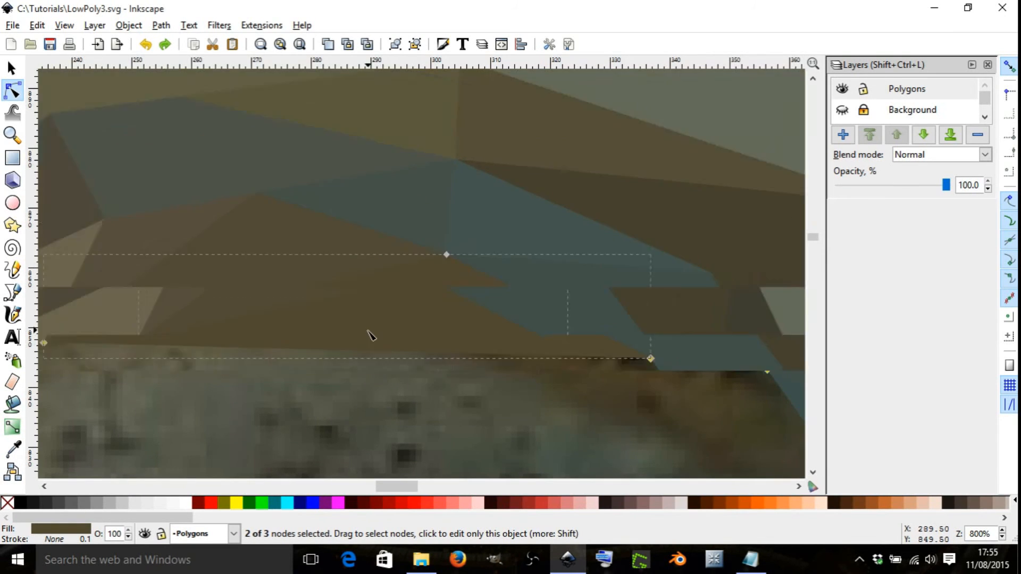
scroll(370, 344, "up", 1)
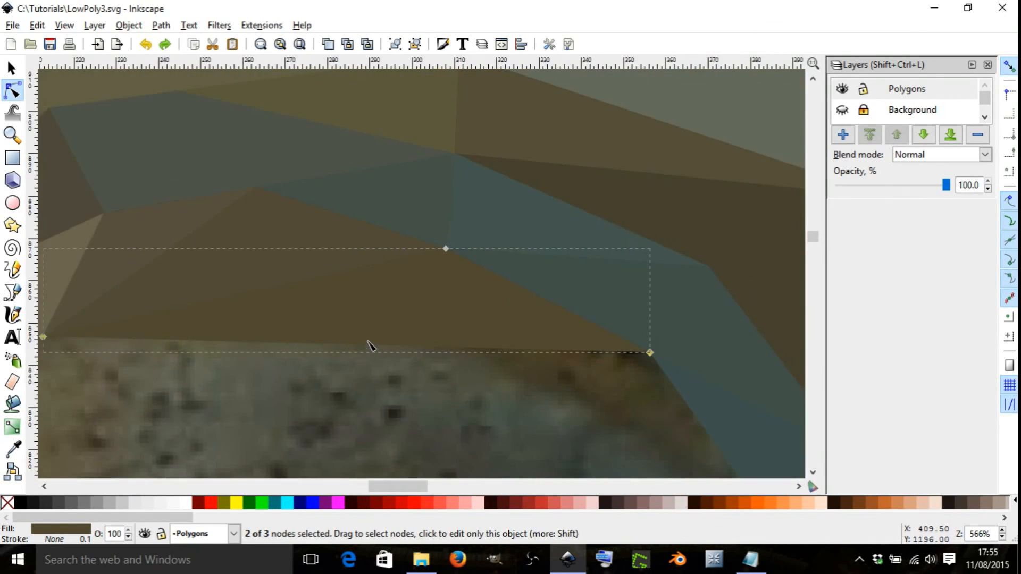
scroll(371, 345, "down", 1)
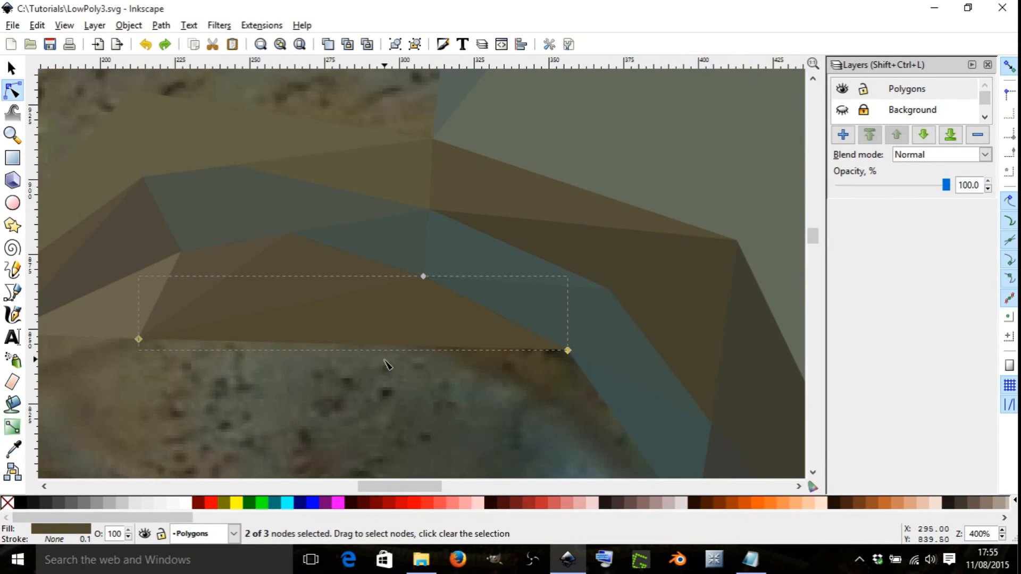
scroll(380, 362, "up", 1)
scroll(372, 358, "down", 3)
scroll(366, 352, "up", 3)
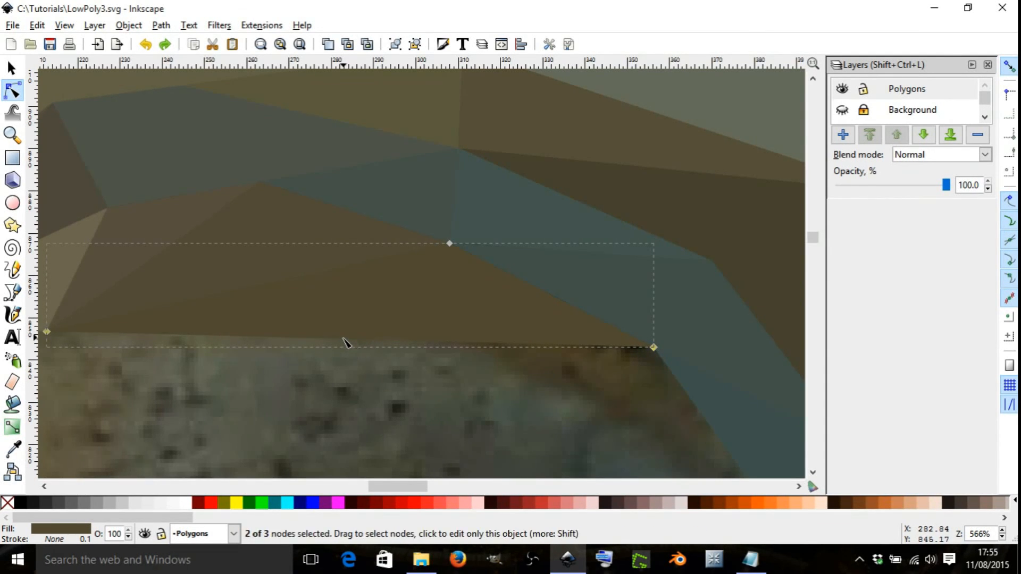
double_click(344, 339)
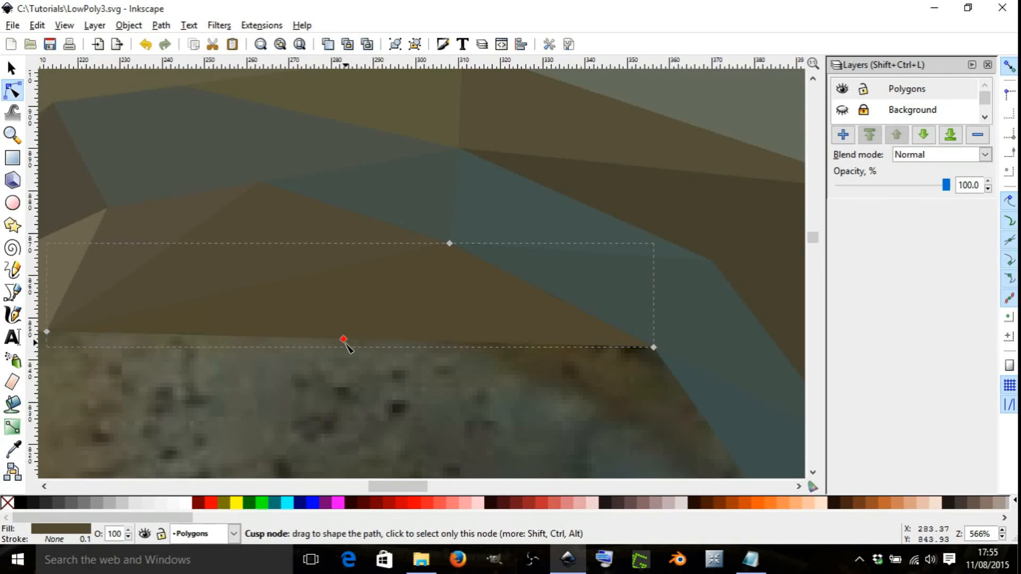
key("Delete")
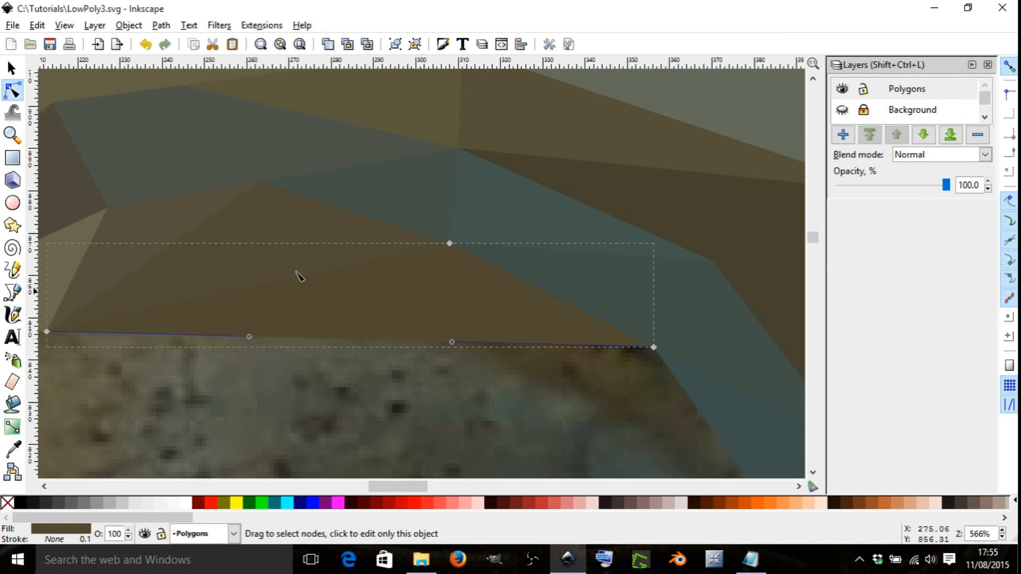
left_click(147, 45)
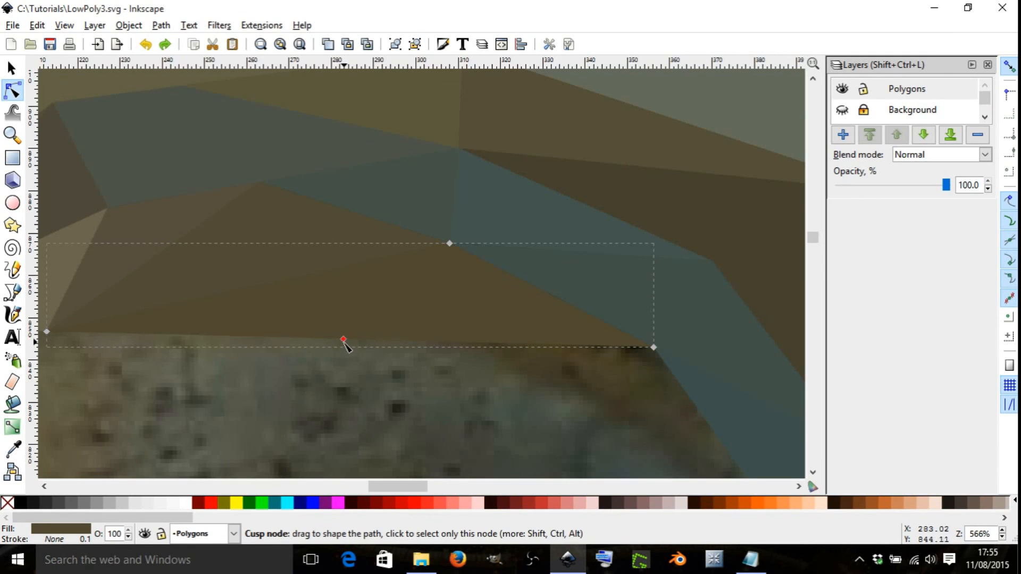
left_click_drag(343, 338, 345, 323)
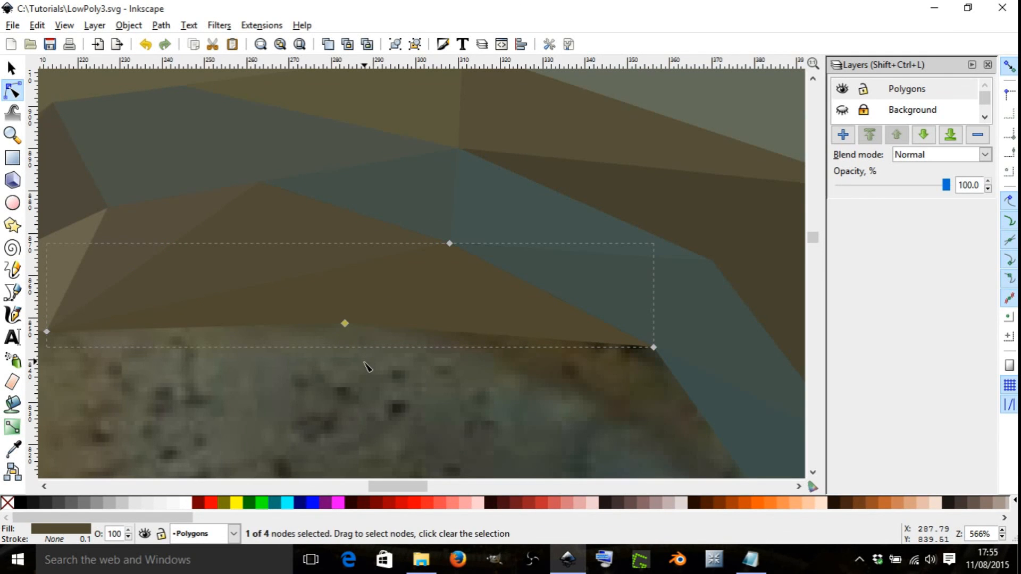
left_click(365, 364)
left_click(365, 364)
Step: Draw a closed triangle inside the inner eyelid, along the teal band's lower edge to its end and back to the flat shape's lower edge
scroll(366, 364, "down", 5)
scroll(420, 333, "up", 4)
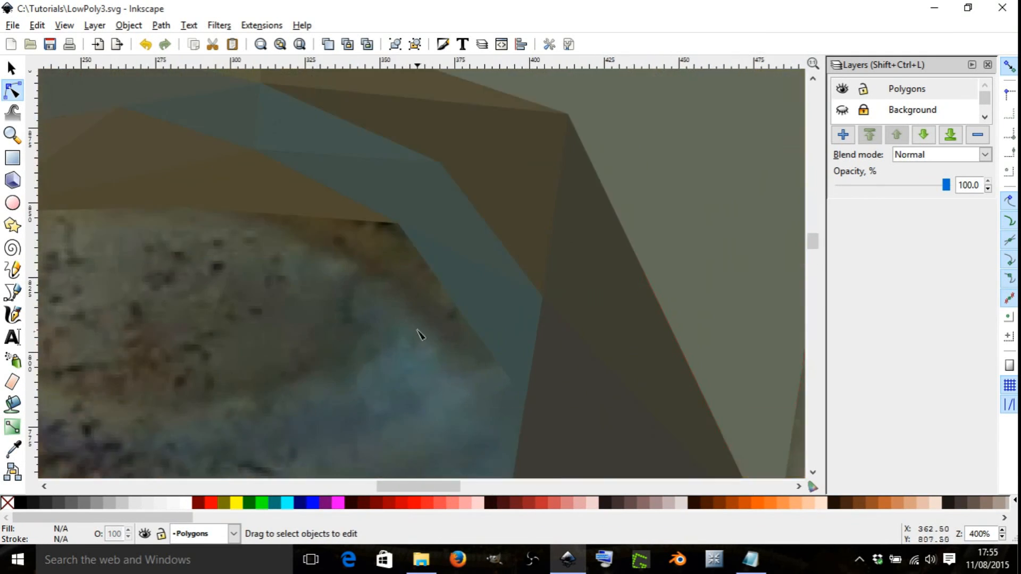
key("b")
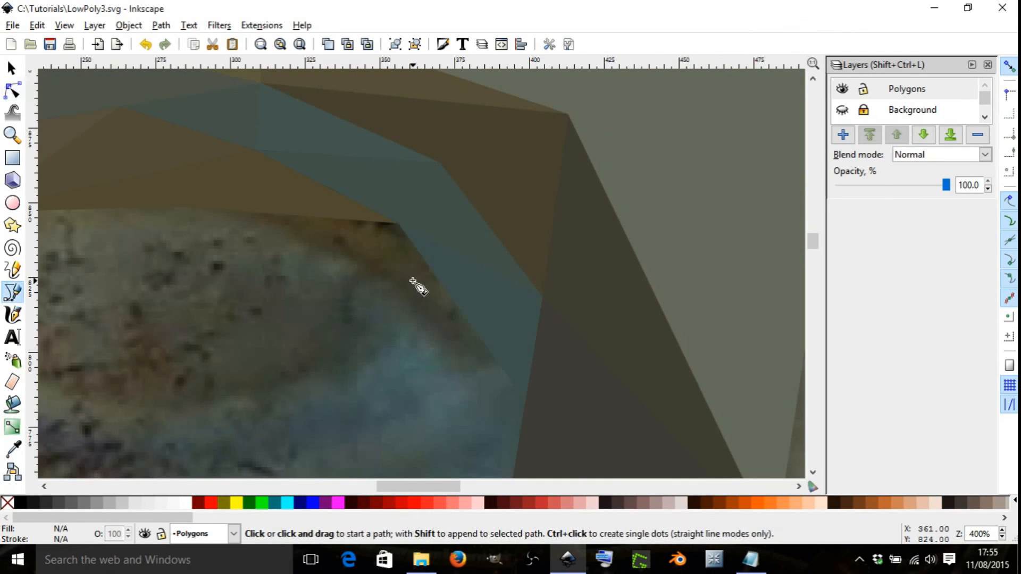
left_click(399, 225)
left_click(516, 413)
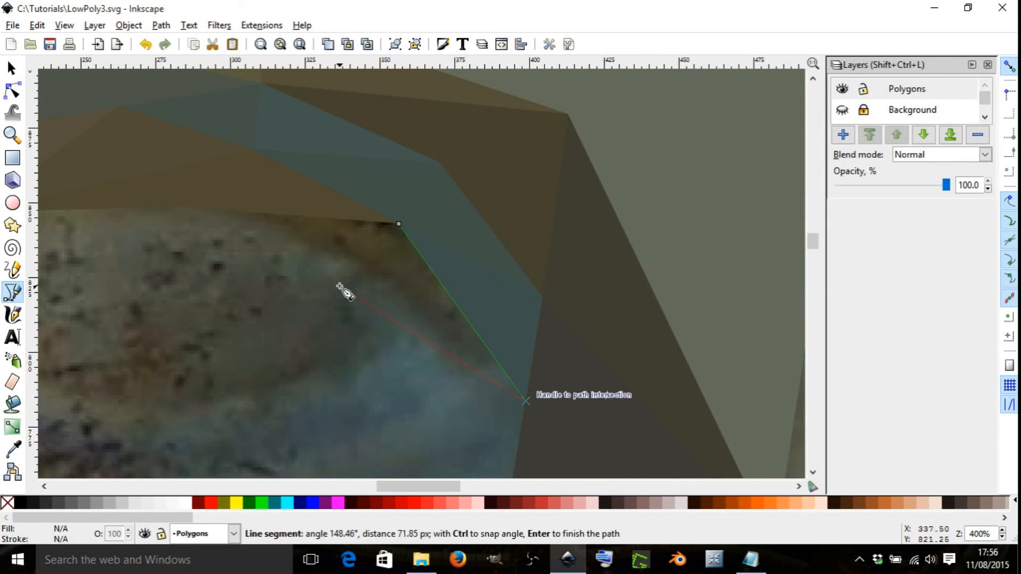
left_click(261, 217)
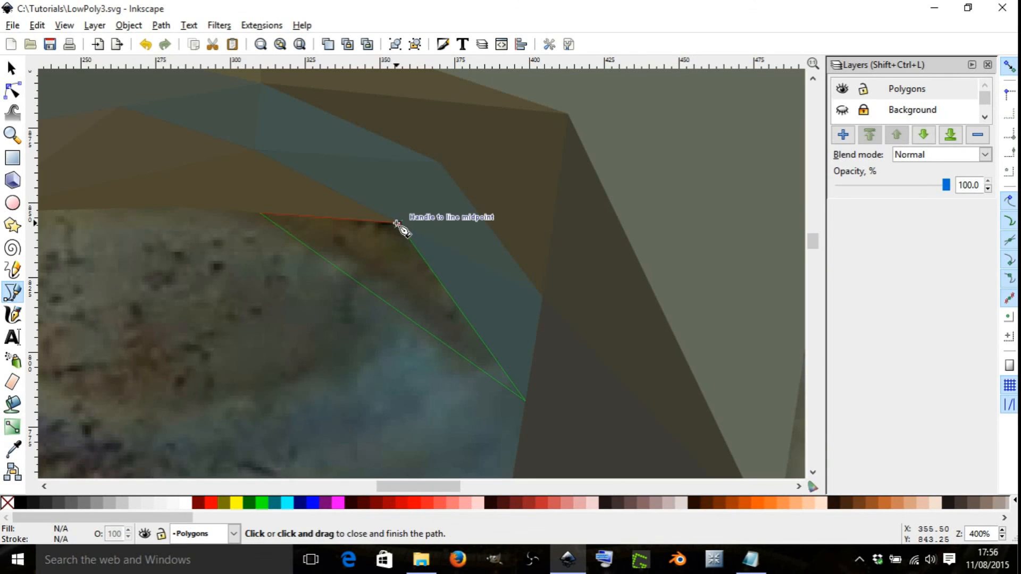
left_click(397, 225)
Step: Fill the new inner-eyelid triangle with the averaged dark olive-brown photo colour and remove its stroke
key("d")
left_click_drag(392, 255, 395, 270)
left_click(14, 501, "shift")
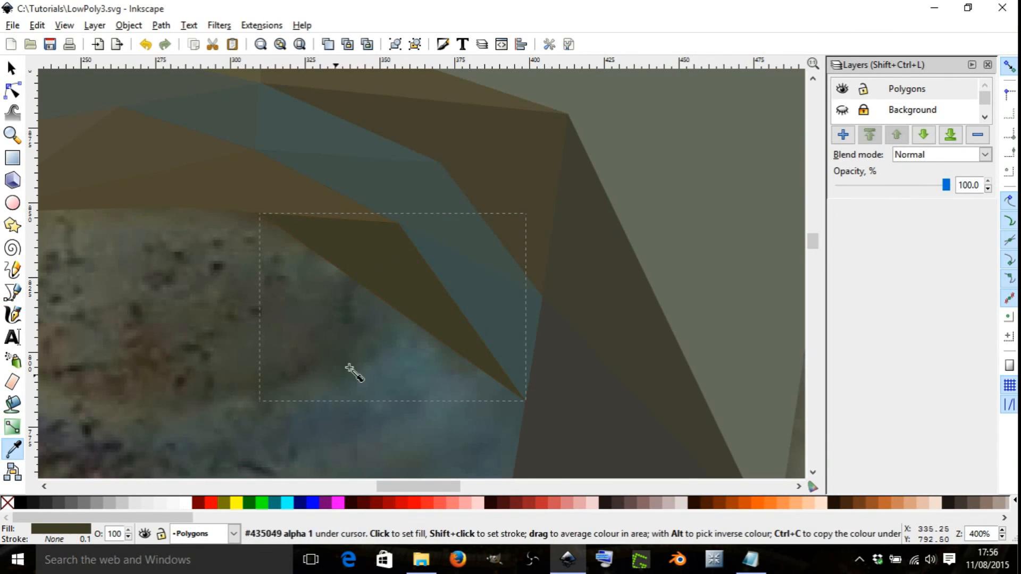
Step: Examine the whole eye and the uncovered area at its outer corner below the eyelid polygons
scroll(319, 367, "down", 3)
scroll(298, 367, "down", 4)
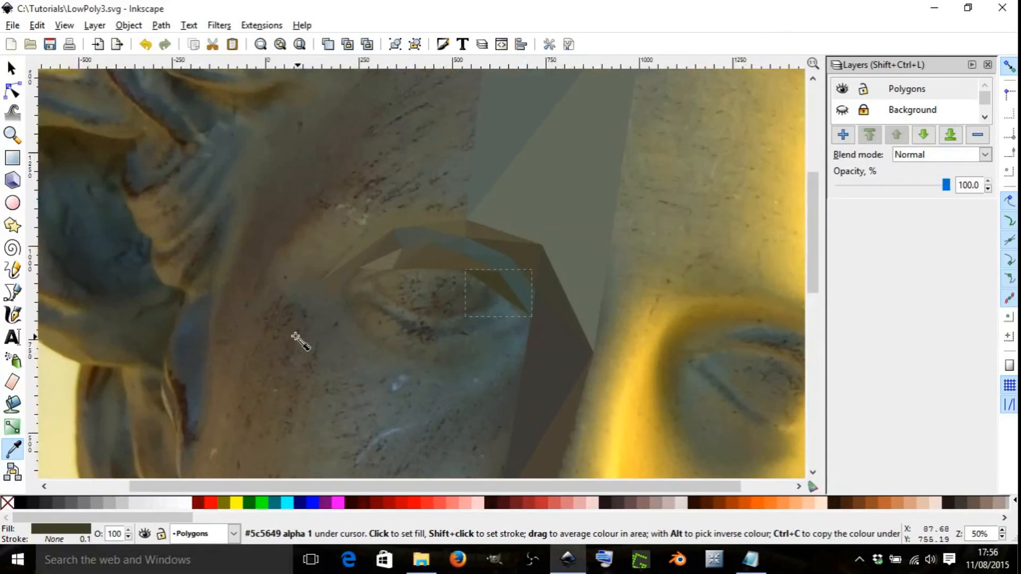
scroll(414, 324, "up", 4)
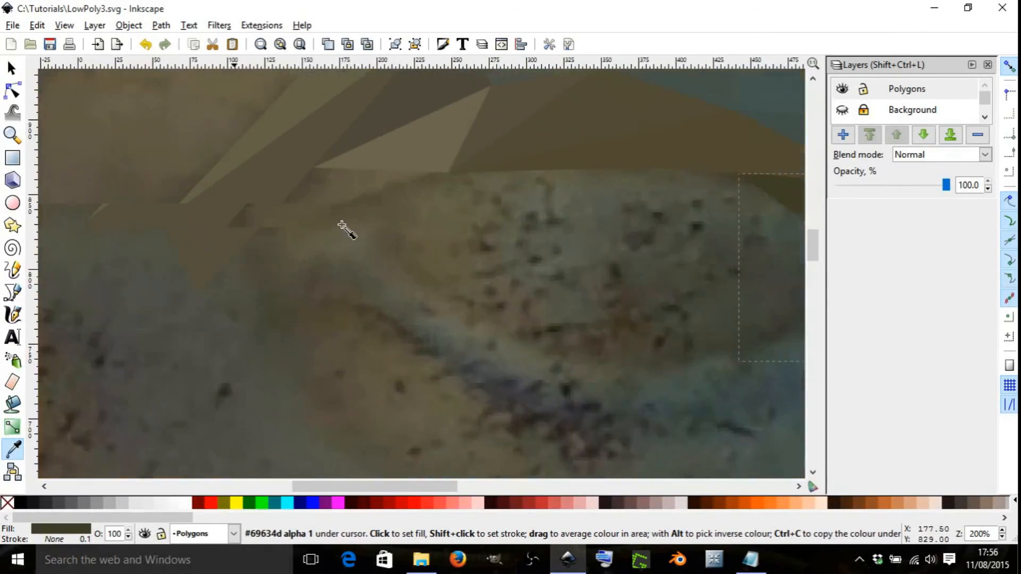
scroll(344, 237, "up", 4)
scroll(362, 270, "down", 4)
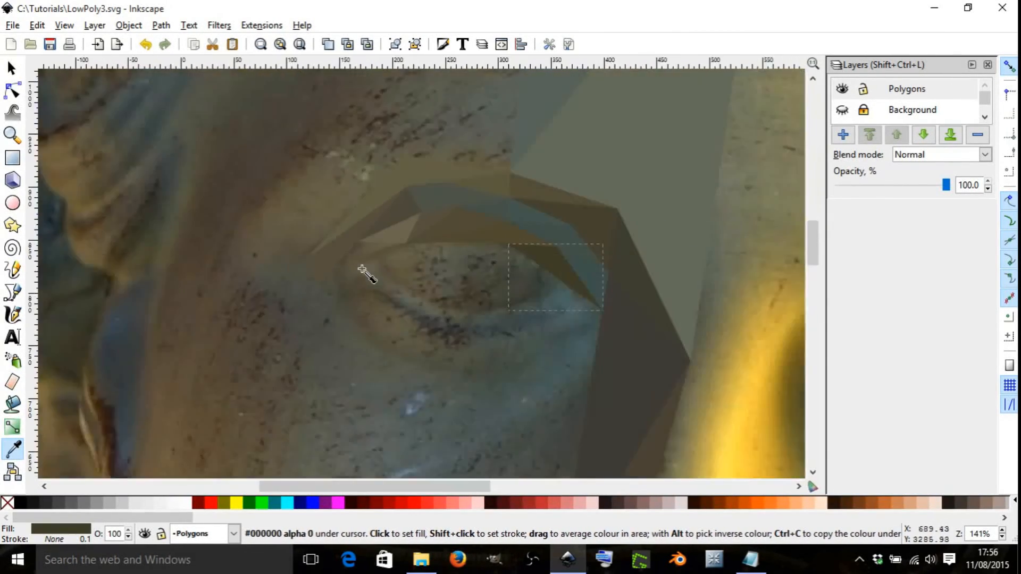
scroll(343, 264, "up", 4)
scroll(350, 286, "down", 2)
scroll(365, 335, "down", 2)
scroll(335, 244, "up", 6)
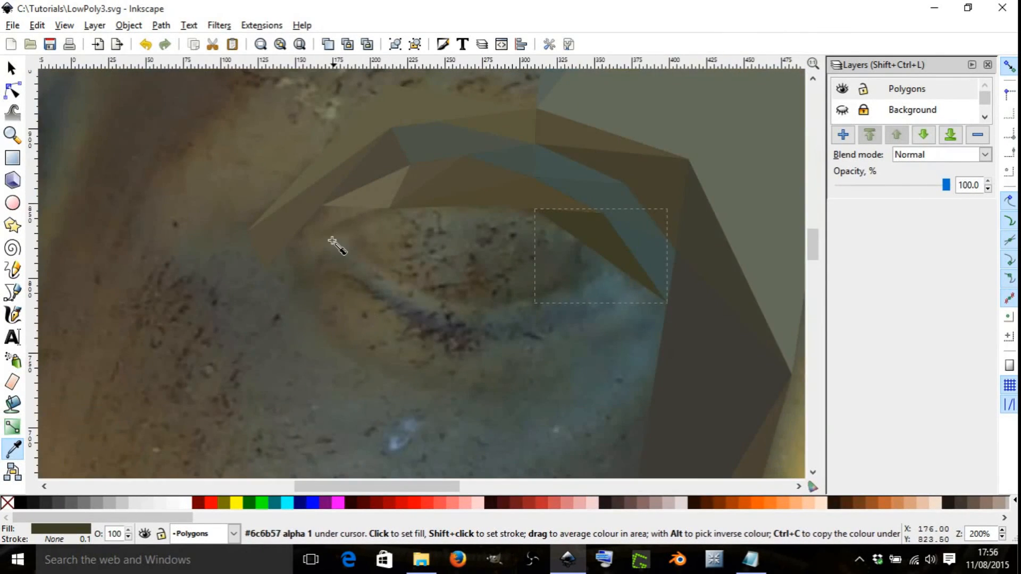
scroll(308, 244, "down", 2)
scroll(309, 244, "up", 2)
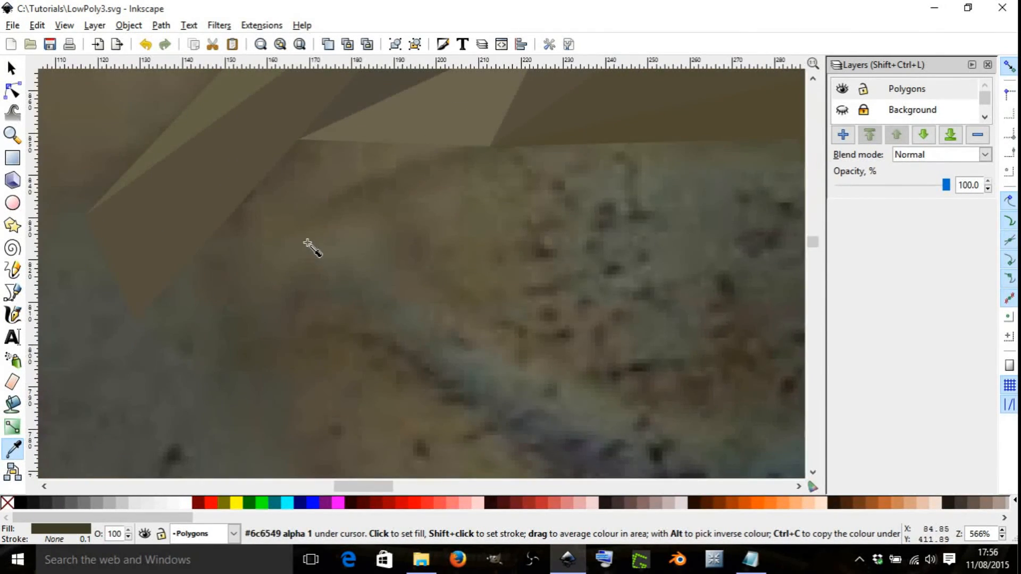